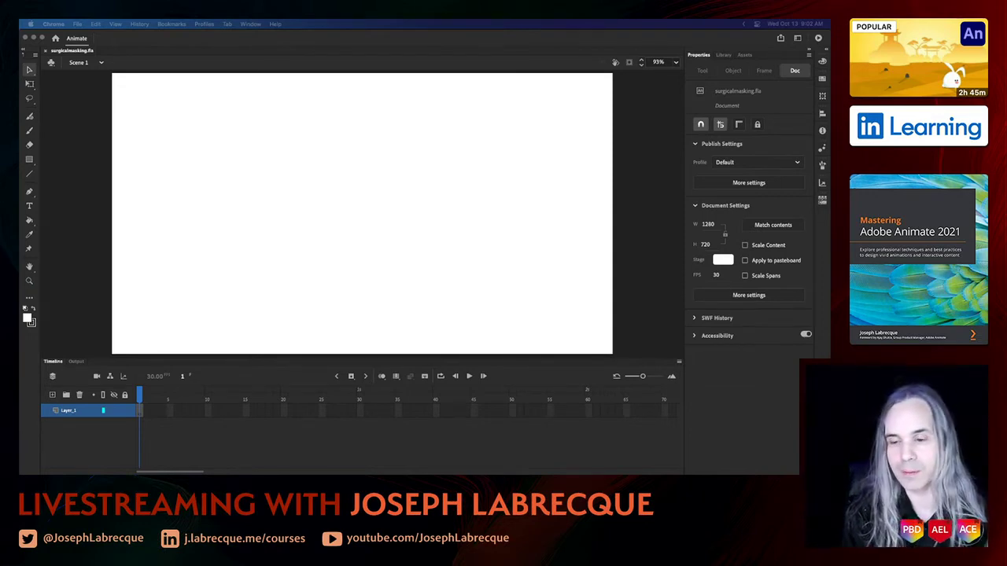
- Show the grid on the stage
{"action": "left_click", "coordinate": [145, 42]}
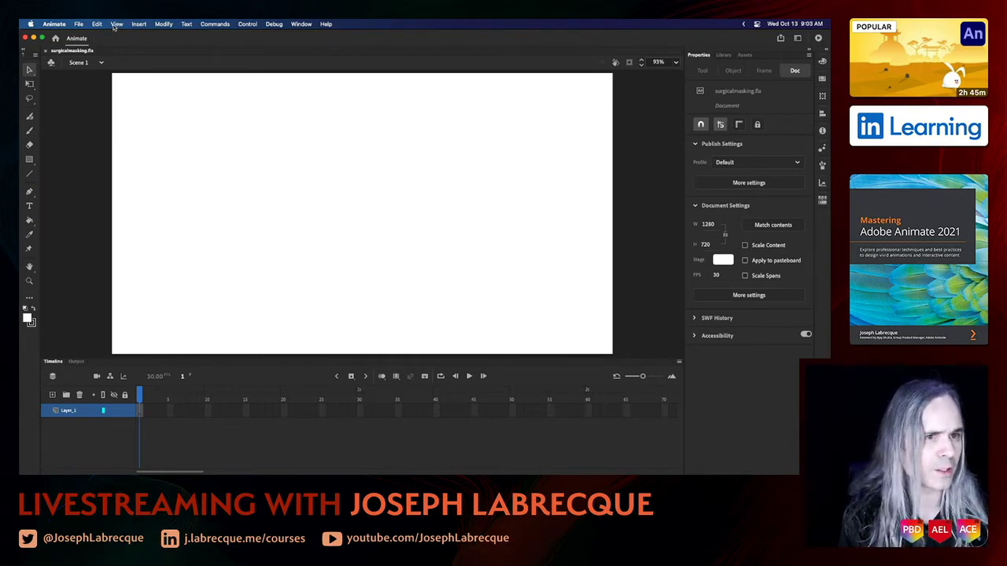
{"action": "left_click", "coordinate": [116, 25]}
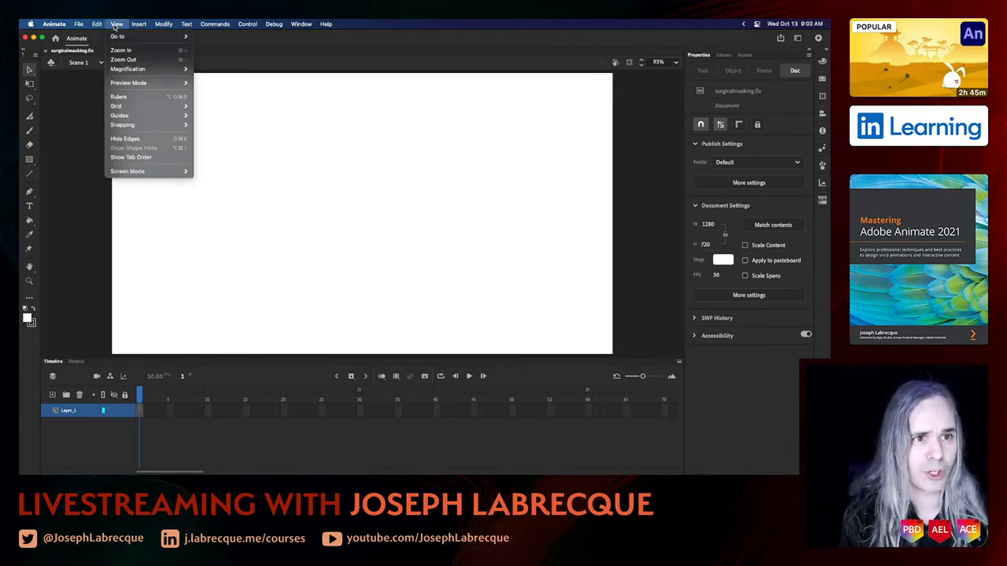
{"action": "mouse_move", "coordinate": [133, 108]}
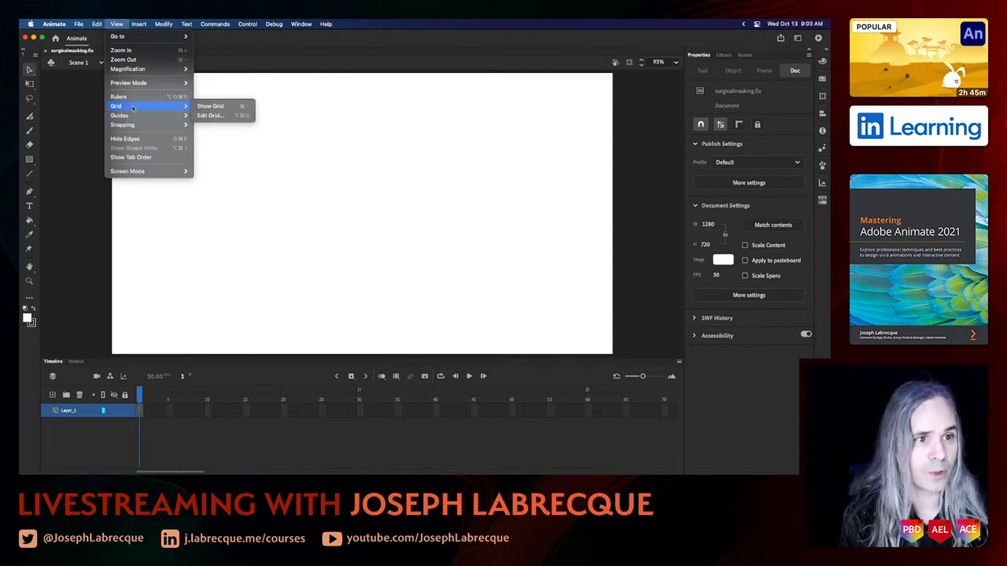
{"action": "left_click", "coordinate": [220, 109]}
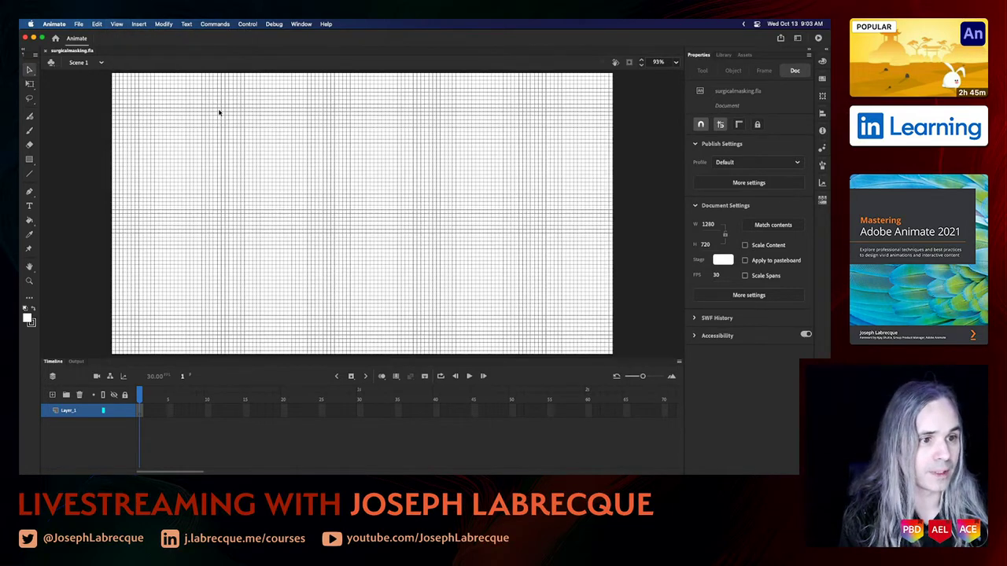
- Set the grid spacing to 20 px horizontally and vertically and turn on Snap to grid
{"action": "left_click", "coordinate": [97, 24]}
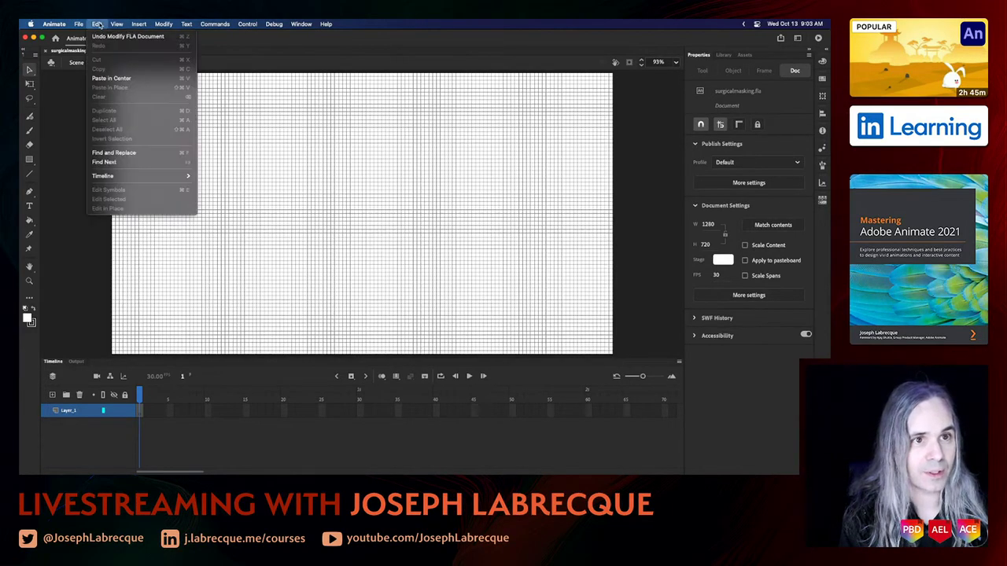
{"action": "mouse_move", "coordinate": [115, 25]}
{"action": "mouse_move", "coordinate": [144, 111]}
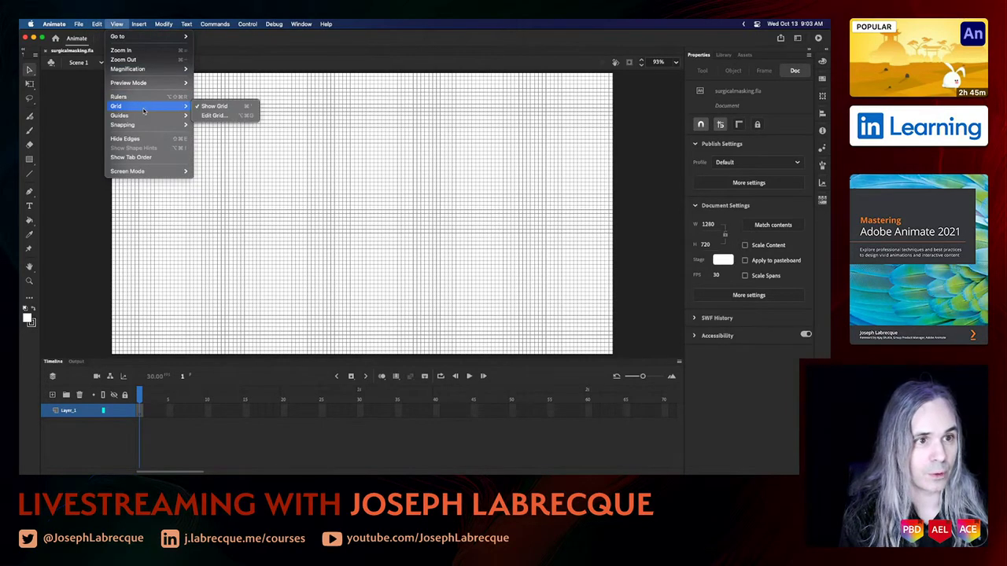
{"action": "left_click", "coordinate": [212, 115]}
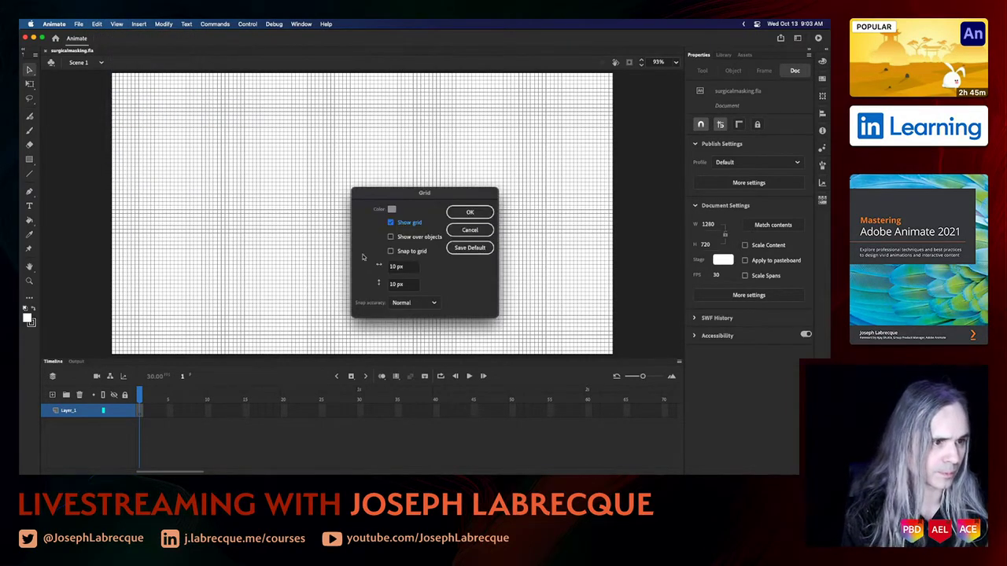
{"action": "left_click", "coordinate": [388, 268]}
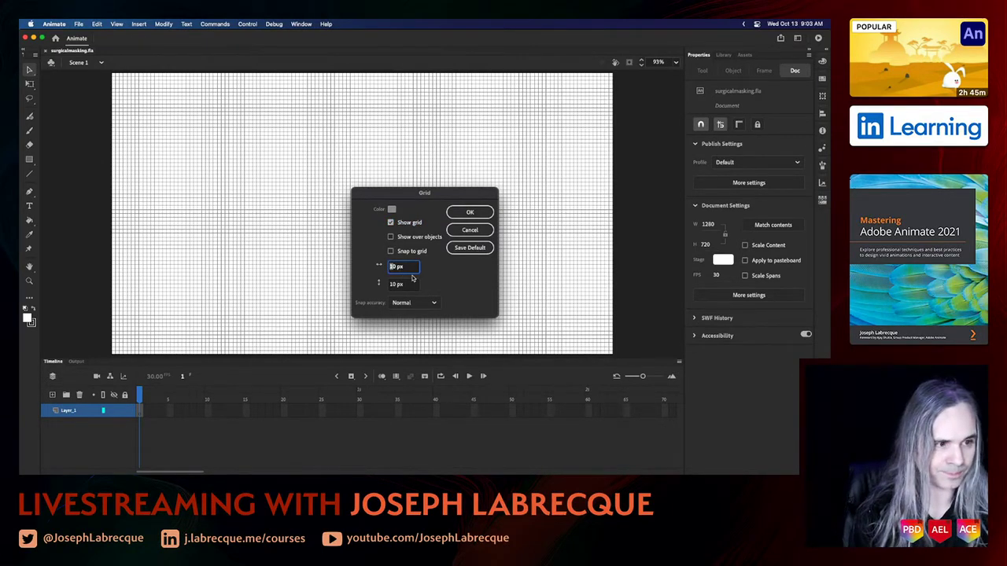
{"action": "type", "text": "2"}
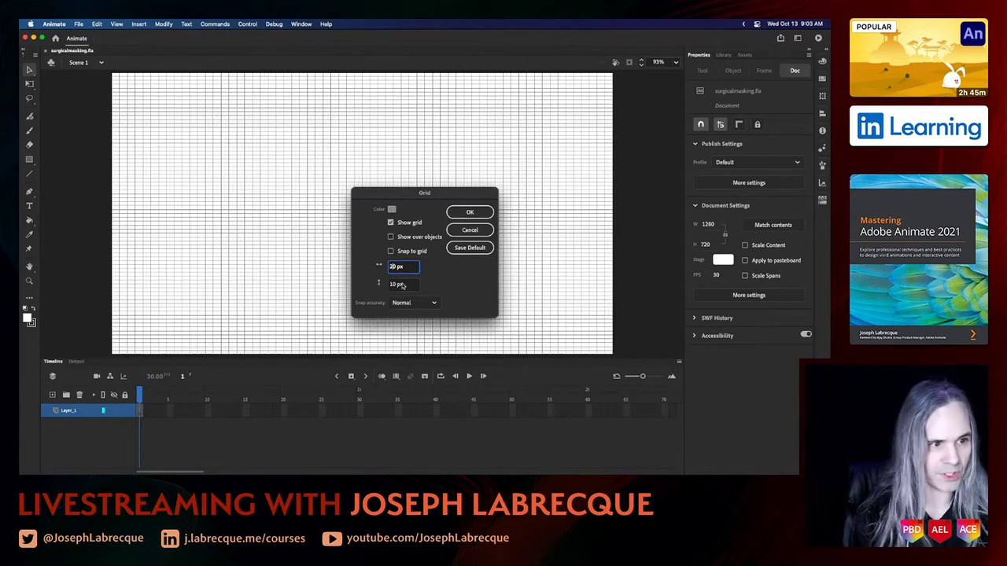
{"action": "left_click", "coordinate": [393, 287]}
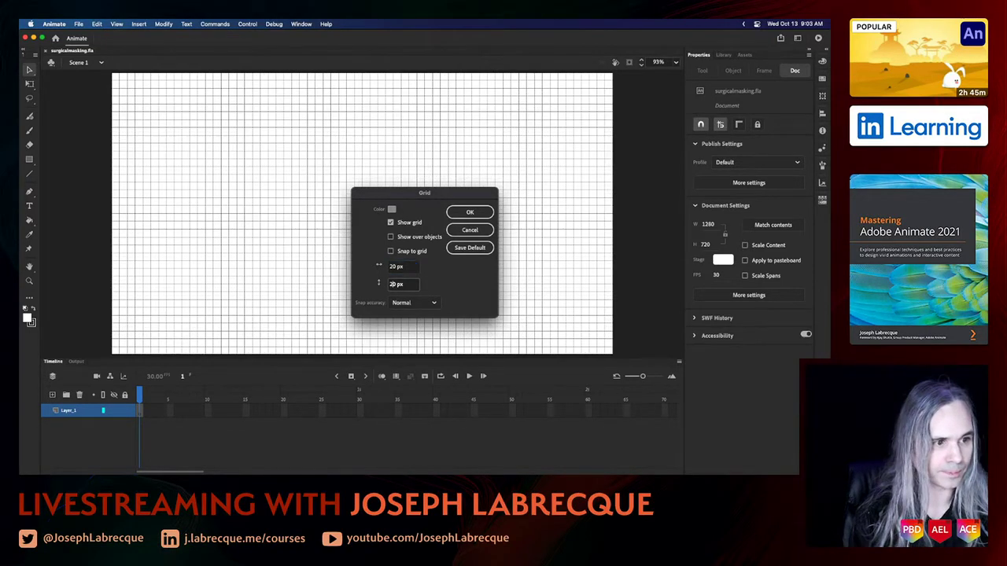
{"action": "left_click", "coordinate": [410, 251]}
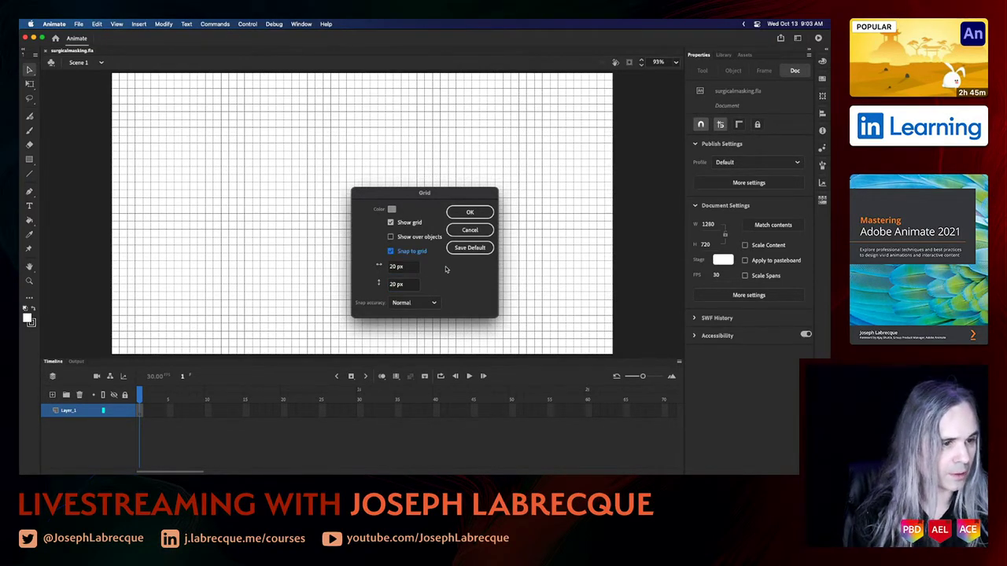
{"action": "left_click", "coordinate": [471, 212]}
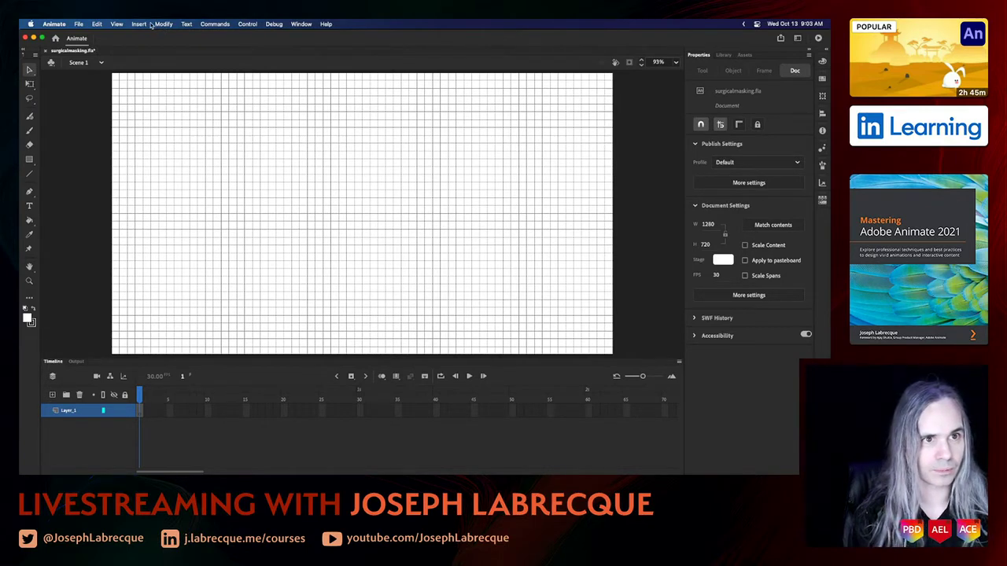
- Turn on snapping to pixels
{"action": "left_click", "coordinate": [116, 24]}
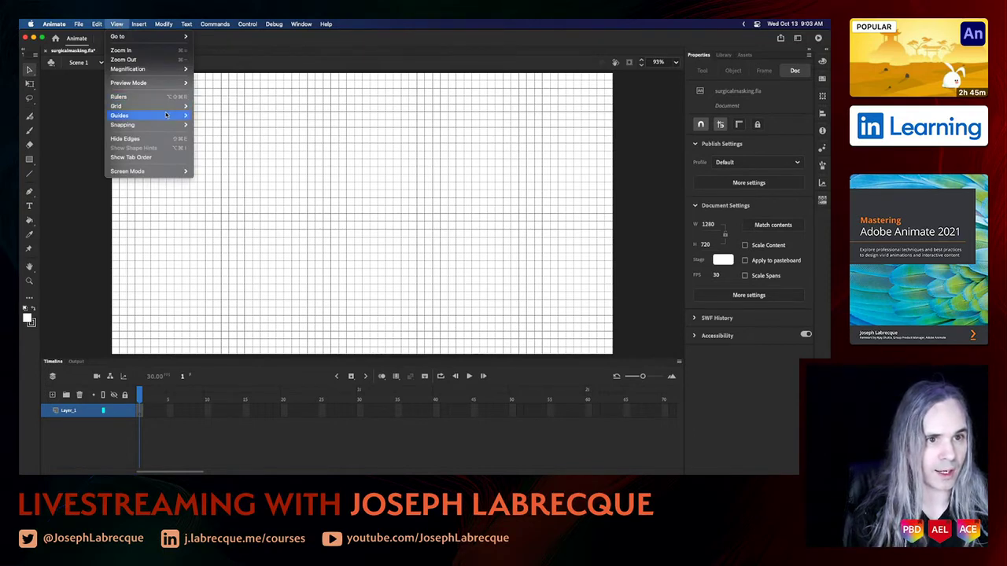
{"action": "mouse_move", "coordinate": [168, 126]}
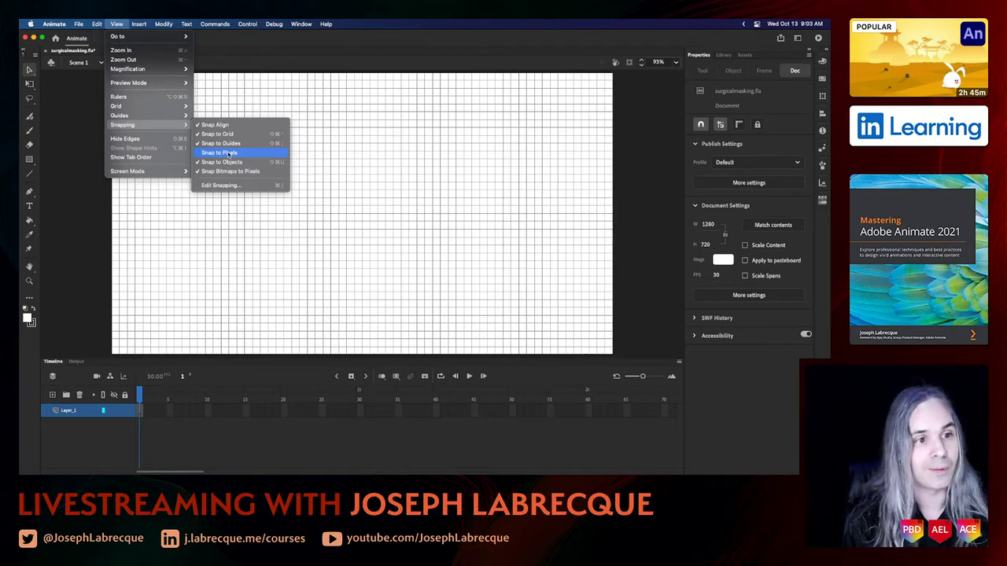
{"action": "left_click", "coordinate": [228, 153]}
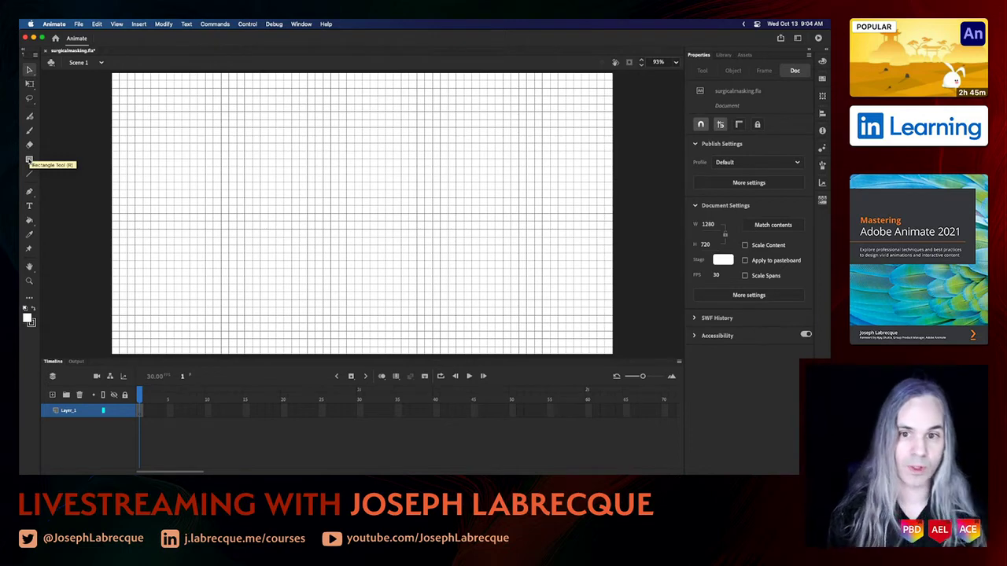
- Set up the Rectangle tool with a blue fill at 20% alpha
{"action": "left_click", "coordinate": [29, 160]}
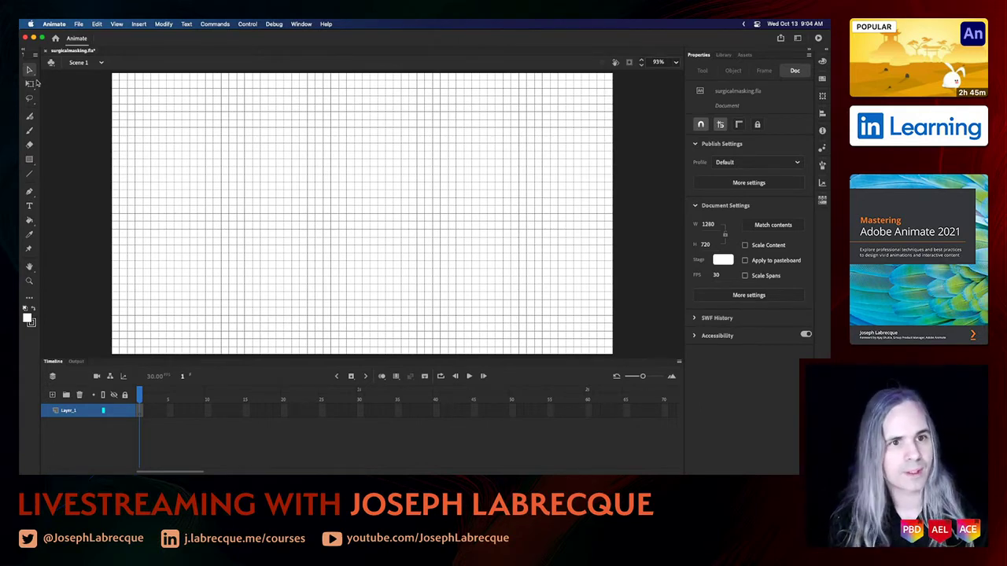
{"action": "left_click", "coordinate": [30, 160]}
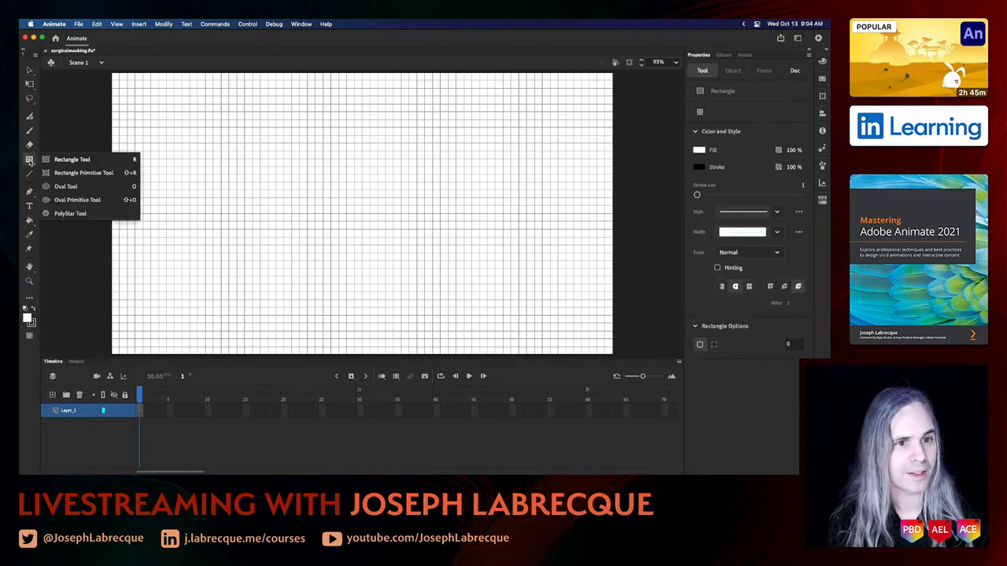
{"action": "left_click", "coordinate": [56, 162]}
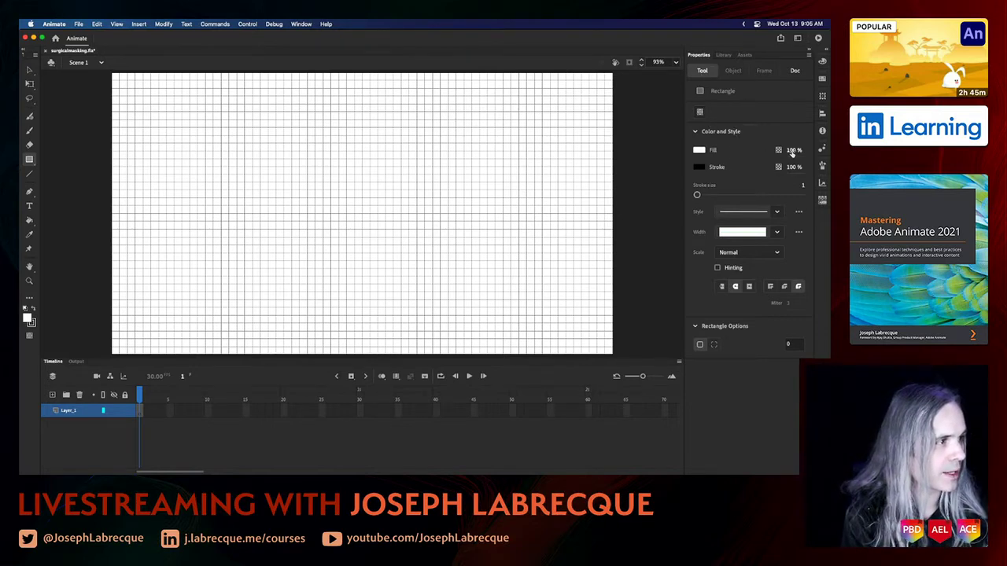
{"action": "left_click", "coordinate": [697, 150]}
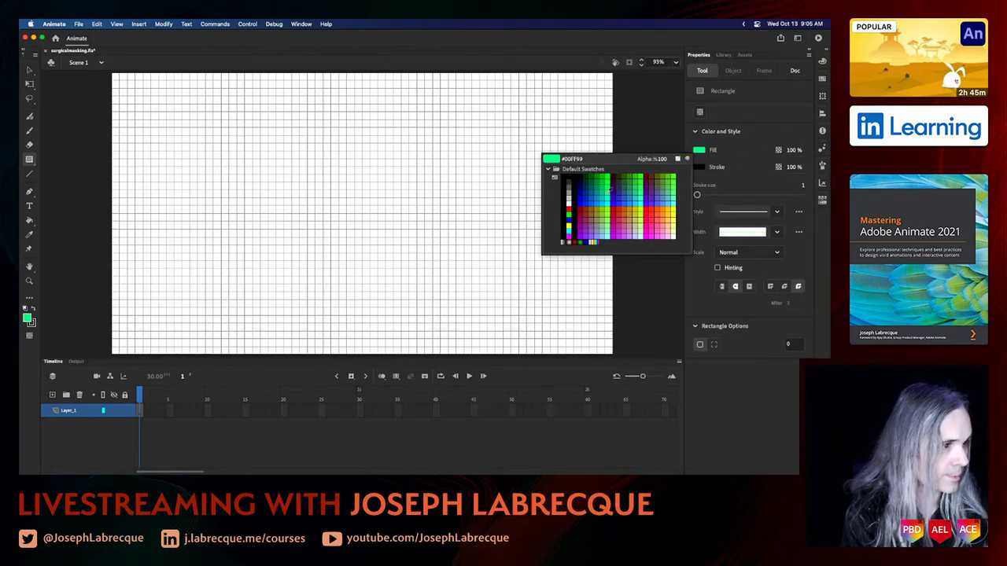
{"action": "left_click", "coordinate": [666, 202]}
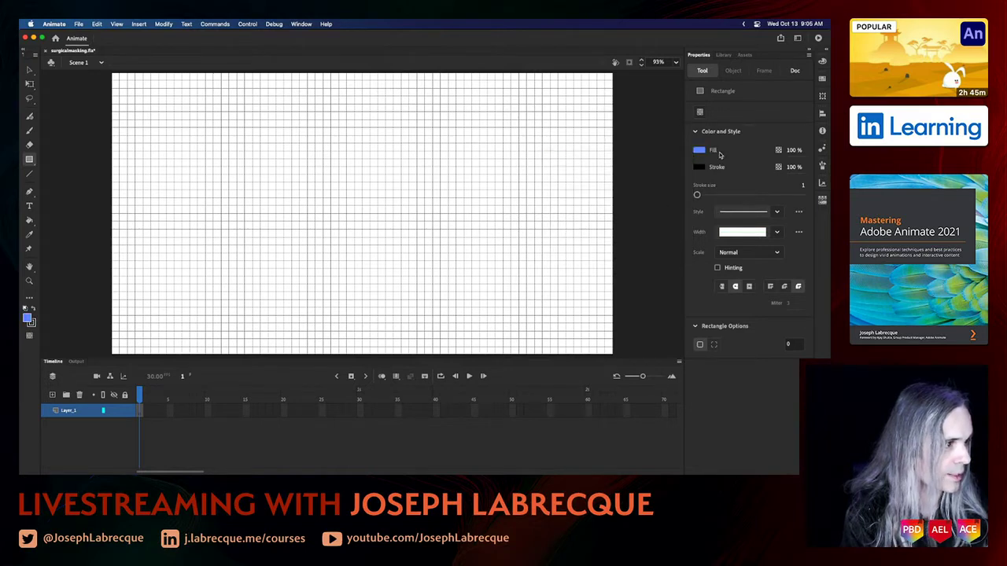
{"action": "left_click_drag", "start_coordinate": [794, 150], "coordinate": [761, 153]}
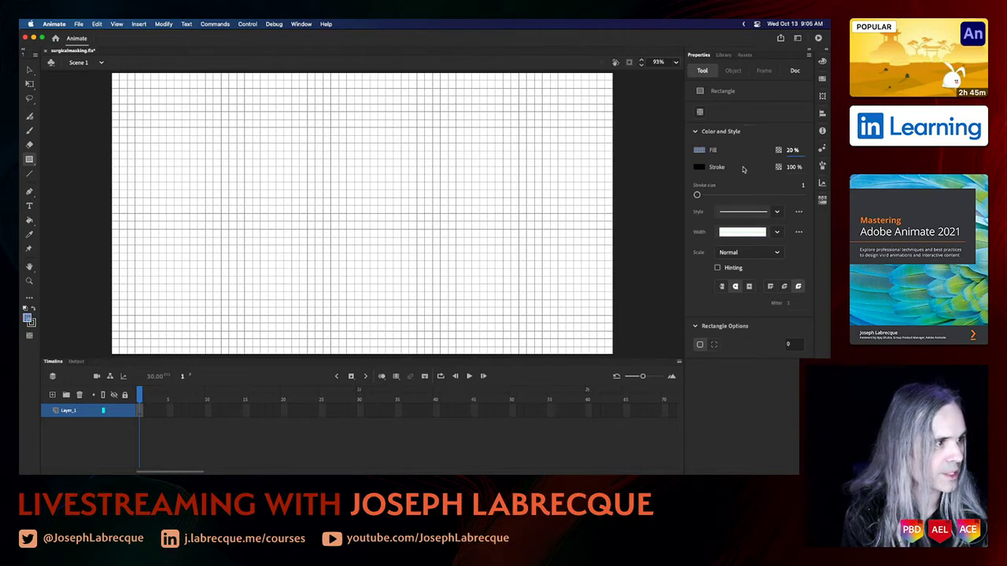
- Give the Rectangle tool a purple stroke of size 6 and a corner radius of 6
{"action": "left_click", "coordinate": [700, 168]}
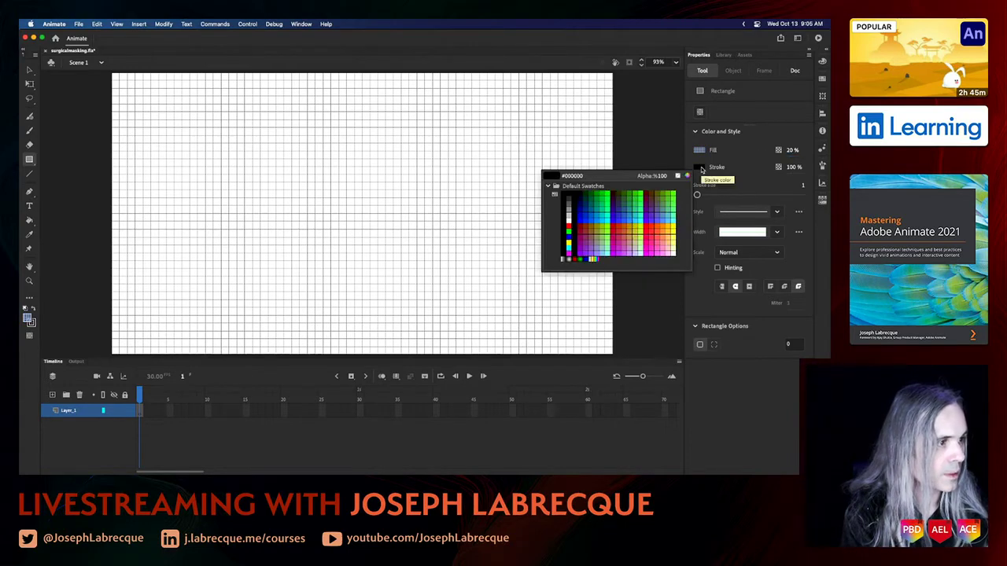
{"action": "left_click", "coordinate": [654, 217]}
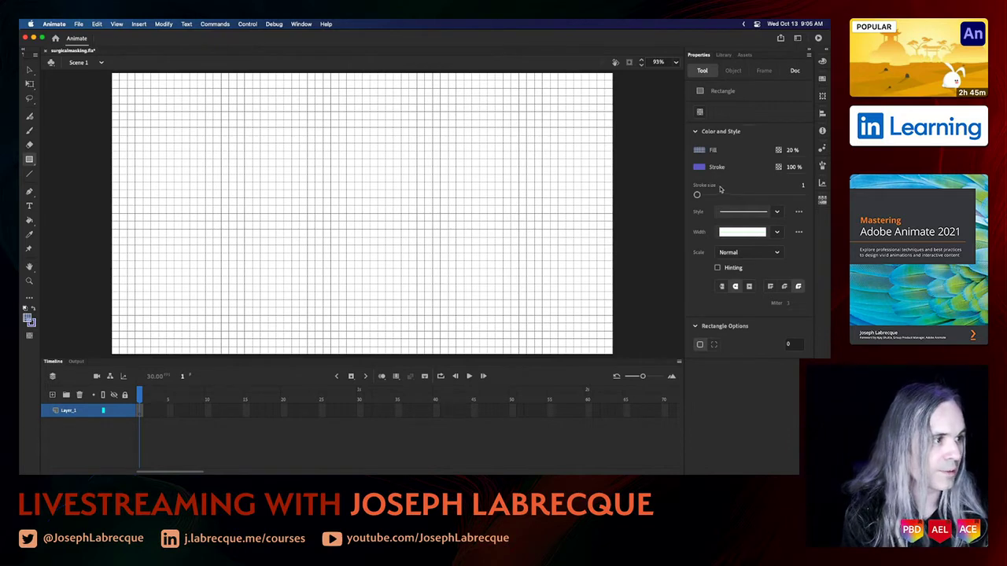
{"action": "left_click_drag", "start_coordinate": [697, 195], "coordinate": [700, 197]}
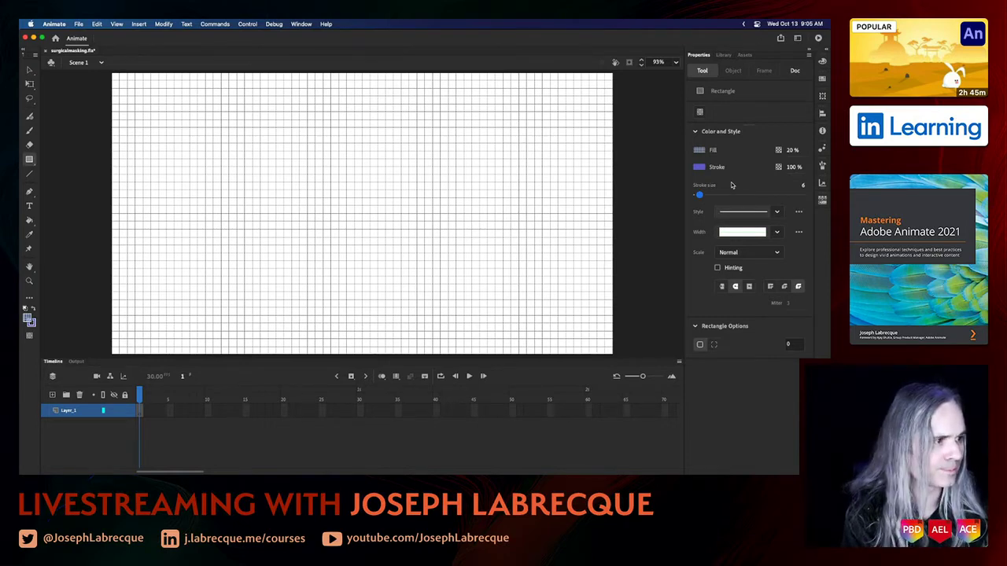
{"action": "left_click", "coordinate": [793, 344]}
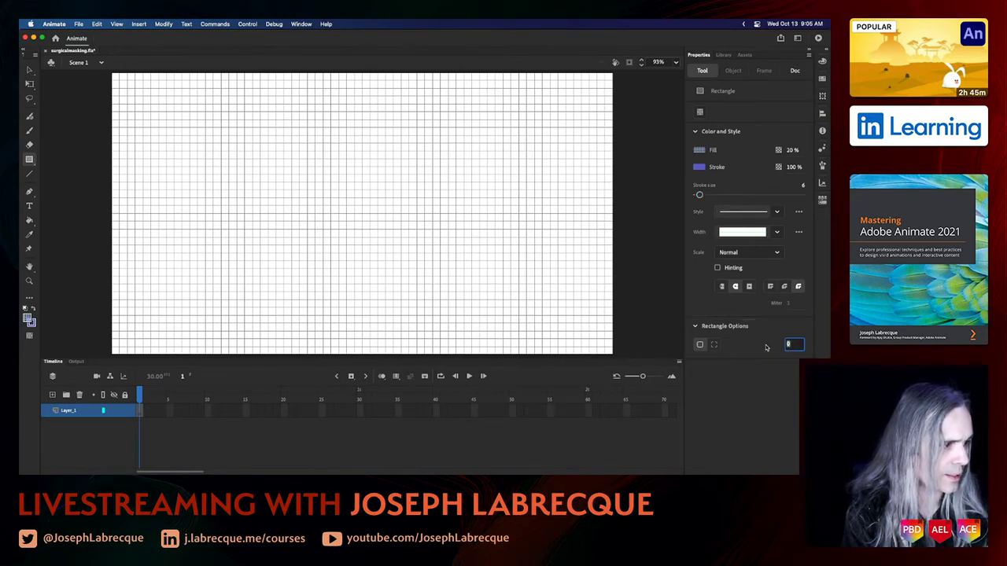
{"action": "type", "text": "6"}
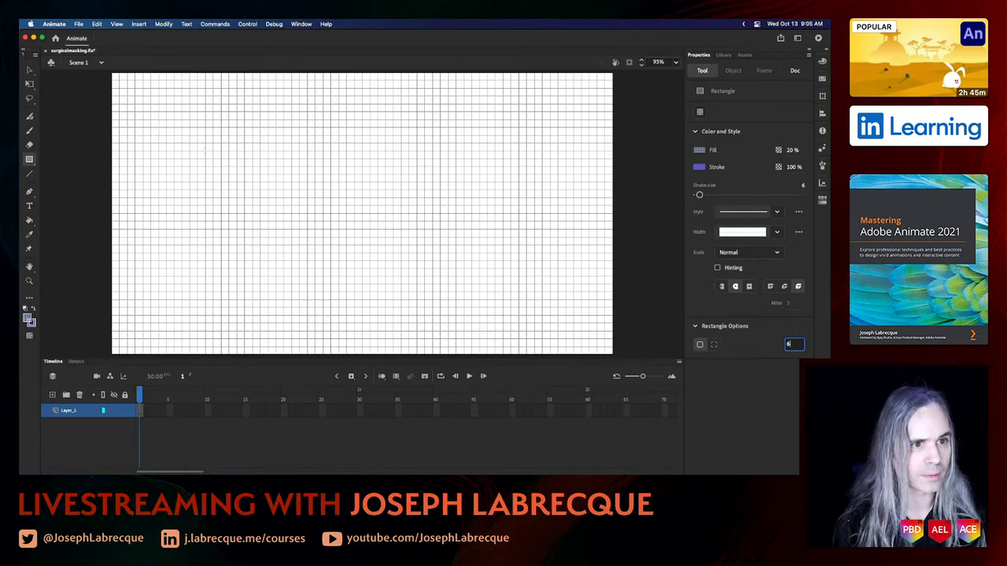
- Draw two aligned wide rectangles, one above the other with a gap between them, each about 760 by 120 px
{"action": "mouse_move", "coordinate": [205, 151]}
{"action": "left_mouse_down"}
{"action": "mouse_move", "coordinate": [456, 213]}
{"action": "mouse_move", "coordinate": [502, 212]}
{"action": "mouse_move", "coordinate": [456, 189]}
{"action": "mouse_move", "coordinate": [432, 182]}
{"action": "mouse_move", "coordinate": [478, 205]}
{"action": "mouse_move", "coordinate": [479, 229]}
{"action": "mouse_move", "coordinate": [488, 198]}
{"action": "mouse_move", "coordinate": [501, 199]}
{"action": "left_mouse_up"}
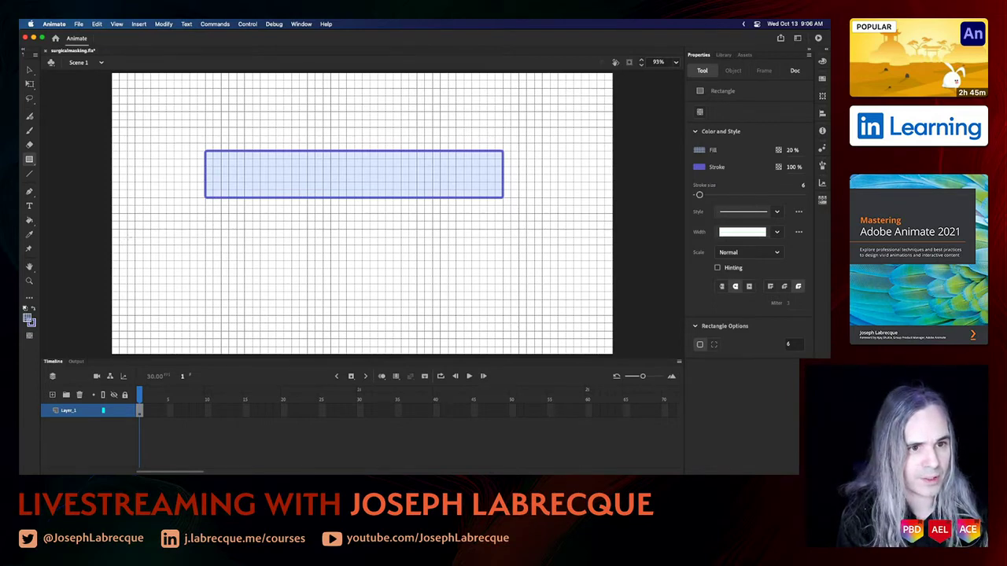
{"action": "mouse_move", "coordinate": [127, 236]}
{"action": "left_mouse_down"}
{"action": "mouse_move", "coordinate": [424, 254]}
{"action": "mouse_move", "coordinate": [417, 261]}
{"action": "left_mouse_up"}
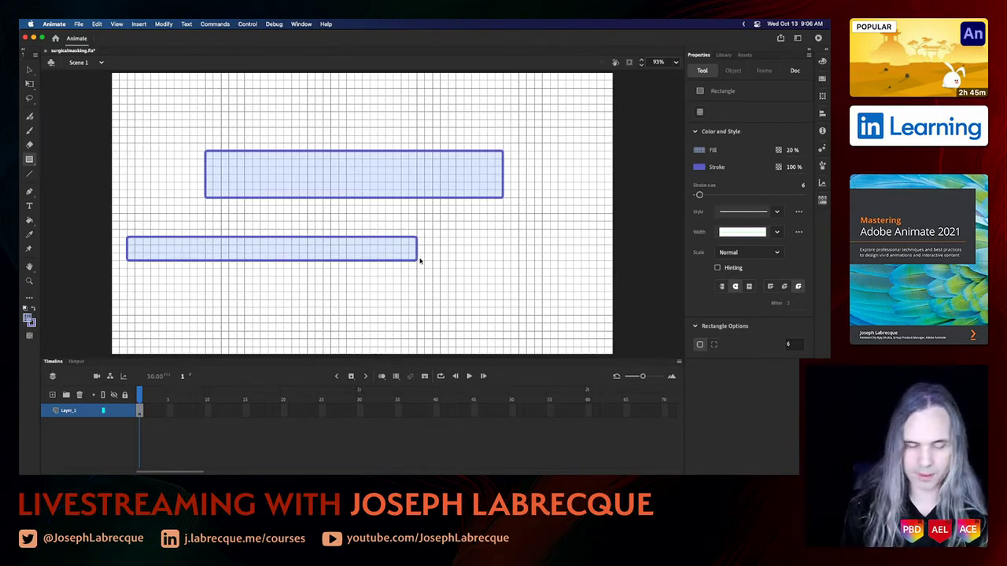
{"action": "key", "text": "super+z"}
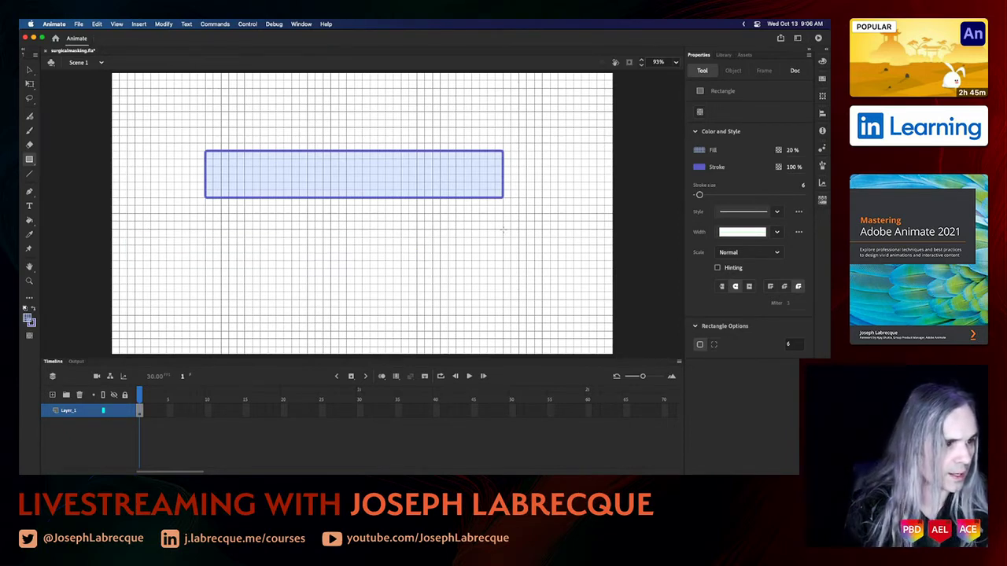
{"action": "left_click_drag", "start_coordinate": [503, 229], "coordinate": [205, 269]}
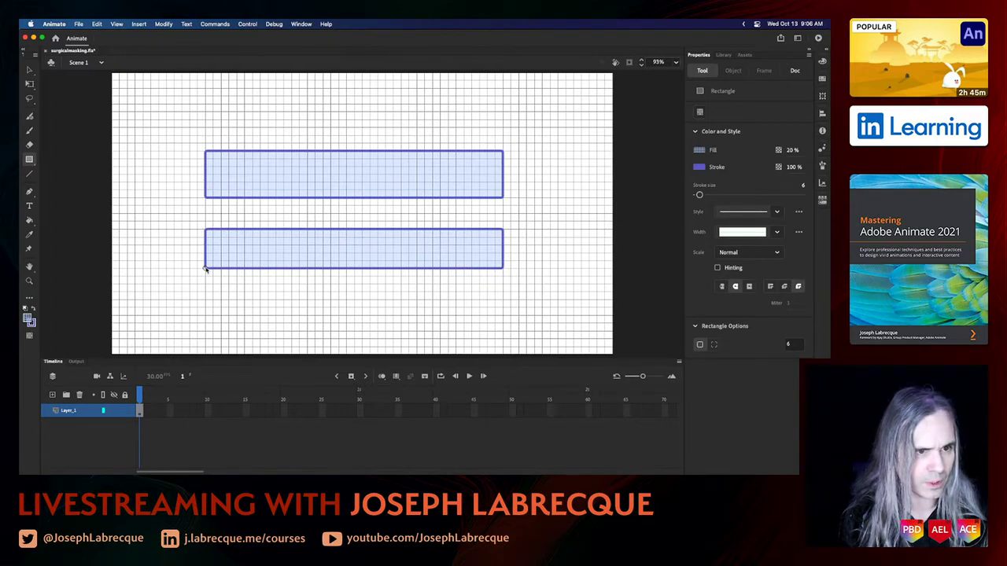
{"action": "left_click_drag", "start_coordinate": [205, 269], "coordinate": [206, 276]}
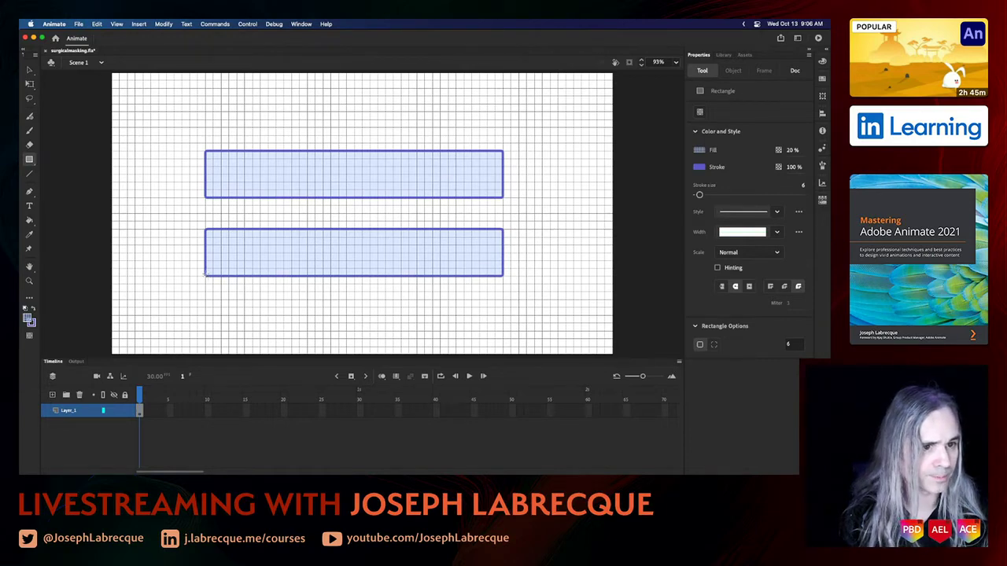
- Set the lower rectangle's fill alpha to 100%
{"action": "left_click", "coordinate": [31, 69]}
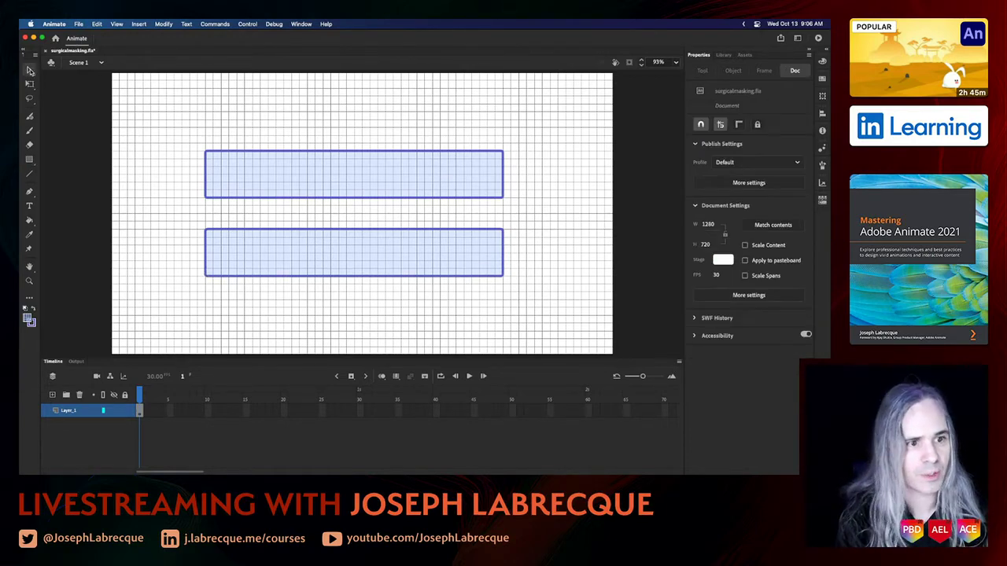
{"action": "left_click", "coordinate": [332, 241]}
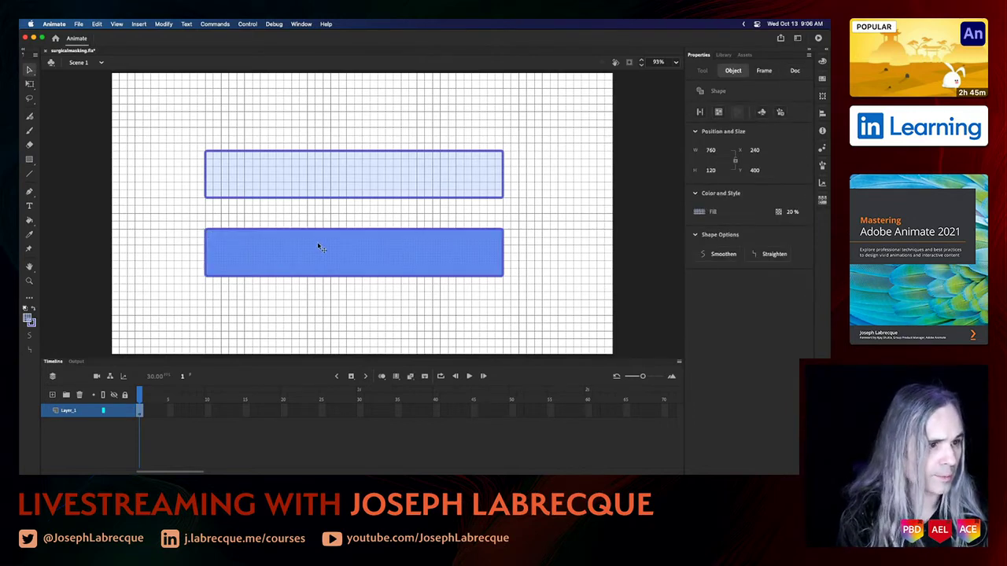
{"action": "left_click", "coordinate": [792, 212]}
{"action": "type", "text": "100"}
{"action": "key", "text": "Return"}
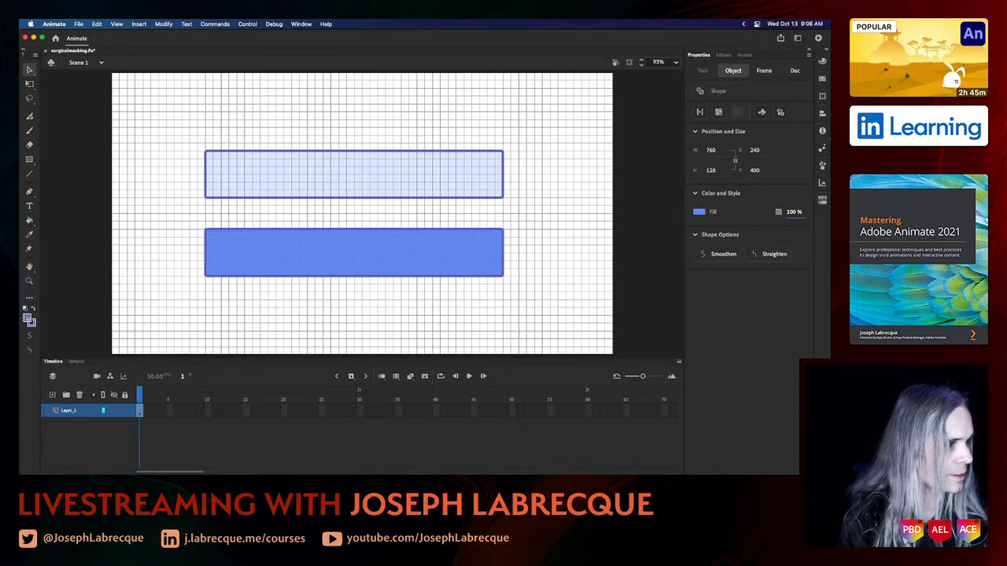
- Remove the stroke from the lower solid rectangle, leaving only its blue fill
{"action": "double_click", "coordinate": [438, 261]}
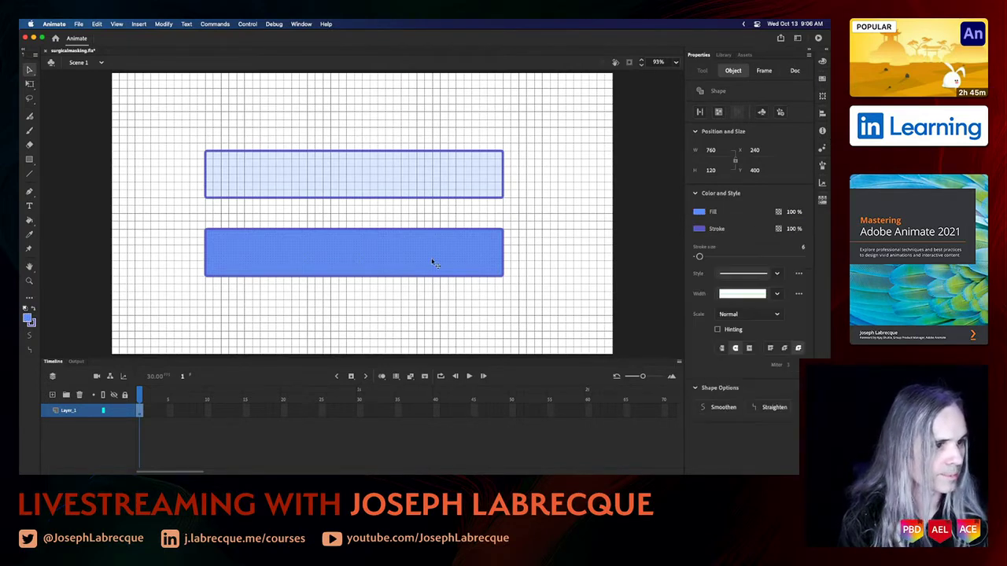
{"action": "left_click", "coordinate": [699, 229]}
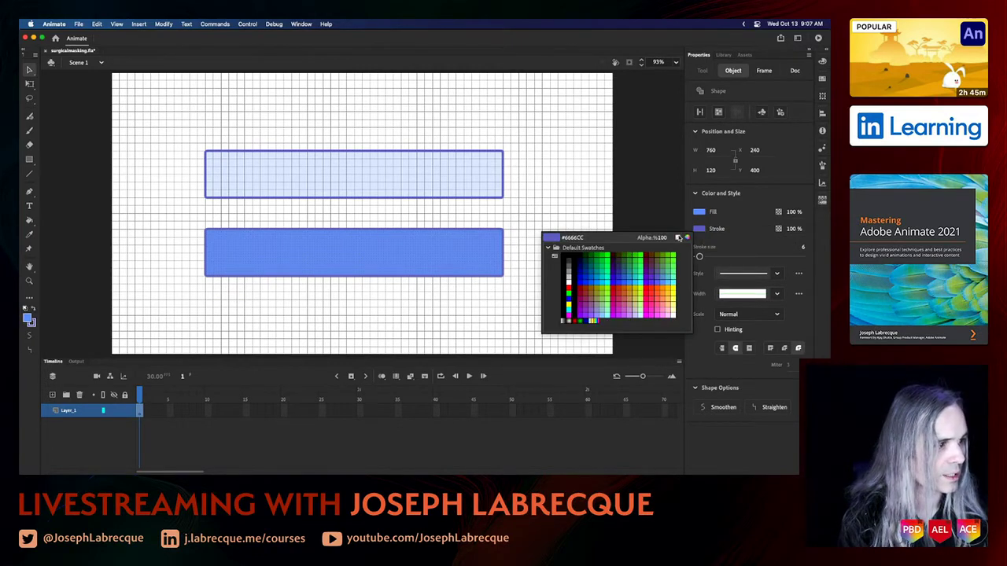
{"action": "left_click", "coordinate": [679, 238]}
{"action": "left_click", "coordinate": [548, 275]}
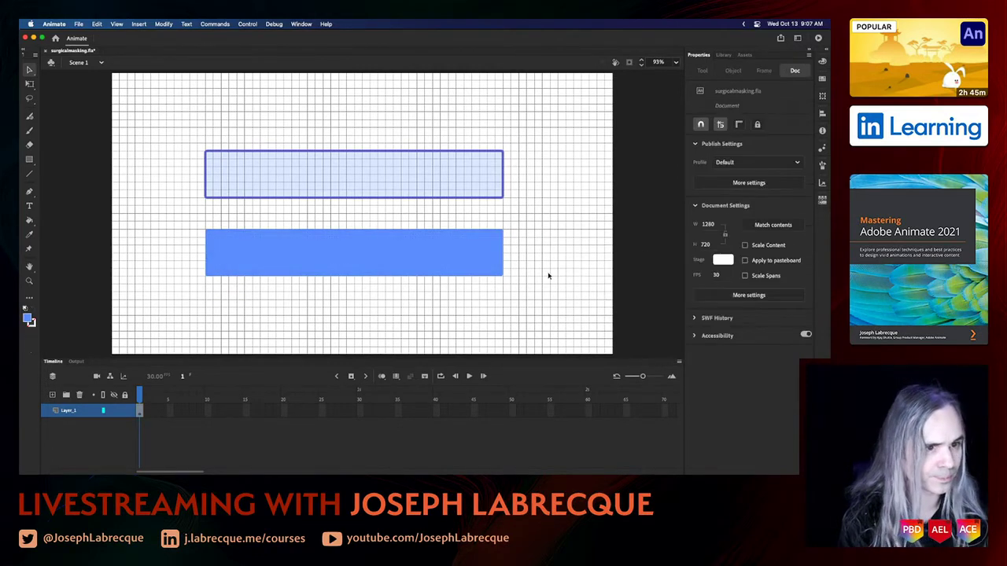
- Convert the upper translucent rectangle, including both its fill and stroke, into a drawing object
{"action": "left_click", "coordinate": [422, 255]}
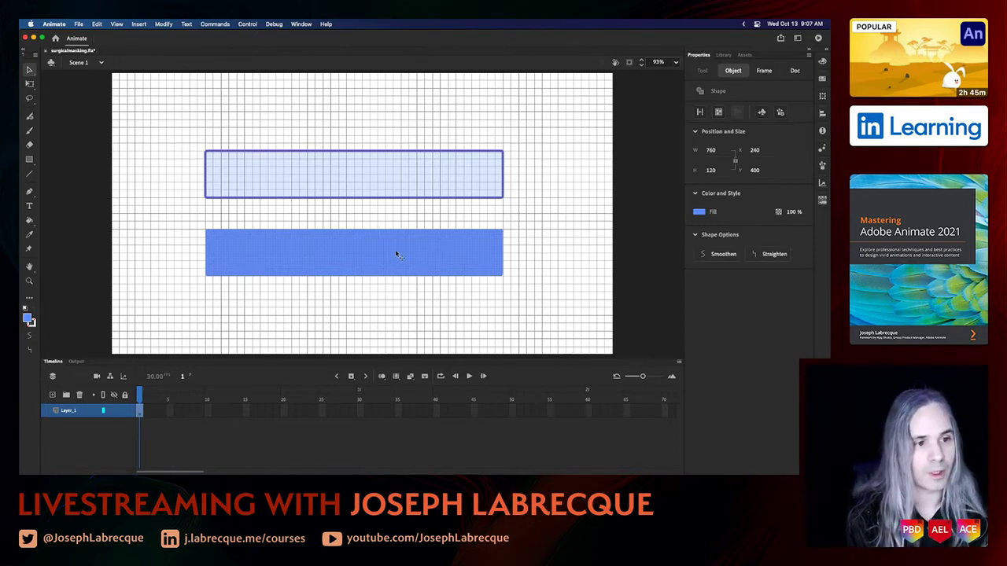
{"action": "left_click", "coordinate": [316, 189]}
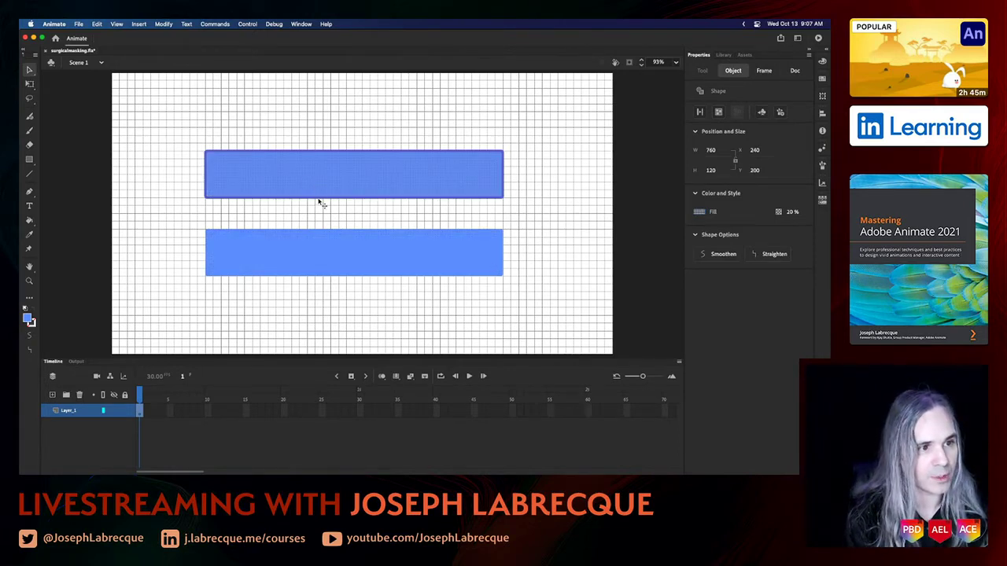
{"action": "left_click", "coordinate": [319, 198]}
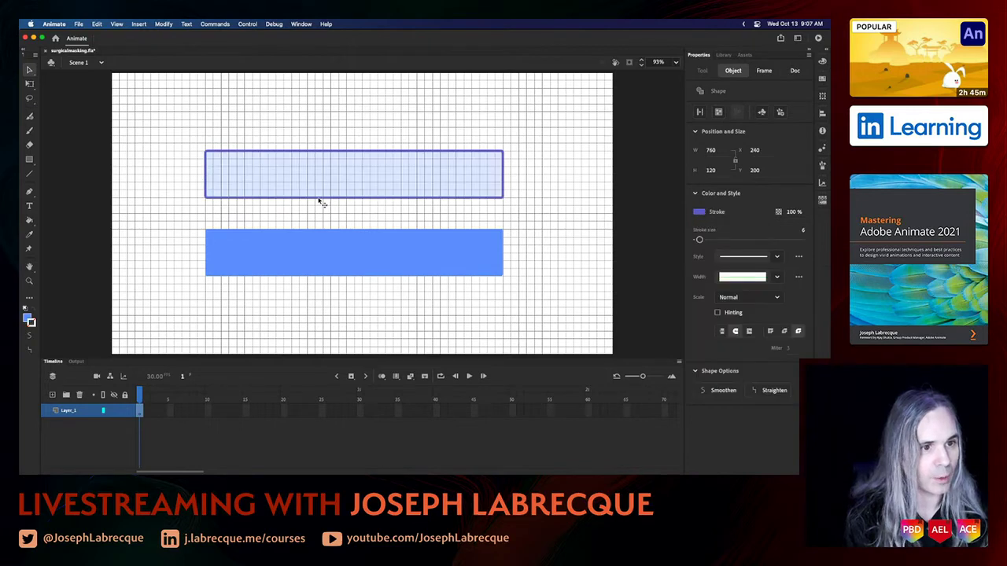
{"action": "left_click", "coordinate": [319, 184]}
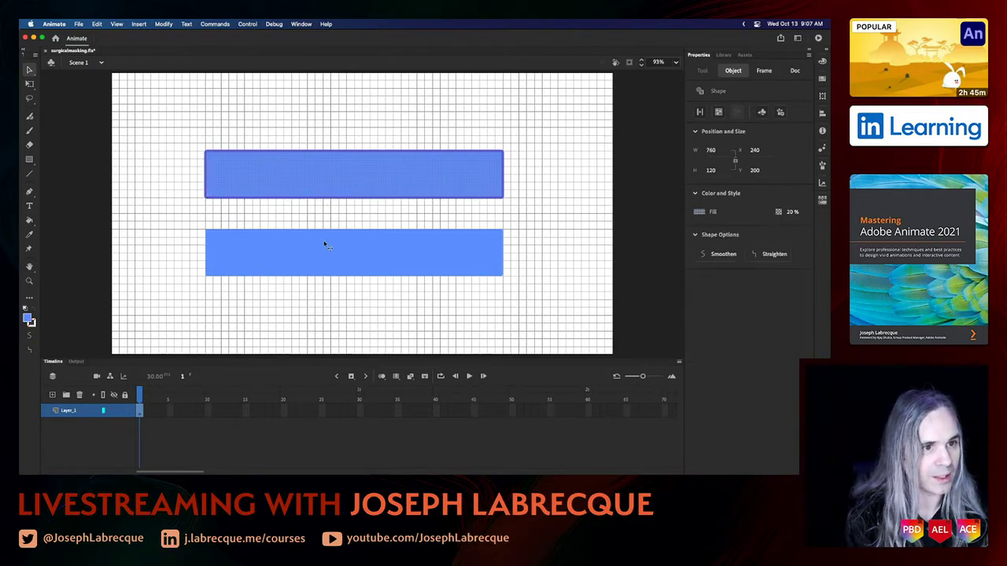
{"action": "double_click", "coordinate": [321, 179]}
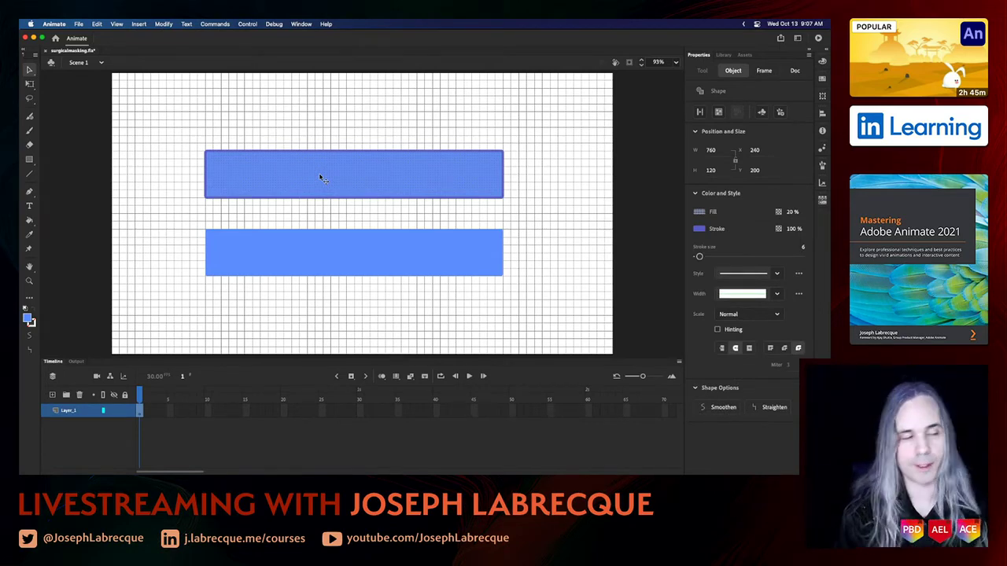
{"action": "left_click", "coordinate": [357, 213]}
{"action": "double_click", "coordinate": [357, 187]}
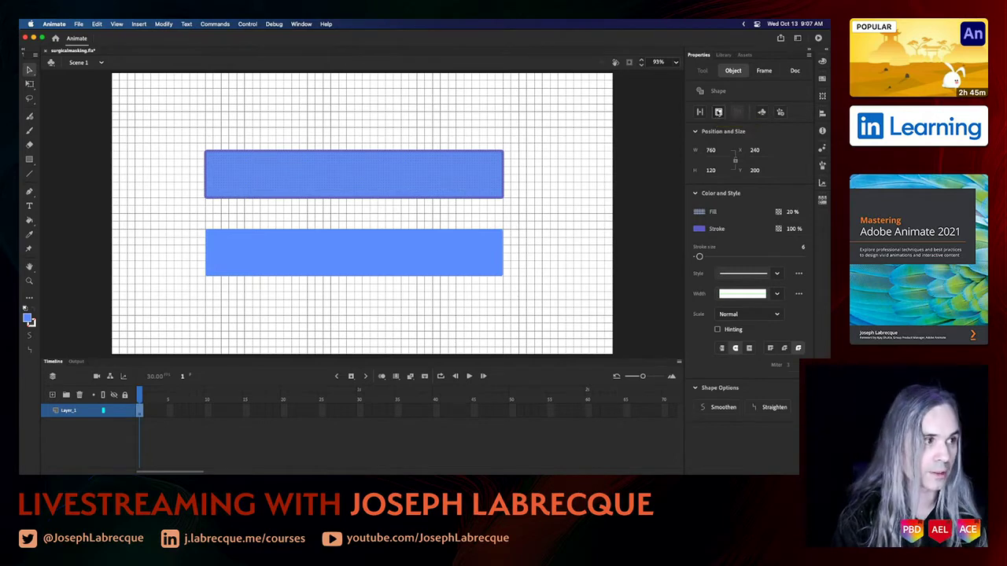
{"action": "left_click", "coordinate": [718, 112]}
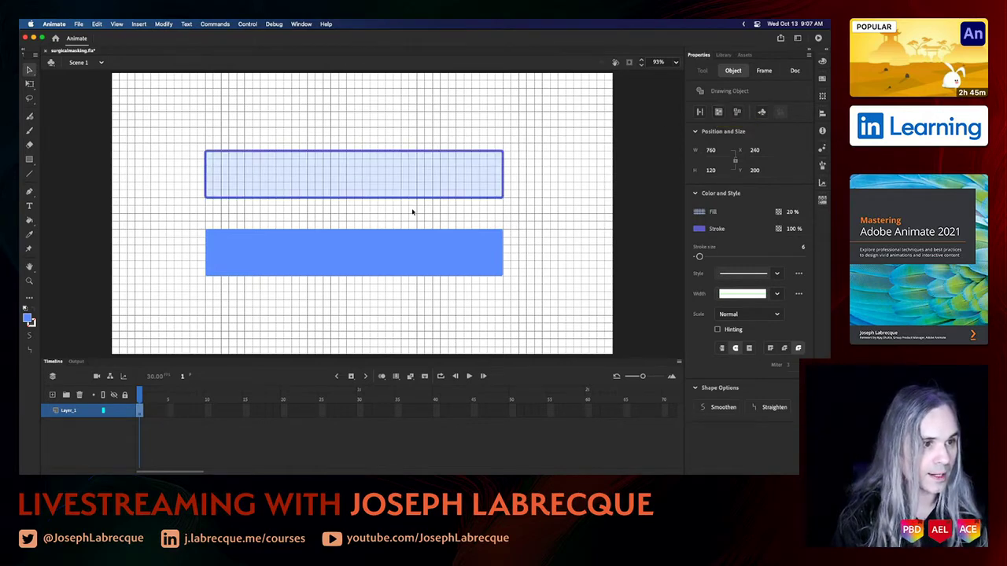
- Convert the lower solid blue rectangle into a drawing object and deselect it
{"action": "left_click", "coordinate": [391, 252]}
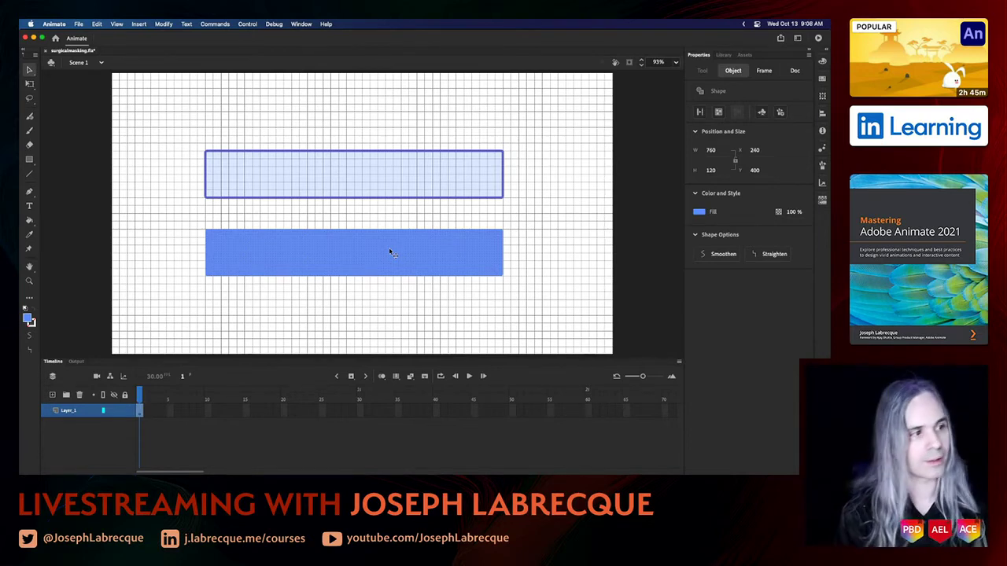
{"action": "left_click", "coordinate": [717, 113]}
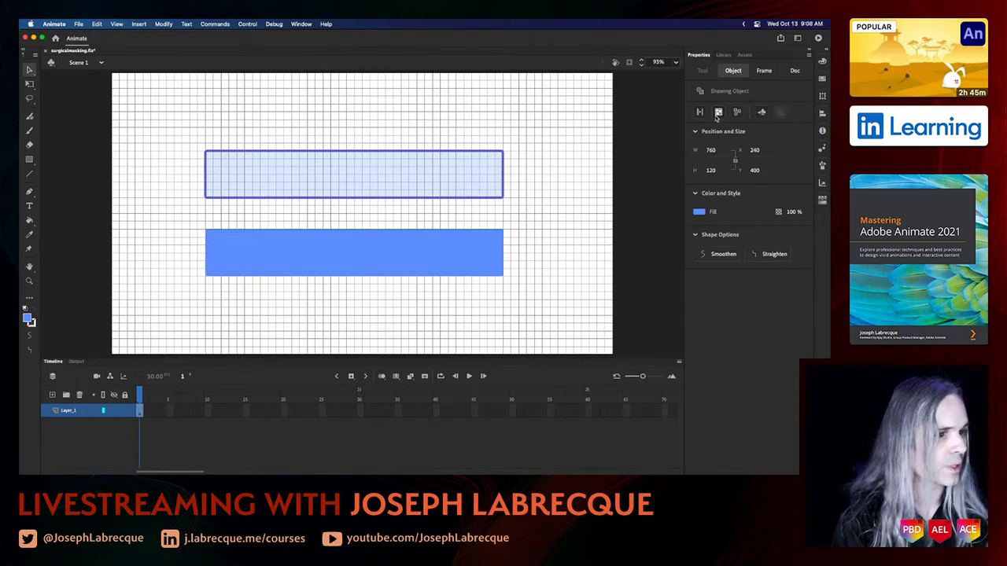
{"action": "left_click", "coordinate": [420, 292]}
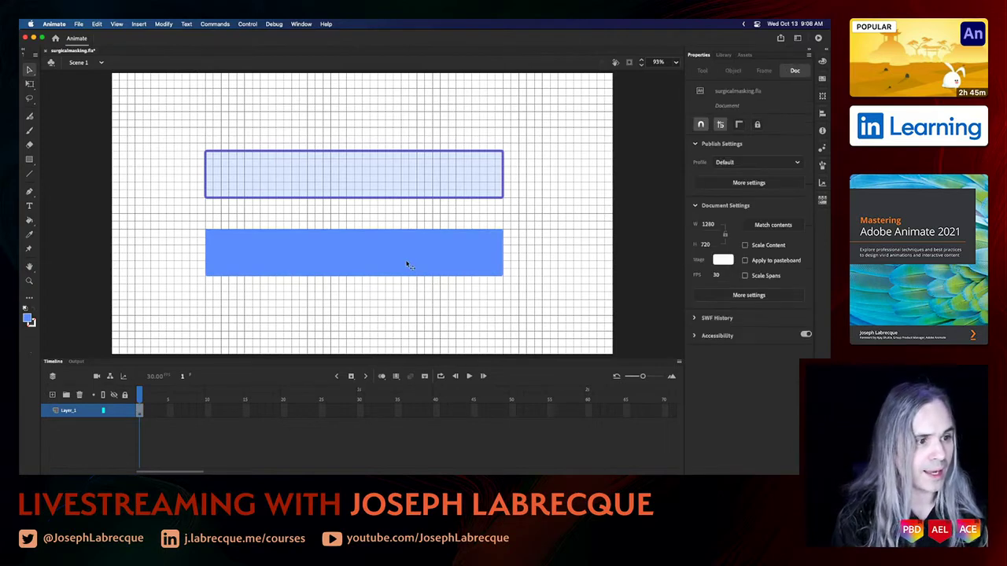
- Move the solid blue rectangle exactly over the translucent outlined one, at X 240, Y 200
{"action": "mouse_move", "coordinate": [407, 265]}
{"action": "left_mouse_down"}
{"action": "mouse_move", "coordinate": [353, 185]}
{"action": "mouse_move", "coordinate": [328, 180]}
{"action": "mouse_move", "coordinate": [393, 180]}
{"action": "mouse_move", "coordinate": [260, 170]}
{"action": "mouse_move", "coordinate": [323, 181]}
{"action": "left_mouse_up"}
{"action": "mouse_move", "coordinate": [462, 195]}
{"action": "left_mouse_down"}
{"action": "mouse_move", "coordinate": [485, 232]}
{"action": "mouse_move", "coordinate": [500, 231]}
{"action": "left_mouse_up"}
{"action": "key", "text": "super+z"}
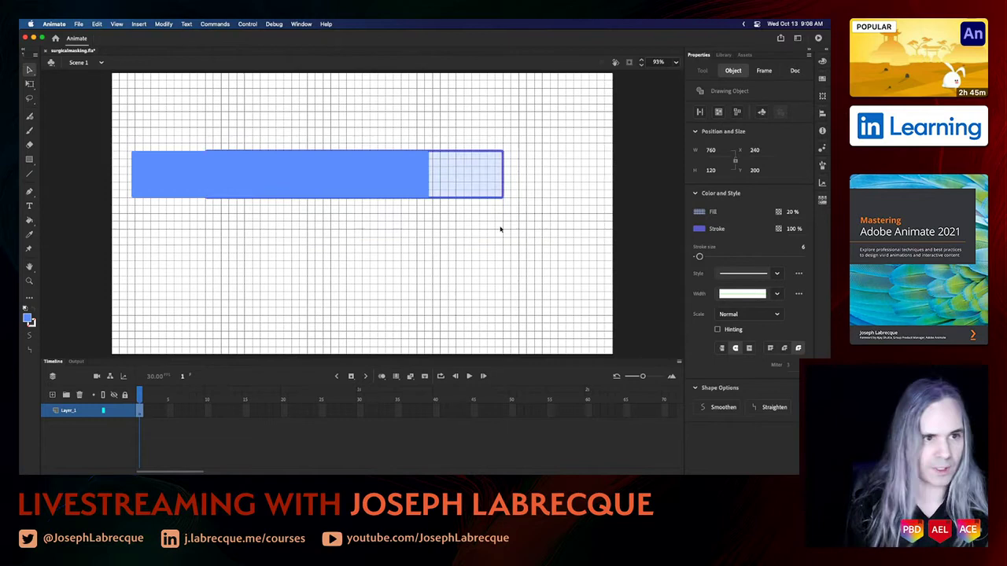
{"action": "left_click", "coordinate": [289, 177]}
{"action": "left_click_drag", "start_coordinate": [283, 179], "coordinate": [356, 178]}
- Send the solid blue rectangle to the back, behind the outlined translucent rectangle
{"action": "right_click", "coordinate": [358, 184]}
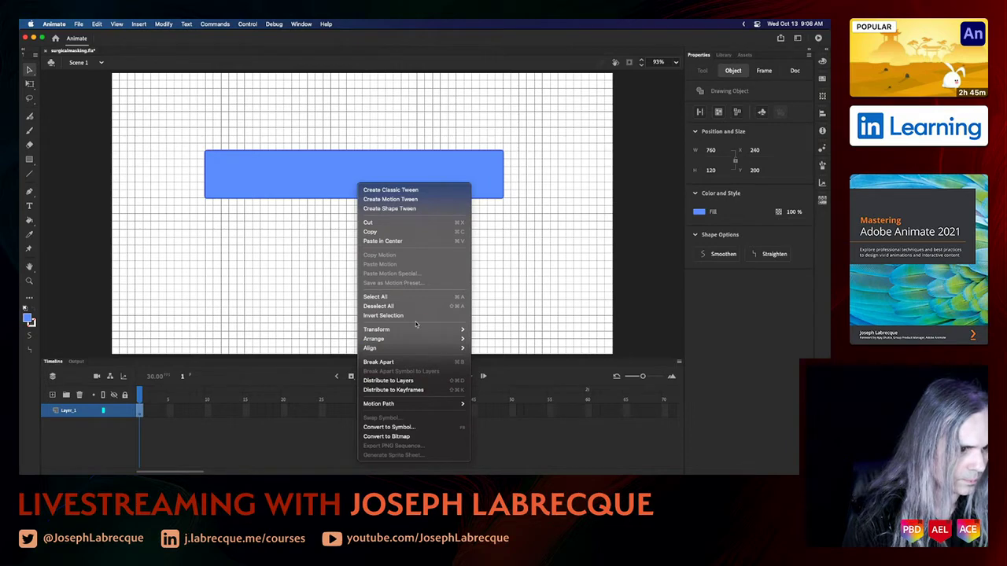
{"action": "mouse_move", "coordinate": [420, 339]}
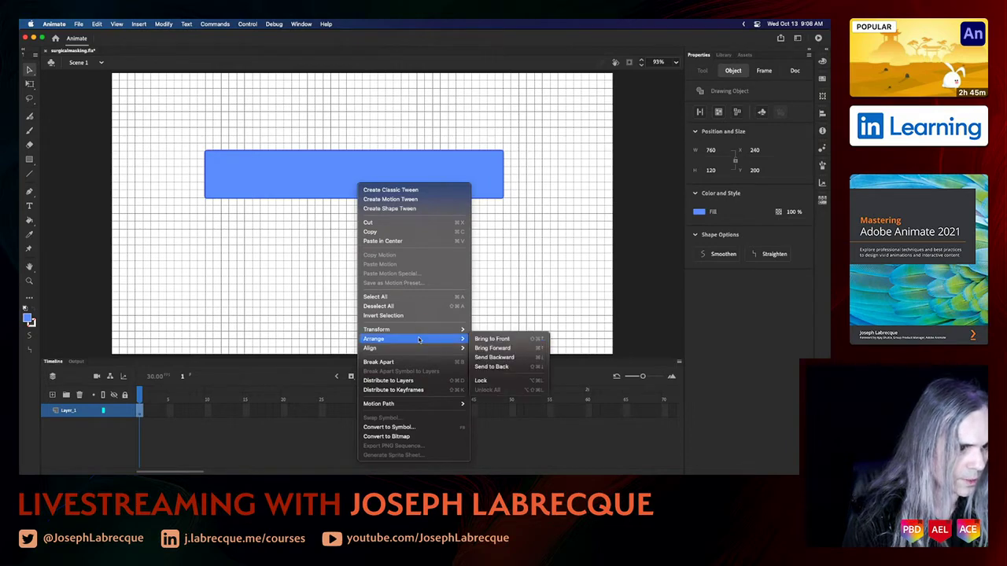
{"action": "left_click", "coordinate": [492, 366]}
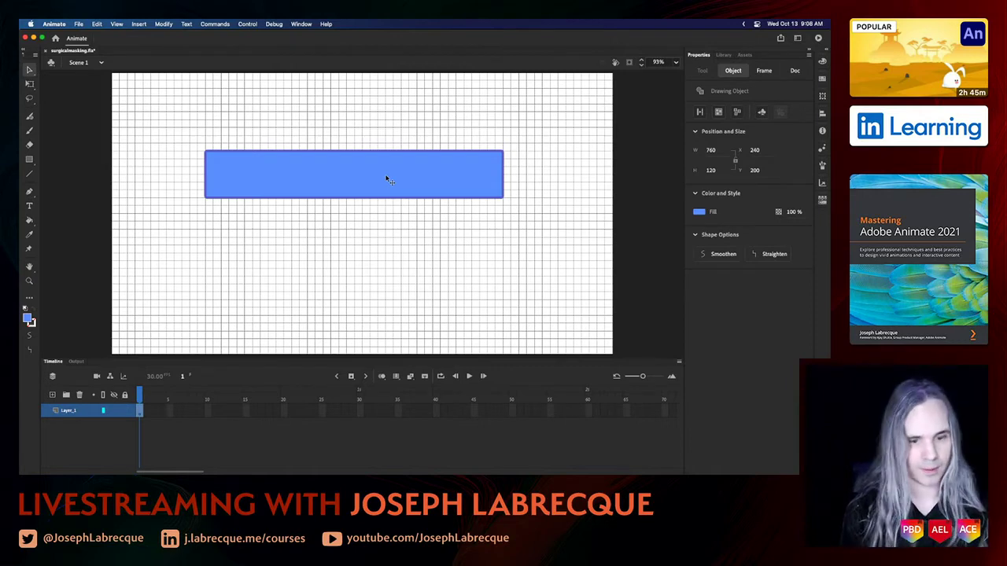
- Nudge the solid blue rectangle horizontally to X 70, keeping it at Y 200
{"action": "key", "text": "shift+Left"}
{"action": "key", "text": "shift+Left"}
{"action": "key", "text": "shift+Left"}
{"action": "key", "text": "shift+Left"}
{"action": "key", "text": "shift+Left"}
{"action": "key", "text": "shift+Left"}
{"action": "key", "text": "shift+Left"}
{"action": "key", "text": "shift+Left"}
{"action": "key", "text": "shift+Left"}
{"action": "key", "text": "shift+Left"}
{"action": "key", "text": "shift+Left"}
{"action": "key", "text": "shift+Left"}
{"action": "key", "text": "shift+Left"}
{"action": "key", "text": "shift+Left"}
{"action": "key", "text": "shift+Left"}
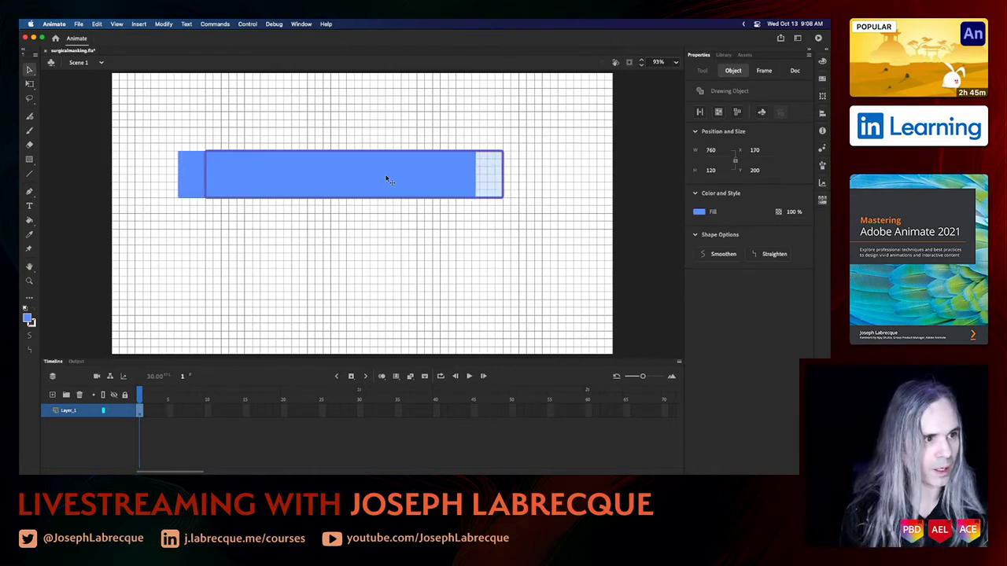
{"action": "key", "text": "shift+Left"}
{"action": "key", "text": "shift+Left"}
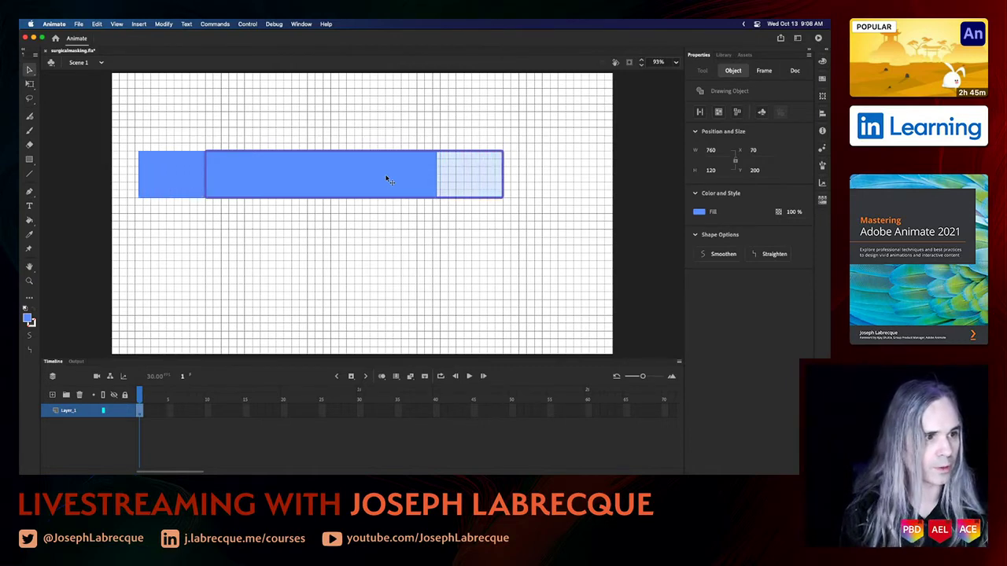
- Select both rectangles and nudge them together horizontally until the pair sits at X 120
{"action": "key", "text": "super+a"}
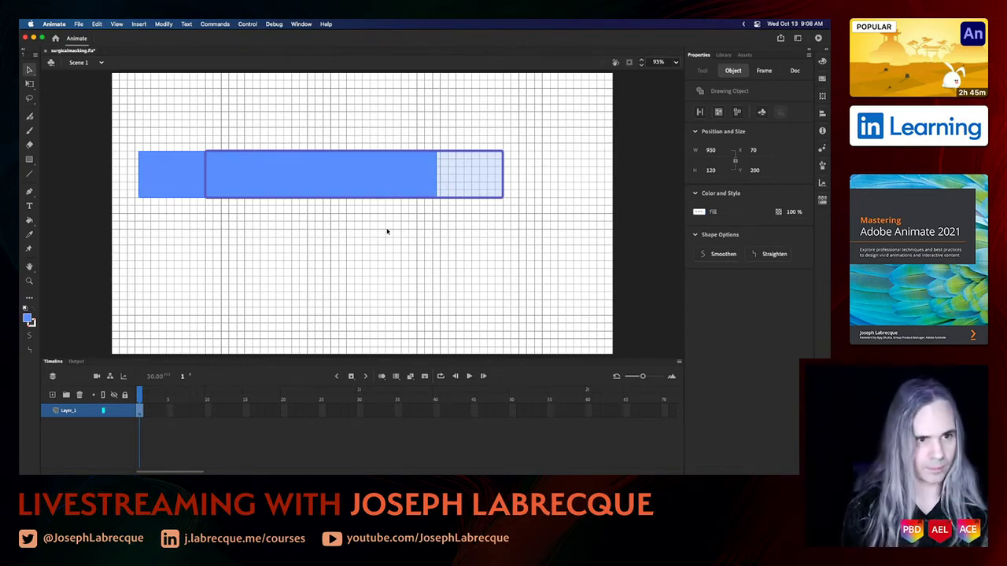
{"action": "key", "text": "shift+Right"}
{"action": "key", "text": "shift+Right"}
{"action": "key", "text": "shift+Right"}
{"action": "key", "text": "shift+Right"}
{"action": "key", "text": "shift+Right"}
{"action": "key", "text": "shift+Right"}
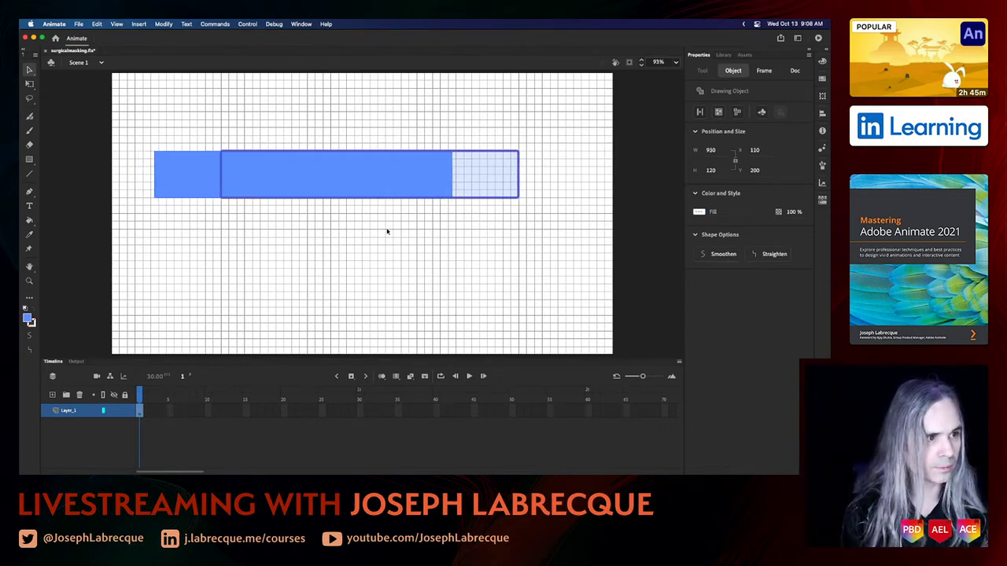
{"action": "key", "text": "shift+Right"}
{"action": "key", "text": "shift+Right"}
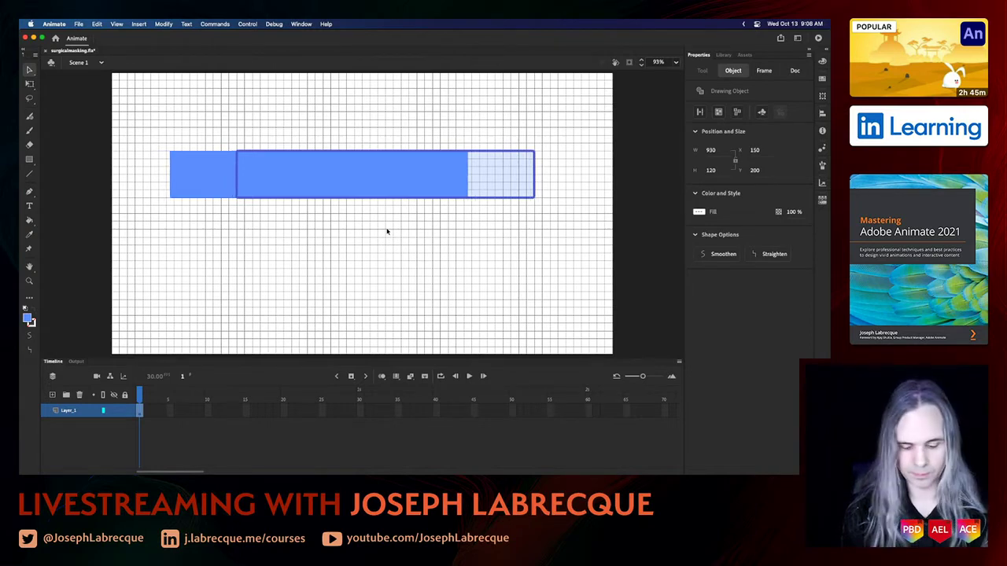
{"action": "key", "text": "shift+Left"}
{"action": "key", "text": "shift+Left"}
{"action": "key", "text": "shift+Left"}
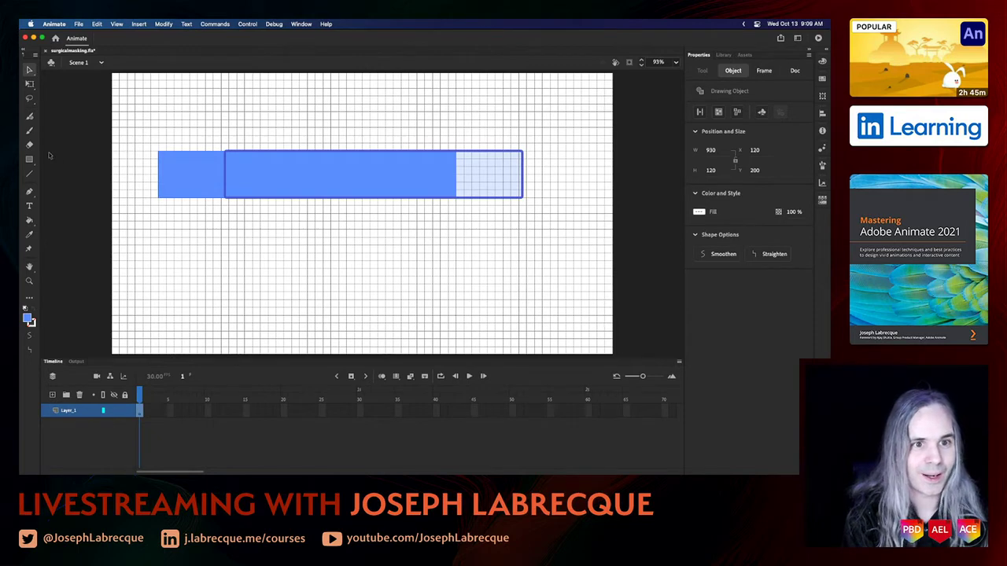
- Open the solid blue rectangle's drawing object for editing and get the Subselection tool ready for its anchor points
{"action": "double_click", "coordinate": [200, 174]}
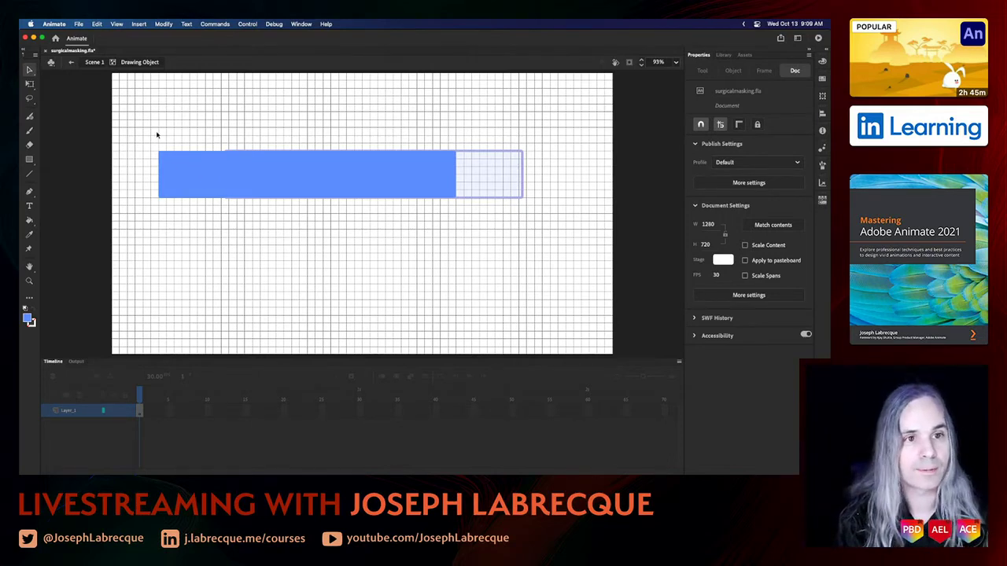
{"action": "left_click_drag", "start_coordinate": [31, 71], "coordinate": [47, 72]}
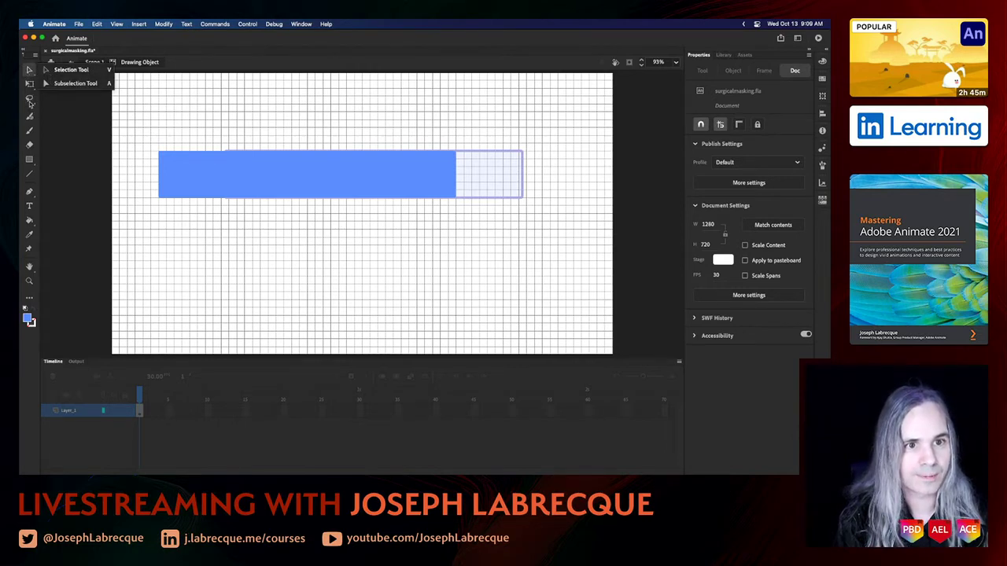
{"action": "left_click", "coordinate": [29, 191]}
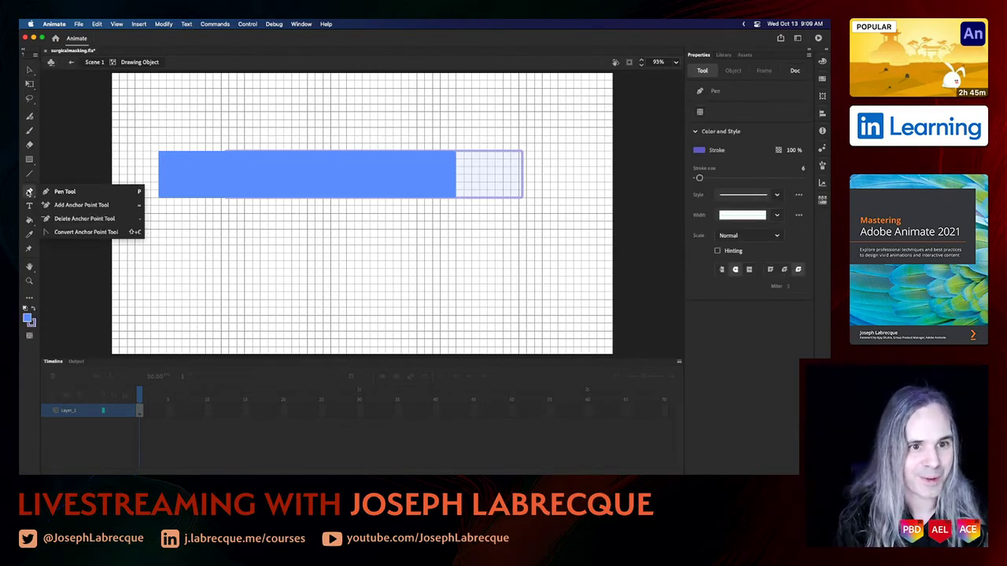
{"action": "left_click", "coordinate": [55, 206]}
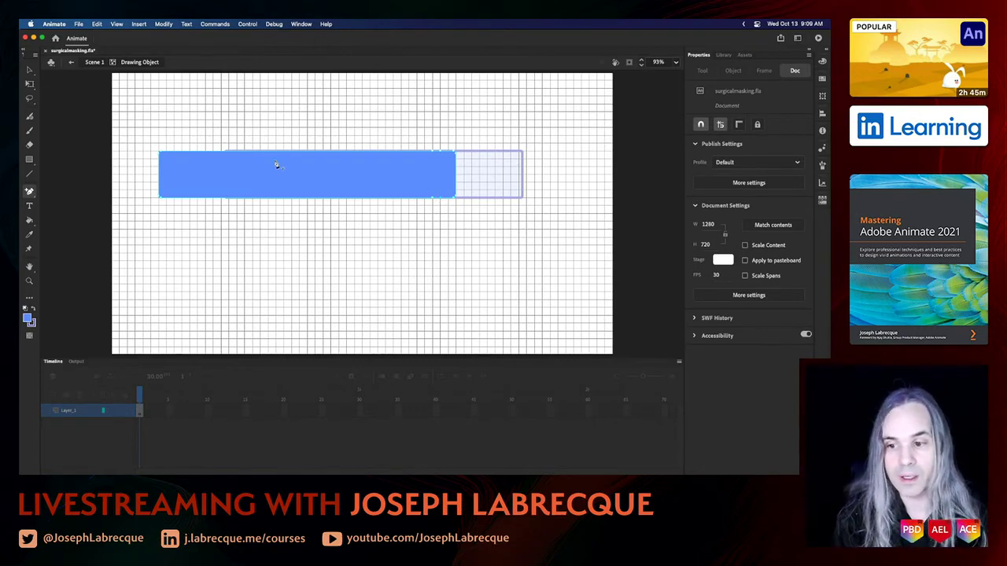
{"action": "left_click", "coordinate": [30, 71]}
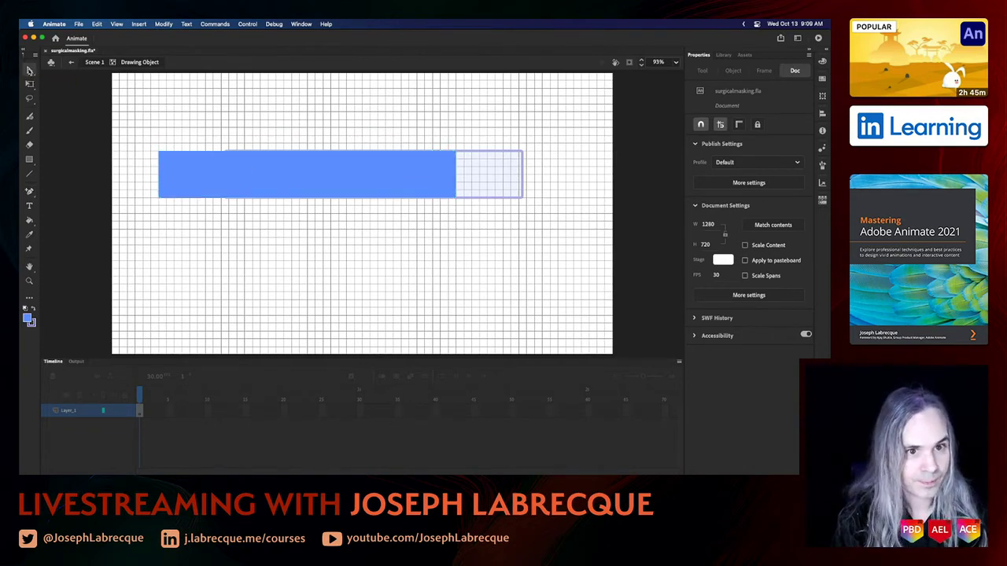
{"action": "left_click", "coordinate": [246, 187]}
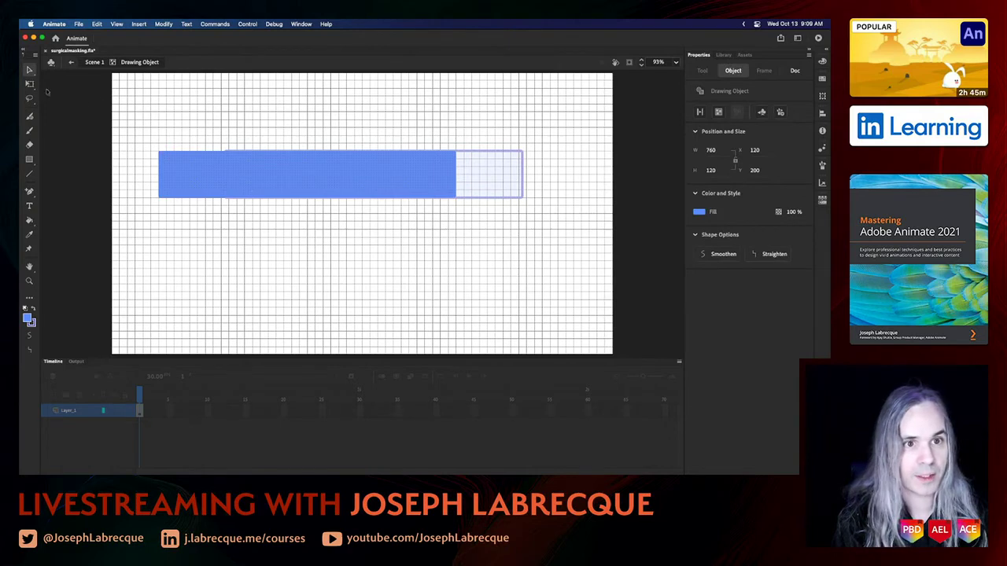
{"action": "left_click", "coordinate": [126, 117]}
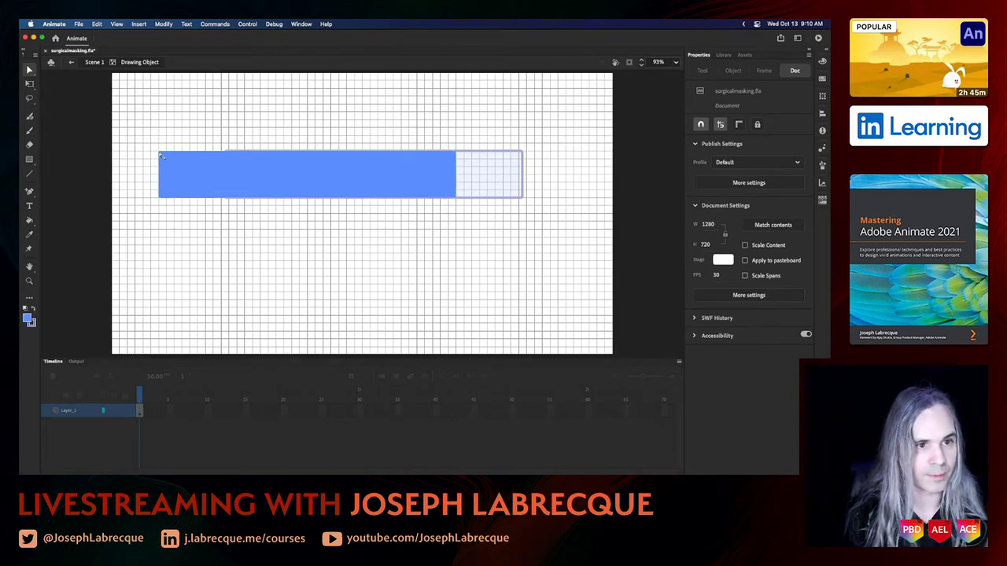
- Taper the blue shape's left end by moving its upper-left corner points down and its lower-left corner points up
{"action": "left_click", "coordinate": [675, 62]}
{"action": "left_click", "coordinate": [685, 155]}
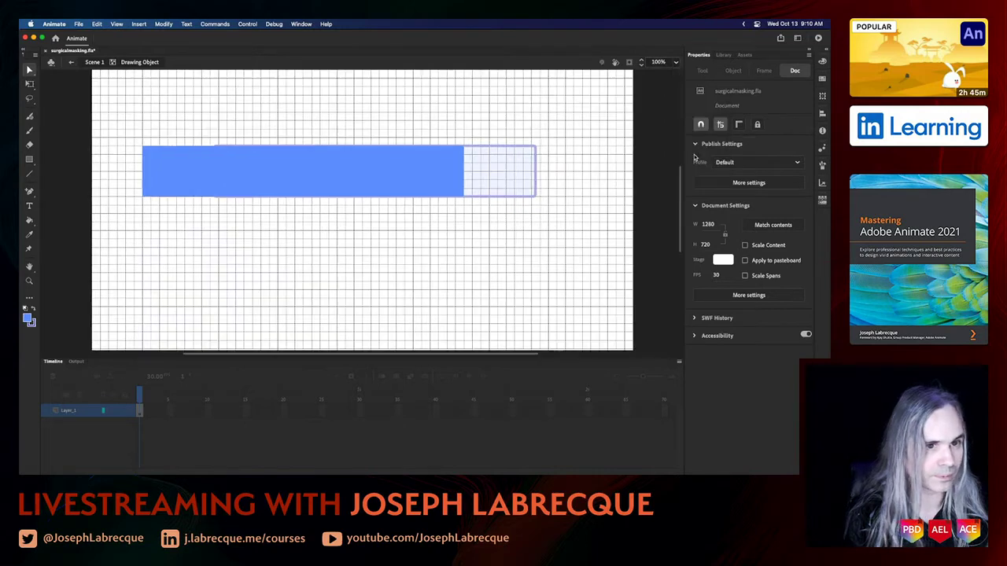
{"action": "left_click", "coordinate": [676, 62]}
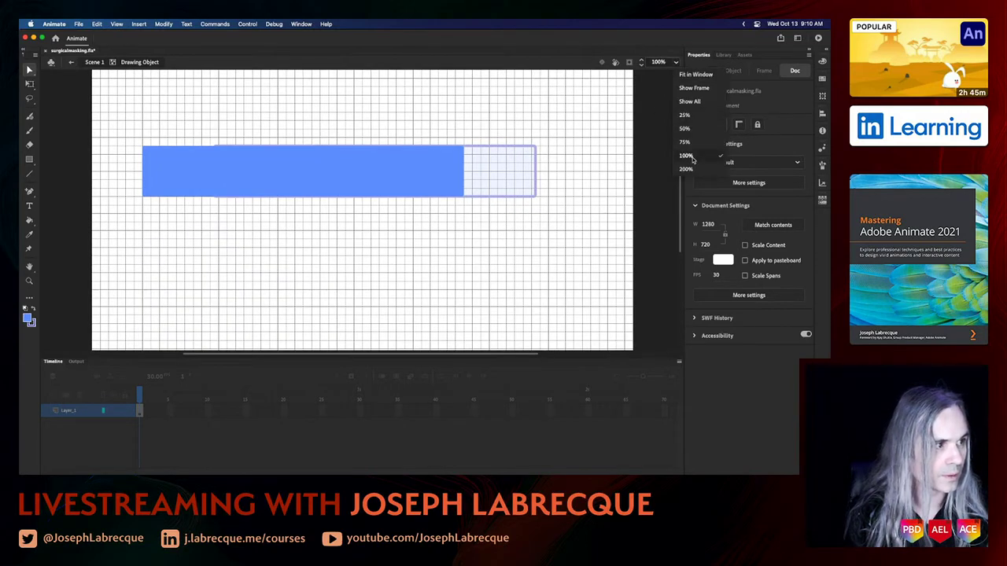
{"action": "left_click", "coordinate": [693, 166]}
{"action": "scroll", "coordinate": [253, 195], "scroll_direction": "left", "scroll_amount": 10}
{"action": "scroll", "coordinate": [254, 195], "scroll_direction": "up", "scroll_amount": 2}
{"action": "scroll", "coordinate": [253, 195], "scroll_direction": "right", "scroll_amount": 6}
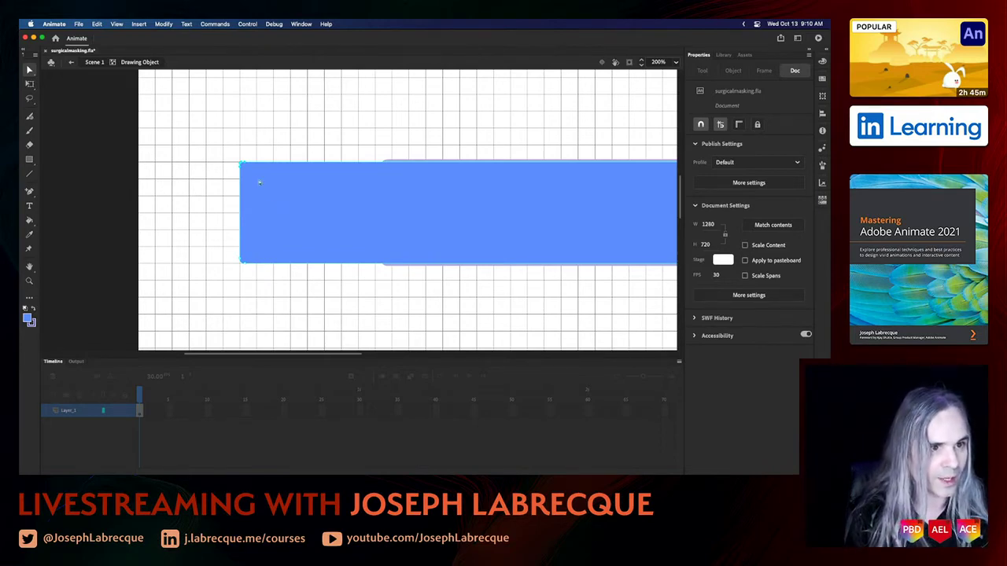
{"action": "mouse_move", "coordinate": [246, 165]}
{"action": "left_mouse_down"}
{"action": "mouse_move", "coordinate": [245, 195]}
{"action": "mouse_move", "coordinate": [244, 180]}
{"action": "left_mouse_up"}
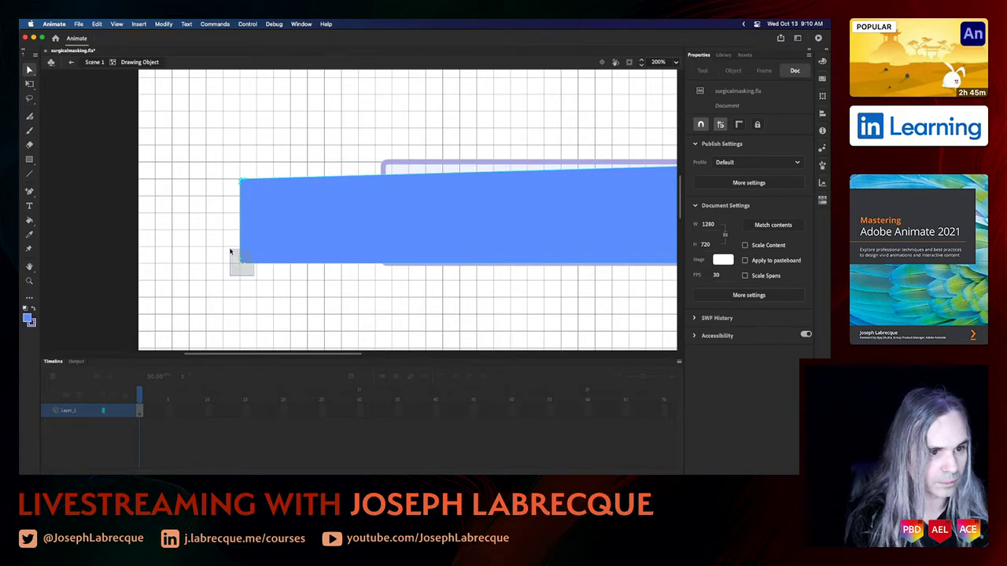
{"action": "left_click_drag", "start_coordinate": [243, 261], "coordinate": [245, 233]}
{"action": "scroll", "coordinate": [337, 265], "scroll_direction": "right", "scroll_amount": 10}
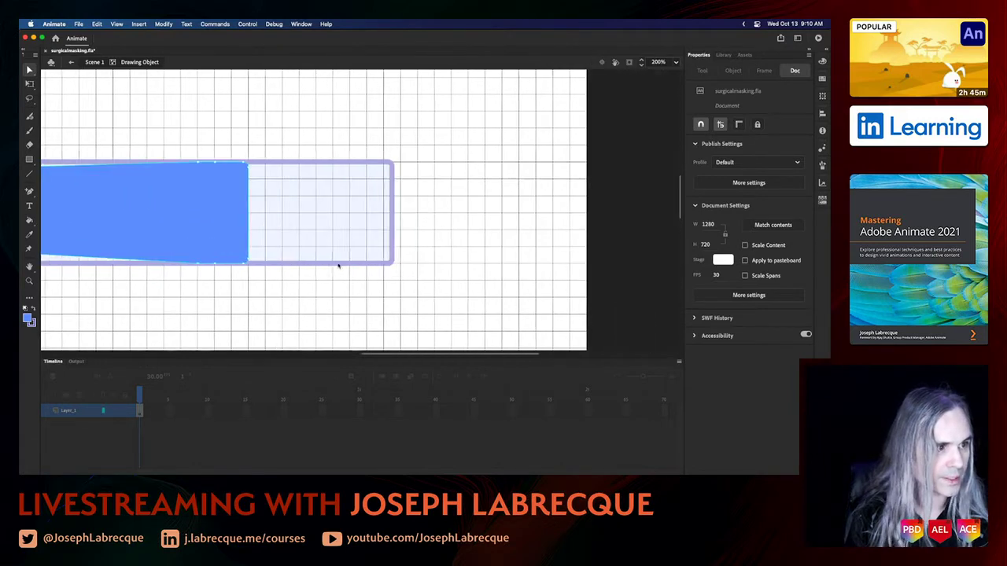
- Narrow the blue shape into a straight shaft by moving the inner corner points near its right end inward and leveling its left end
{"action": "scroll", "coordinate": [338, 265], "scroll_direction": "left", "scroll_amount": 5}
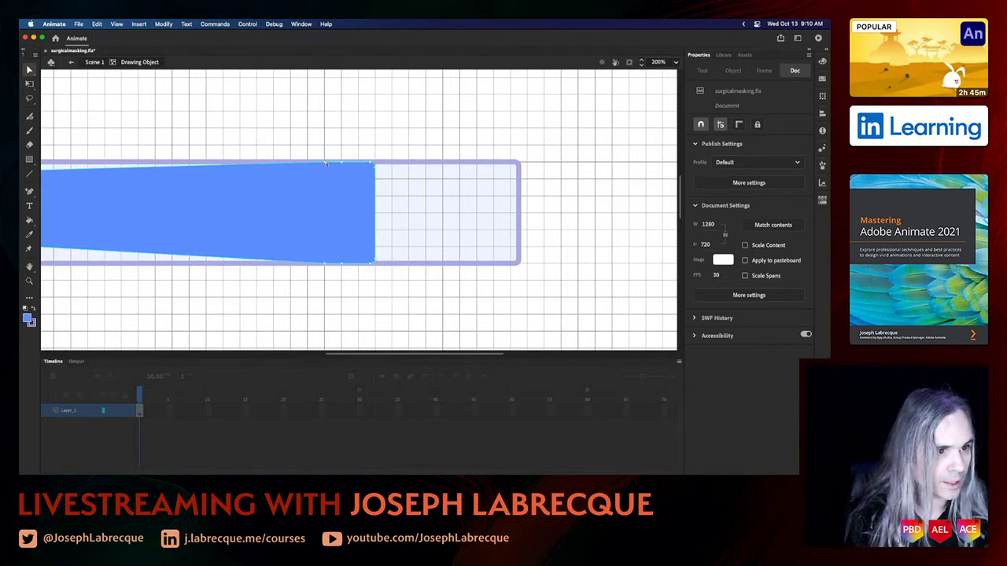
{"action": "left_click_drag", "start_coordinate": [328, 164], "coordinate": [341, 181]}
{"action": "mouse_move", "coordinate": [326, 265]}
{"action": "left_mouse_down"}
{"action": "mouse_move", "coordinate": [339, 238]}
{"action": "mouse_move", "coordinate": [339, 250]}
{"action": "left_mouse_up"}
{"action": "scroll", "coordinate": [281, 288], "scroll_direction": "left", "scroll_amount": 5}
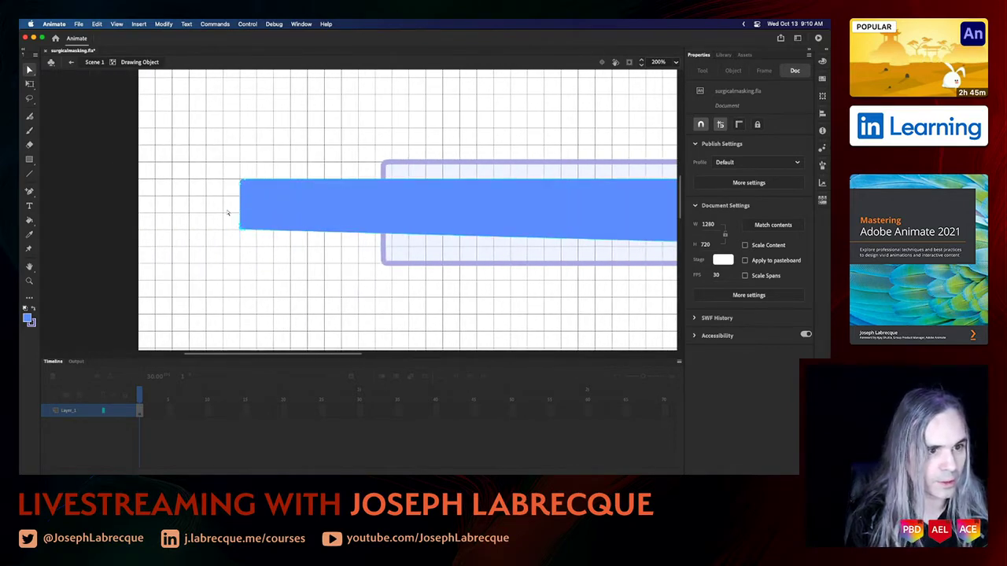
{"action": "left_click_drag", "start_coordinate": [243, 232], "coordinate": [244, 245]}
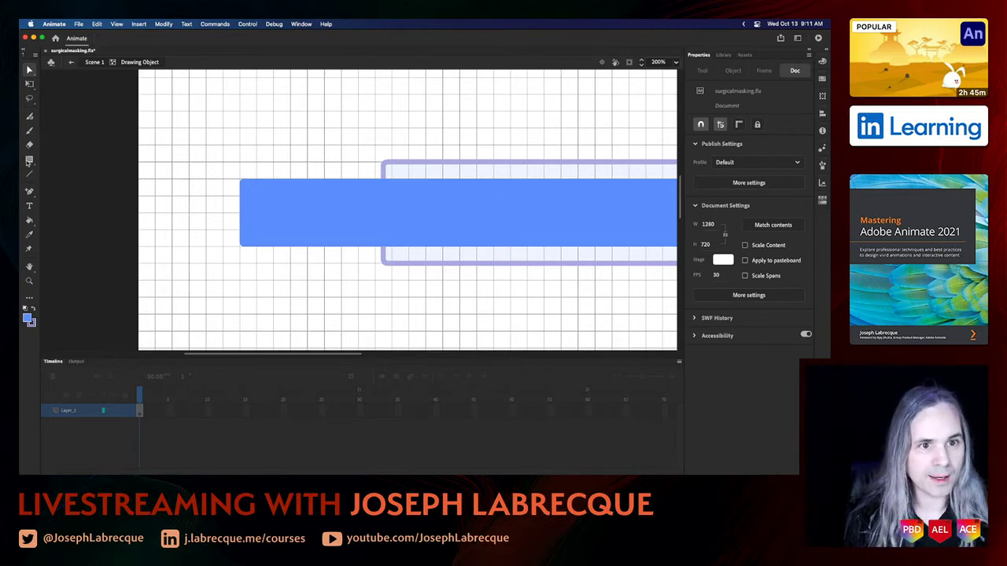
- Draw an upright rectangle with a fill about 60 wide and 160 high across the left end of the blue shaft
{"action": "left_click", "coordinate": [29, 160]}
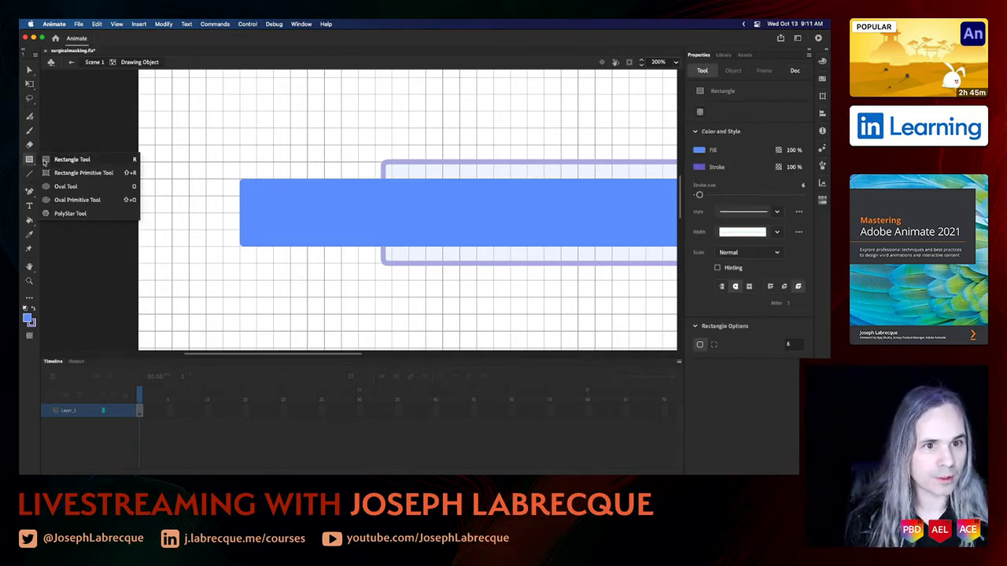
{"action": "left_click", "coordinate": [48, 161]}
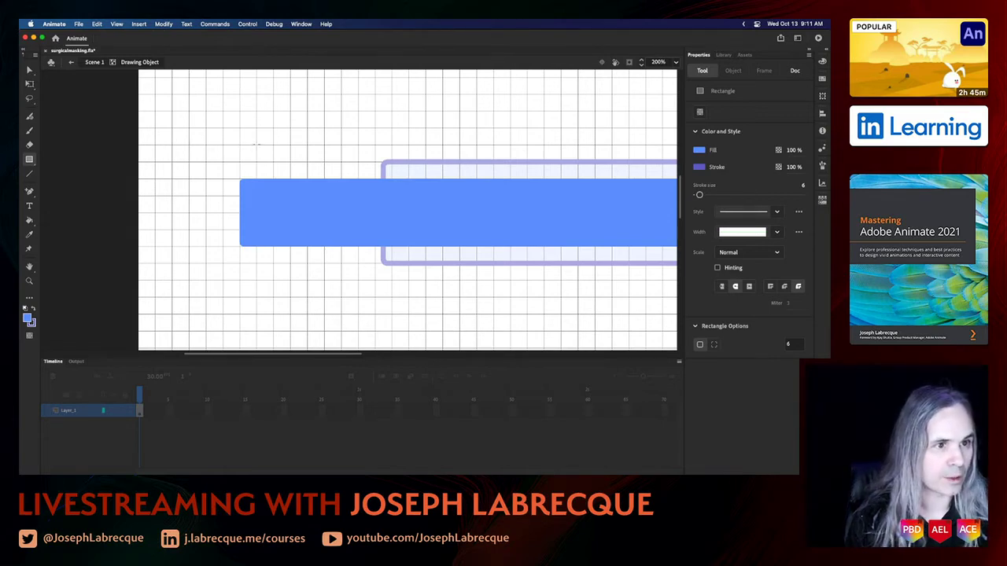
{"action": "mouse_move", "coordinate": [257, 144]}
{"action": "left_mouse_down"}
{"action": "mouse_move", "coordinate": [197, 184]}
{"action": "mouse_move", "coordinate": [204, 281]}
{"action": "left_mouse_up"}
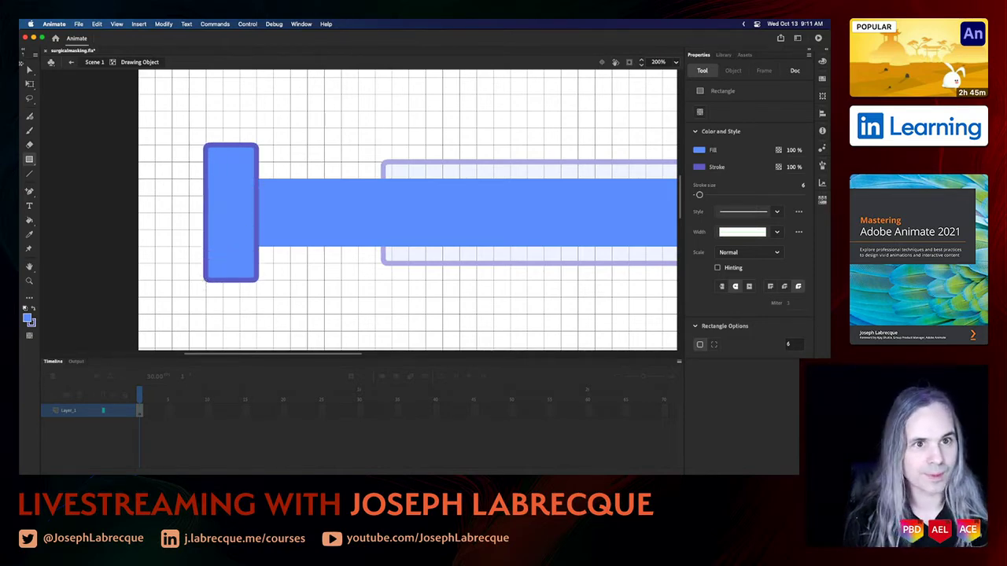
- Delete the stroke around the new end rectangle and return to Scene 1
{"action": "key", "text": "v"}
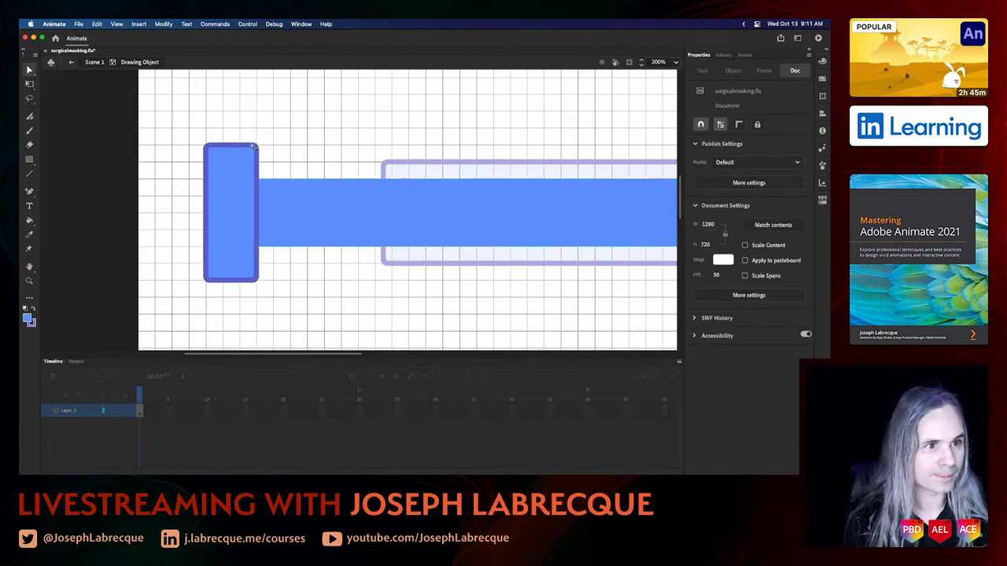
{"action": "left_click", "coordinate": [252, 146]}
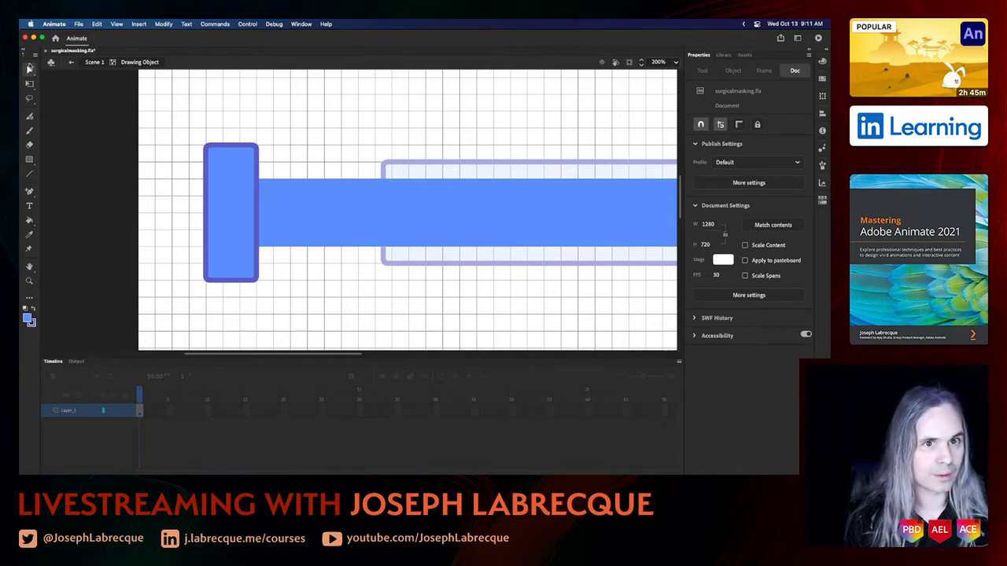
{"action": "left_click", "coordinate": [269, 198]}
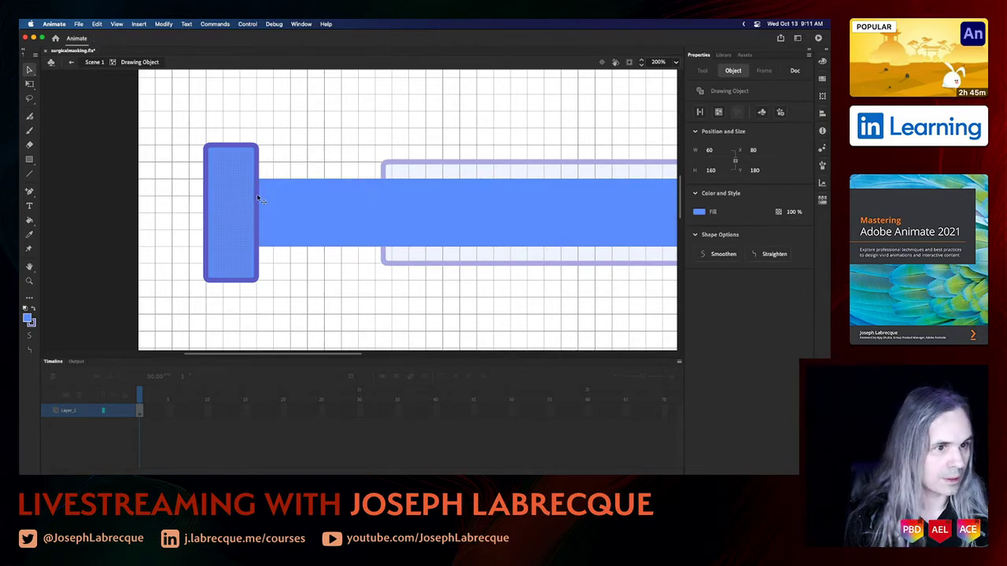
{"action": "left_click", "coordinate": [260, 200]}
{"action": "left_click", "coordinate": [260, 201]}
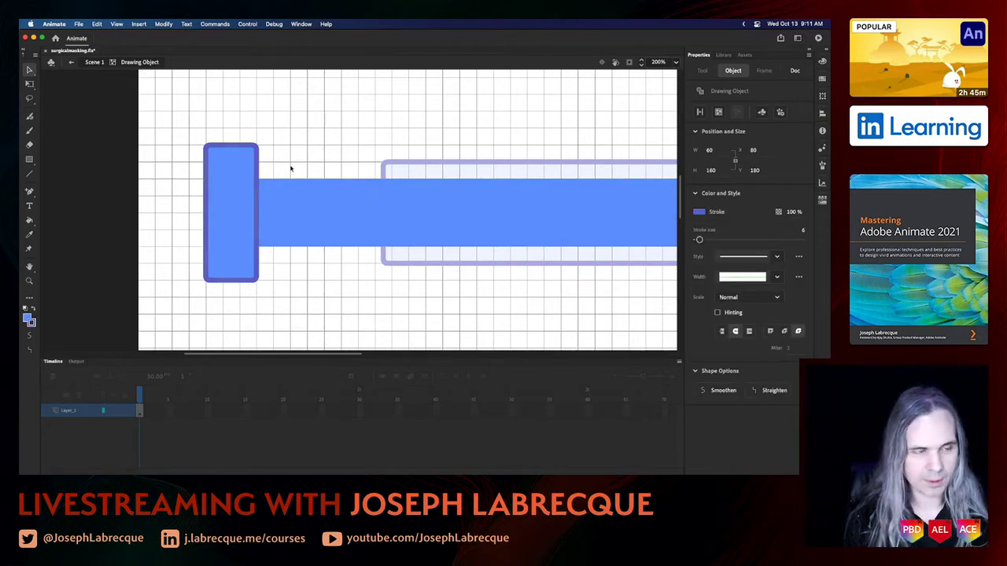
{"action": "key", "text": "Delete"}
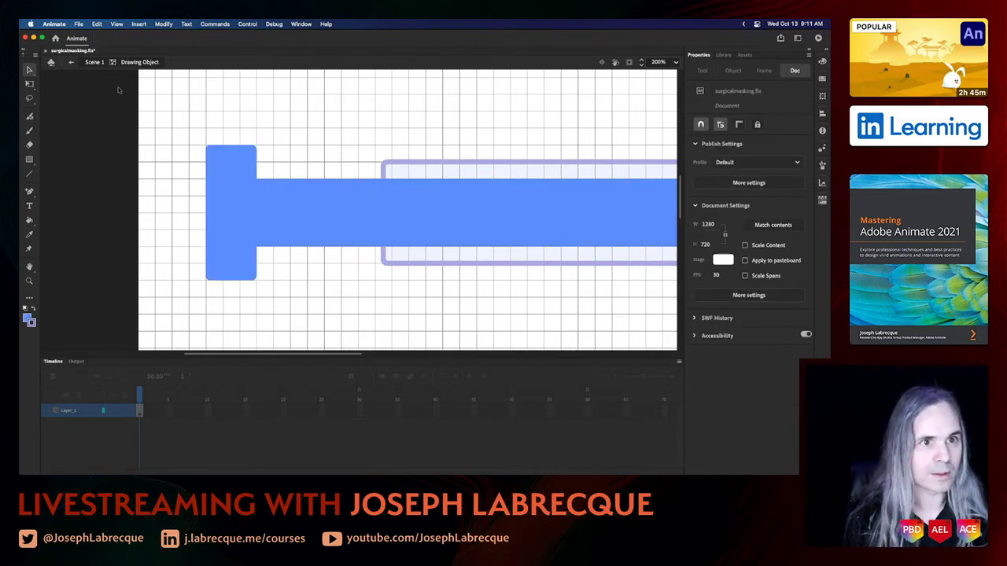
{"action": "left_click", "coordinate": [95, 62]}
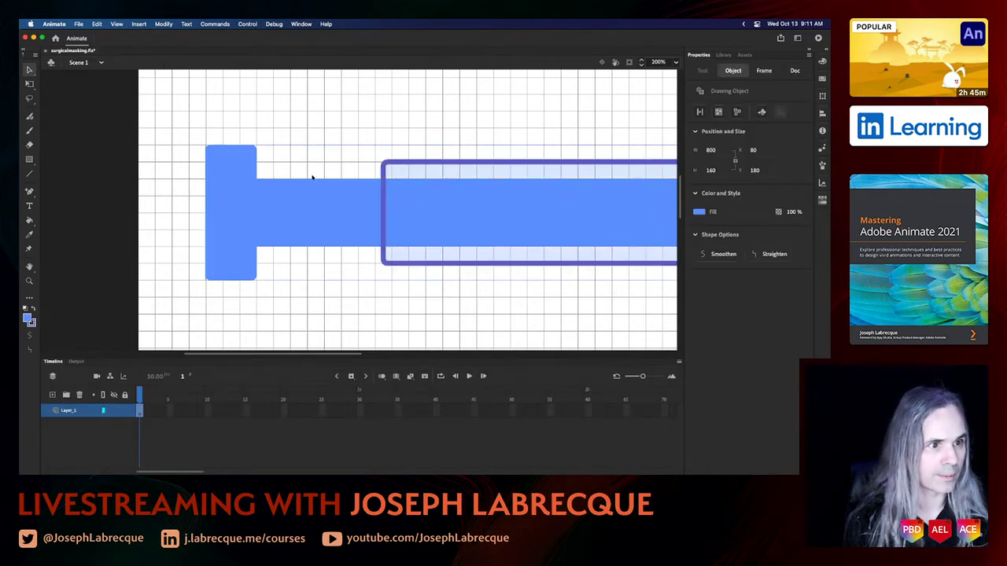
- Fit the stage in the window and move the blue plunger shape horizontally to X -180, keeping it at Y 180
{"action": "left_click", "coordinate": [674, 61]}
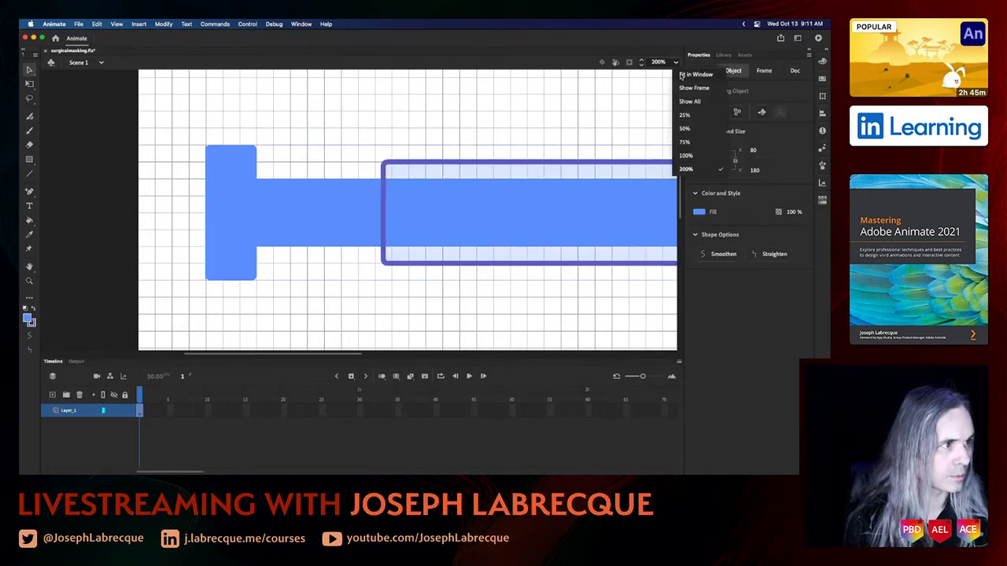
{"action": "left_click", "coordinate": [683, 74]}
{"action": "left_click", "coordinate": [544, 114]}
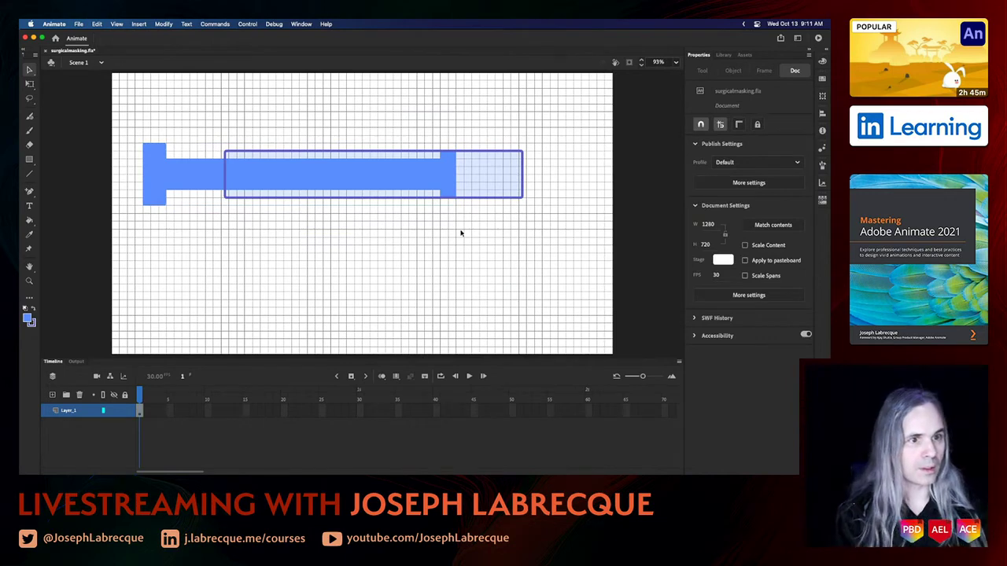
{"action": "left_click", "coordinate": [189, 178]}
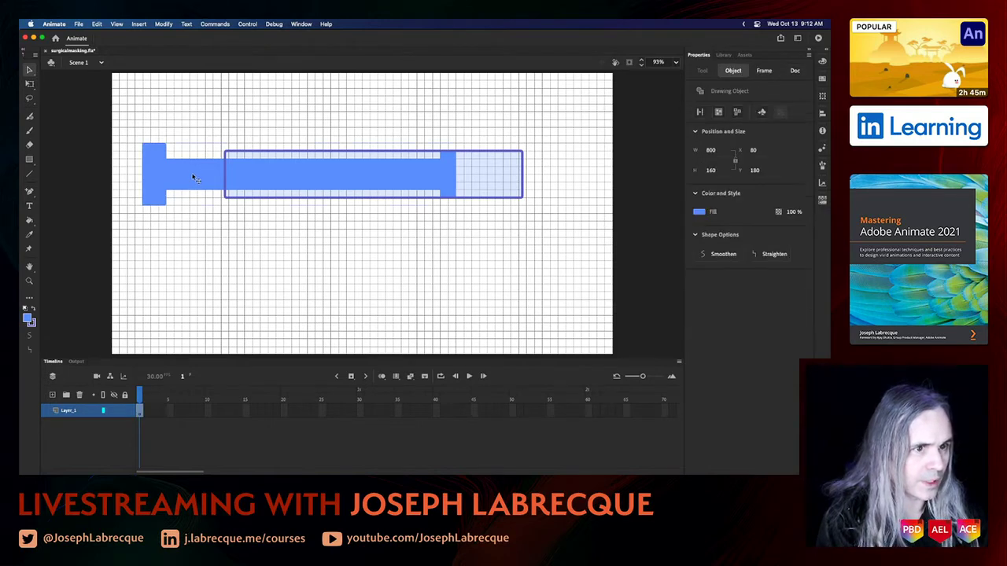
{"action": "left_click_drag", "start_coordinate": [189, 178], "coordinate": [78, 171]}
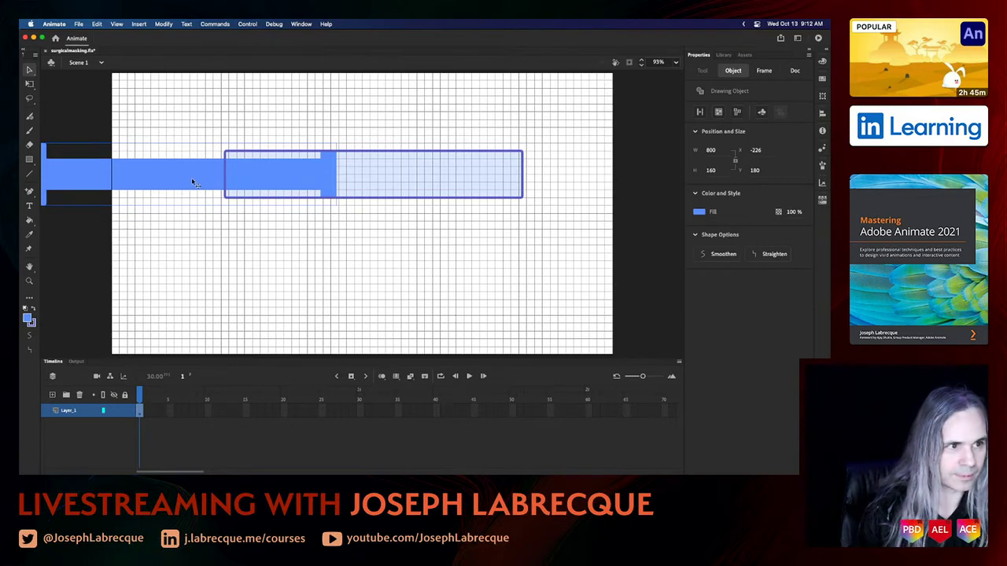
{"action": "left_click_drag", "start_coordinate": [192, 181], "coordinate": [213, 183]}
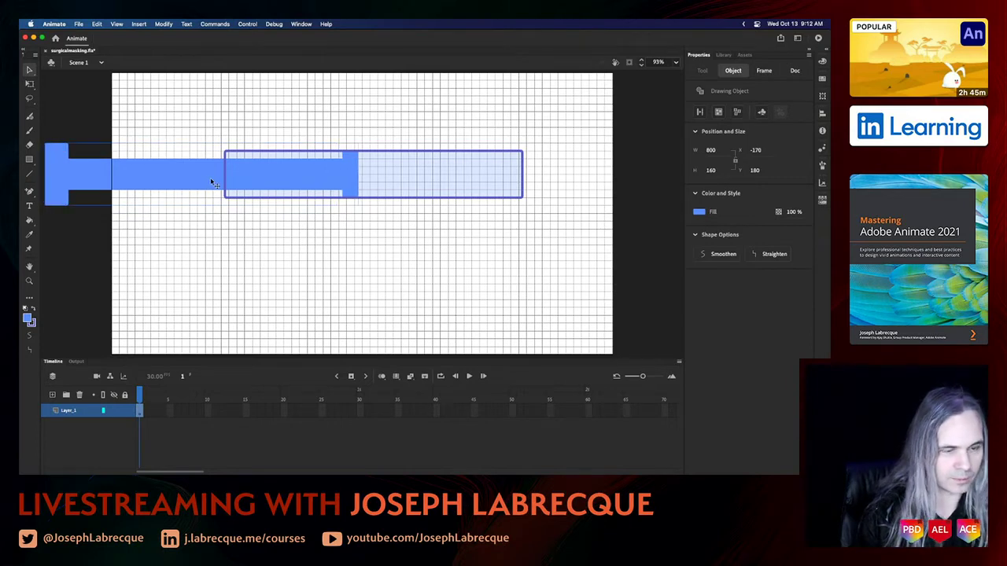
{"action": "key", "text": "shift+Left"}
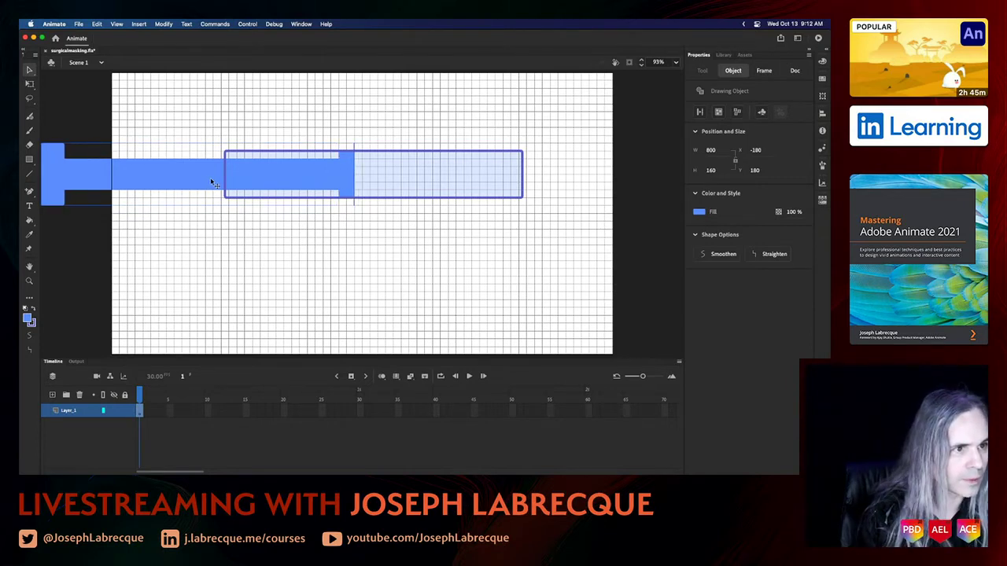
{"action": "left_click", "coordinate": [307, 216]}
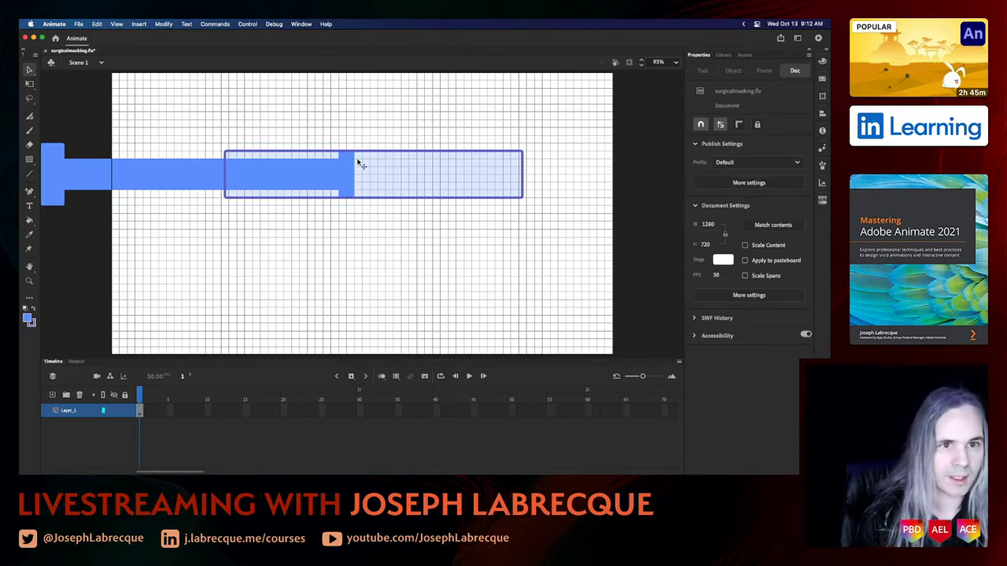
- Draw a strokeless #00FF99 green rectangle filling the outlined container from the plunger's right edge to the container's right end
{"action": "left_click", "coordinate": [29, 159]}
{"action": "left_click", "coordinate": [29, 160]}
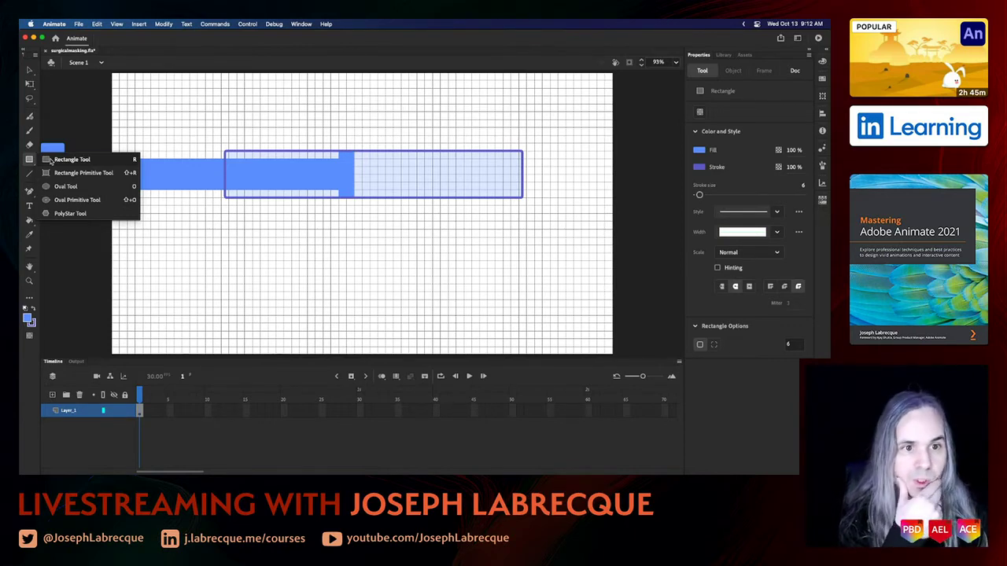
{"action": "left_click", "coordinate": [48, 160]}
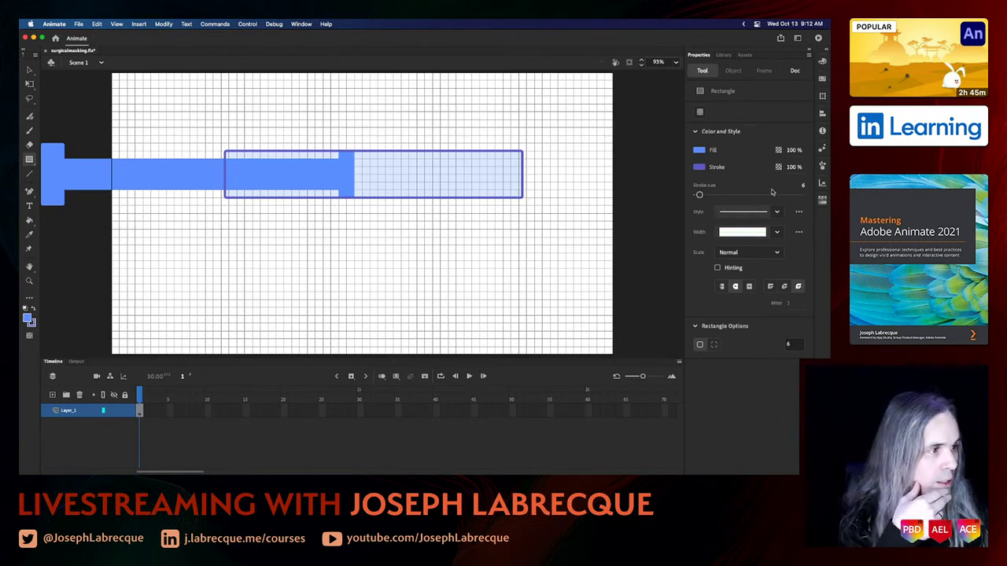
{"action": "left_click", "coordinate": [699, 166]}
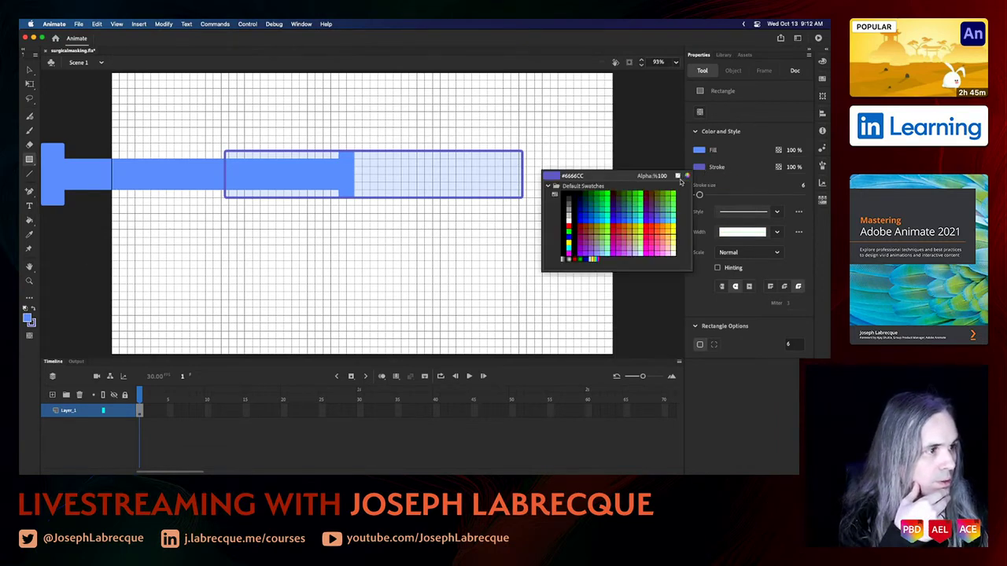
{"action": "left_click", "coordinate": [678, 177]}
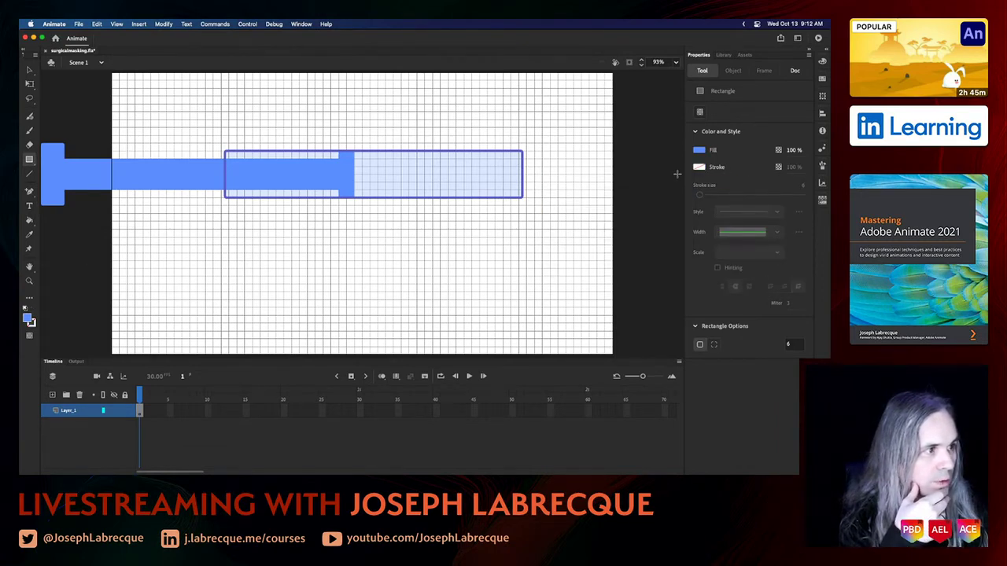
{"action": "left_click", "coordinate": [699, 150]}
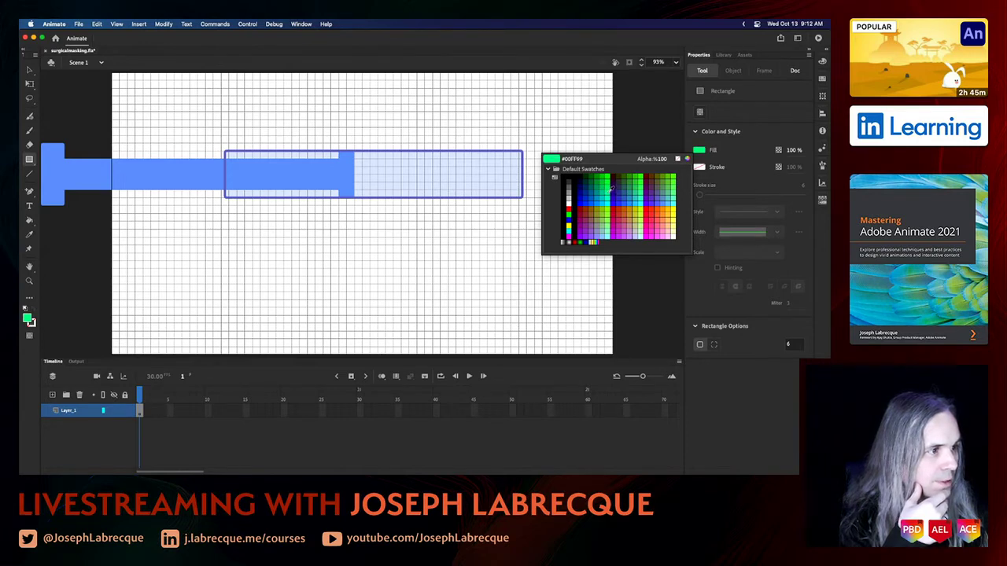
{"action": "left_click", "coordinate": [610, 189]}
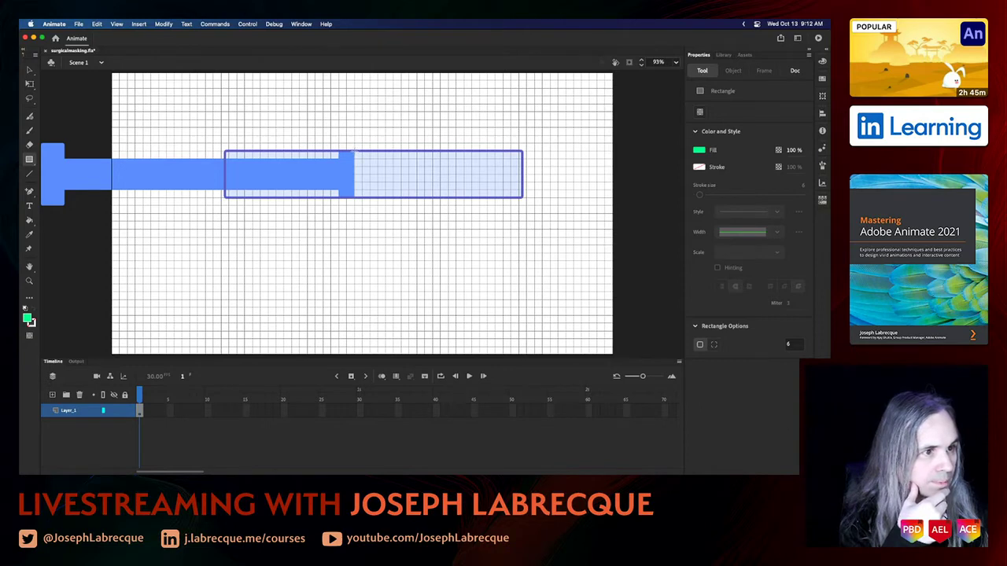
{"action": "mouse_move", "coordinate": [353, 152]}
{"action": "left_mouse_down"}
{"action": "mouse_move", "coordinate": [422, 196]}
{"action": "mouse_move", "coordinate": [521, 197]}
{"action": "left_mouse_up"}
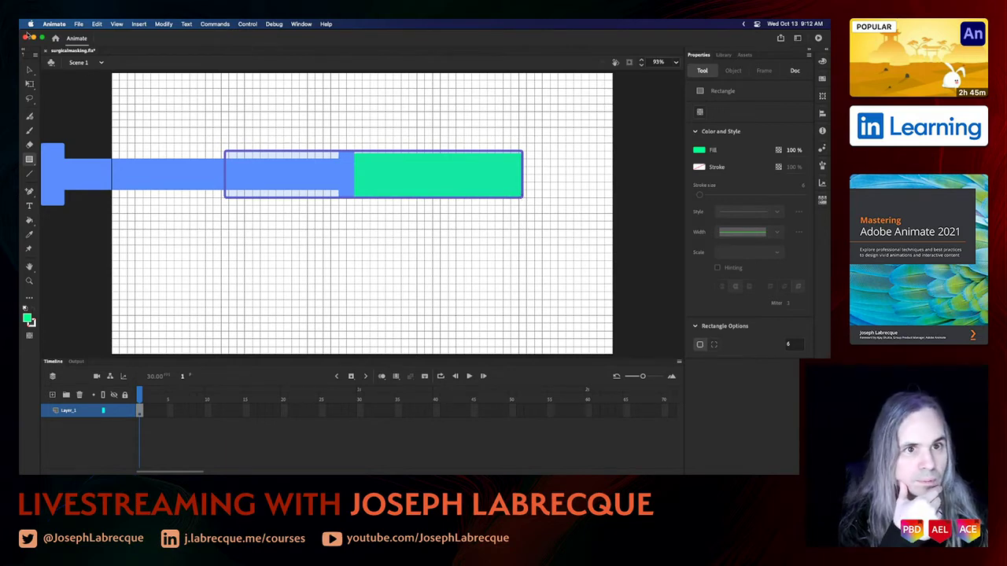
{"action": "left_click", "coordinate": [30, 83]}
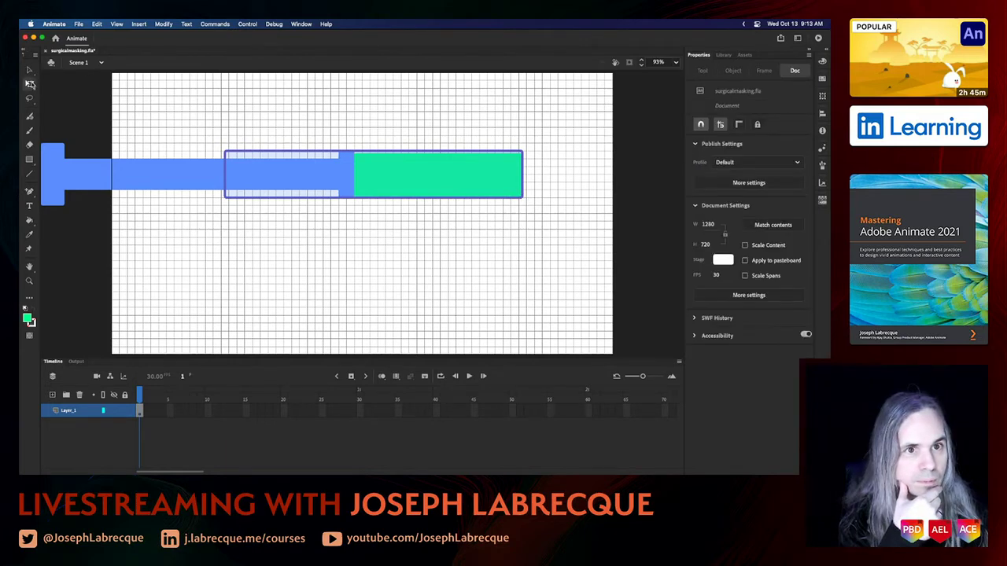
{"action": "left_click", "coordinate": [464, 169]}
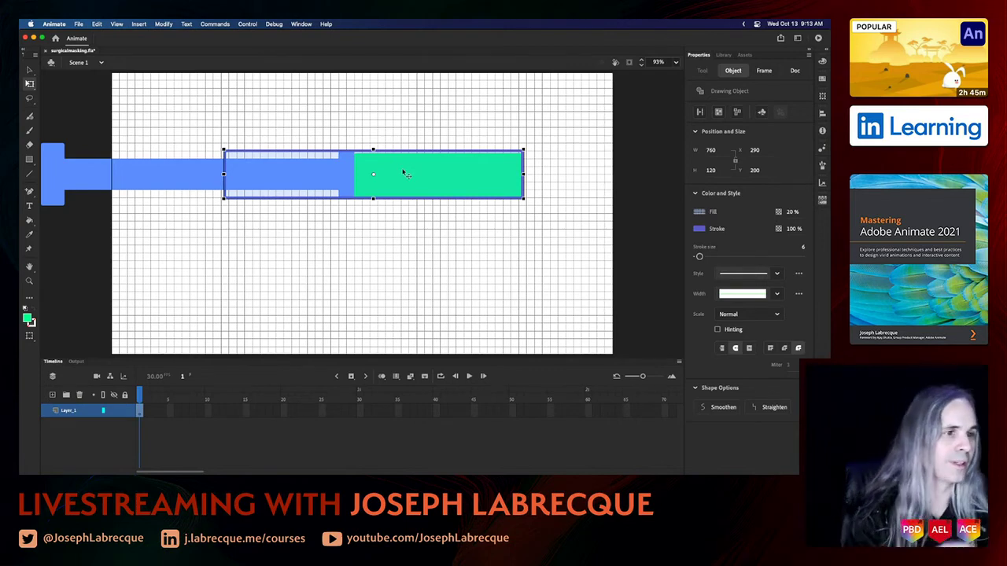
{"action": "left_click", "coordinate": [30, 69]}
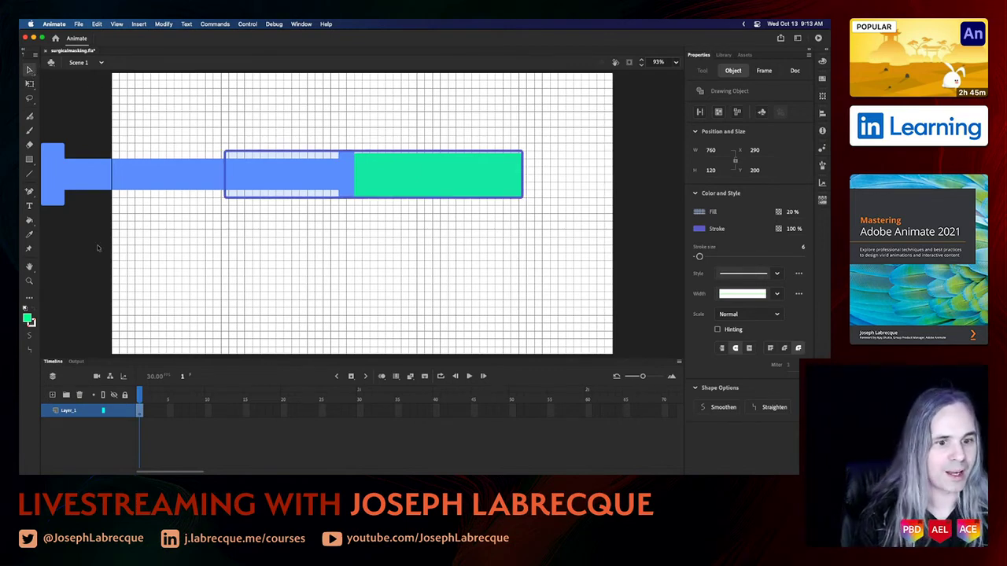
- Select all three objects on the stage and distribute them to separate layers
{"action": "left_click", "coordinate": [346, 258]}
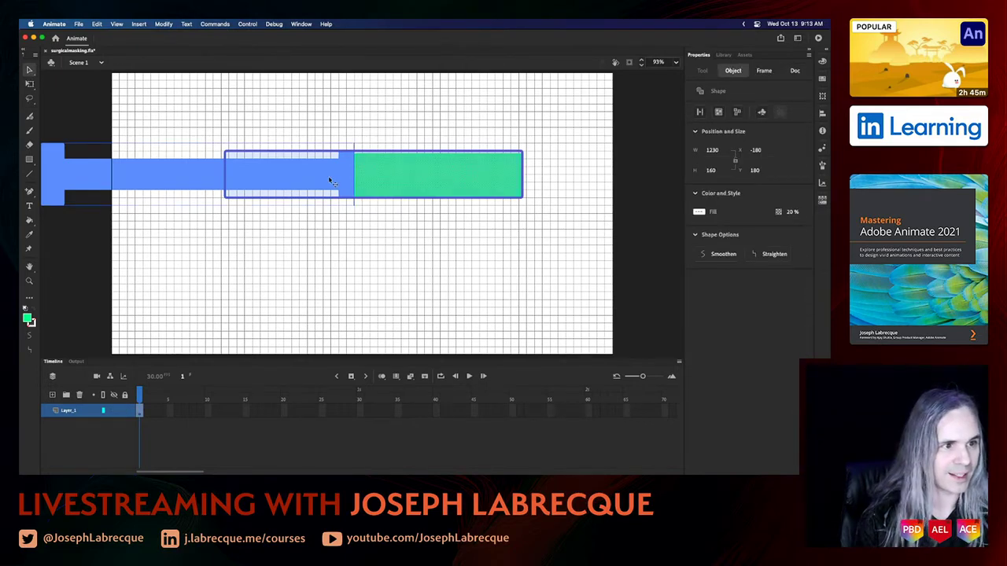
{"action": "right_click", "coordinate": [329, 180]}
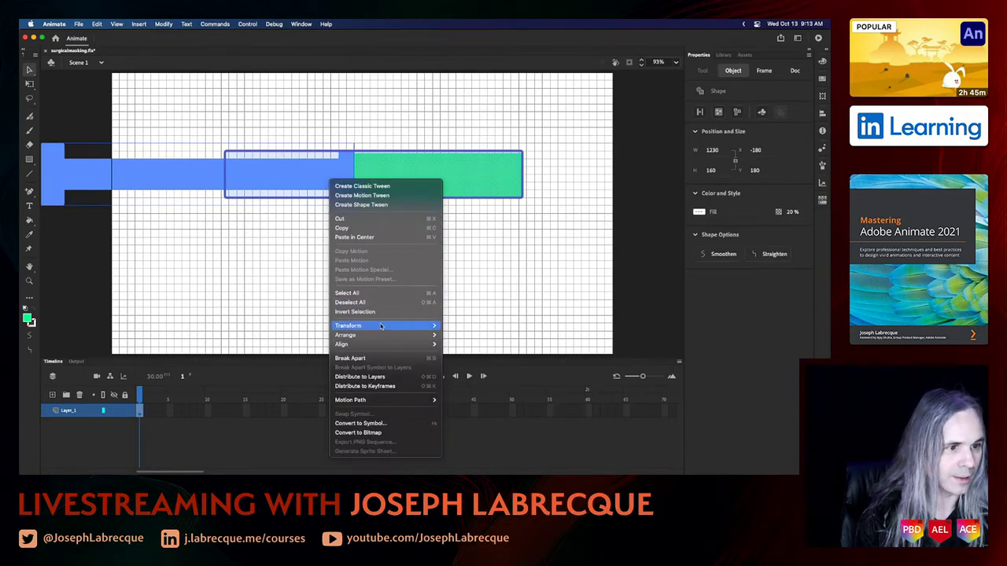
{"action": "mouse_move", "coordinate": [383, 329]}
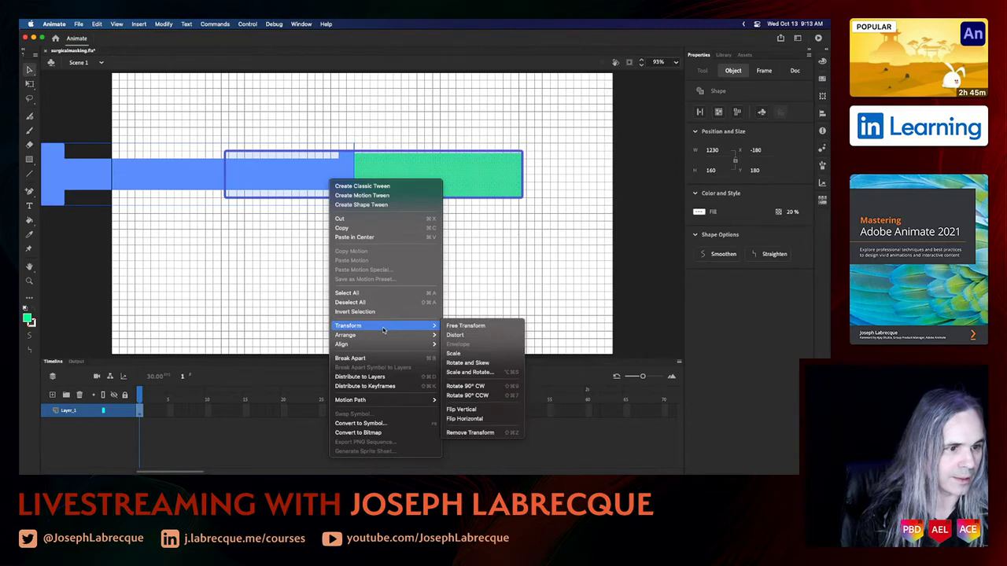
{"action": "left_click", "coordinate": [398, 380]}
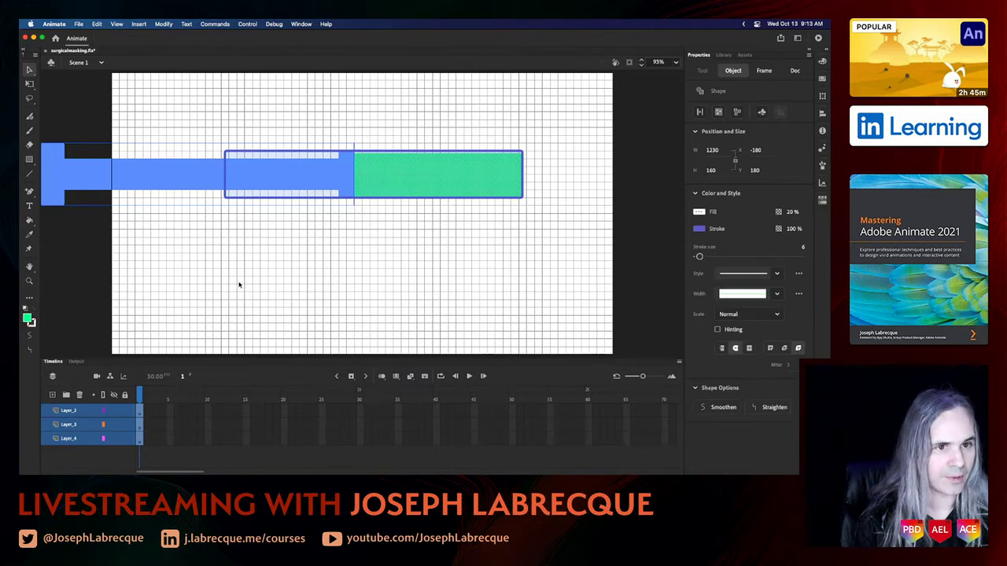
- Select Layer_3 and toggle Layer_2's visibility off and on to identify its artwork
{"action": "left_click", "coordinate": [79, 424]}
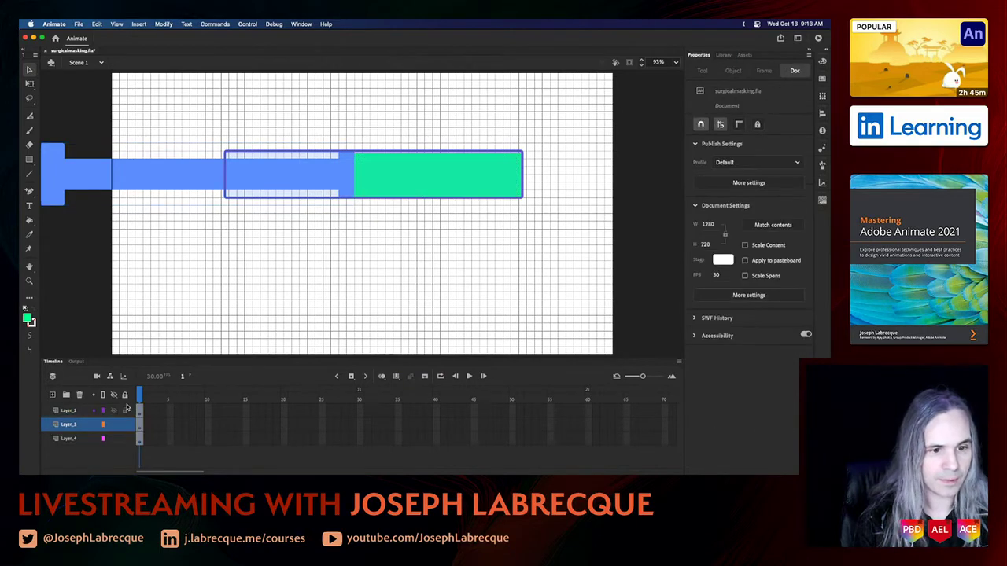
{"action": "left_click", "coordinate": [114, 411]}
{"action": "left_click", "coordinate": [114, 410]}
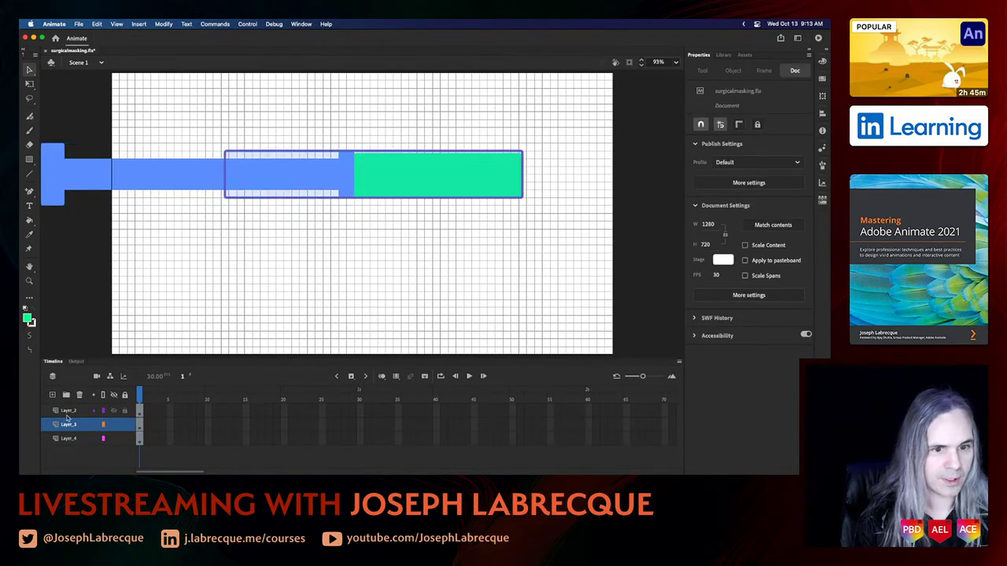
- Rename Layer_2, which holds the outlined container, as Vial
{"action": "double_click", "coordinate": [68, 410]}
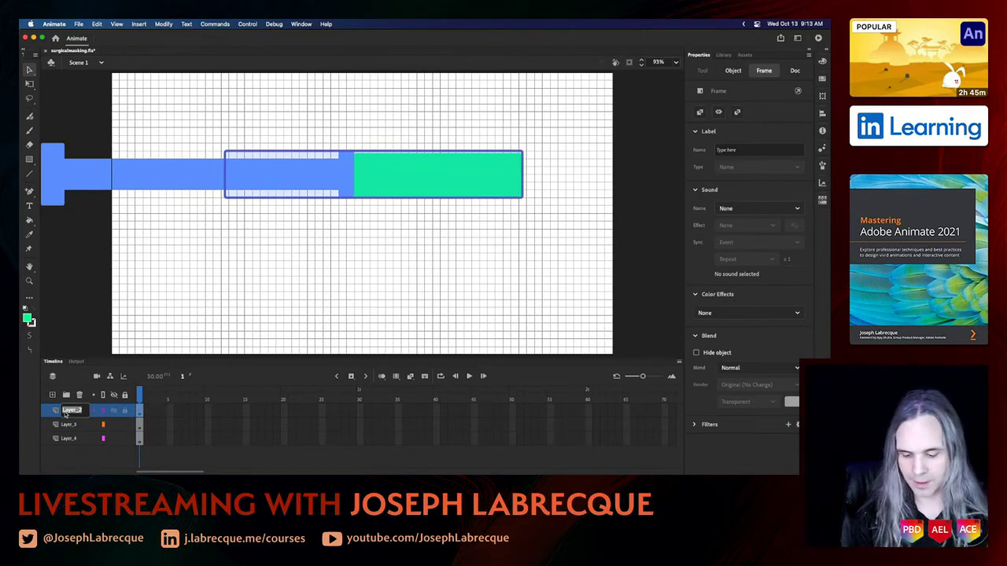
{"action": "type", "text": "M"}
{"action": "type", "text": "al"}
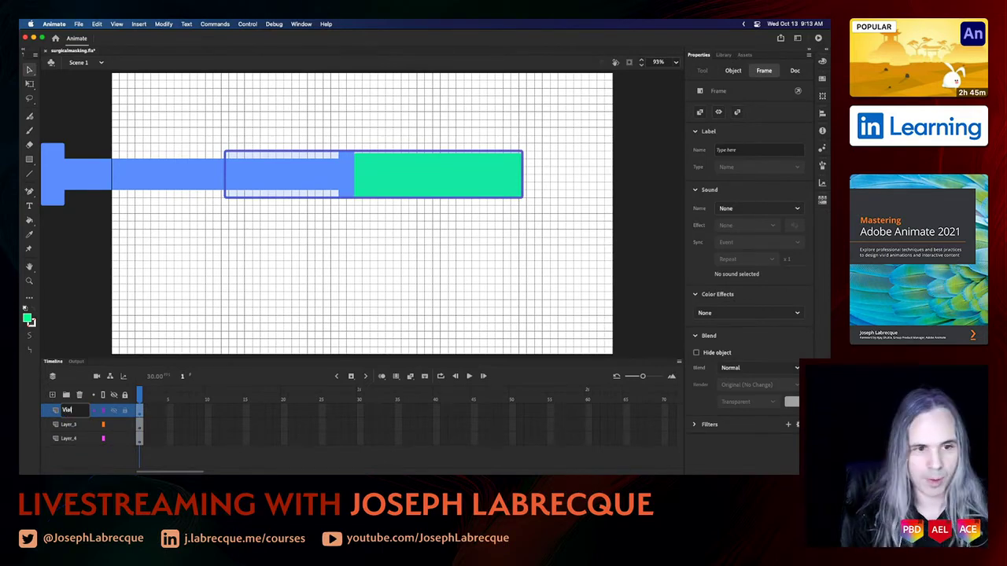
- Rename Layer_3, which holds the blue plunger shape, as Plunger
{"action": "left_click", "coordinate": [69, 426]}
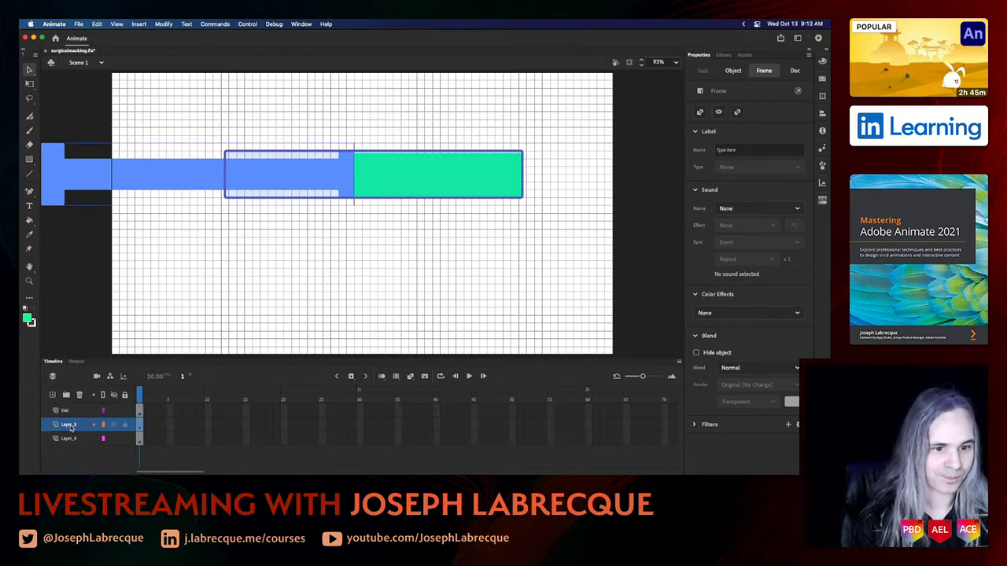
{"action": "left_click", "coordinate": [114, 426]}
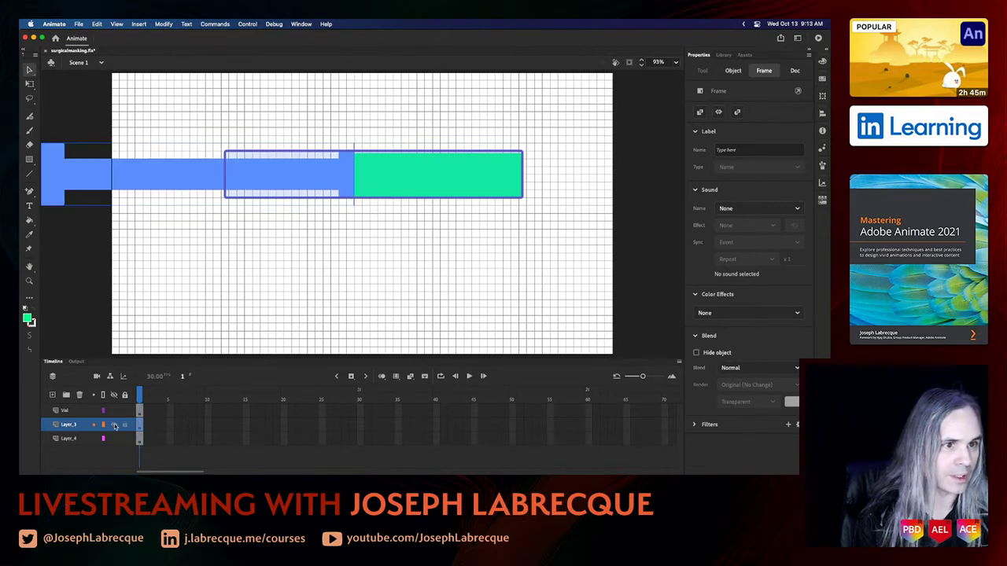
{"action": "double_click", "coordinate": [69, 426]}
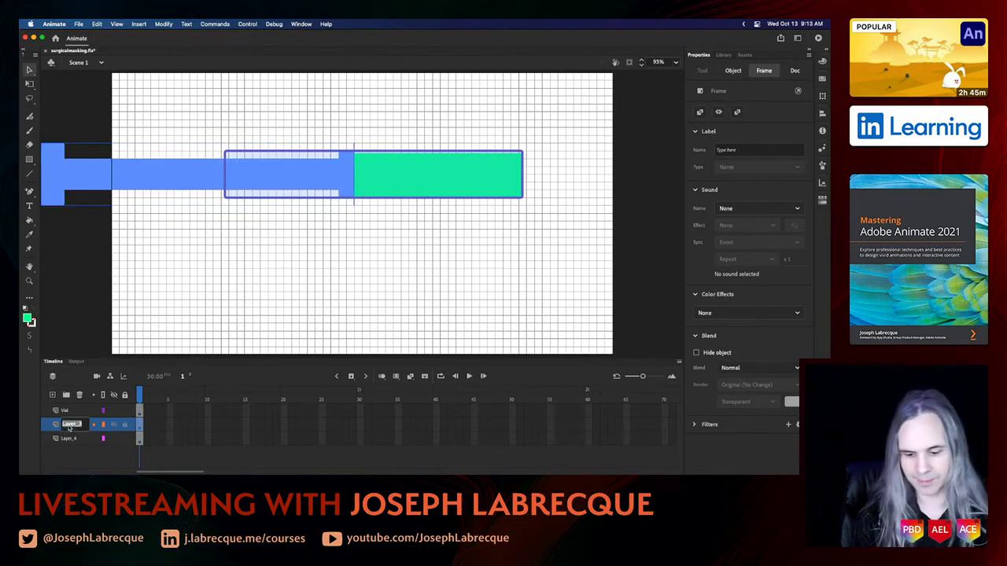
{"action": "type", "text": "Plunger"}
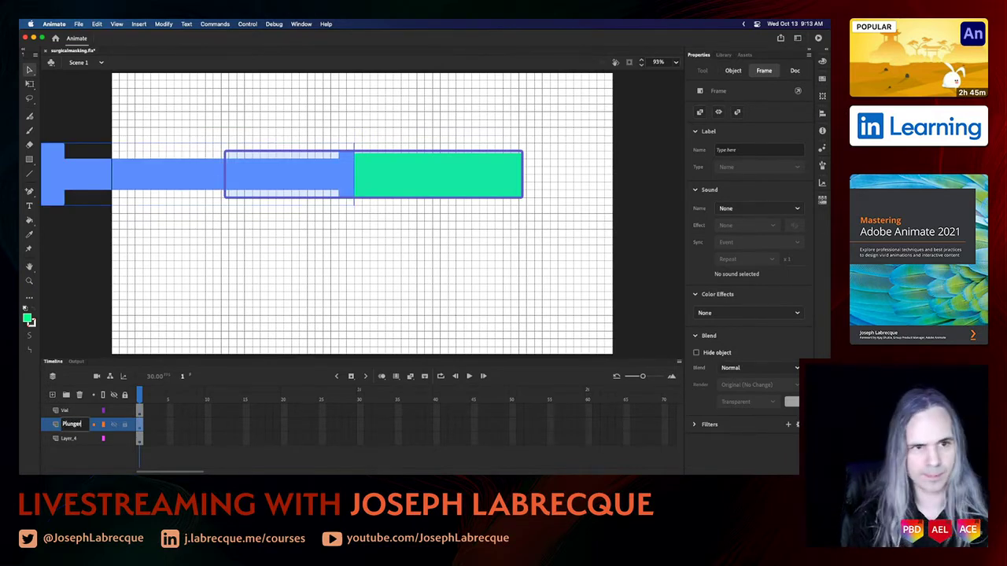
{"action": "key", "text": "Tab"}
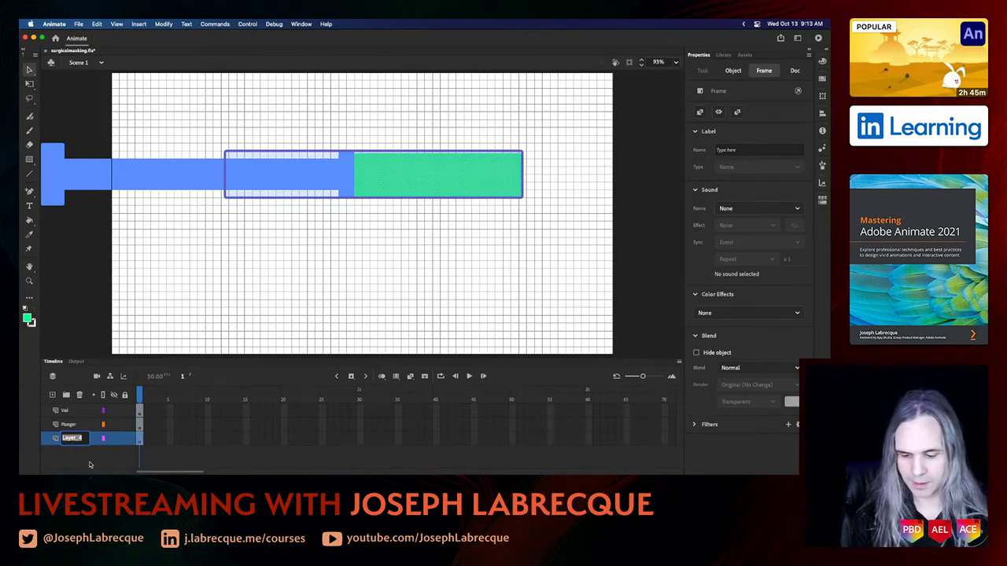
- Rename Layer_4, which holds the green liquid shape, as Dosage
{"action": "type", "text": "Medi"}
{"action": "key", "text": "BackSpace"}
{"action": "key", "text": "BackSpace"}
{"action": "key", "text": "BackSpace"}
{"action": "key", "text": "BackSpace"}
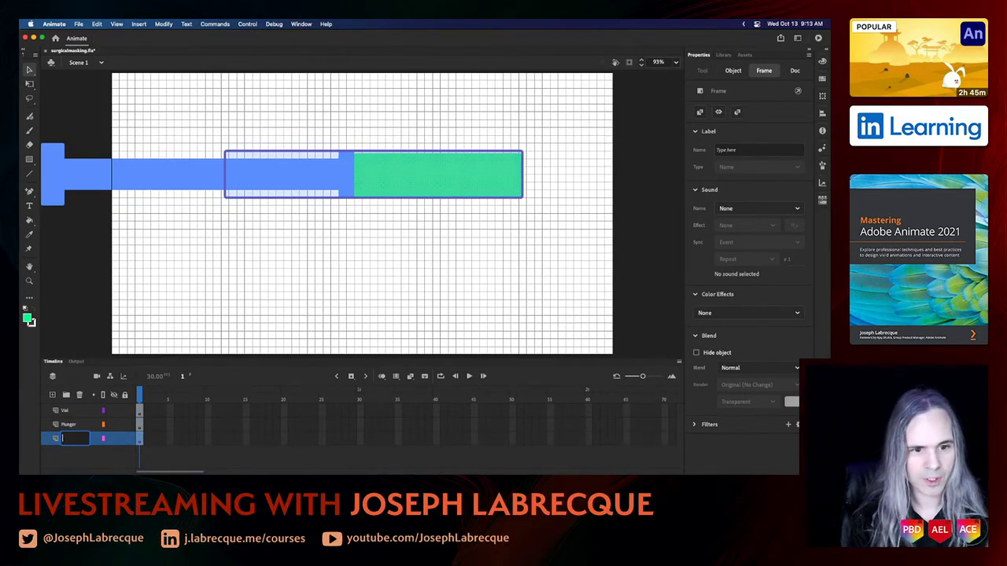
{"action": "type", "text": "Dosage"}
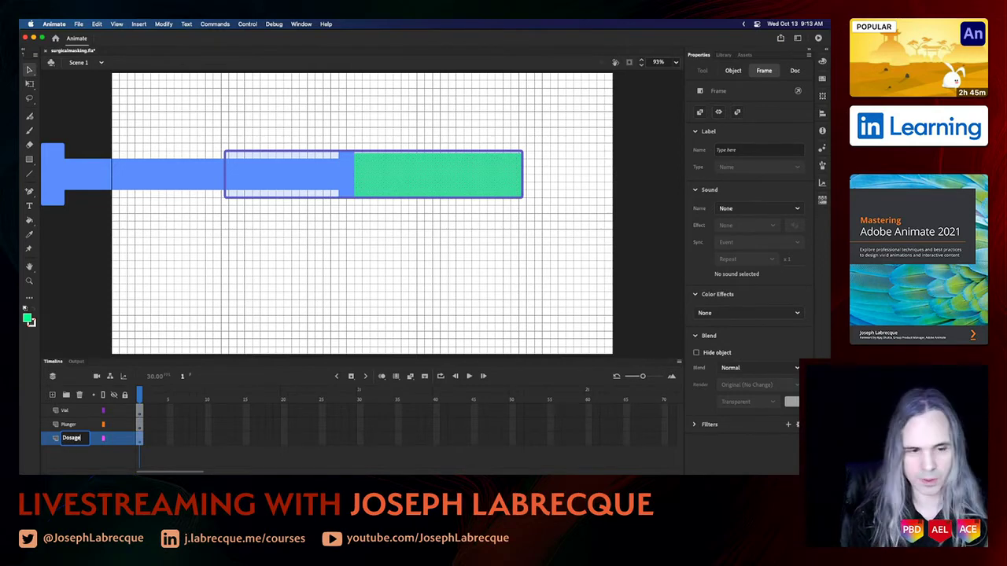
{"action": "key", "text": "Return"}
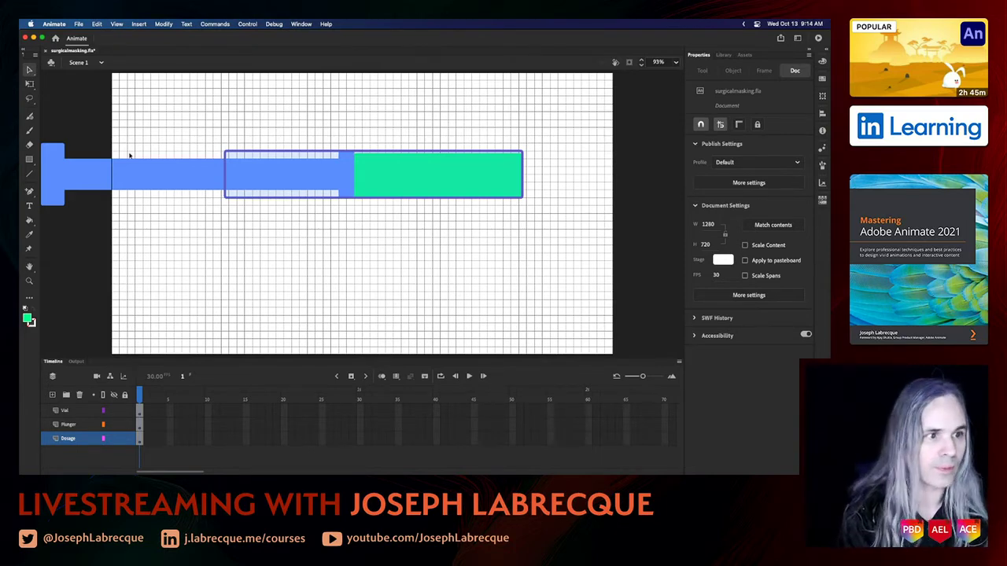
- Lock the Vial and Plunger layers and stretch the green Dosage shape up to the vial's top edge, making it 119 high
{"action": "left_click", "coordinate": [500, 169]}
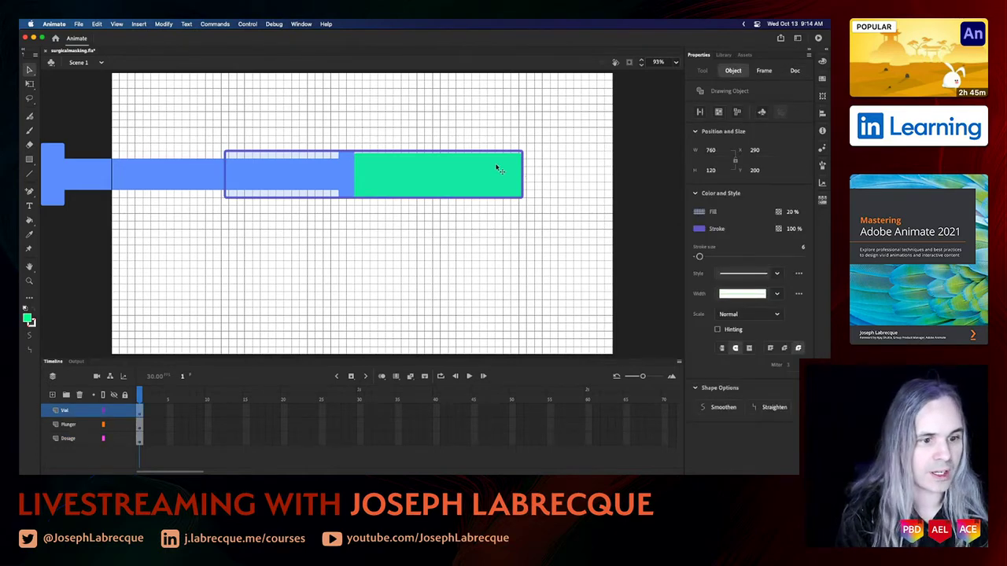
{"action": "left_click", "coordinate": [29, 84]}
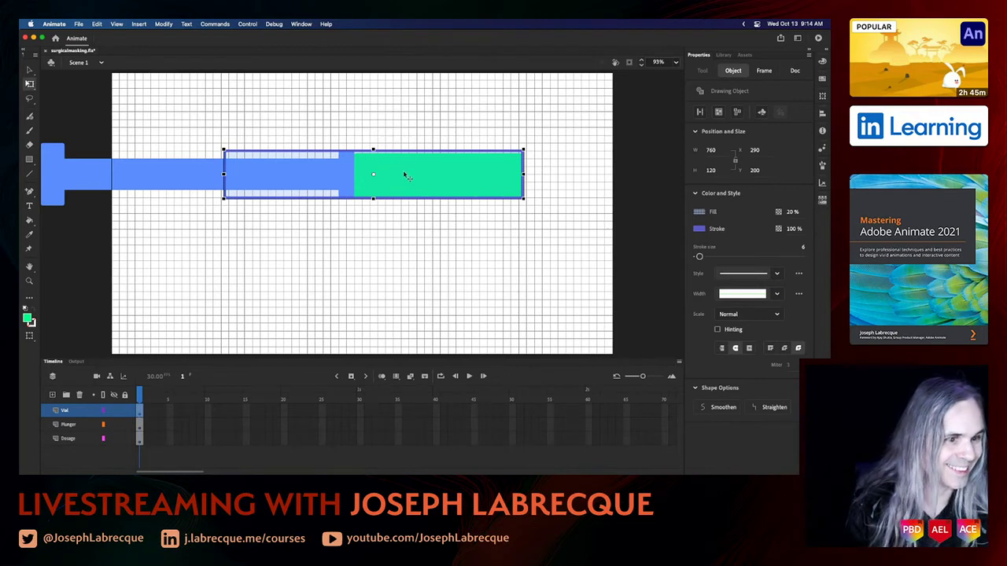
{"action": "left_click", "coordinate": [124, 411]}
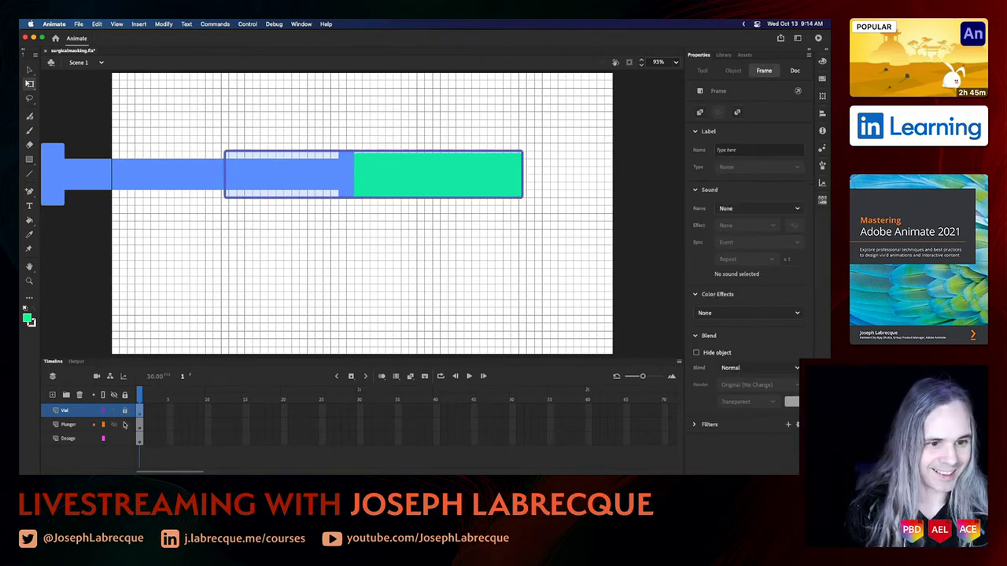
{"action": "left_click", "coordinate": [124, 424]}
{"action": "left_click", "coordinate": [419, 188]}
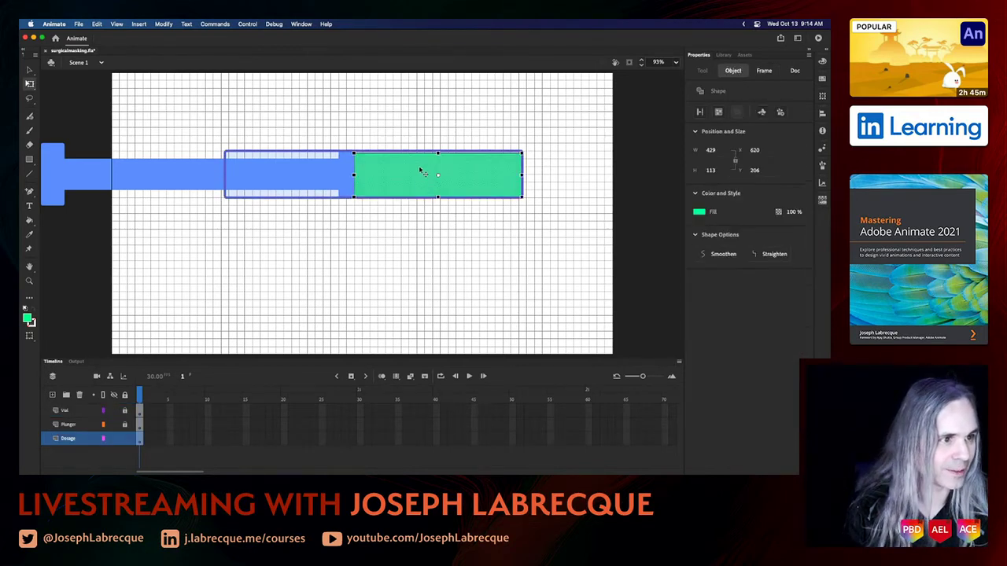
{"action": "left_click_drag", "start_coordinate": [437, 153], "coordinate": [438, 151]}
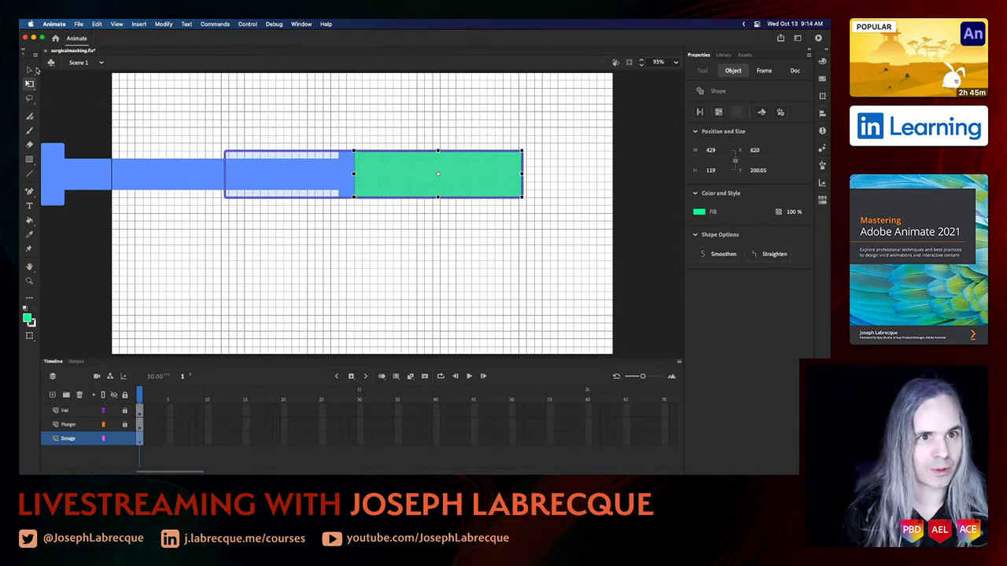
{"action": "left_click", "coordinate": [30, 70]}
{"action": "left_click", "coordinate": [399, 93]}
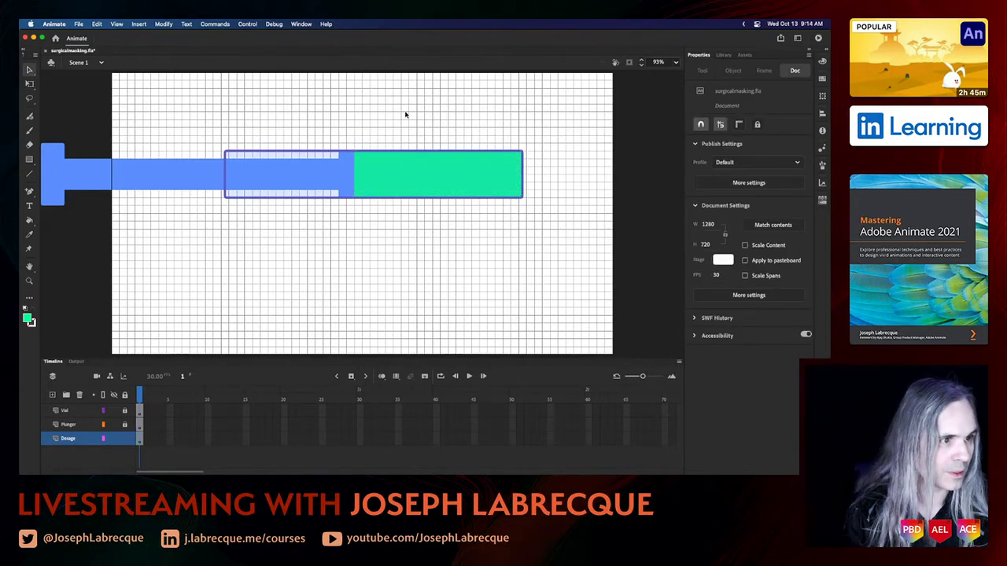
- Lower the green Dosage shape's fill opacity to about 24%
{"action": "left_click", "coordinate": [434, 180]}
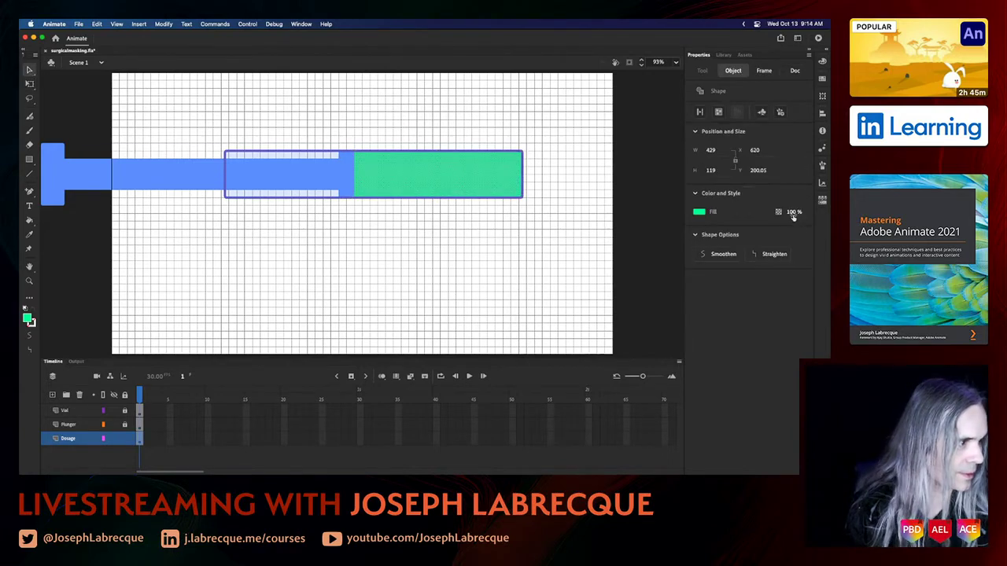
{"action": "left_click_drag", "start_coordinate": [793, 214], "coordinate": [760, 215]}
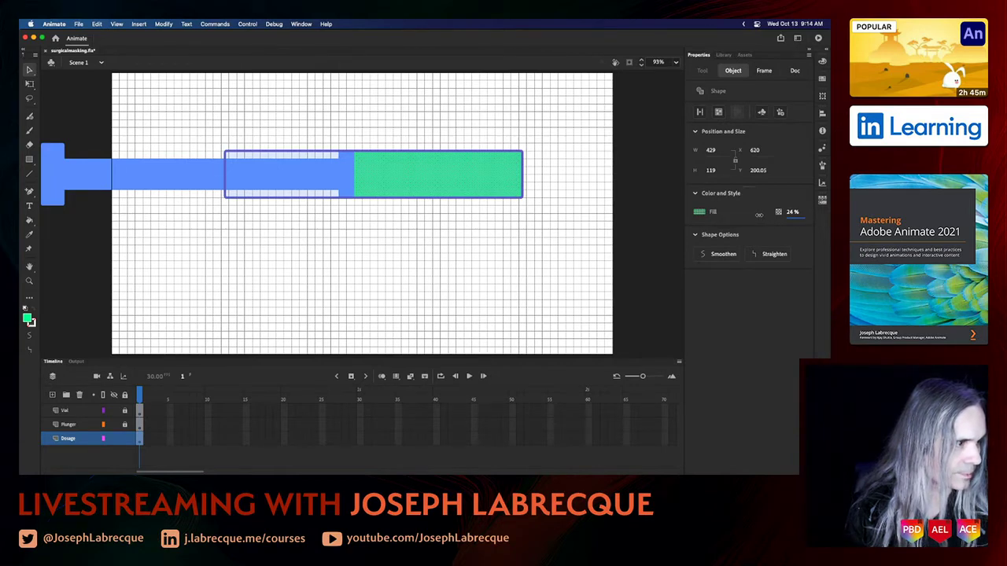
{"action": "left_click", "coordinate": [533, 250]}
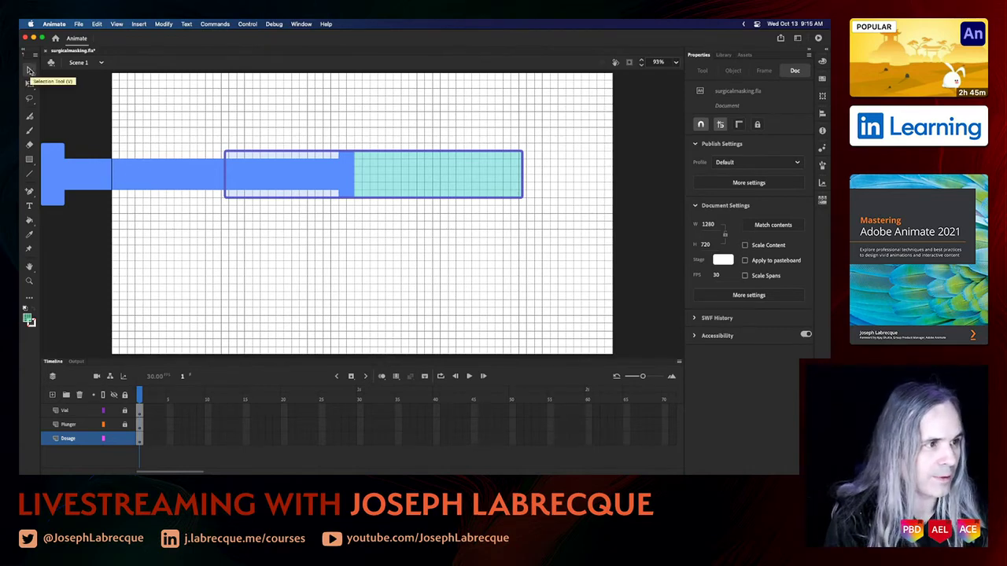
{"action": "left_click", "coordinate": [30, 70]}
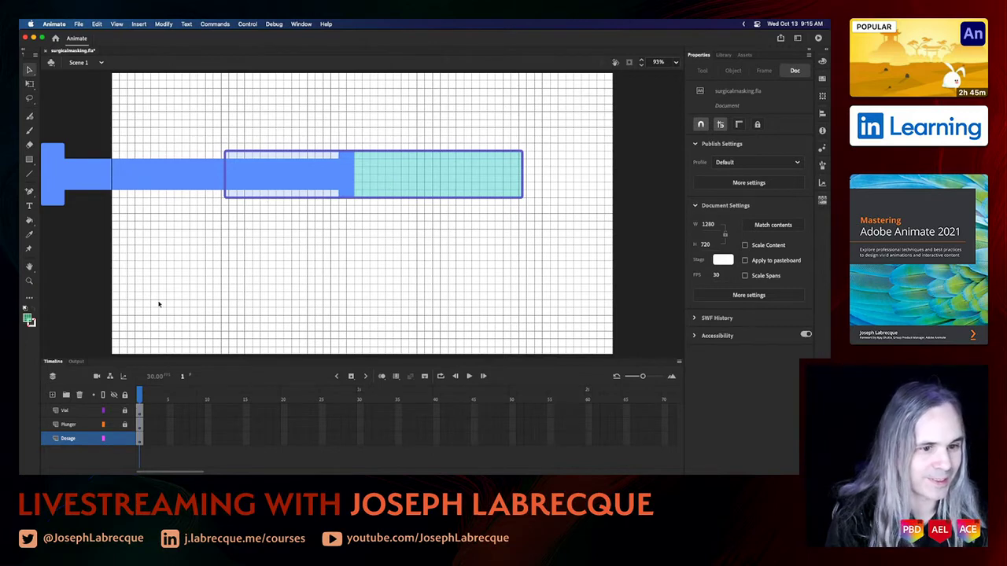
- Unlock the Vial layer and set the vial rectangle's fill opacity to 40%
{"action": "left_click", "coordinate": [125, 411]}
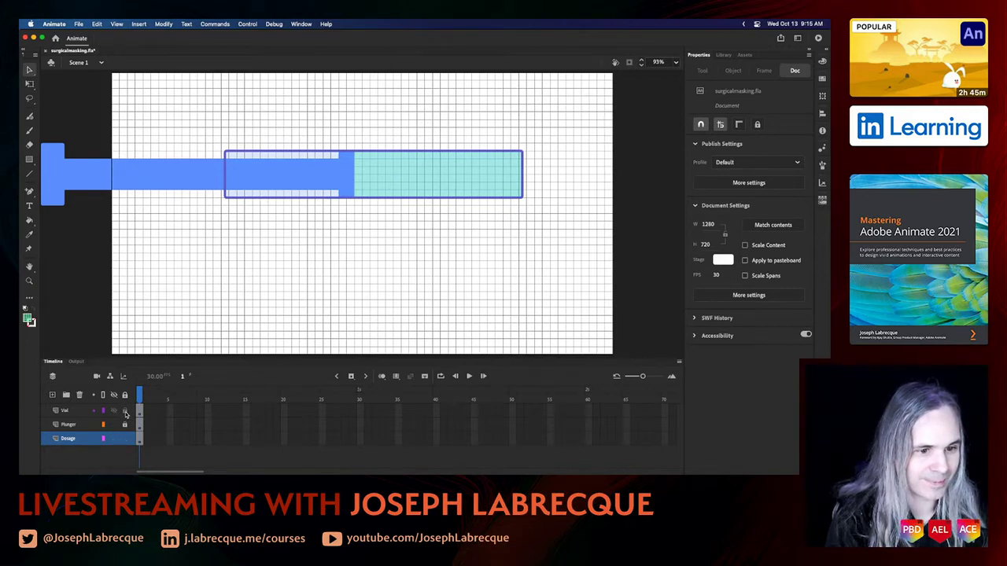
{"action": "left_click", "coordinate": [419, 189]}
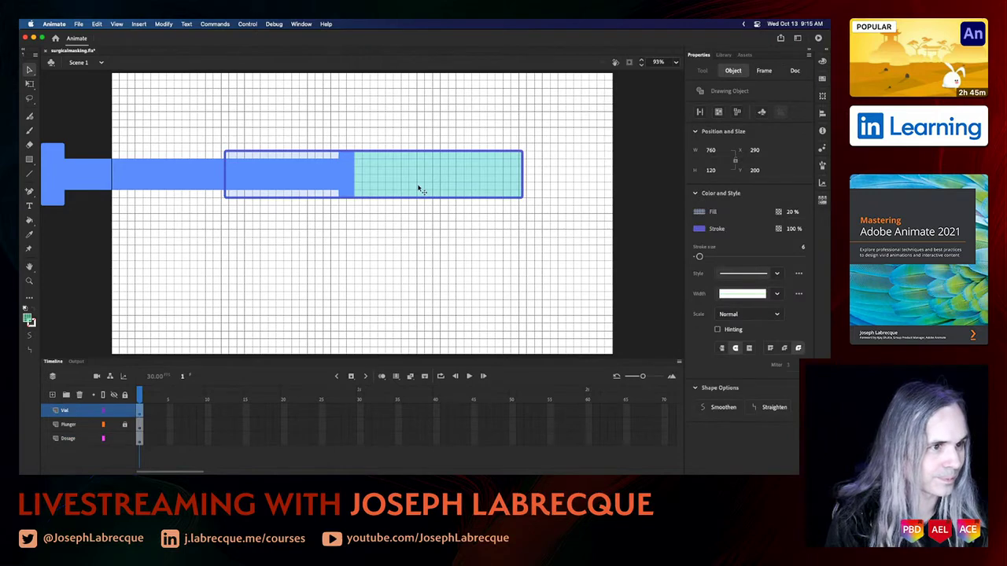
{"action": "left_click", "coordinate": [793, 213]}
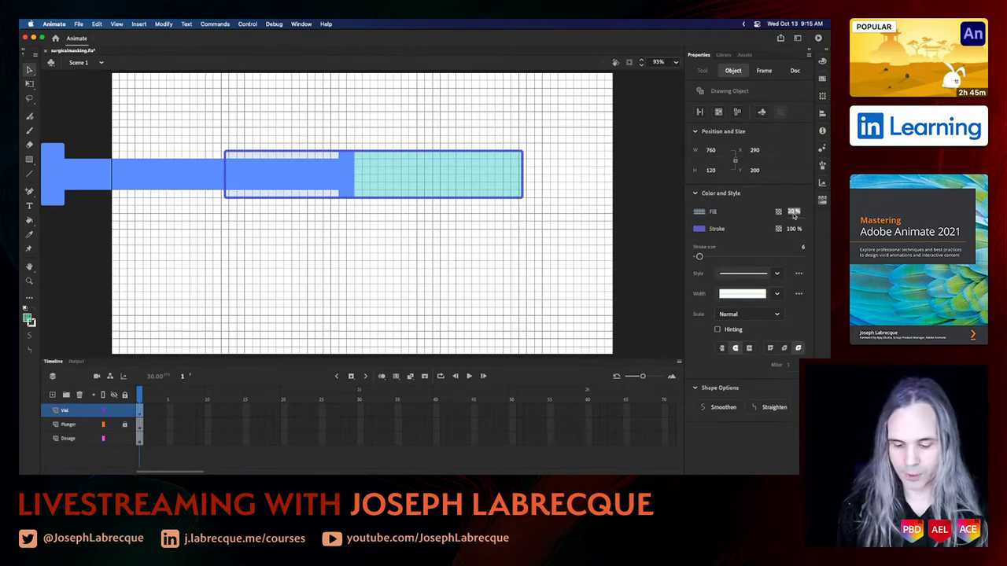
{"action": "type", "text": "40"}
{"action": "key", "text": "Return"}
{"action": "left_click", "coordinate": [508, 264]}
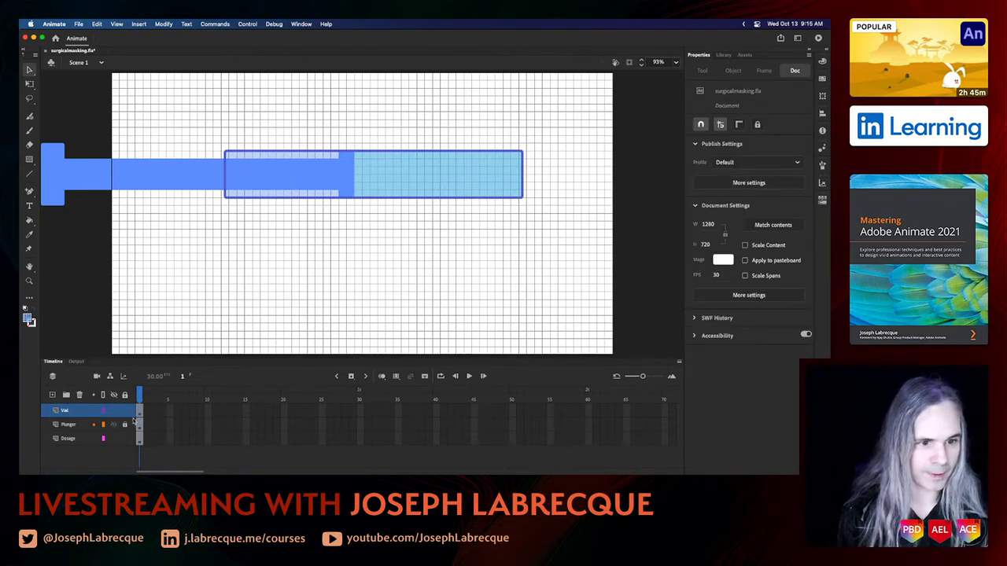
- Set the green Dosage shape's fill opacity to 40%
{"action": "left_click", "coordinate": [409, 175]}
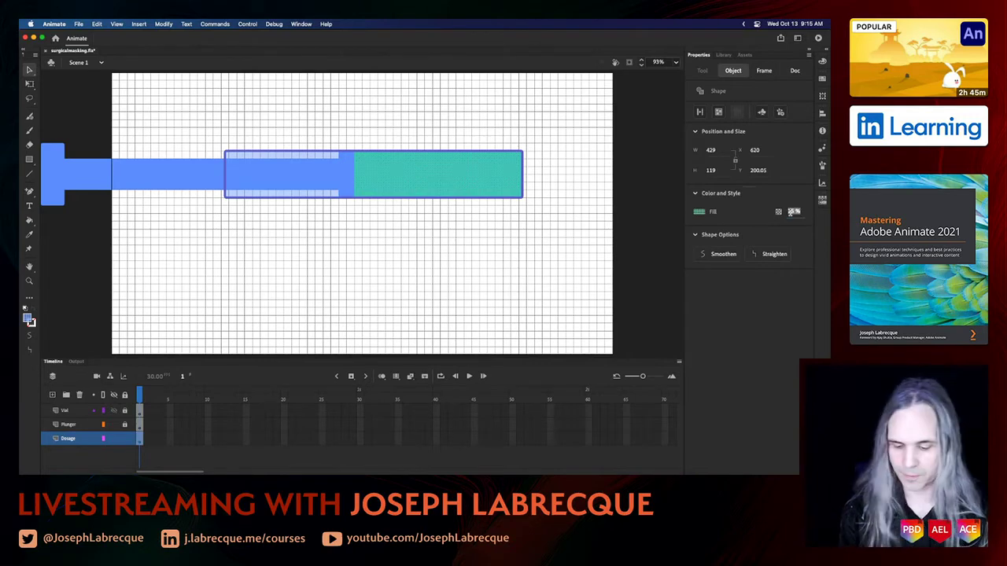
{"action": "type", "text": "40"}
{"action": "key", "text": "Return"}
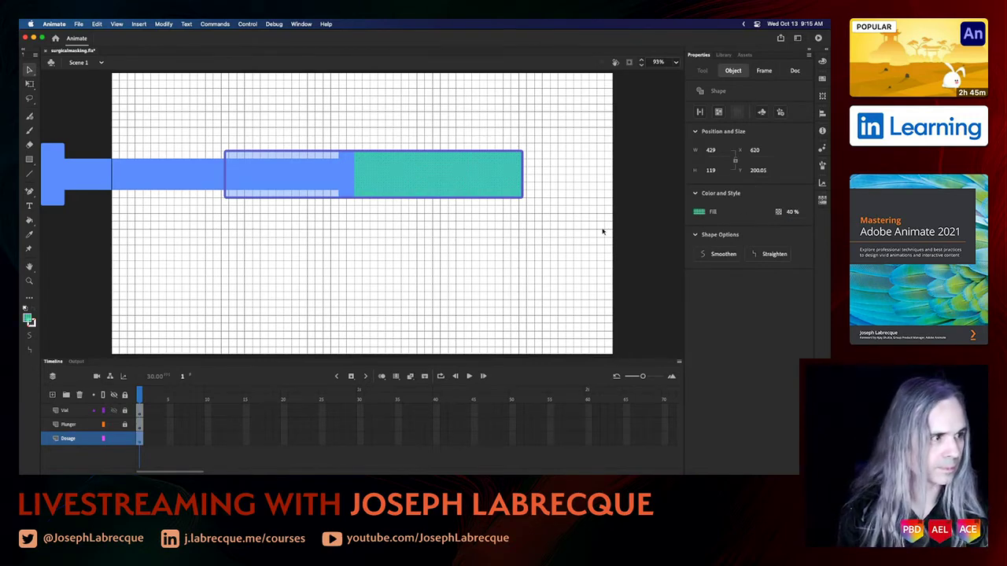
{"action": "left_click", "coordinate": [602, 231]}
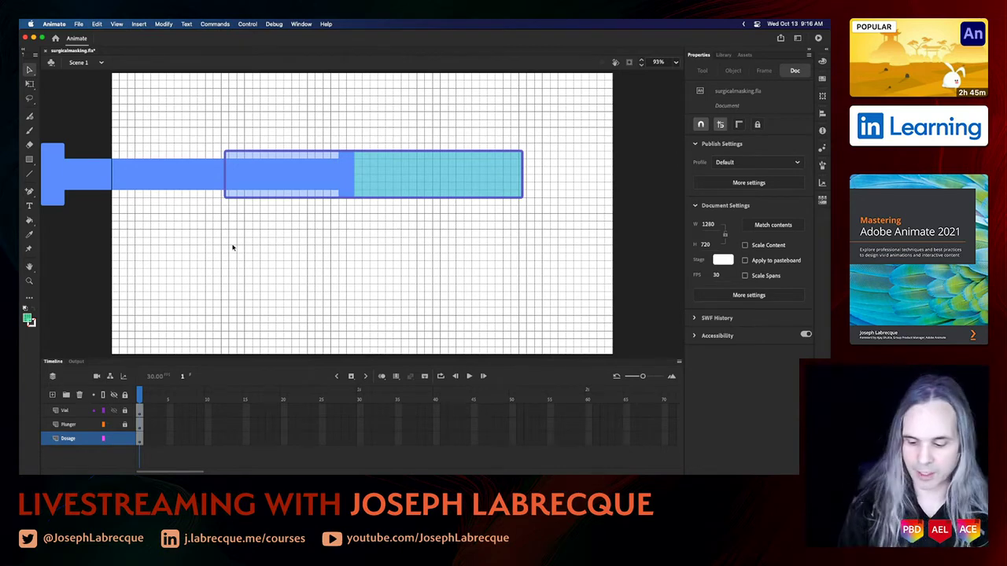
{"action": "key", "text": "super+a"}
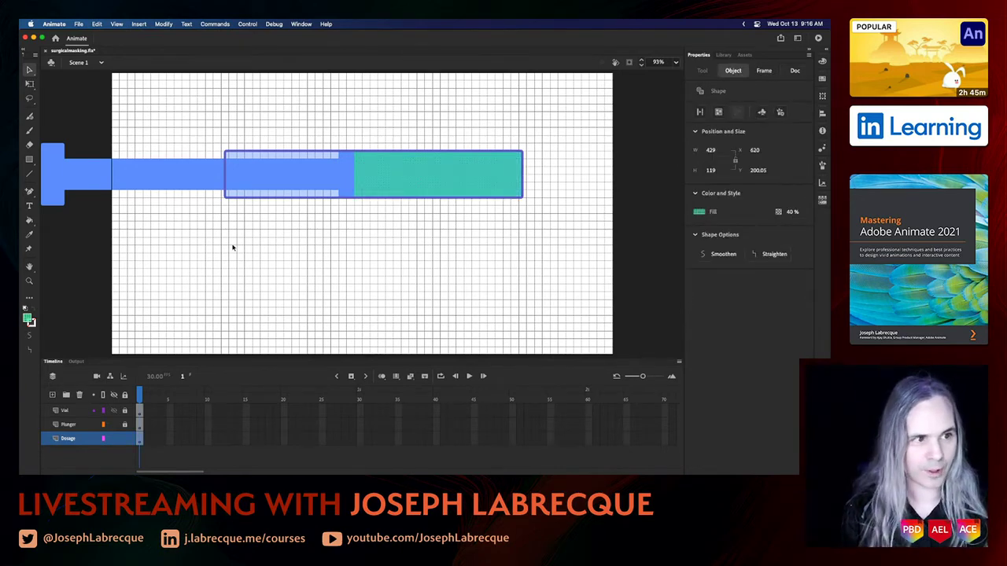
{"action": "left_click", "coordinate": [232, 248]}
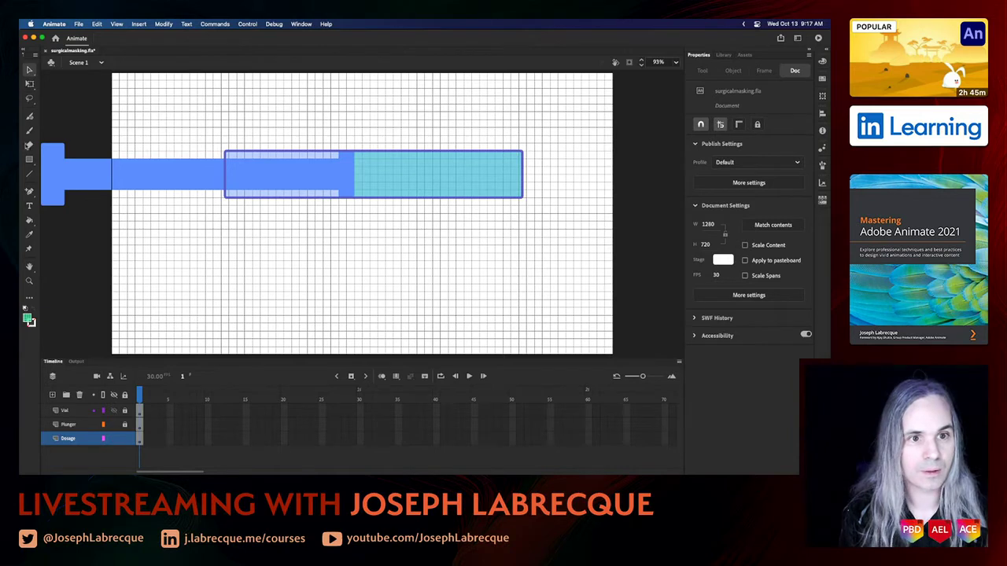
- Set the Rectangle tool's fill to gray #999999 and its stroke to the purple colour of the vial's outline
{"action": "left_click", "coordinate": [29, 161]}
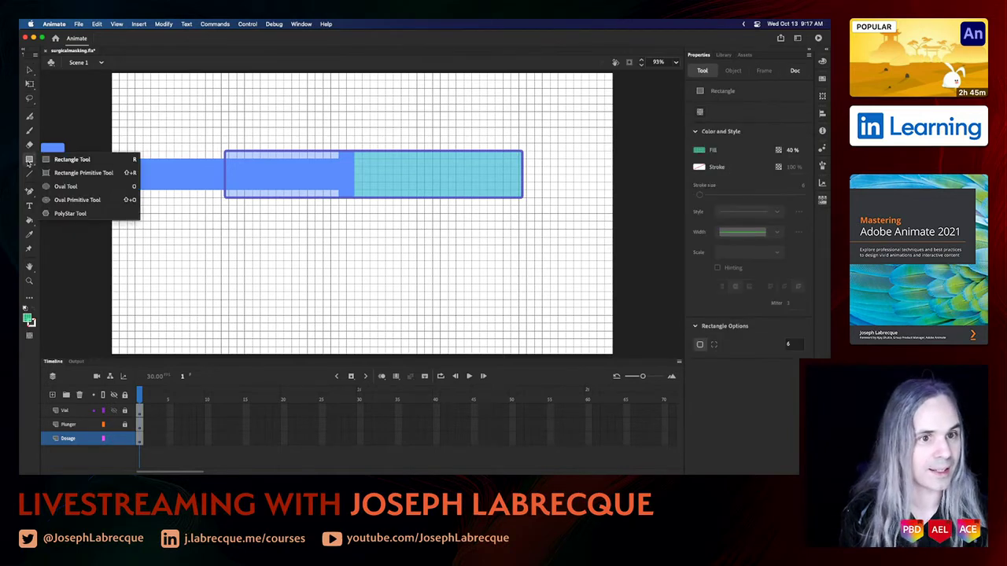
{"action": "left_click", "coordinate": [52, 161]}
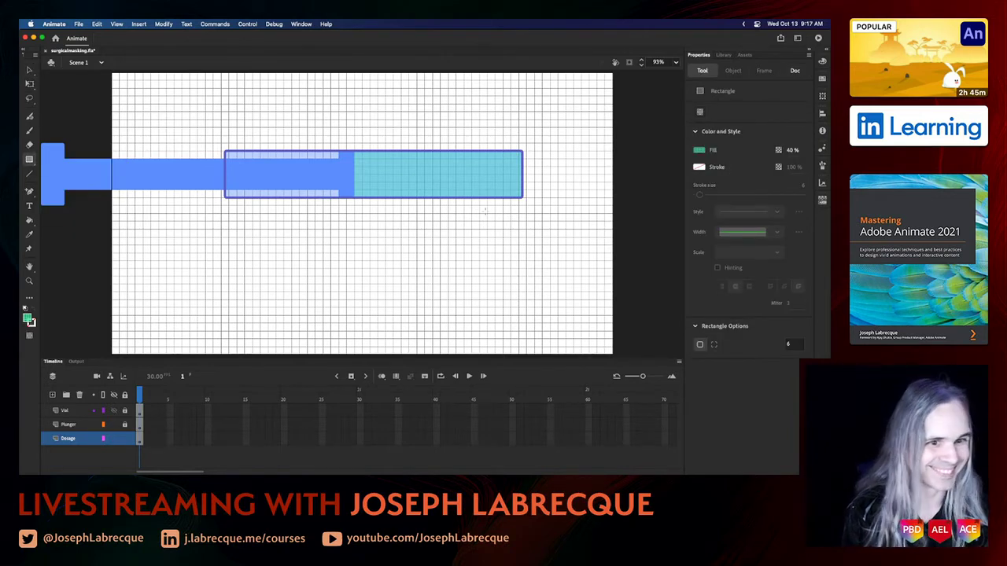
{"action": "left_click", "coordinate": [699, 150]}
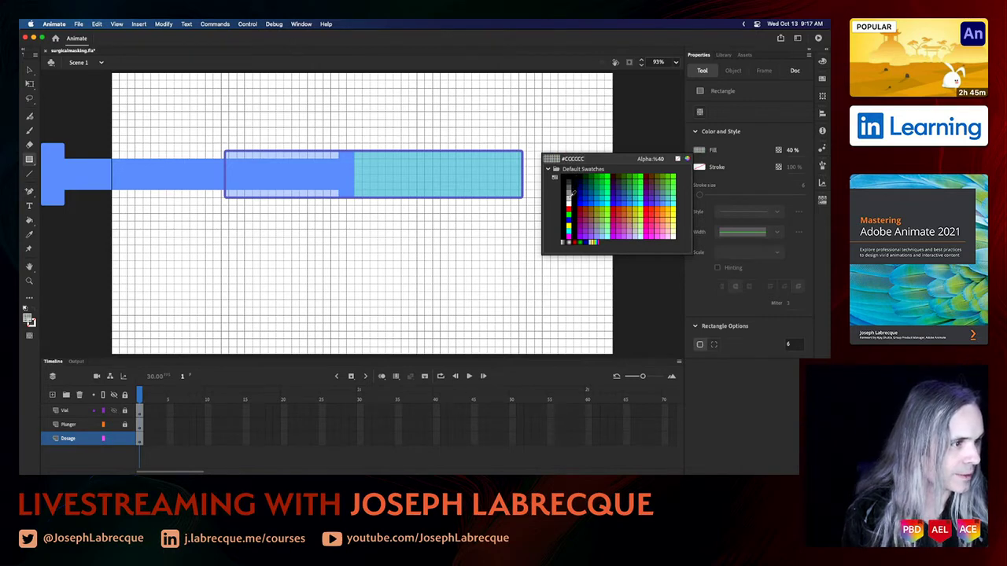
{"action": "left_click", "coordinate": [570, 191]}
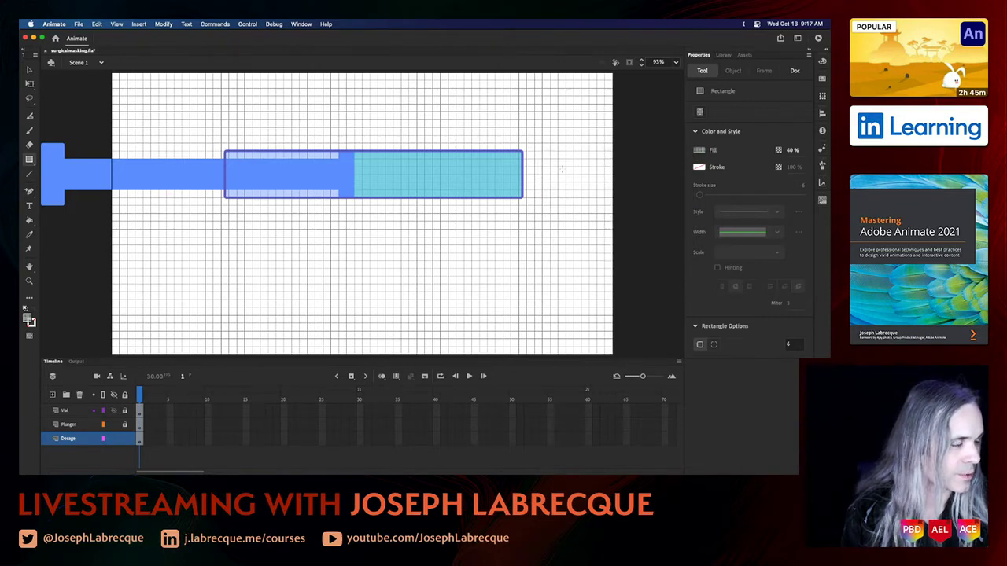
{"action": "left_click", "coordinate": [697, 171]}
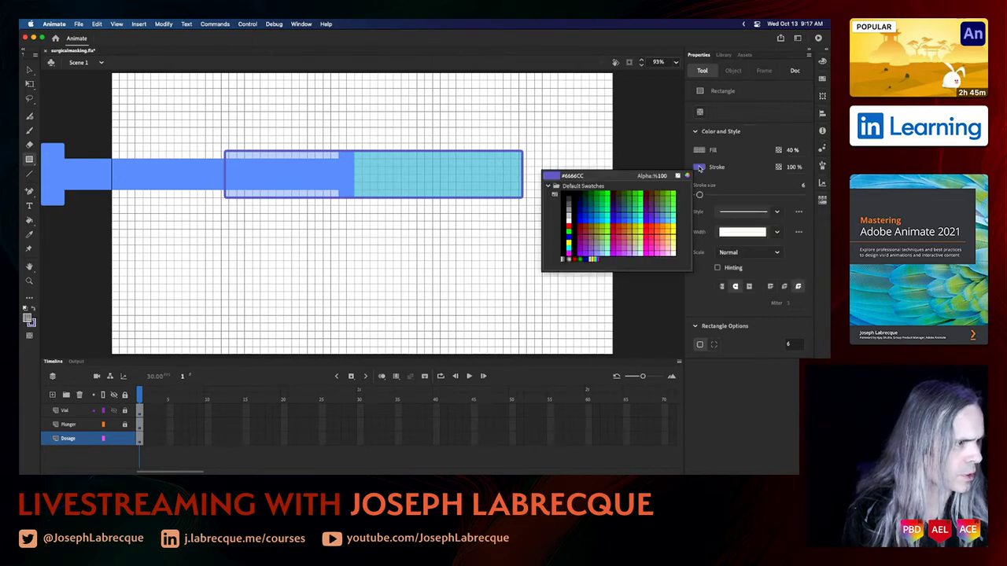
{"action": "left_click", "coordinate": [527, 149]}
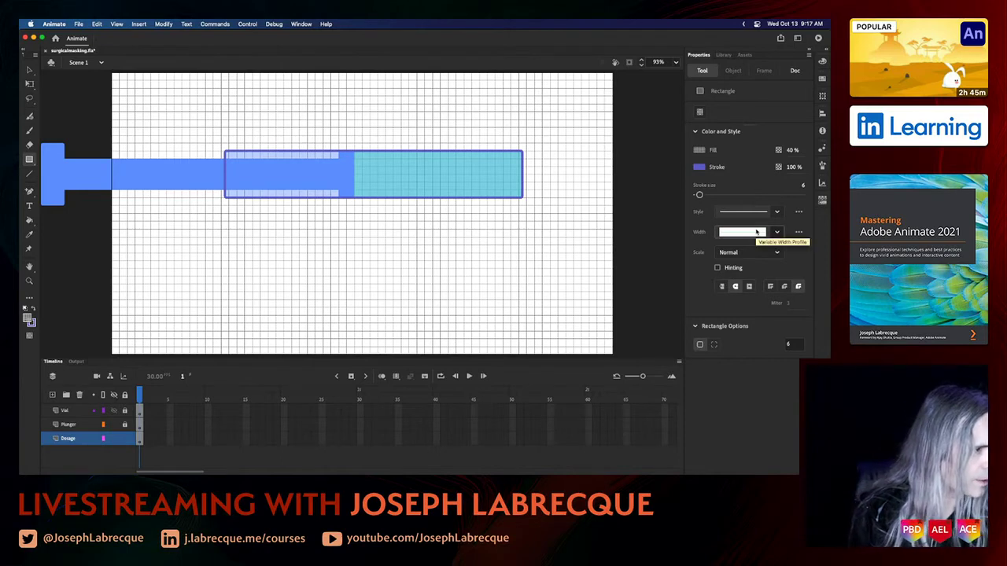
- Set the rectangle corner radius to 0 and draw two adjoining rectangles at the vial's right end, about 50 by 80 and 20 by 40
{"action": "left_click", "coordinate": [793, 344]}
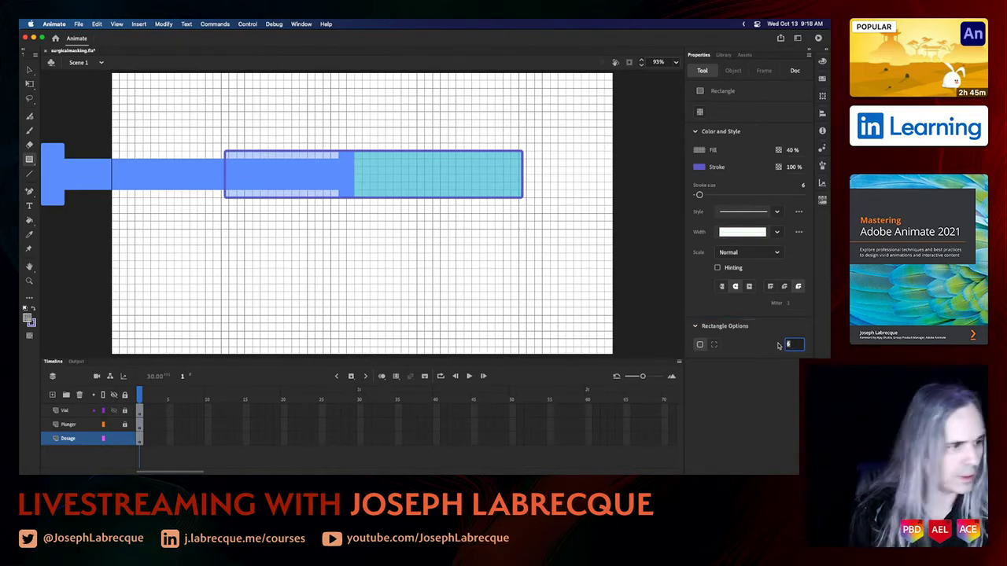
{"action": "type", "text": "0"}
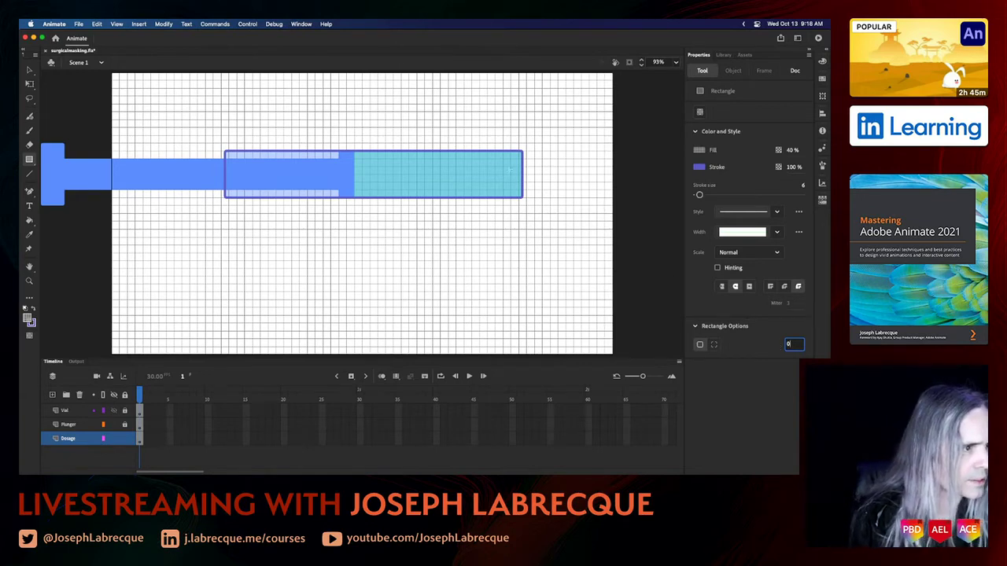
{"action": "mouse_move", "coordinate": [526, 159]}
{"action": "left_mouse_down"}
{"action": "mouse_move", "coordinate": [541, 165]}
{"action": "mouse_move", "coordinate": [542, 190]}
{"action": "left_mouse_up"}
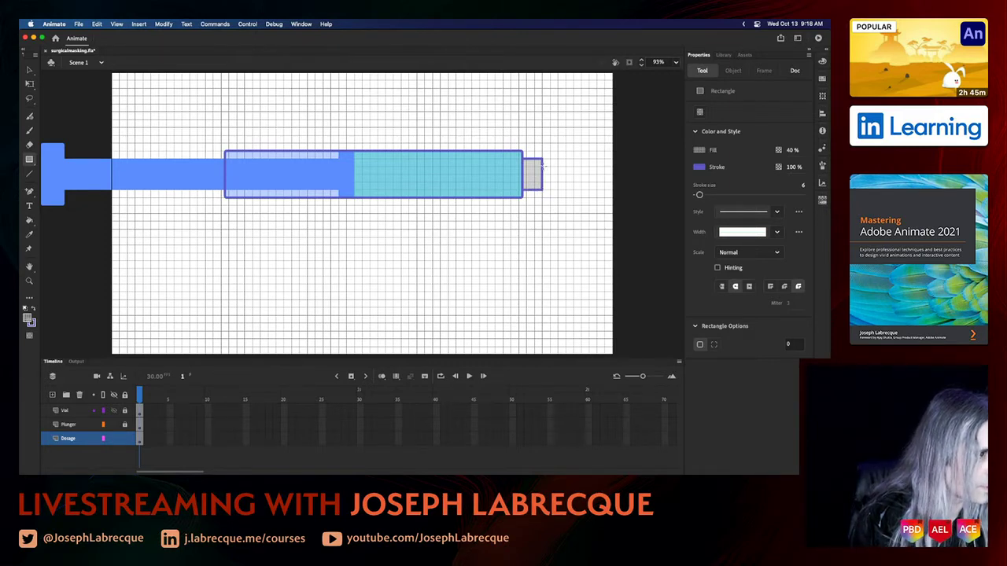
{"action": "left_click_drag", "start_coordinate": [541, 165], "coordinate": [551, 186]}
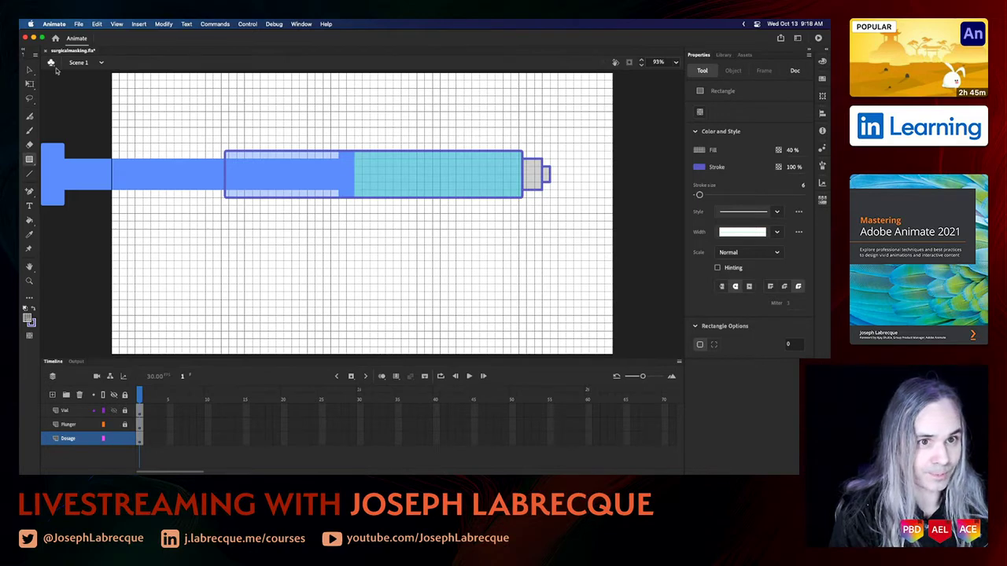
- Raise the fill opacity of both gray tip rectangles to 100%
{"action": "left_click", "coordinate": [29, 70]}
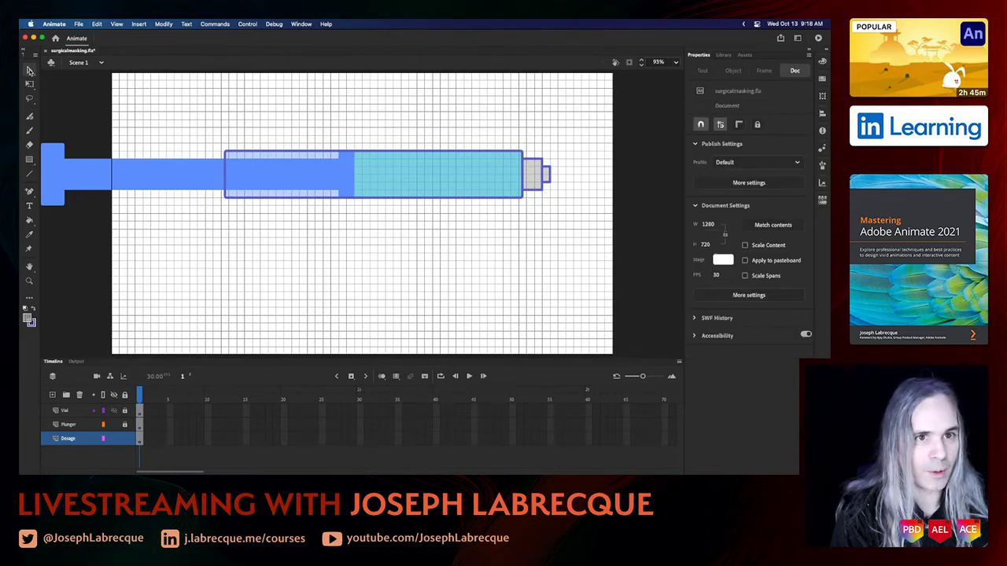
{"action": "left_click", "coordinate": [532, 188]}
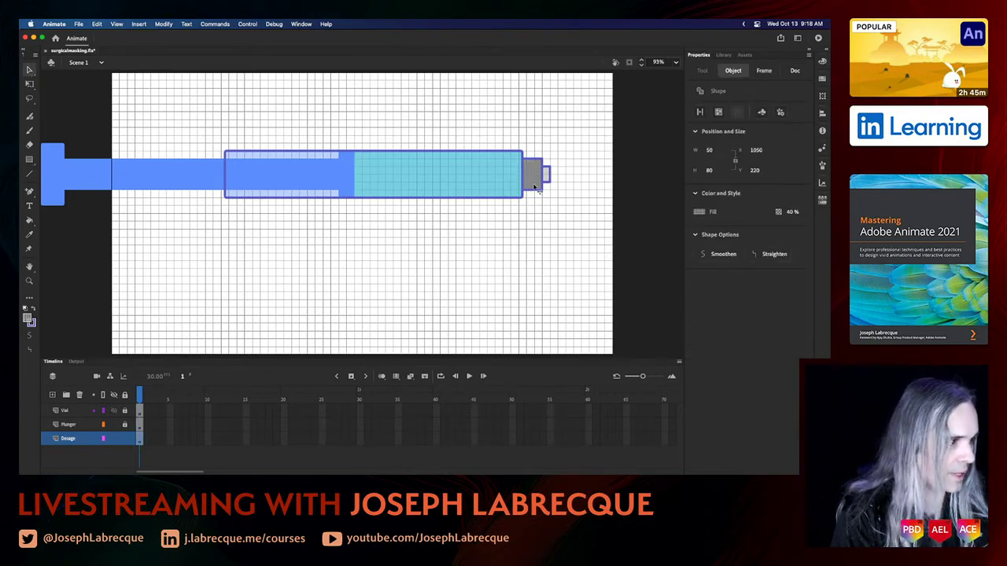
{"action": "left_click_drag", "start_coordinate": [791, 212], "coordinate": [834, 211]}
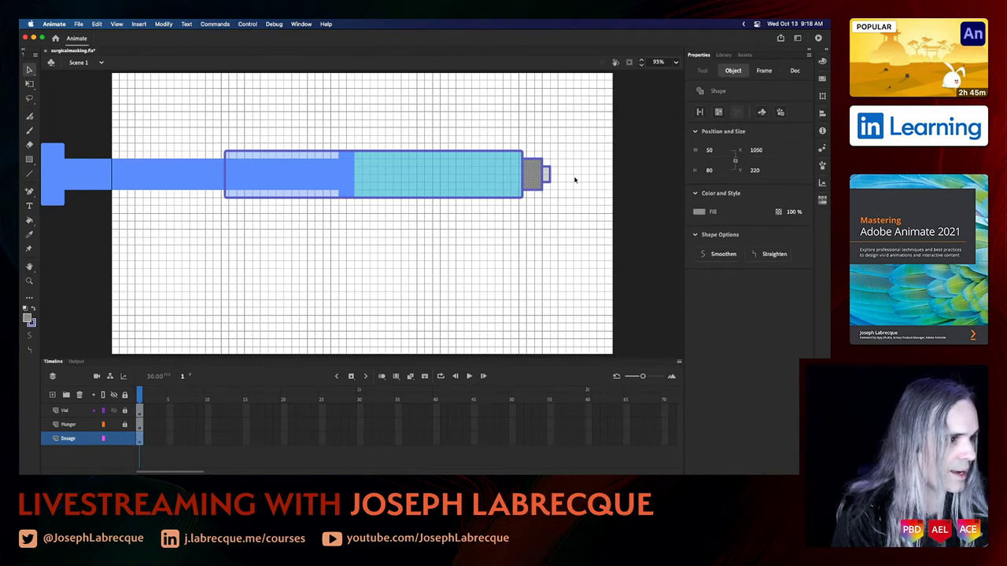
{"action": "left_click", "coordinate": [546, 173]}
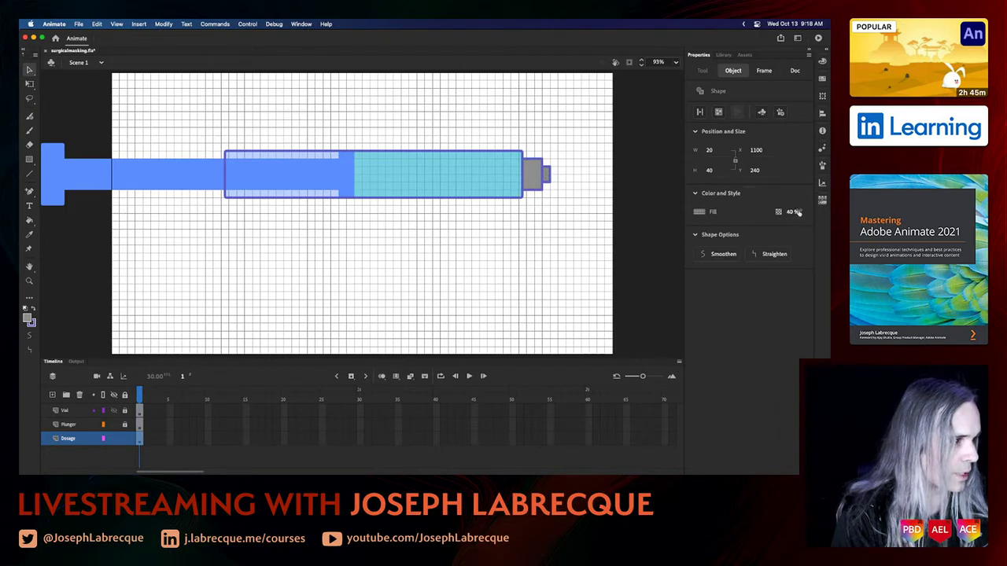
{"action": "left_click_drag", "start_coordinate": [797, 213], "coordinate": [807, 130]}
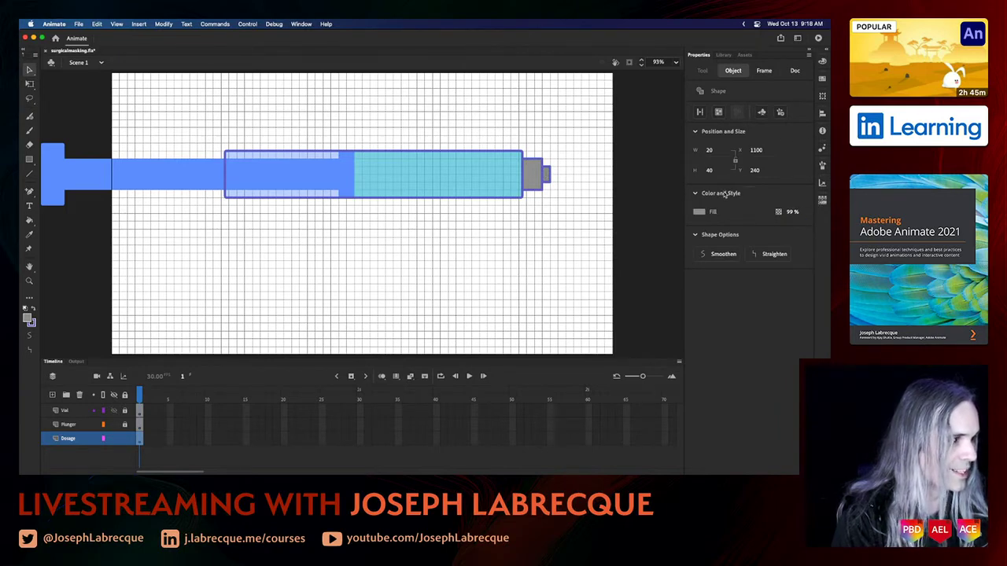
{"action": "left_click_drag", "start_coordinate": [796, 212], "coordinate": [800, 201]}
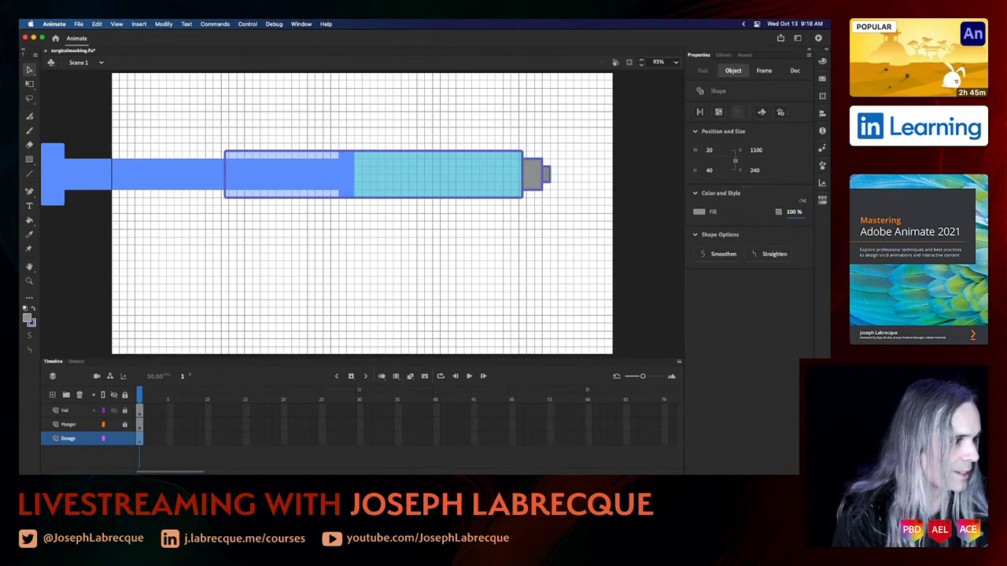
- Change the small outer tip rectangle's fill to dark gray
{"action": "left_click", "coordinate": [700, 212]}
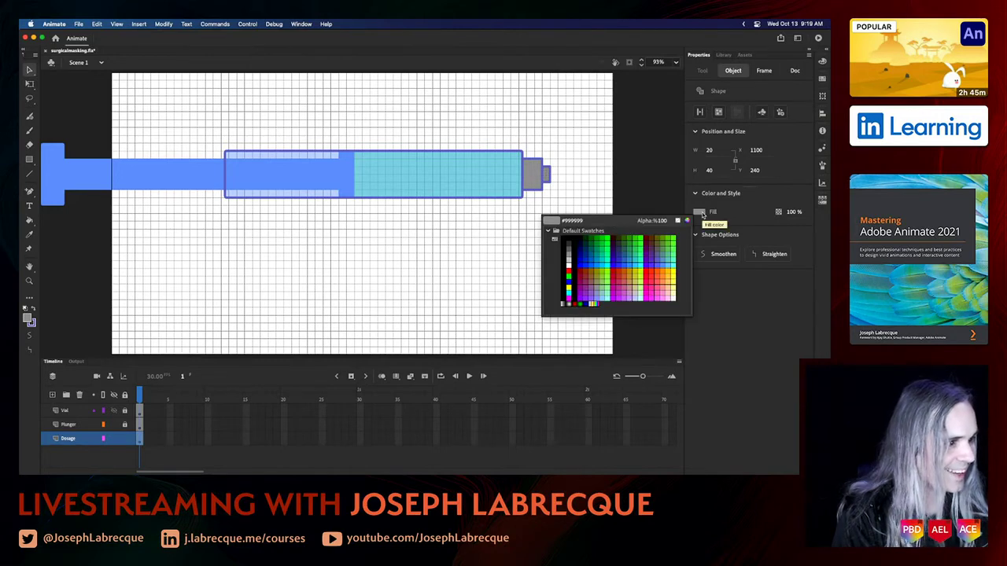
{"action": "left_click", "coordinate": [568, 242]}
{"action": "left_click", "coordinate": [556, 253]}
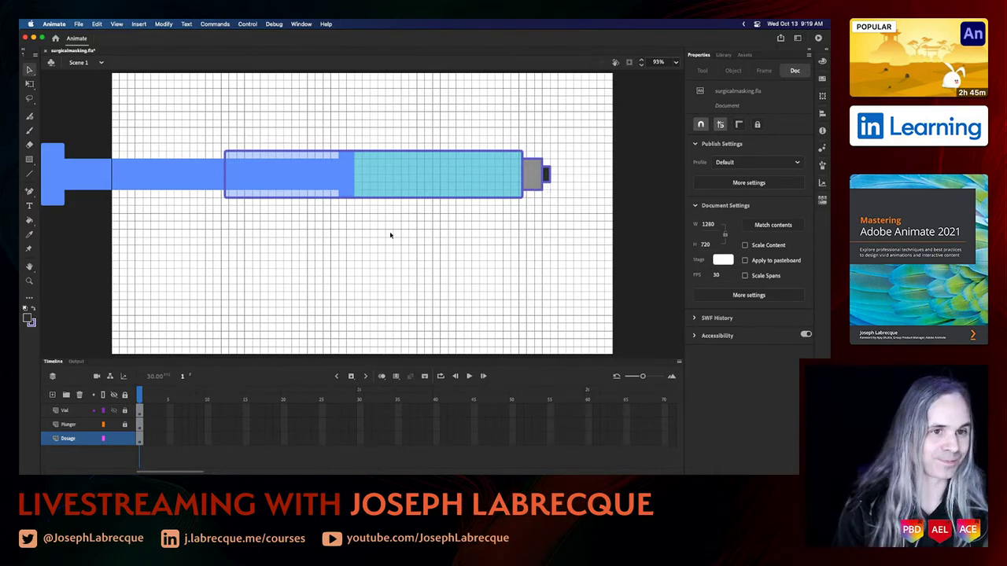
- Draw a horizontal needle line about 300 px long with a size 6 purple stroke, extending right from the dark tip rectangle
{"action": "left_click", "coordinate": [31, 172]}
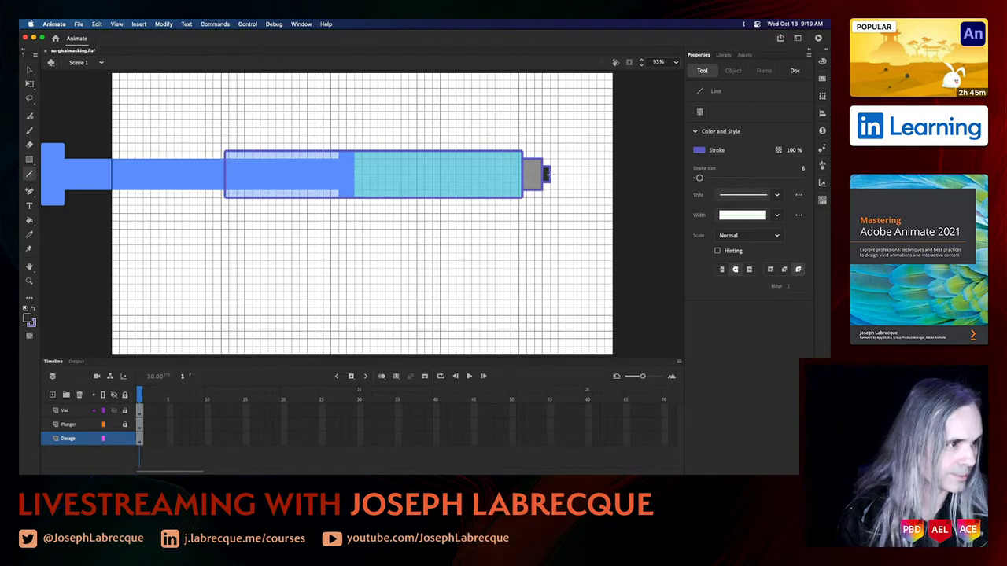
{"action": "left_click_drag", "start_coordinate": [550, 173], "coordinate": [668, 175]}
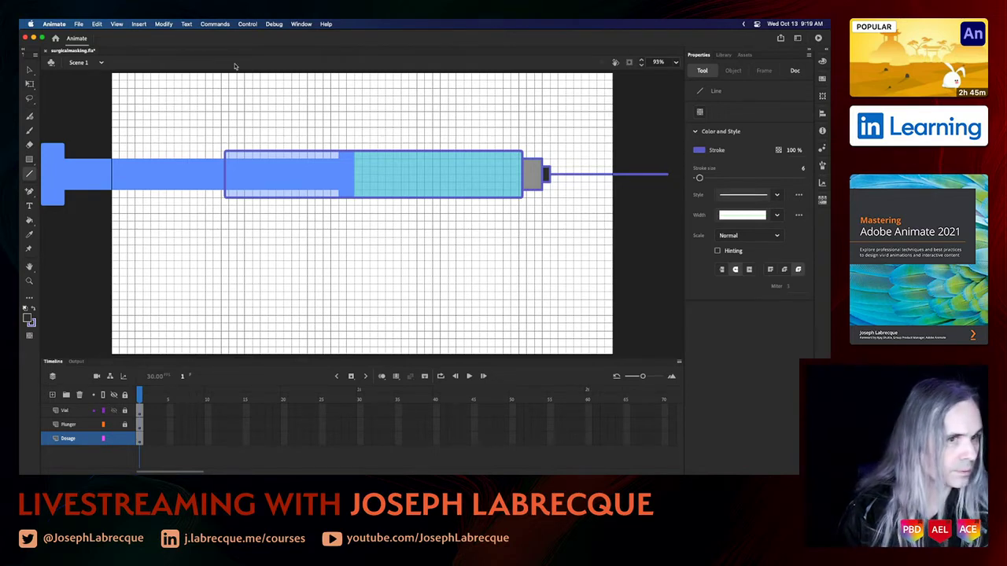
{"action": "left_click", "coordinate": [29, 70]}
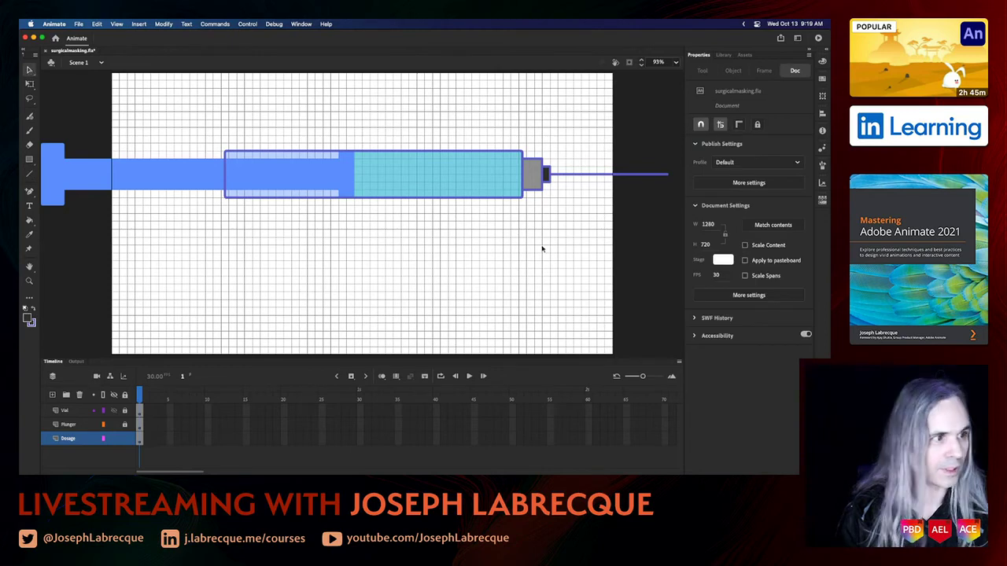
{"action": "left_click", "coordinate": [537, 189]}
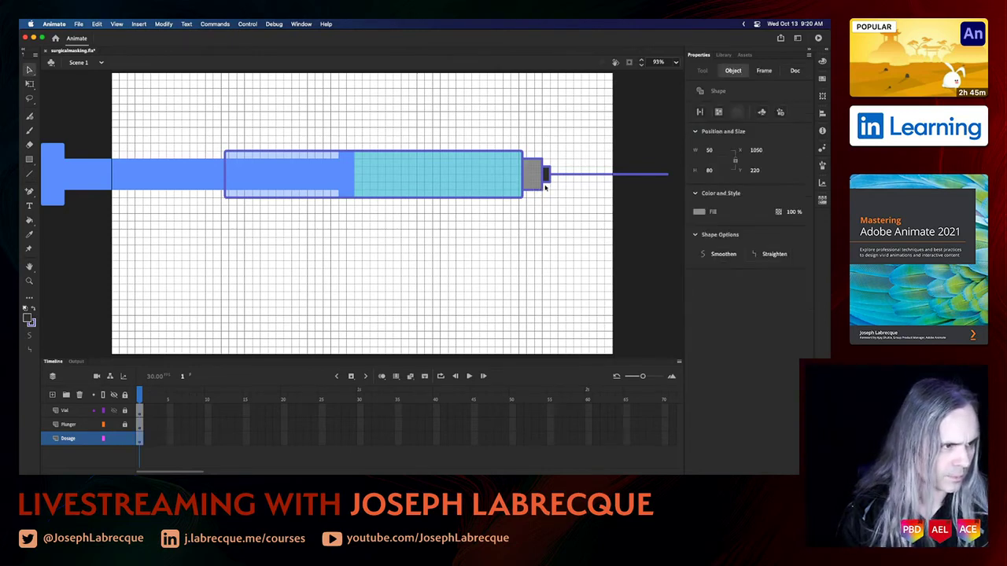
{"action": "left_click", "coordinate": [669, 223]}
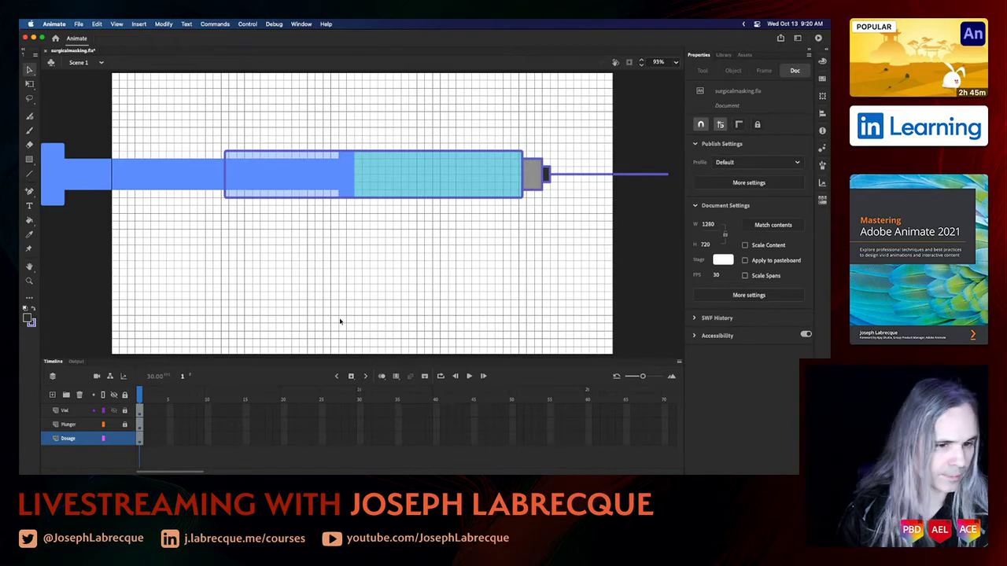
- Move the green Dosage shape 40 px left to X 580
{"action": "left_click", "coordinate": [412, 190]}
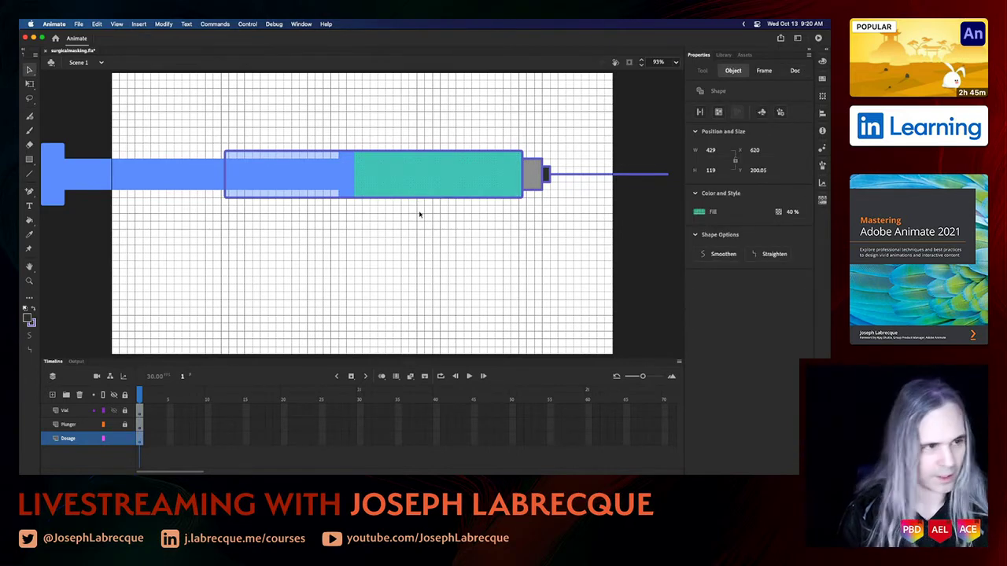
{"action": "key", "text": "shift+Left"}
{"action": "key", "text": "shift+Left"}
{"action": "key", "text": "shift+Left"}
{"action": "key", "text": "shift+Left"}
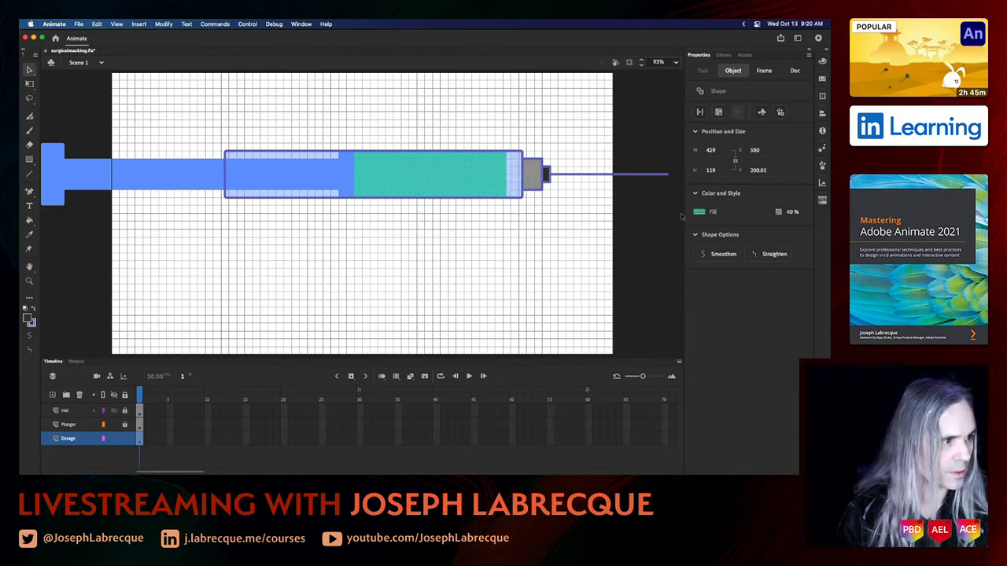
- Transfer the two tip rectangles and the needle line from the Dosage layer to the Vial layer in place, and lock the Dosage layer
{"action": "left_click_drag", "start_coordinate": [678, 207], "coordinate": [519, 140]}
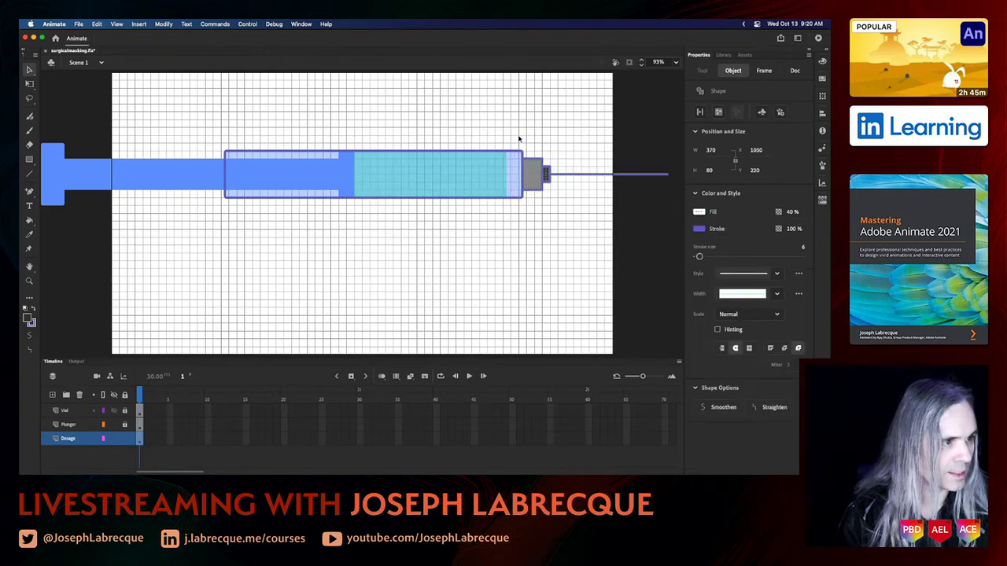
{"action": "key", "text": "Delete"}
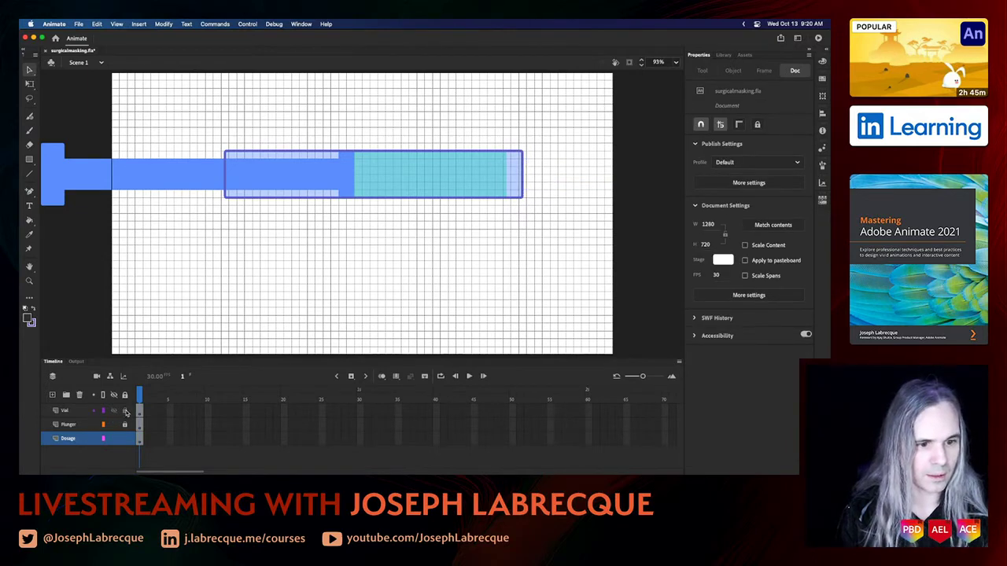
{"action": "left_click", "coordinate": [72, 411]}
{"action": "right_click", "coordinate": [367, 252]}
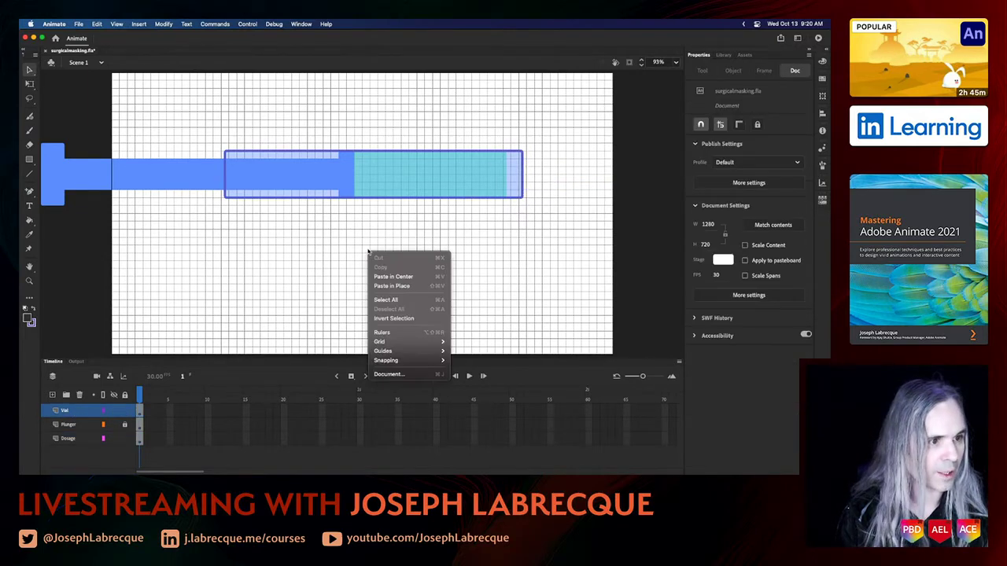
{"action": "left_click", "coordinate": [398, 286]}
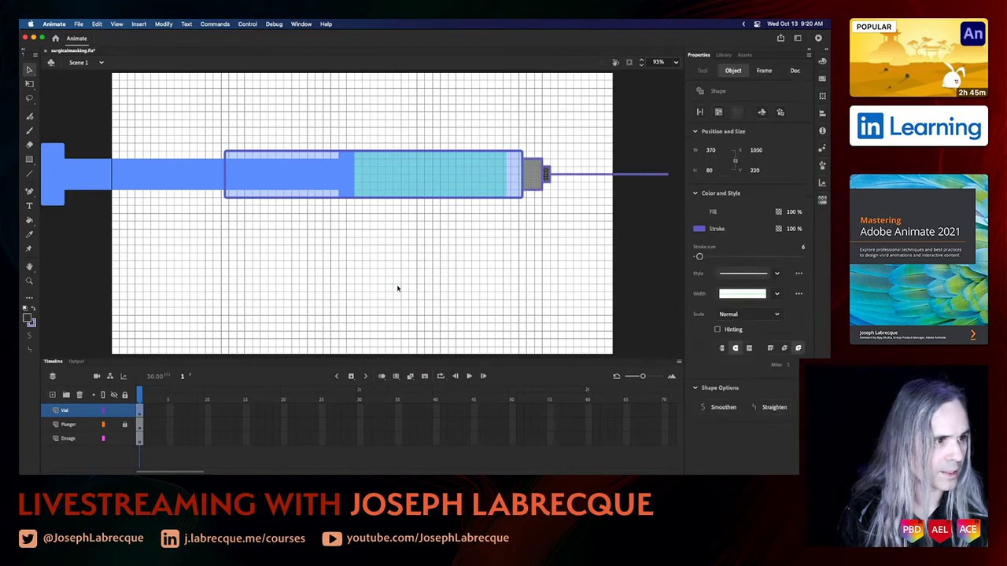
{"action": "left_click", "coordinate": [398, 288]}
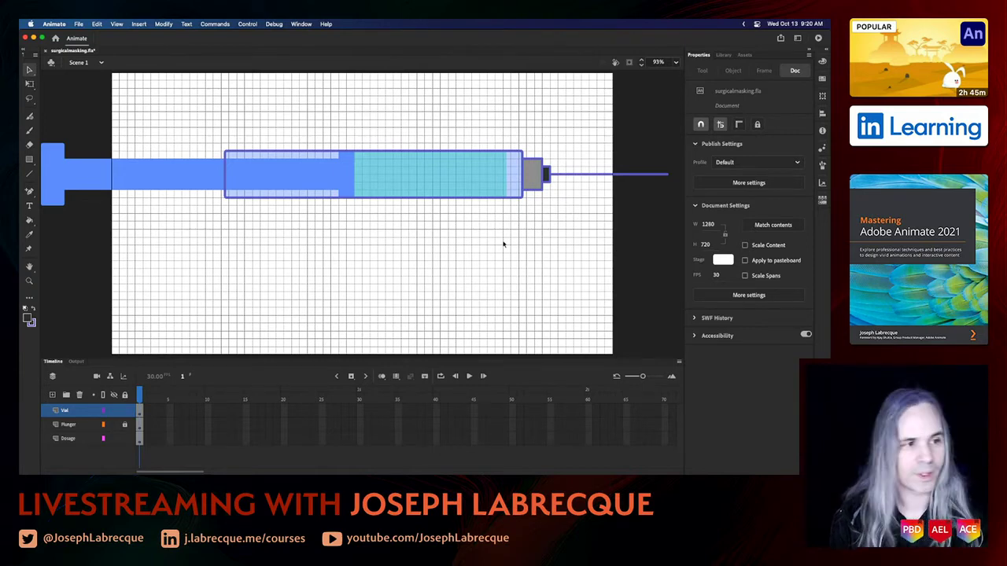
{"action": "left_click", "coordinate": [125, 410]}
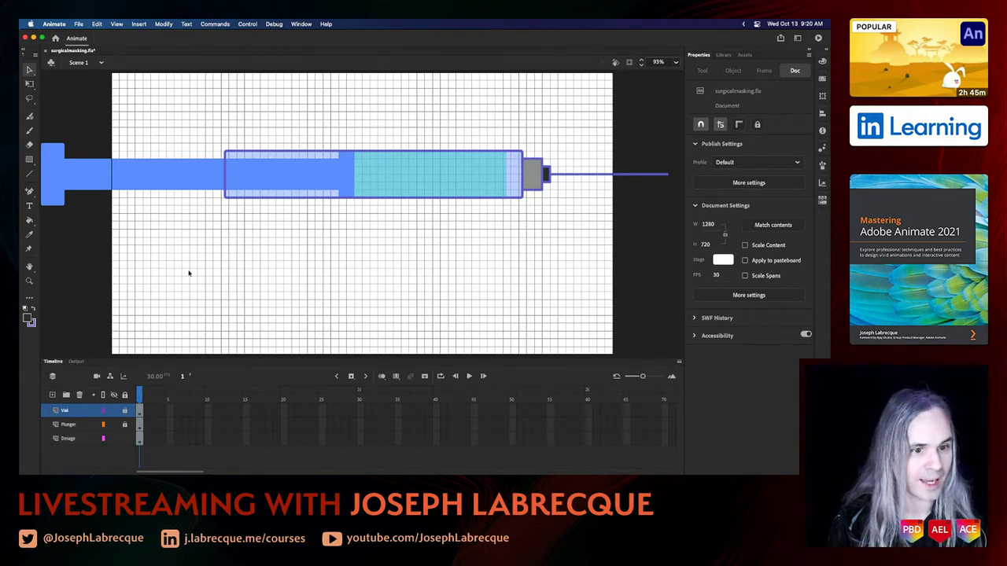
{"action": "left_click", "coordinate": [124, 438]}
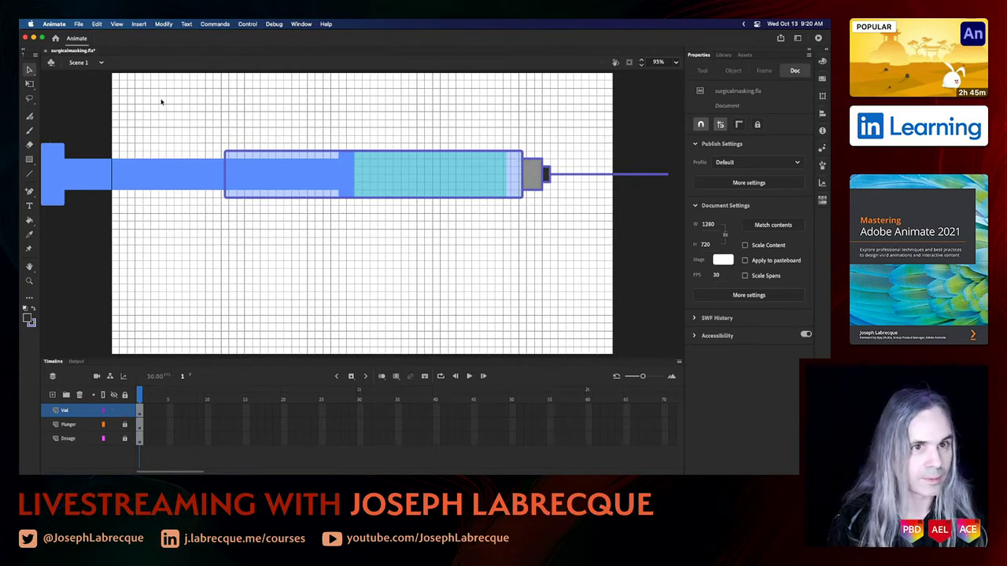
- Duplicate the vial barrel rectangle, narrow the copy to about 24 px wide, and place it against the barrel's plunger-side end
{"action": "left_click", "coordinate": [291, 159]}
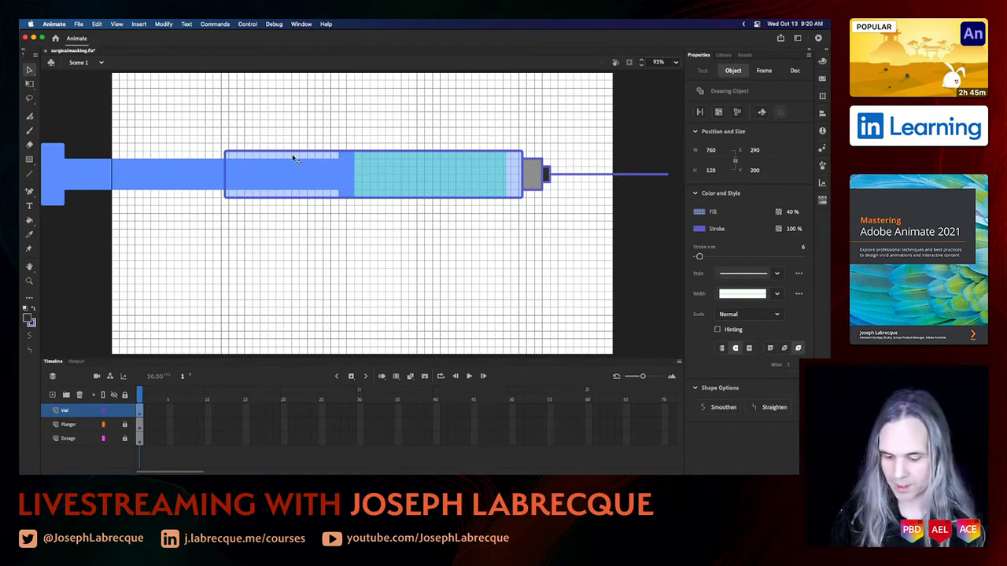
{"action": "mouse_move", "coordinate": [293, 159]}
{"action": "left_mouse_down"}
{"action": "mouse_move", "coordinate": [272, 165]}
{"action": "mouse_move", "coordinate": [205, 260]}
{"action": "left_mouse_up"}
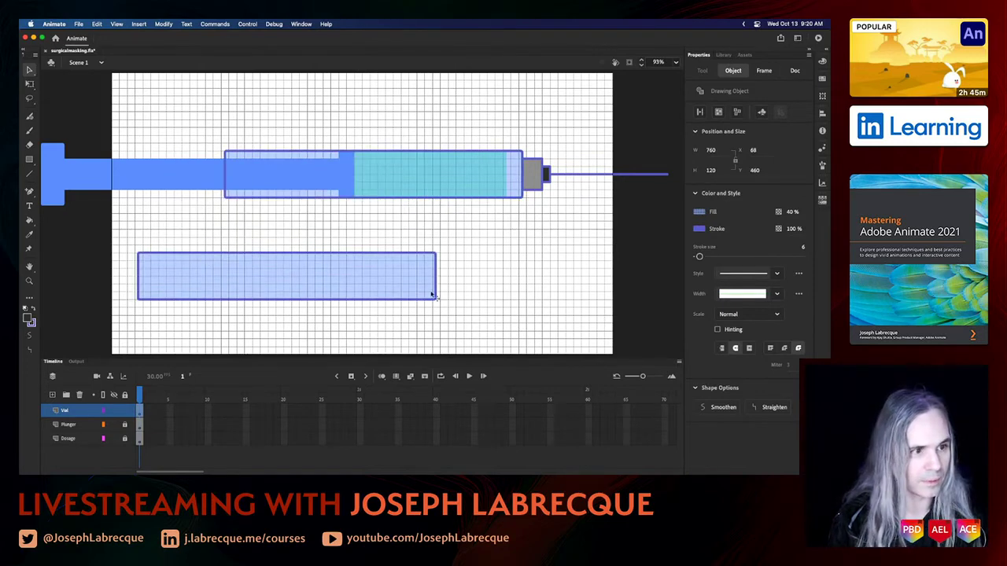
{"action": "left_click", "coordinate": [30, 83]}
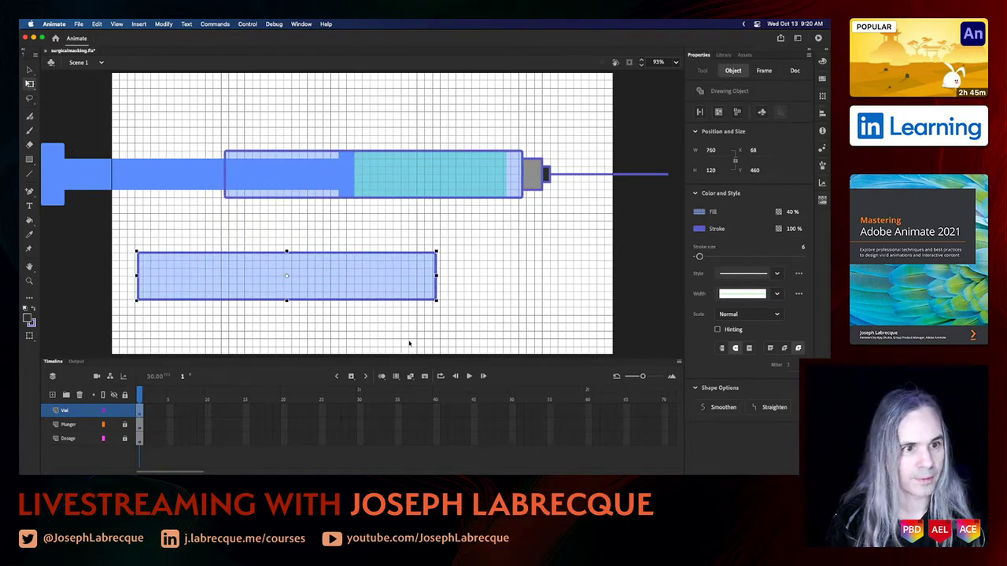
{"action": "left_click_drag", "start_coordinate": [437, 275], "coordinate": [221, 164]}
{"action": "left_click", "coordinate": [243, 214]}
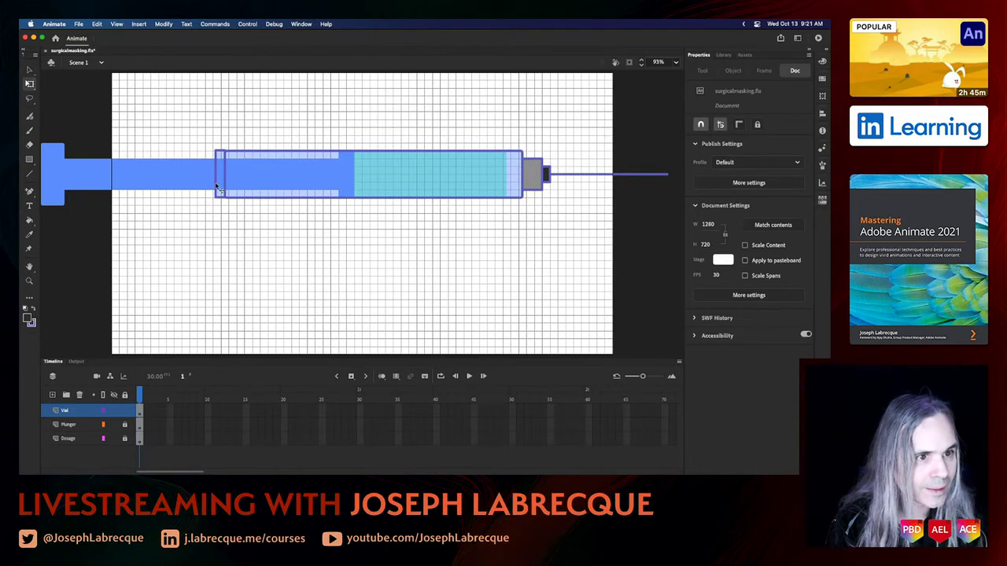
- Nudge the narrow end rectangle to X 266.15, Y 200 so it lines up with the vial barrel
{"action": "left_click", "coordinate": [218, 186]}
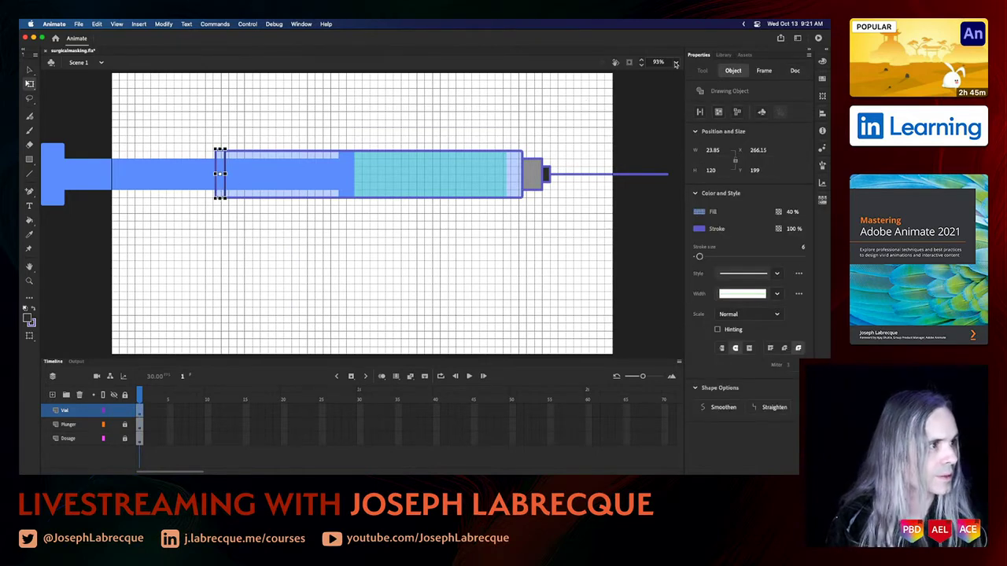
{"action": "left_click", "coordinate": [675, 63]}
{"action": "left_click", "coordinate": [690, 171]}
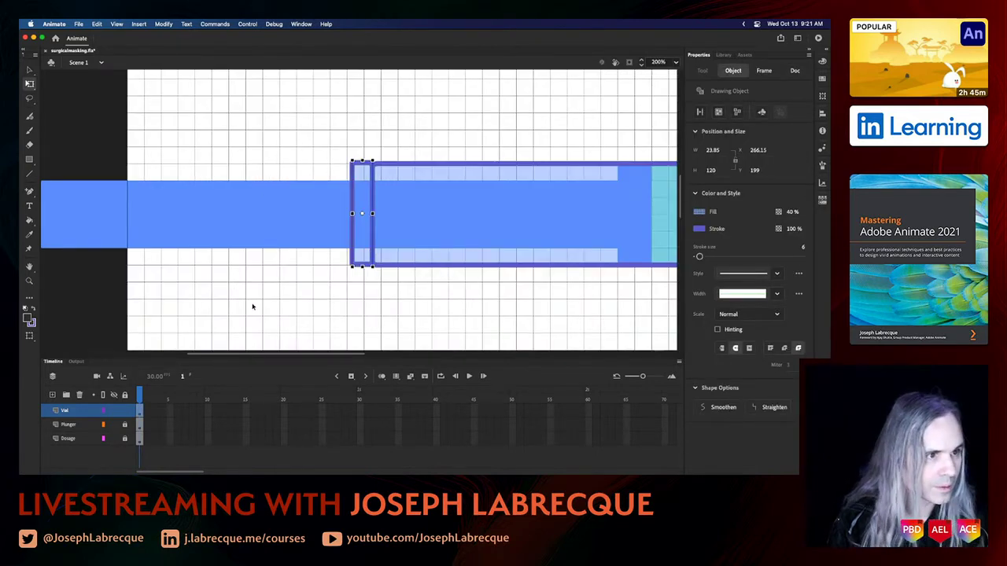
{"action": "key", "text": "Down"}
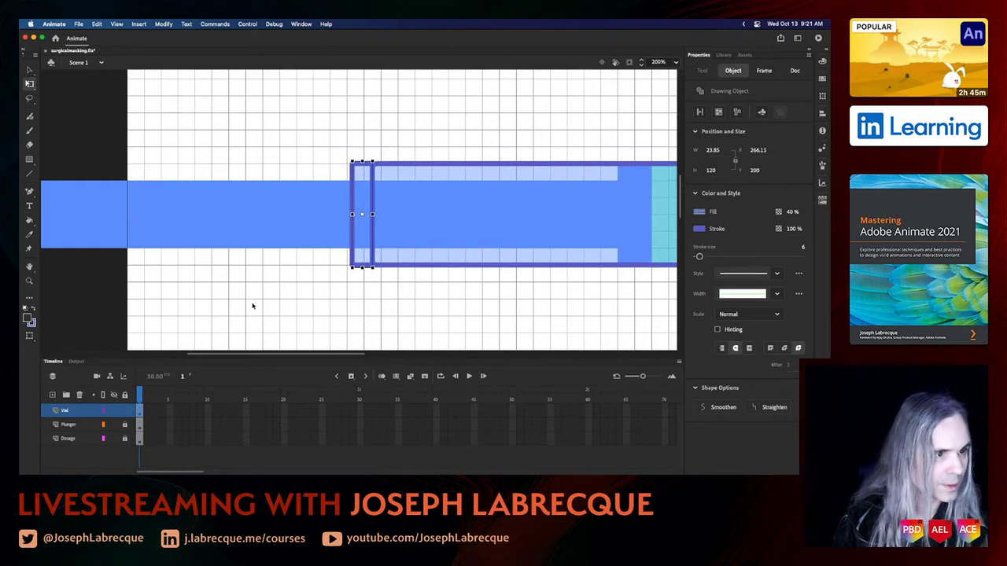
{"action": "left_click", "coordinate": [283, 317]}
{"action": "left_click", "coordinate": [357, 173]}
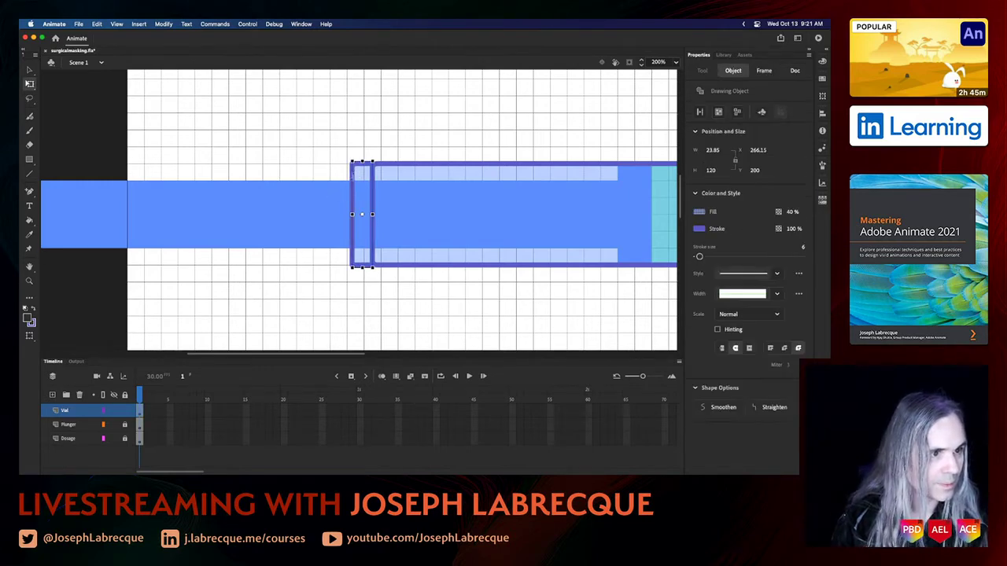
{"action": "key", "text": "Right"}
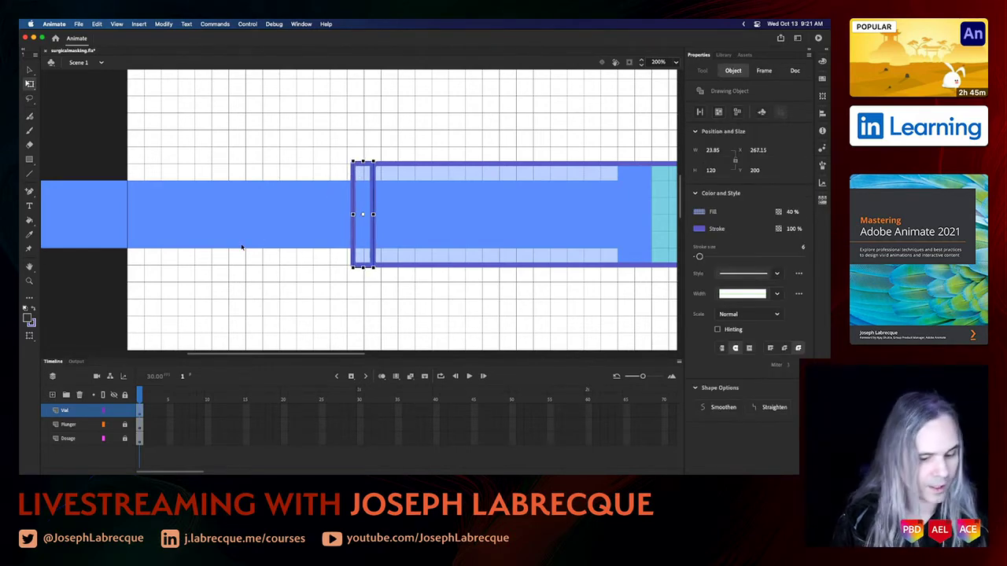
{"action": "key", "text": "Left"}
{"action": "key", "text": "Left"}
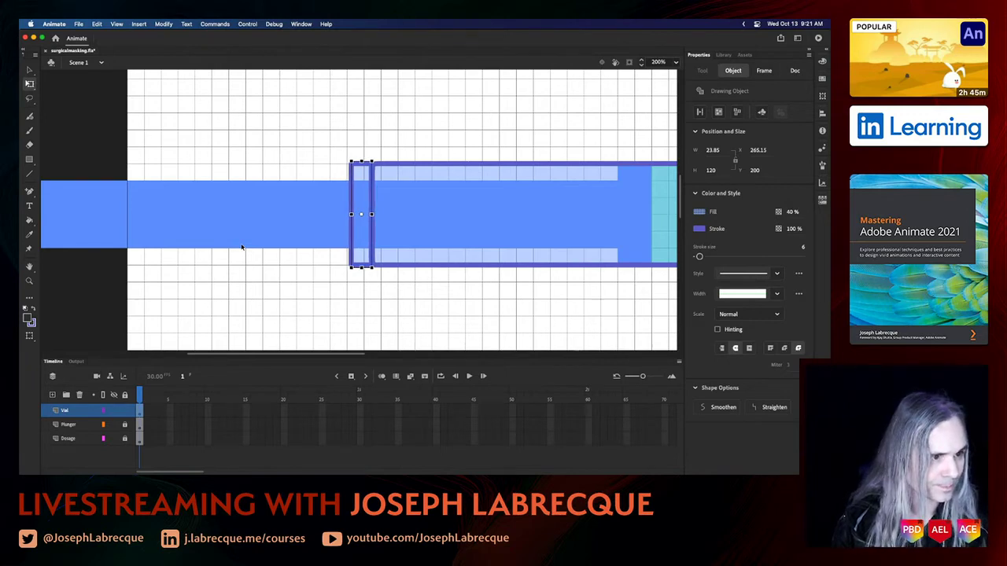
{"action": "key", "text": "Right"}
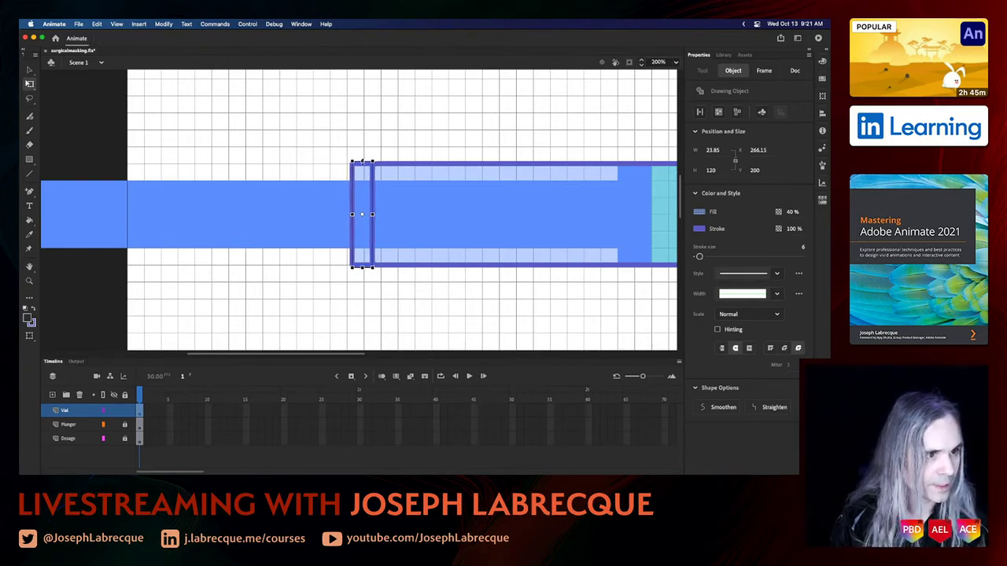
- Stretch the narrow end rectangle symmetrically about its centre to about 190 px high
{"action": "left_click_drag", "start_coordinate": [362, 161], "coordinate": [360, 128]}
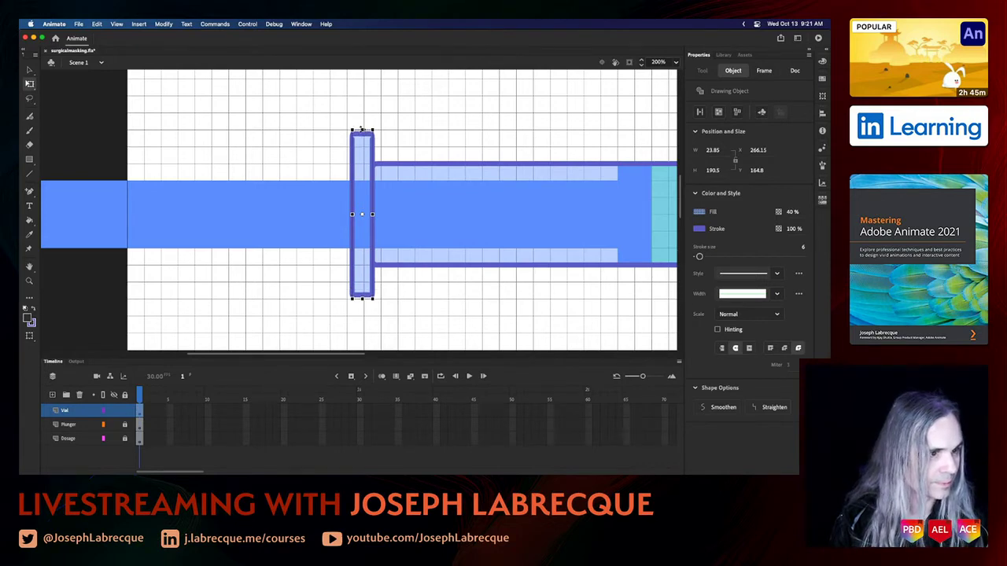
{"action": "left_click", "coordinate": [416, 135]}
{"action": "left_click", "coordinate": [363, 135]}
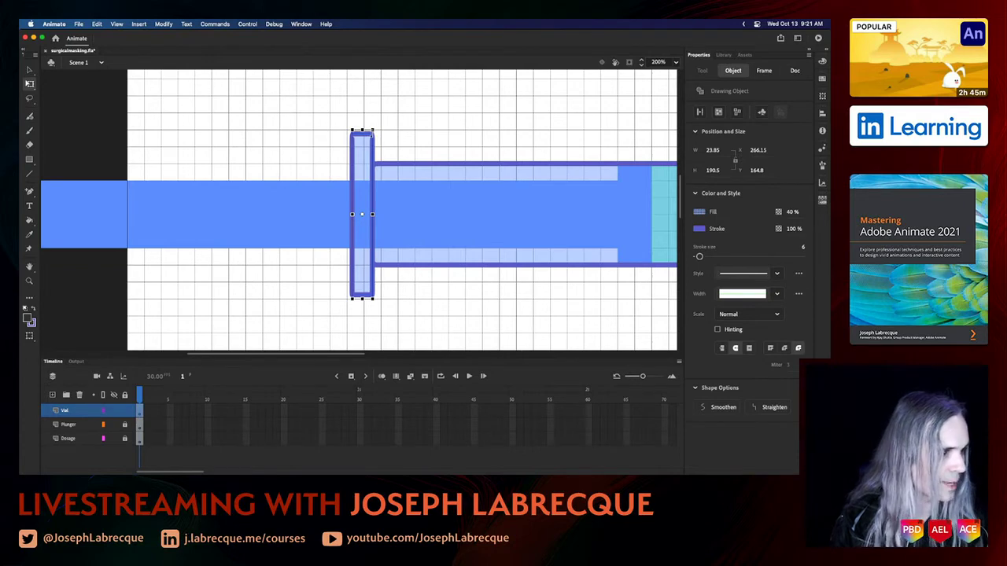
- Inside the end rectangle's drawing object, delete the outline and reapply the purple stroke with the Ink Bottle tool, then return to Scene 1
{"action": "left_click", "coordinate": [30, 70]}
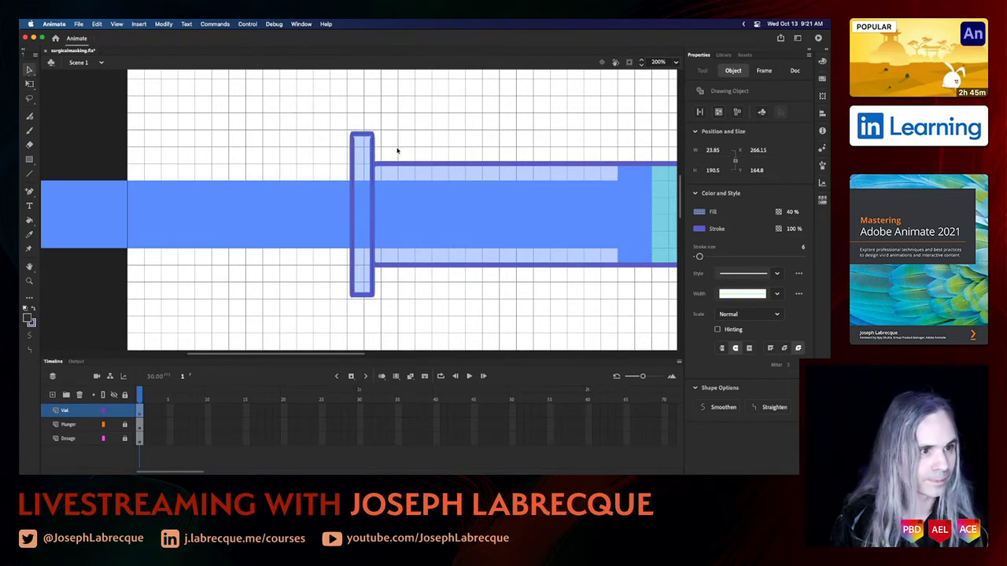
{"action": "double_click", "coordinate": [361, 296]}
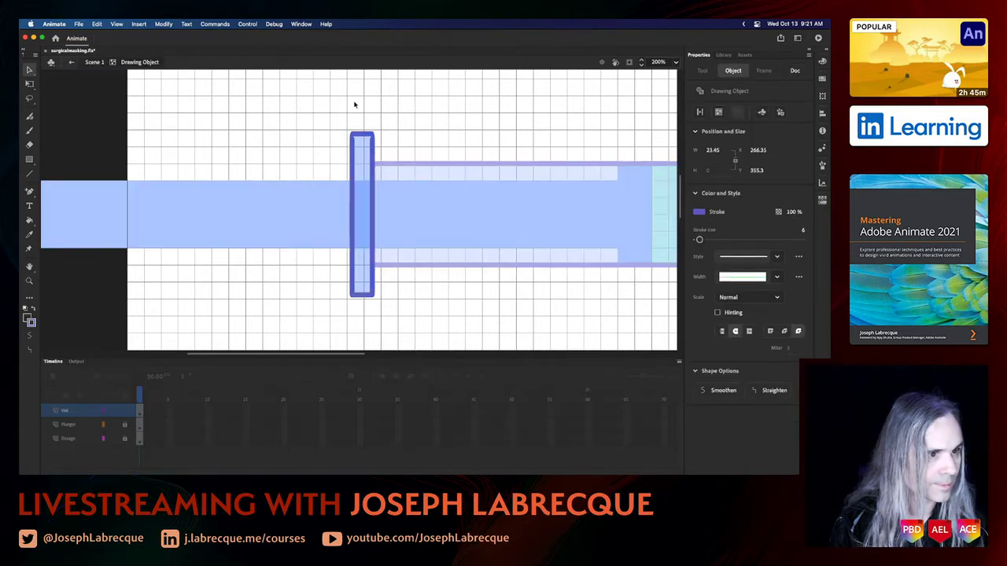
{"action": "left_click", "coordinate": [364, 138]}
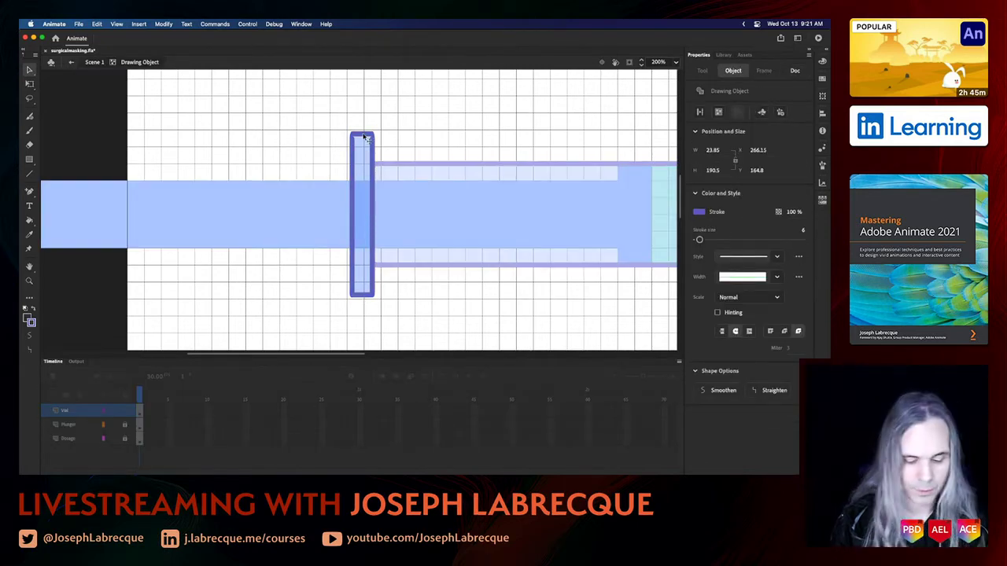
{"action": "key", "text": "Delete"}
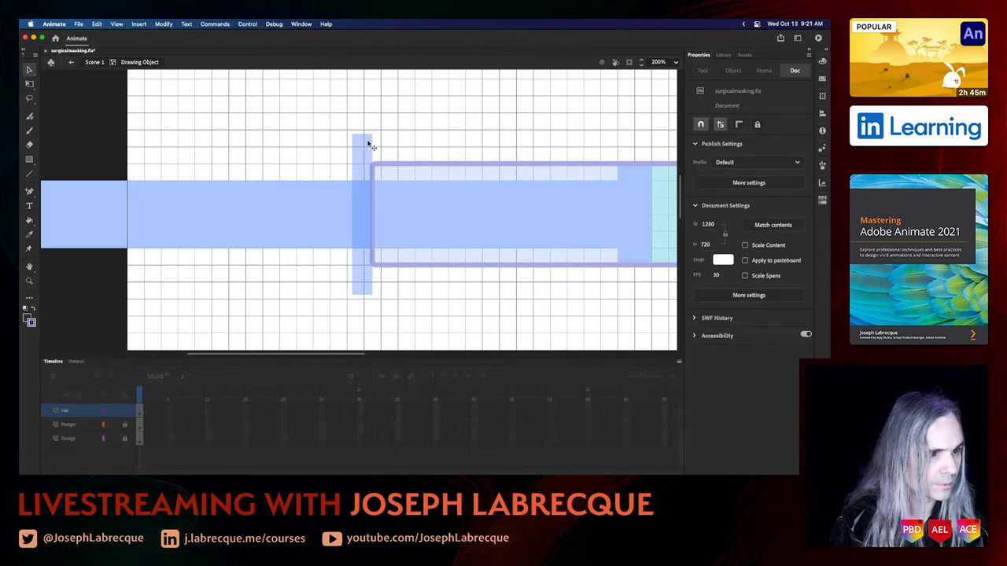
{"action": "left_click", "coordinate": [369, 145]}
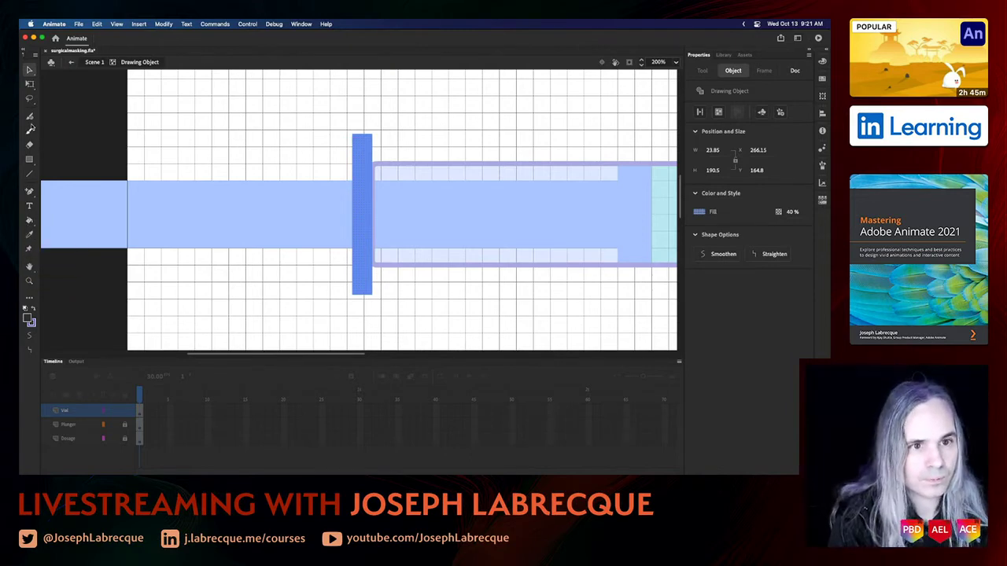
{"action": "left_click", "coordinate": [30, 220]}
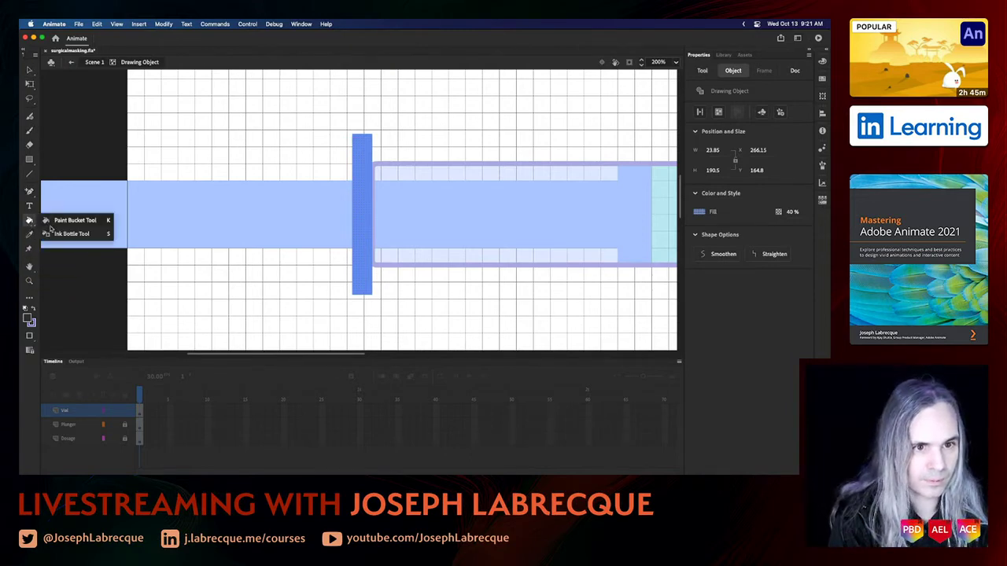
{"action": "left_click", "coordinate": [56, 234]}
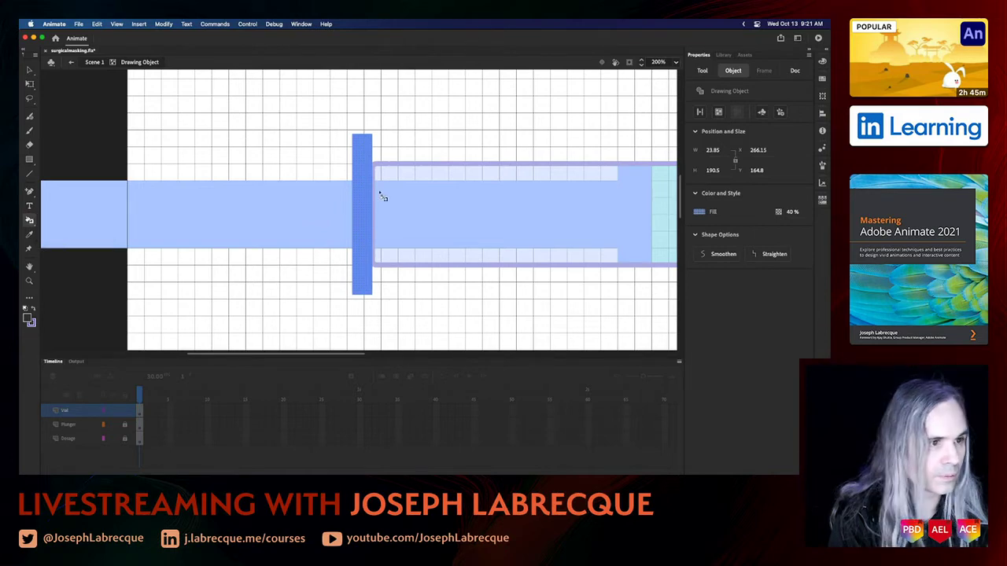
{"action": "left_click", "coordinate": [355, 177]}
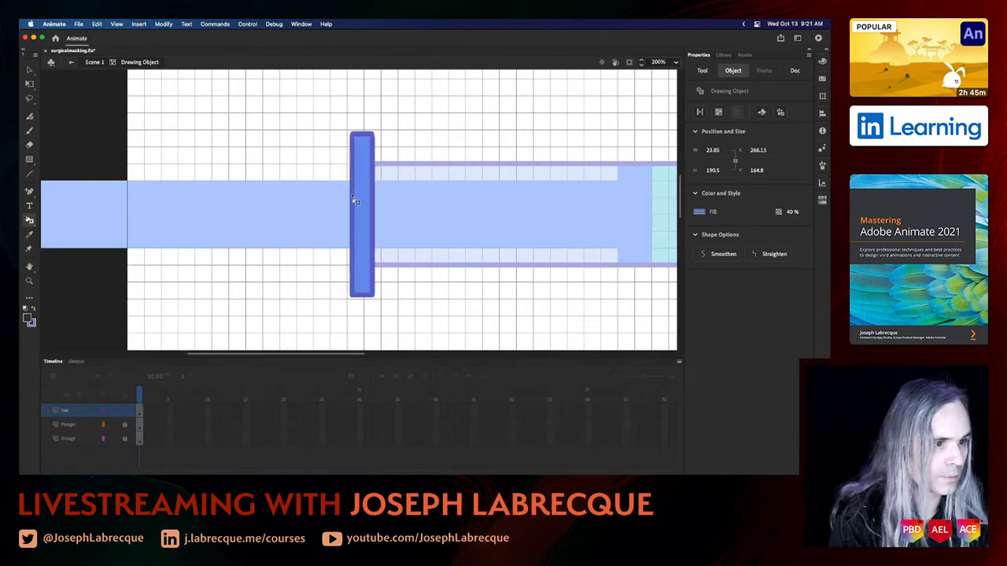
{"action": "left_click", "coordinate": [94, 63]}
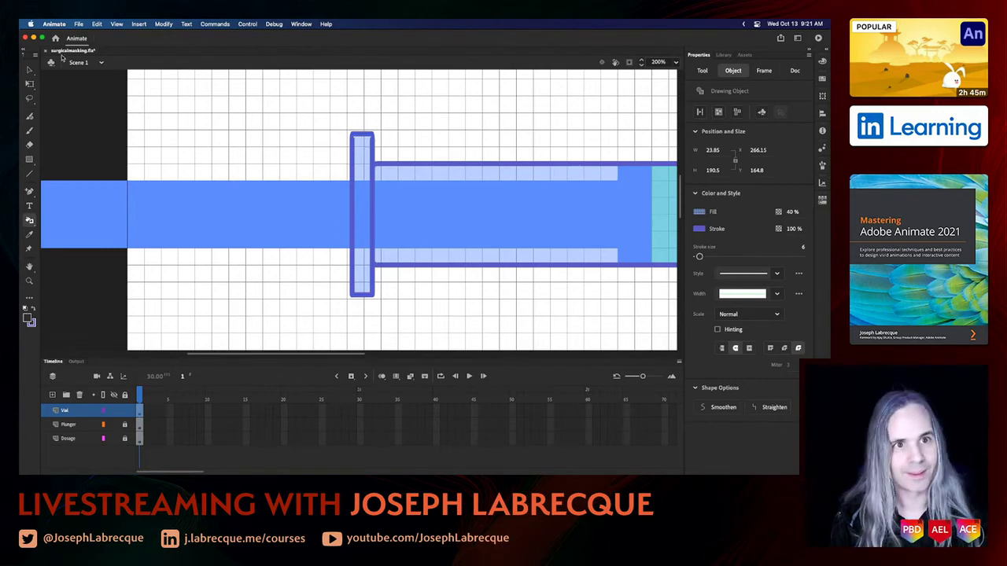
- Delete the narrow rectangle at the plunger-side end of the vial barrel
{"action": "left_click", "coordinate": [30, 69]}
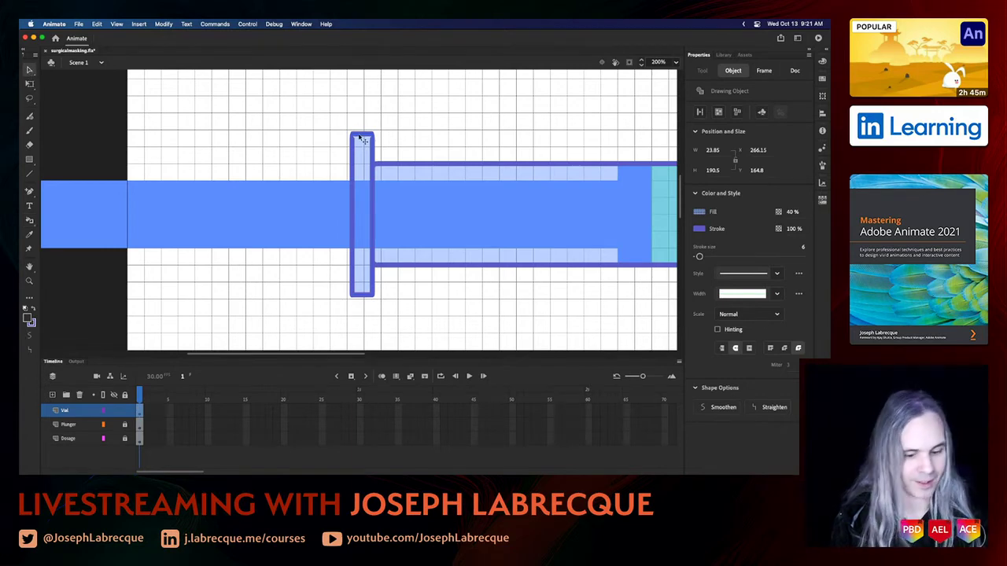
{"action": "key", "text": "Delete"}
- Draw a 20 by 200 px flange rectangle with a size 6 purple stroke and position it at X 270, Y 160 against the vial barrel
{"action": "left_click", "coordinate": [29, 160]}
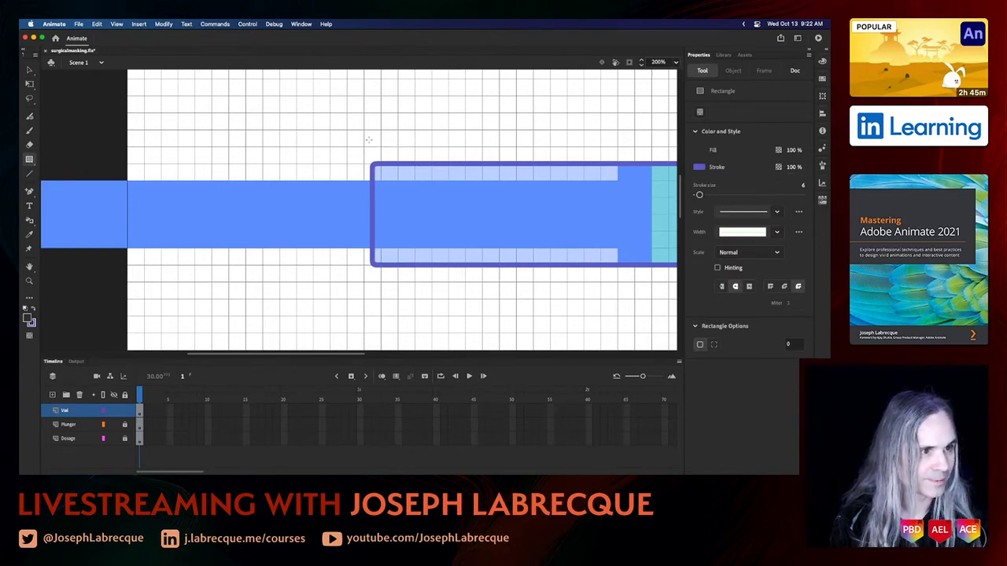
{"action": "mouse_move", "coordinate": [365, 128]}
{"action": "left_mouse_down"}
{"action": "mouse_move", "coordinate": [344, 163]}
{"action": "mouse_move", "coordinate": [345, 299]}
{"action": "left_mouse_up"}
{"action": "key", "text": "v"}
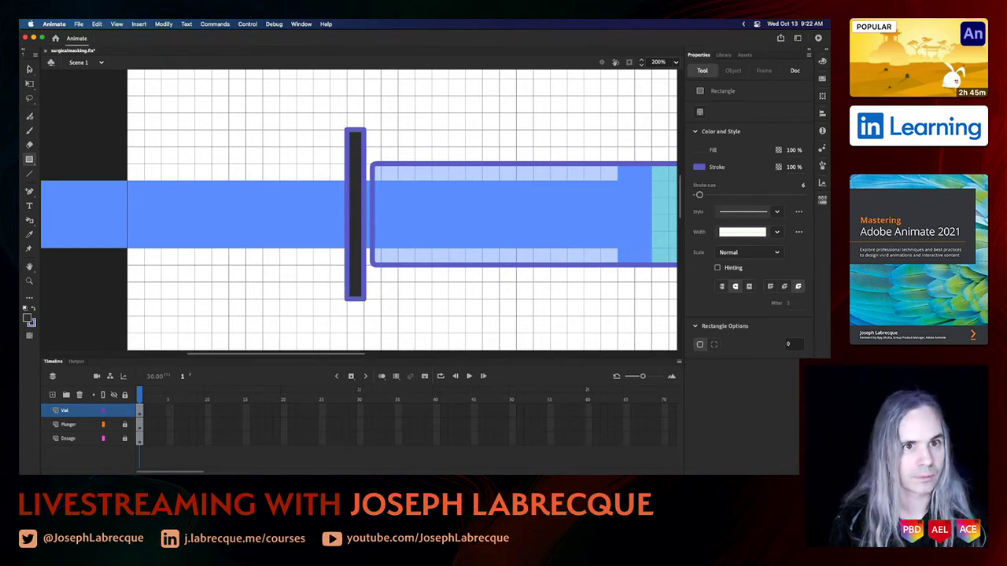
{"action": "left_click", "coordinate": [353, 151]}
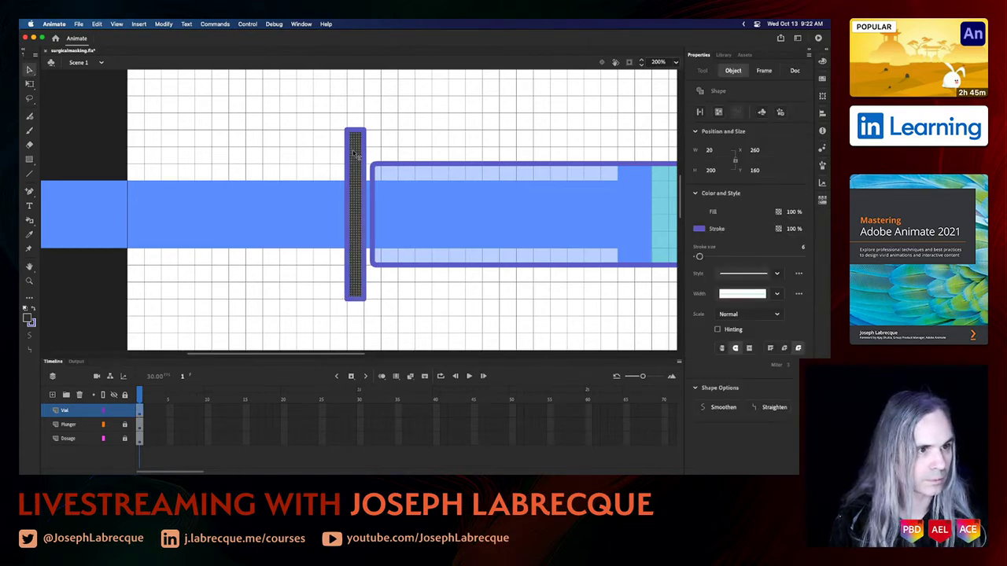
{"action": "left_click_drag", "start_coordinate": [353, 154], "coordinate": [359, 155]}
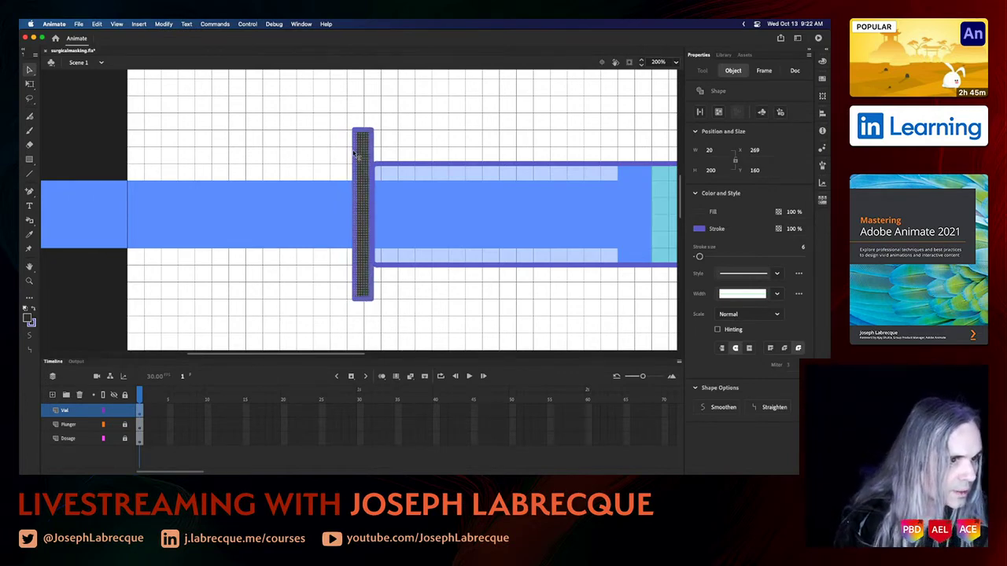
{"action": "key", "text": "Right"}
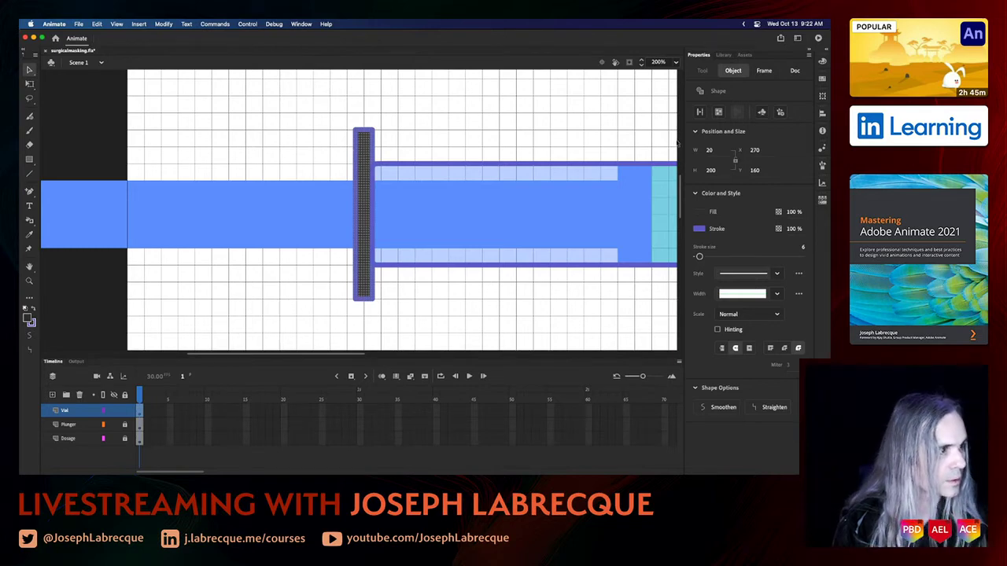
{"action": "left_click", "coordinate": [471, 307]}
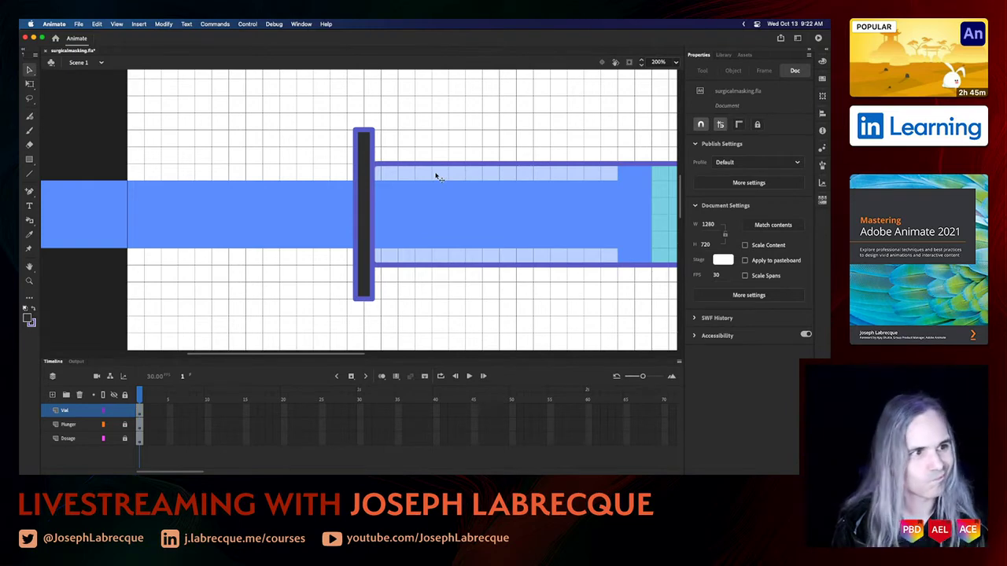
- Fill the flange rectangle with the light blue sampled from the vial barrel and set the fill alpha to 60%
{"action": "left_click", "coordinate": [367, 154]}
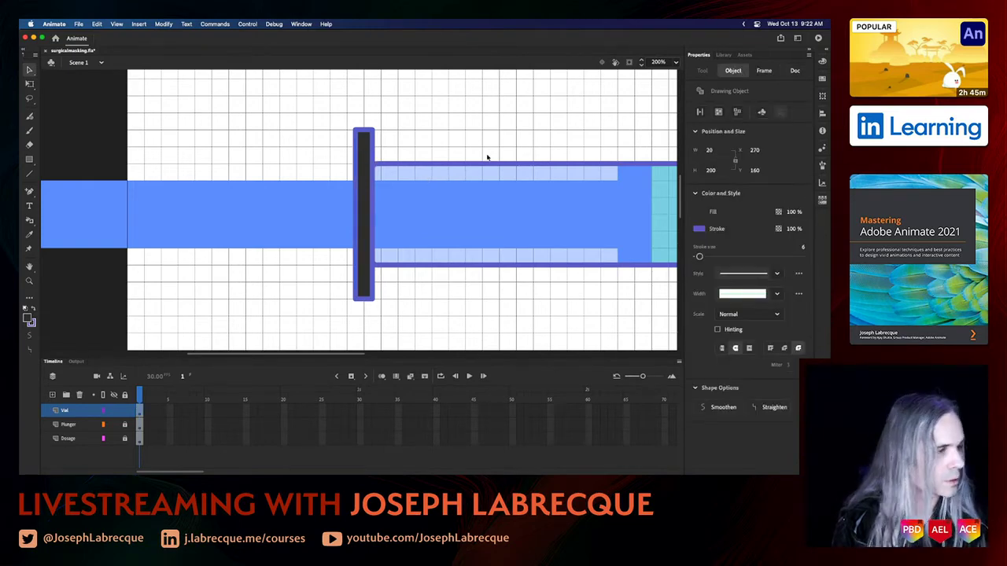
{"action": "left_click", "coordinate": [700, 213]}
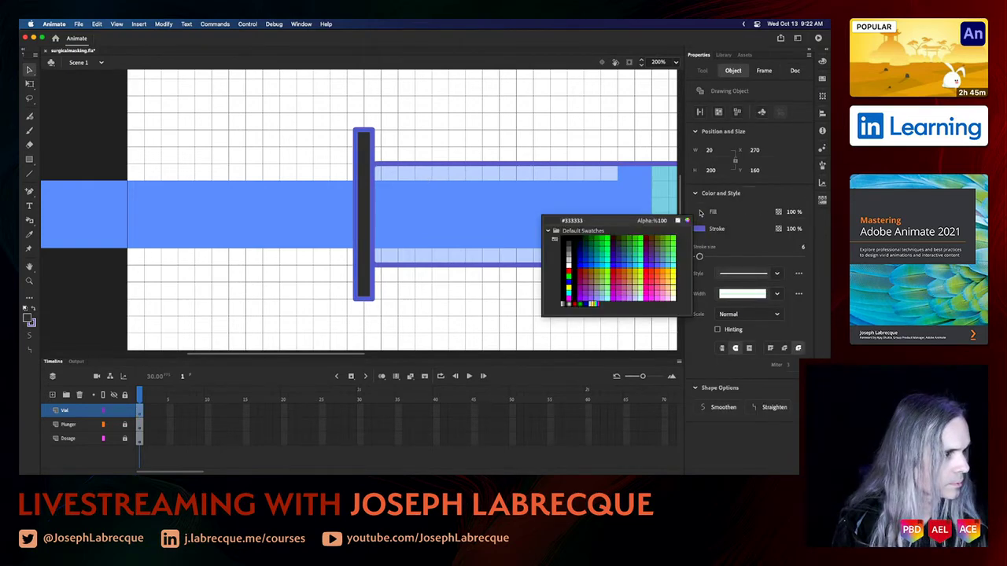
{"action": "left_click", "coordinate": [477, 258]}
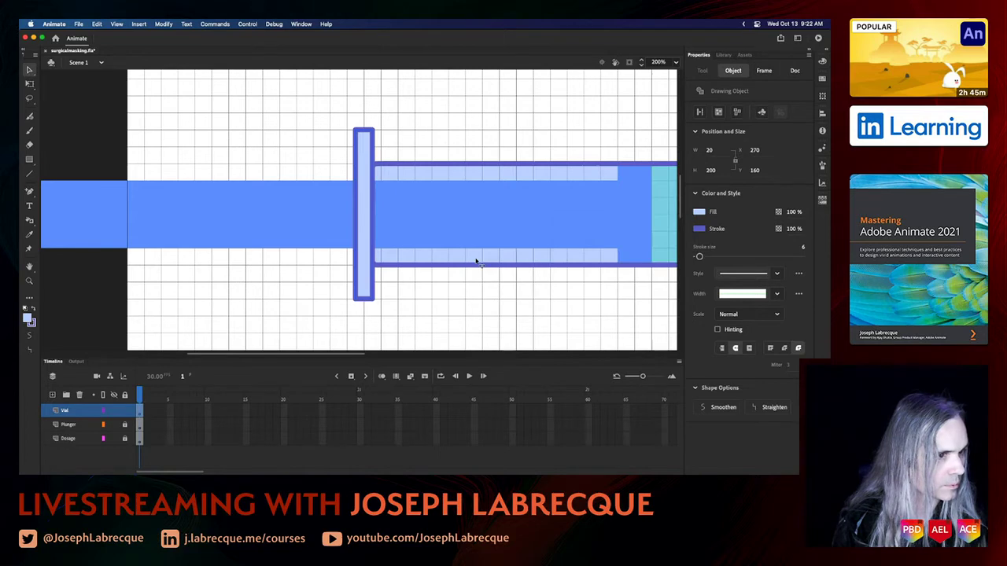
{"action": "left_click", "coordinate": [792, 212]}
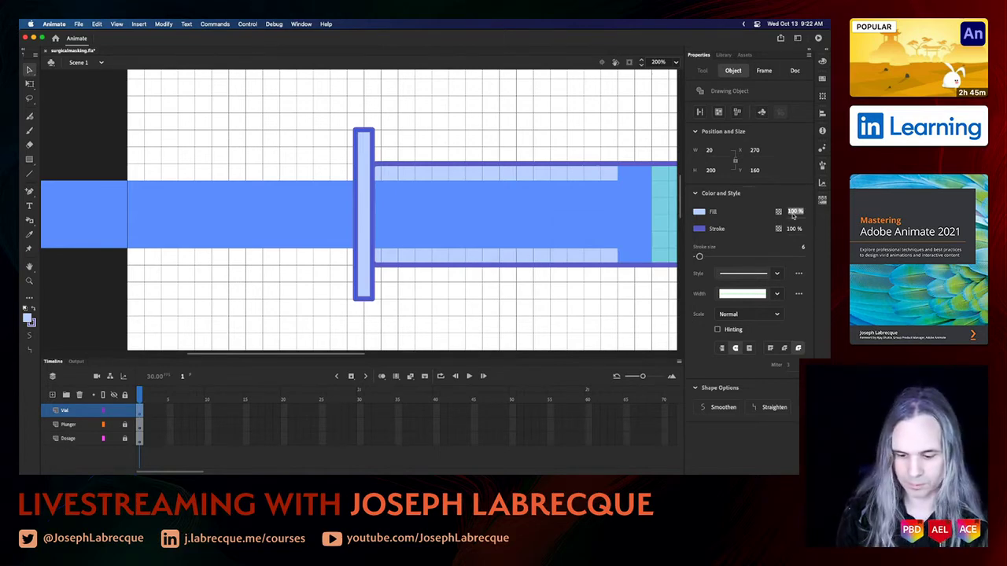
{"action": "type", "text": "60"}
{"action": "key", "text": "Return"}
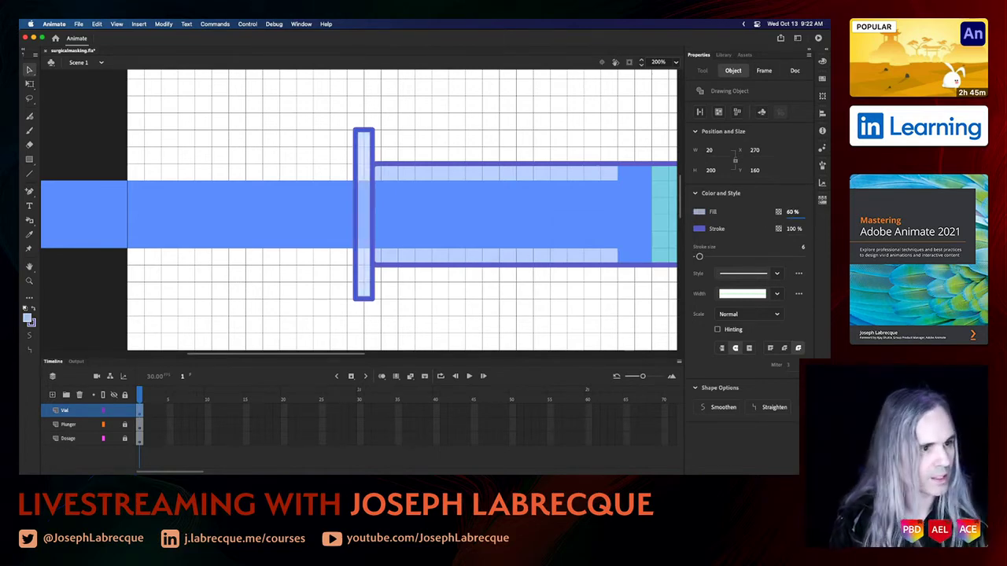
{"action": "left_click", "coordinate": [596, 299]}
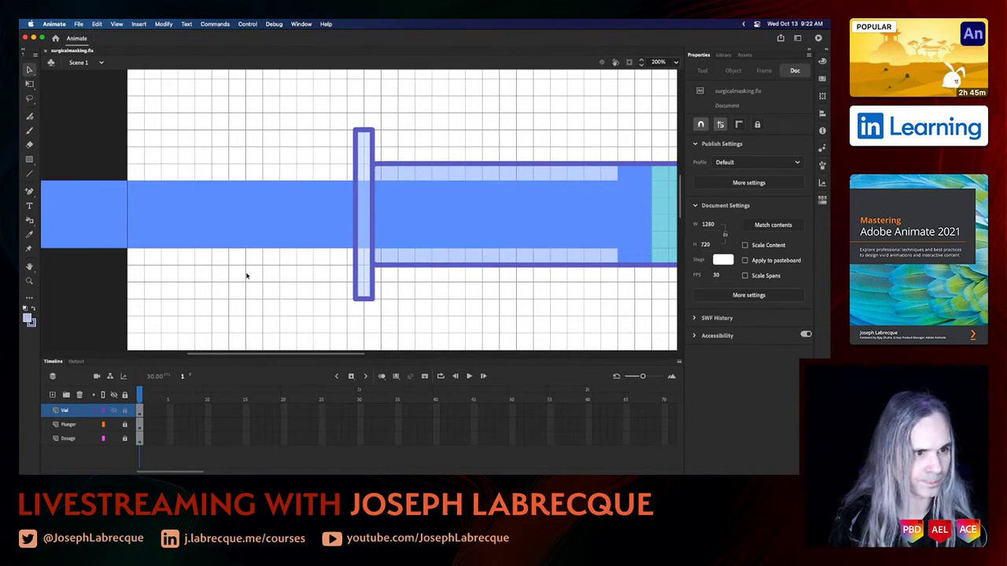
- Fit the artwork in view and change the grey tip rectangle's solid fill to a black-to-white linear gradient
{"action": "left_click", "coordinate": [675, 62]}
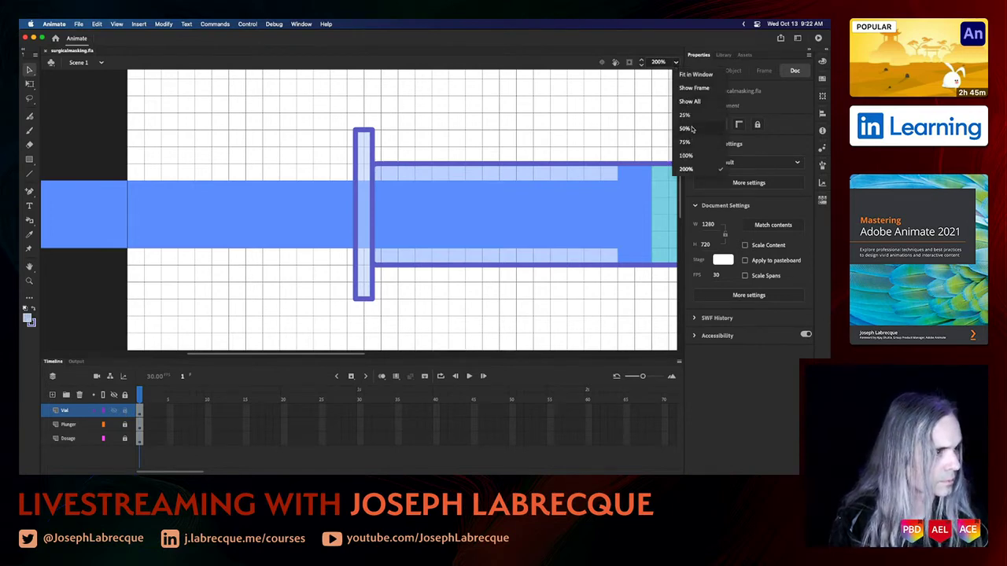
{"action": "left_click", "coordinate": [694, 75]}
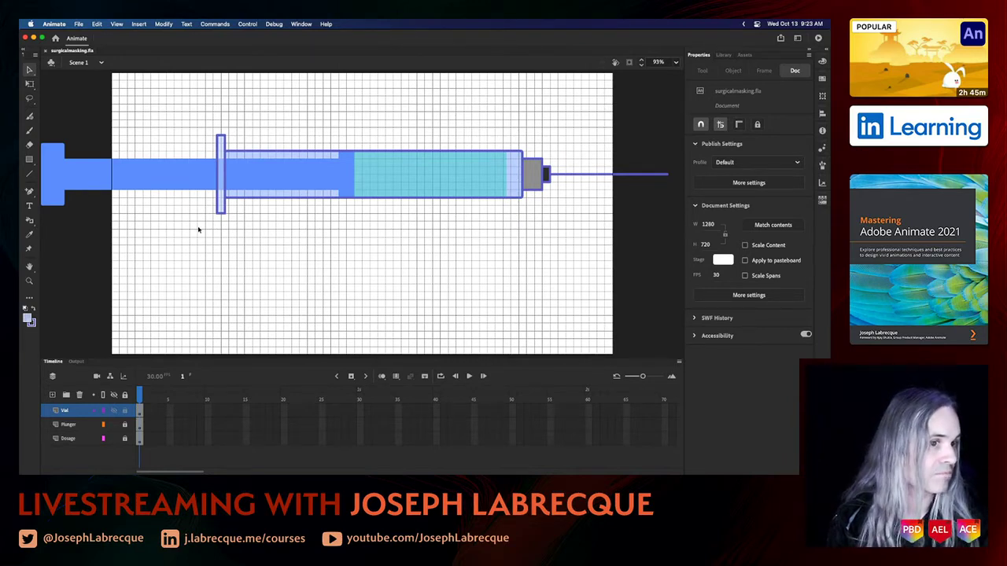
{"action": "left_click", "coordinate": [534, 180]}
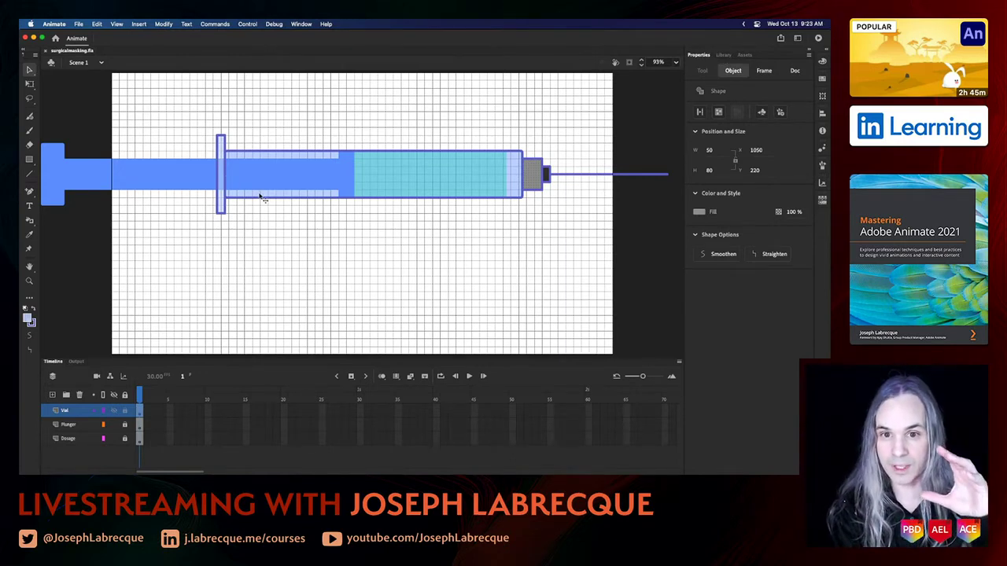
{"action": "left_click", "coordinate": [822, 61]}
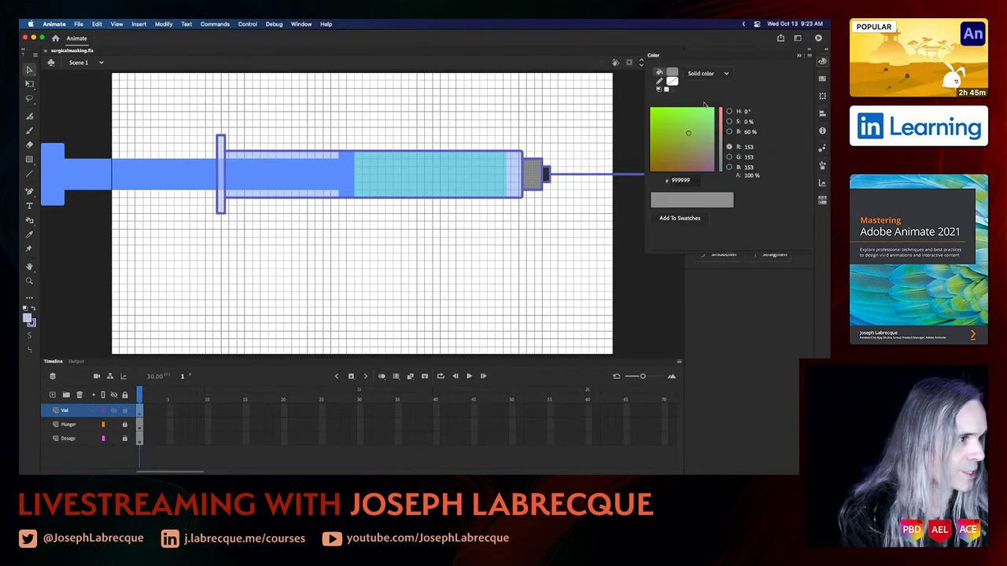
{"action": "left_click", "coordinate": [706, 73]}
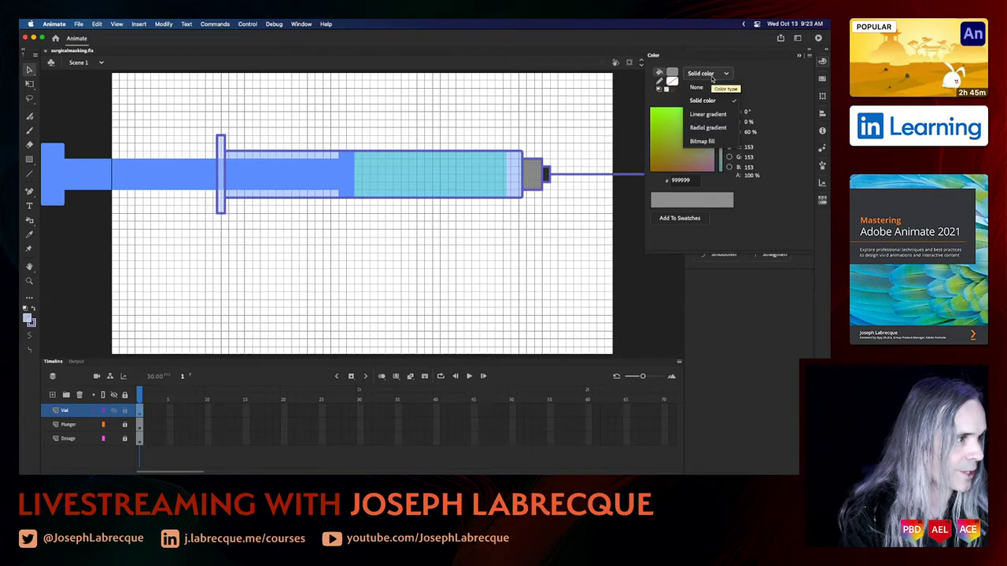
{"action": "left_click", "coordinate": [717, 115]}
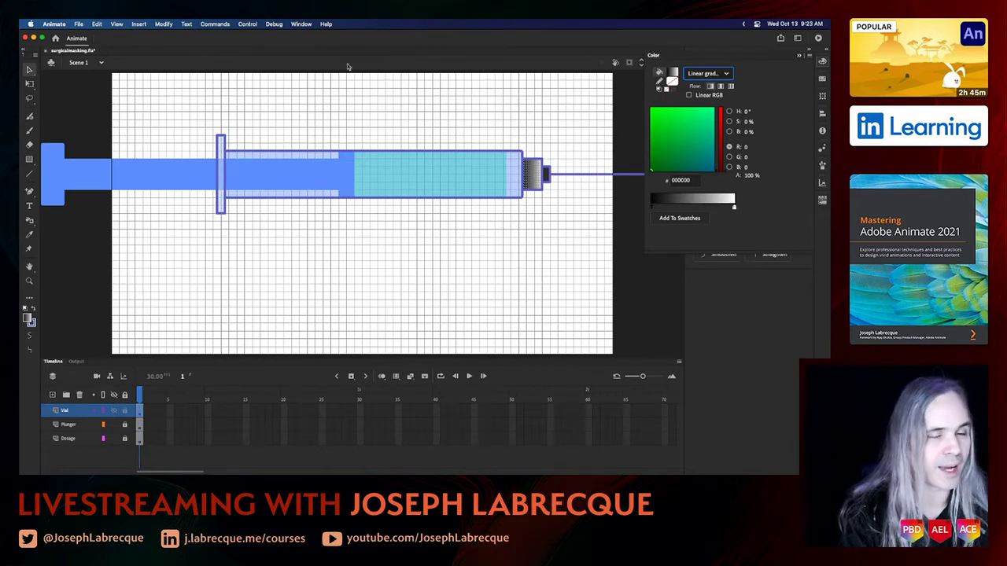
{"action": "left_click", "coordinate": [424, 130]}
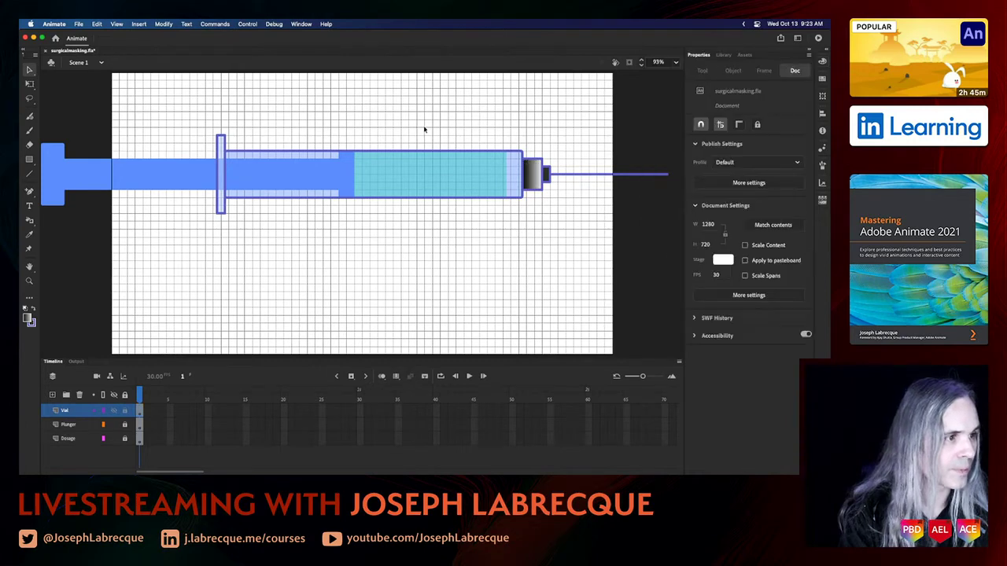
- Rotate the tip rectangle's gradient to run vertically with the Gradient Transform tool and shift its centre upward
{"action": "left_click", "coordinate": [533, 184]}
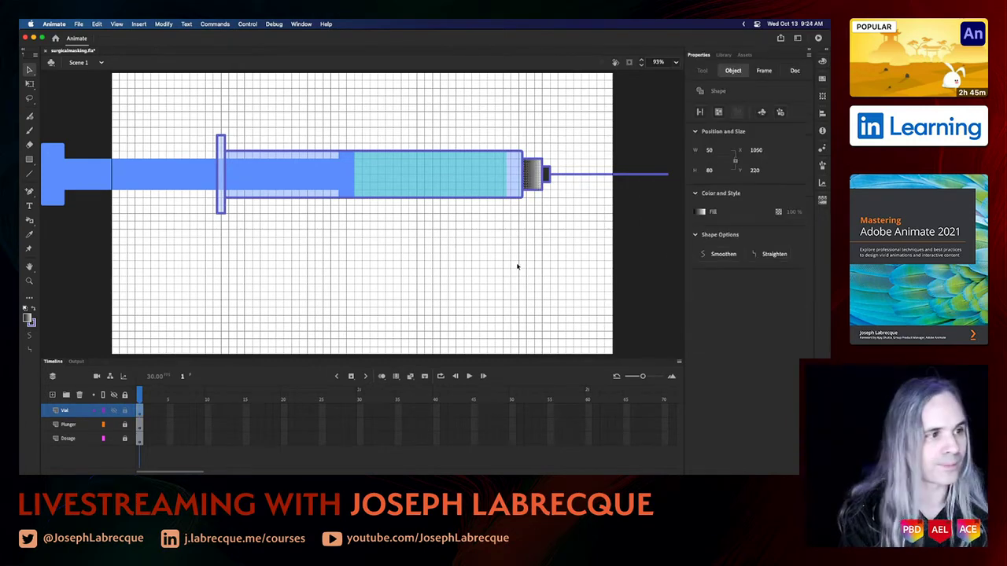
{"action": "left_click", "coordinate": [30, 84]}
{"action": "left_click", "coordinate": [65, 95]}
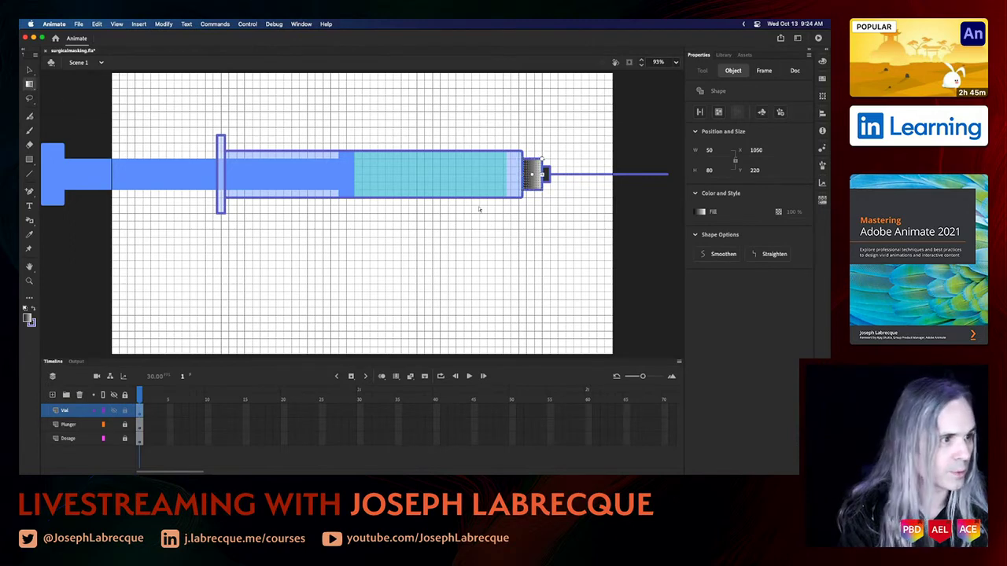
{"action": "mouse_move", "coordinate": [541, 160]}
{"action": "left_mouse_down"}
{"action": "mouse_move", "coordinate": [519, 162]}
{"action": "mouse_move", "coordinate": [525, 135]}
{"action": "mouse_move", "coordinate": [527, 150]}
{"action": "left_mouse_up"}
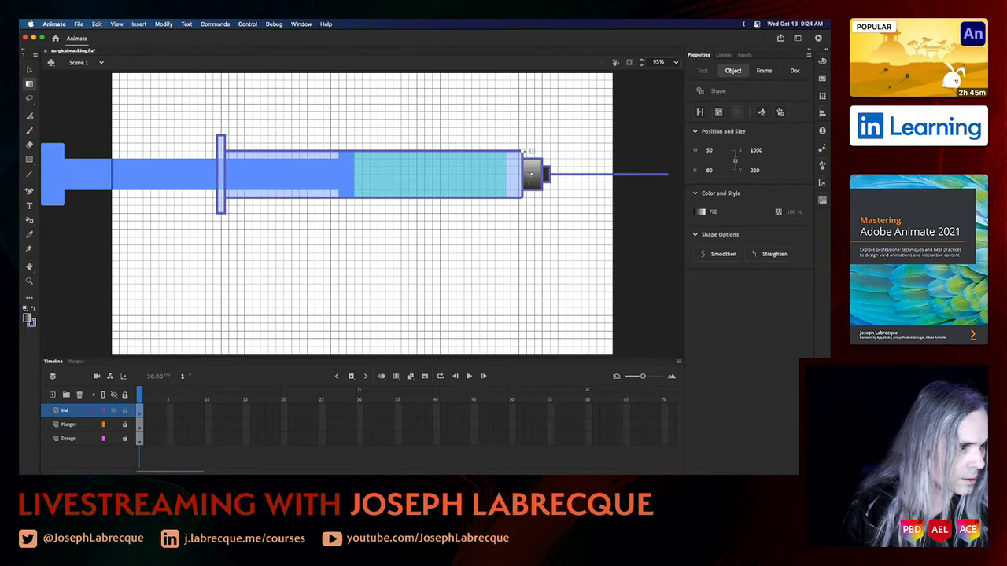
{"action": "mouse_move", "coordinate": [531, 171]}
{"action": "left_mouse_down"}
{"action": "mouse_move", "coordinate": [533, 181]}
{"action": "mouse_move", "coordinate": [532, 166]}
{"action": "left_mouse_up"}
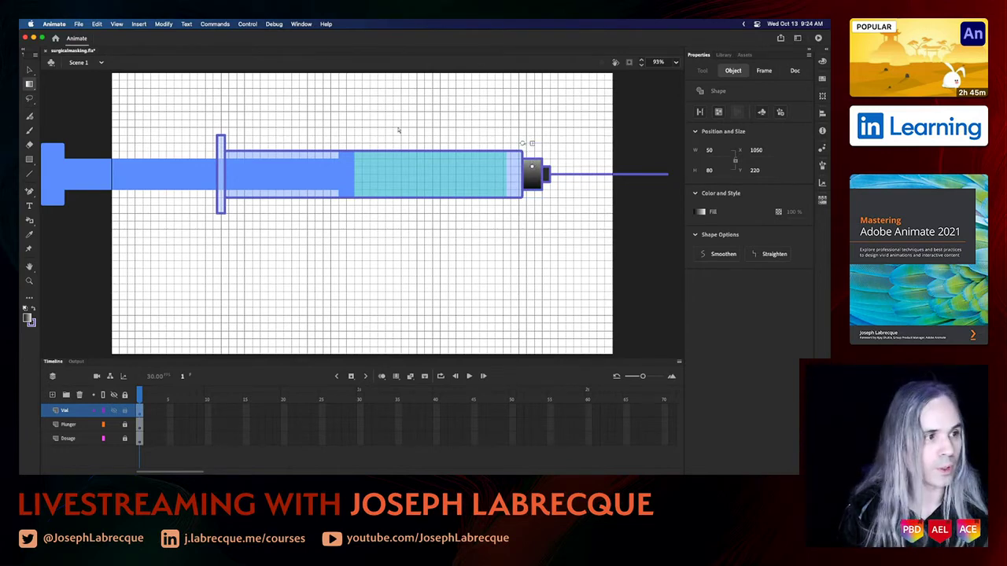
- Turn off all snapping: Snap Align, Grid, Guides, Pixels, Objects and Bitmaps to Pixels
{"action": "left_click", "coordinate": [117, 24]}
{"action": "mouse_move", "coordinate": [137, 85]}
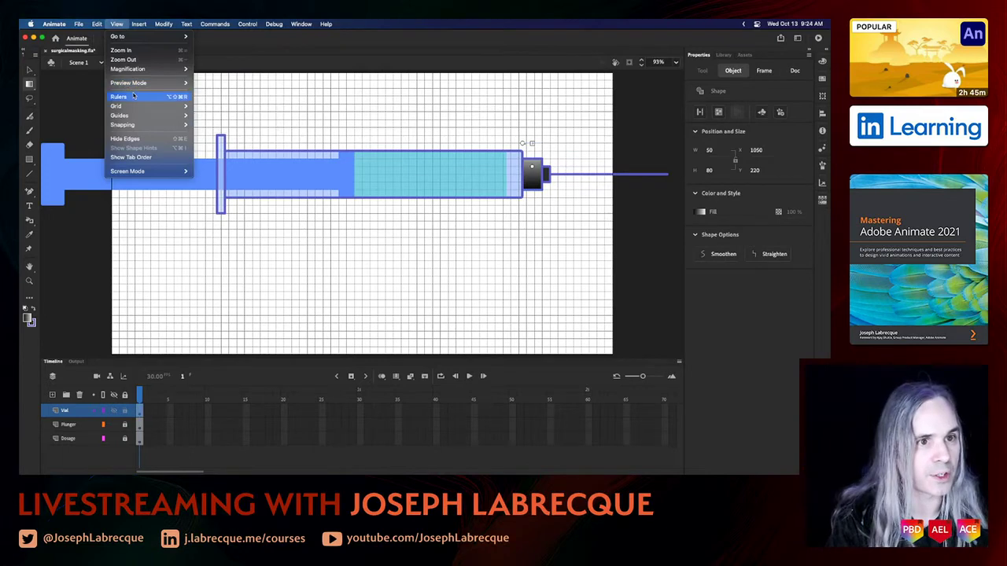
{"action": "mouse_move", "coordinate": [140, 107]}
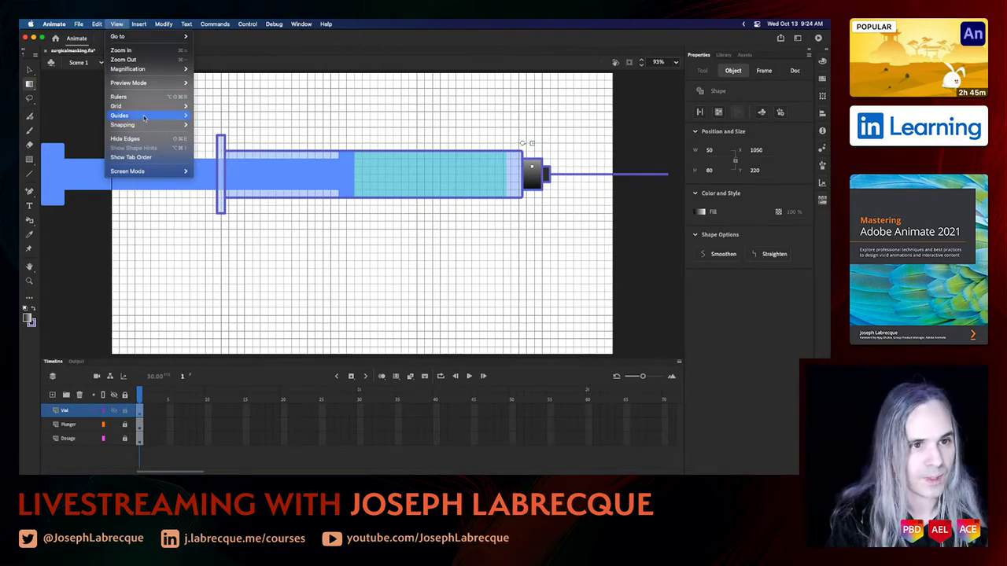
{"action": "mouse_move", "coordinate": [151, 125]}
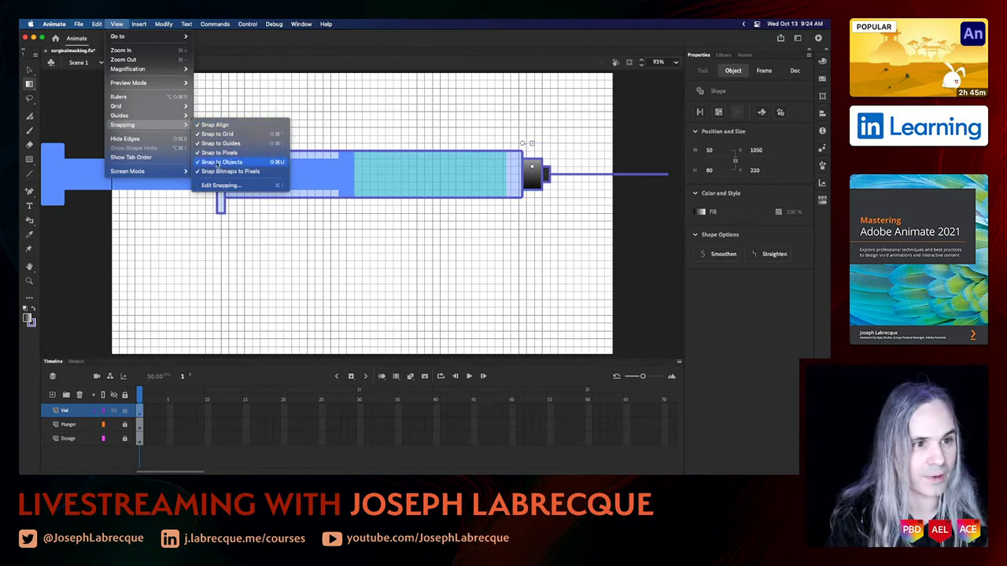
{"action": "left_click", "coordinate": [220, 186]}
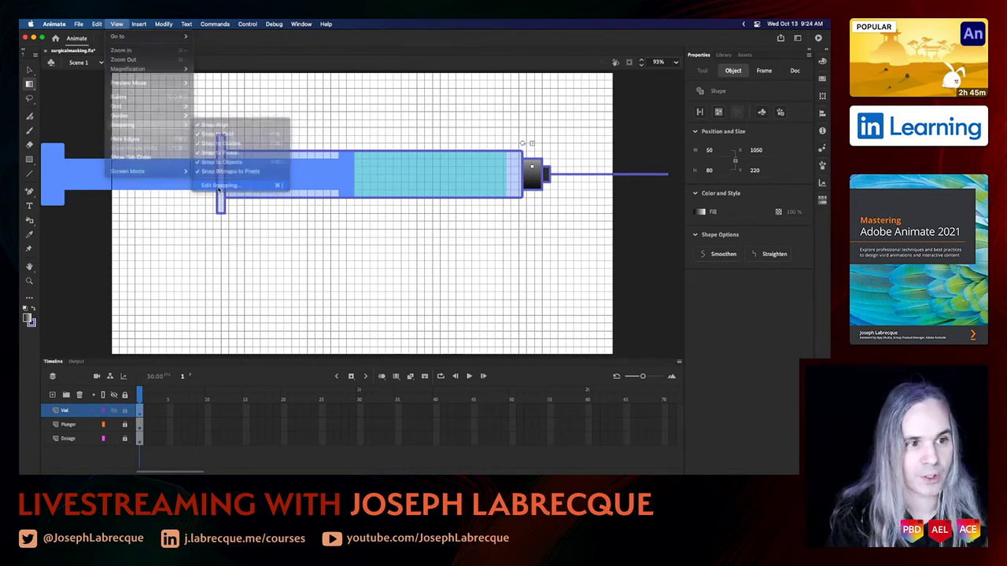
{"action": "left_click", "coordinate": [352, 144]}
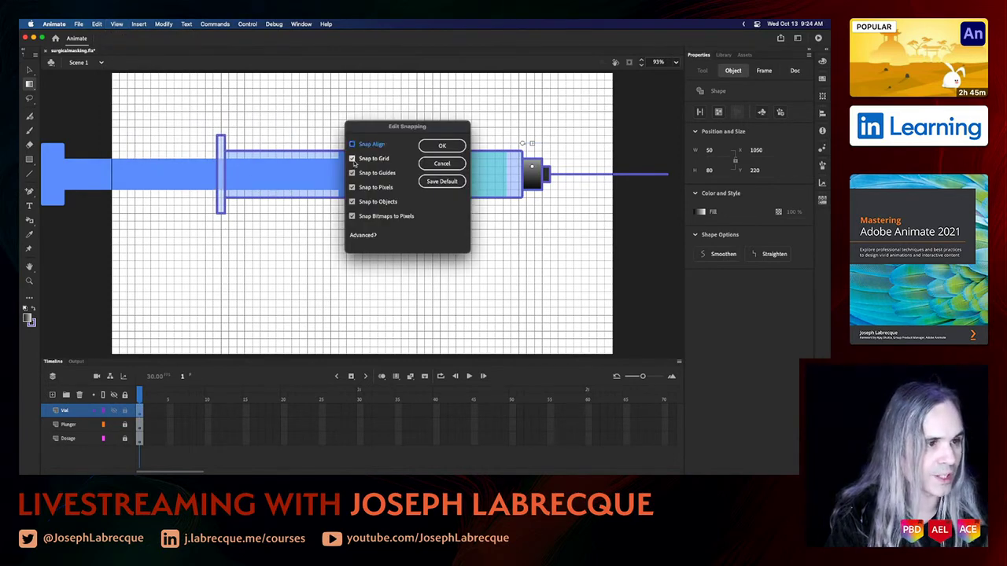
{"action": "left_click", "coordinate": [352, 158]}
{"action": "left_click", "coordinate": [353, 173]}
{"action": "left_click", "coordinate": [352, 187]}
{"action": "left_click", "coordinate": [352, 202]}
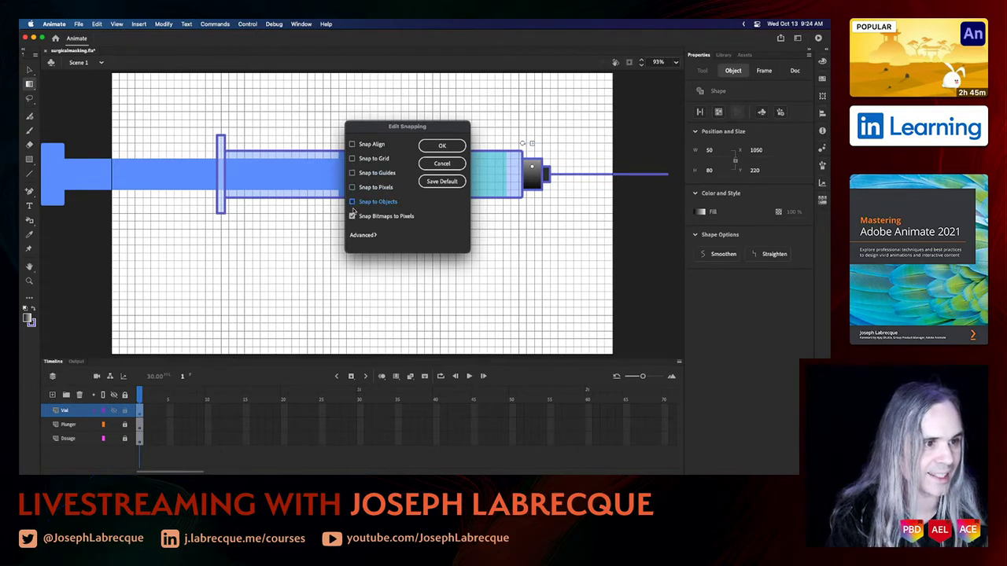
{"action": "left_click", "coordinate": [353, 215]}
{"action": "left_click", "coordinate": [442, 145]}
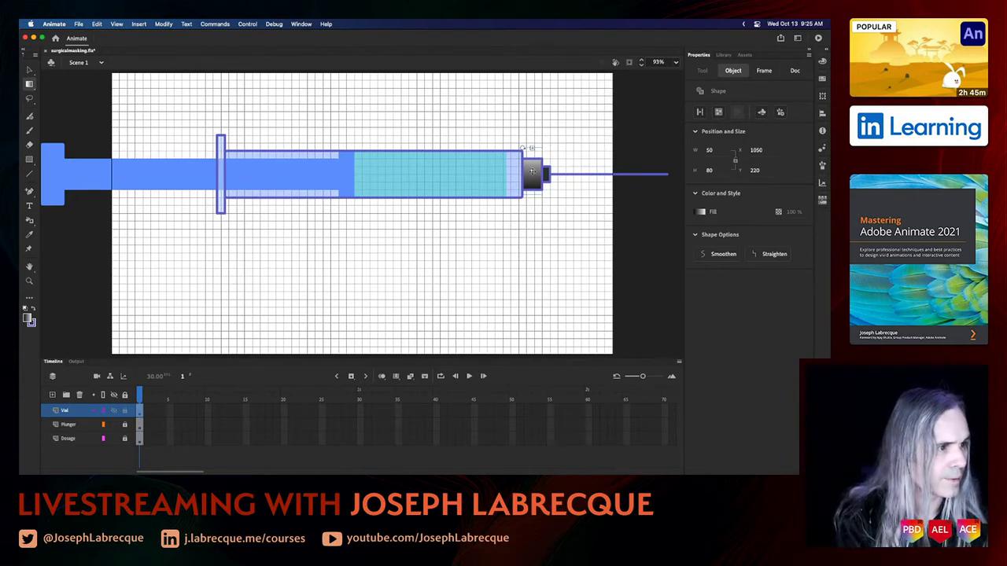
{"action": "left_click", "coordinate": [562, 191]}
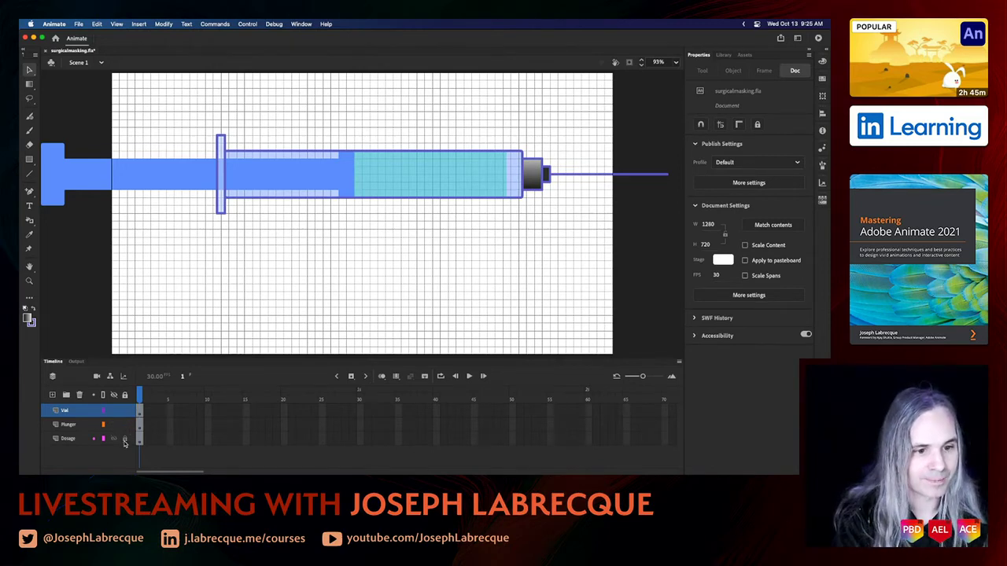
- Change the plunger shape's solid blue fill to a linear gradient
{"action": "left_click", "coordinate": [93, 177]}
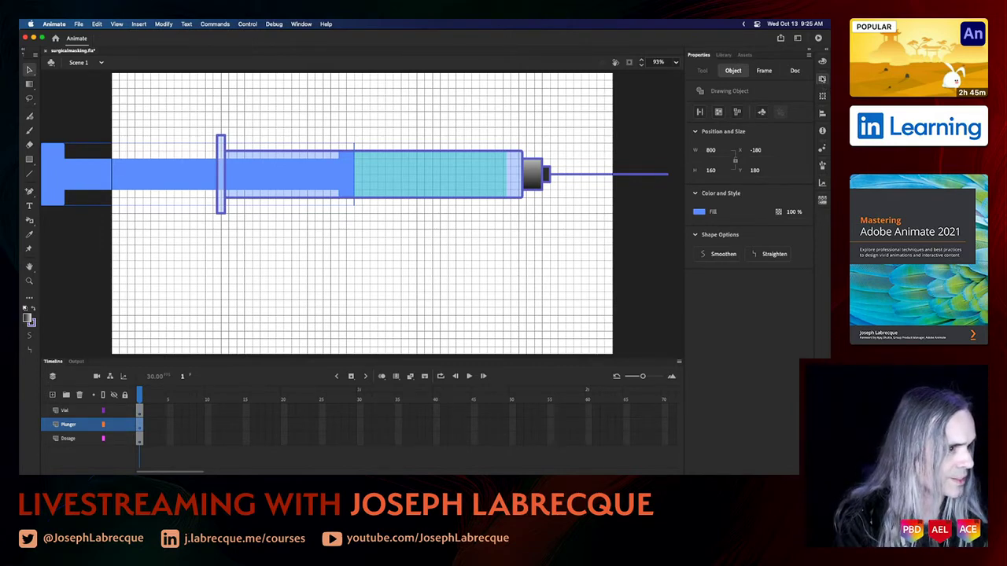
{"action": "left_click", "coordinate": [822, 62]}
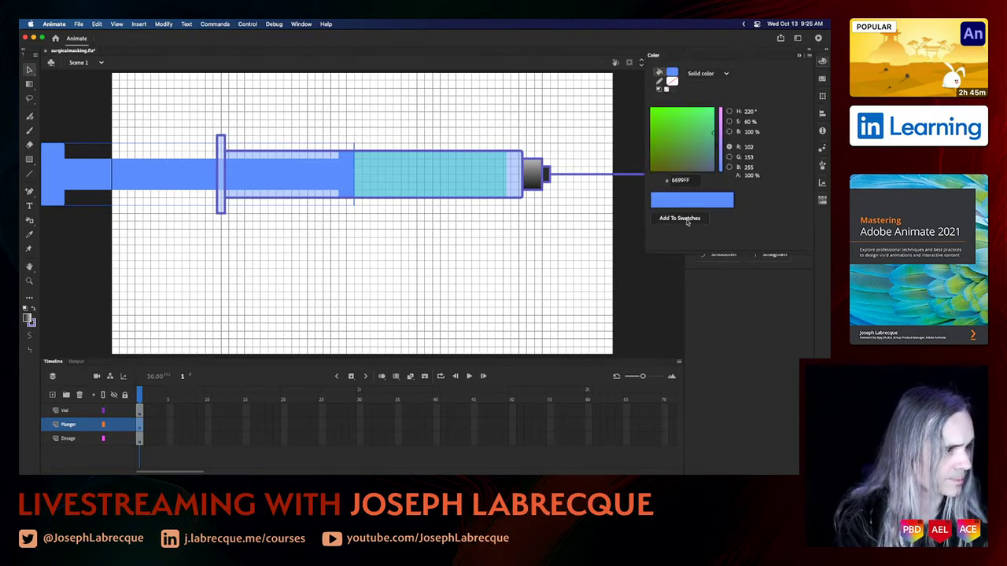
{"action": "left_click", "coordinate": [710, 75]}
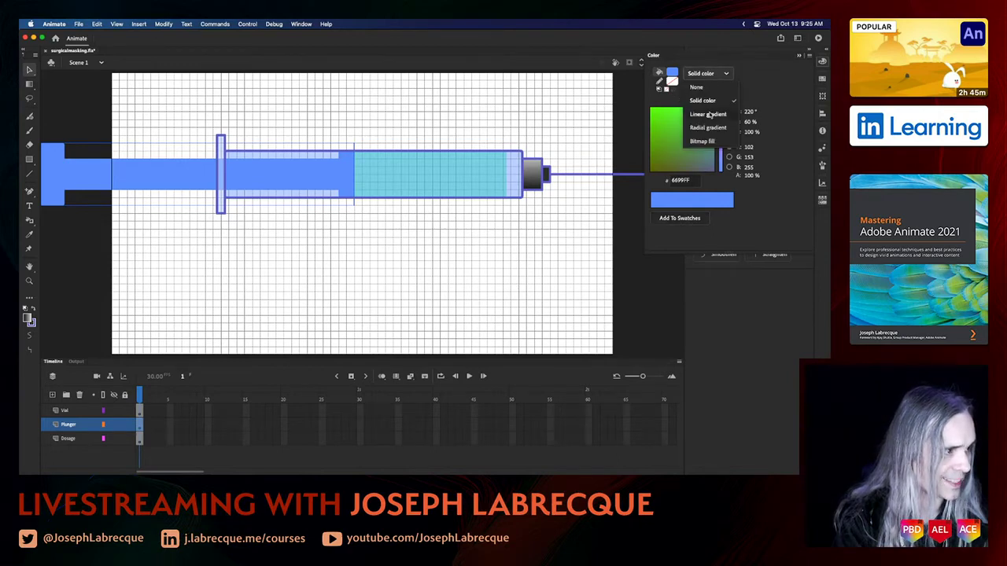
{"action": "left_click", "coordinate": [708, 114]}
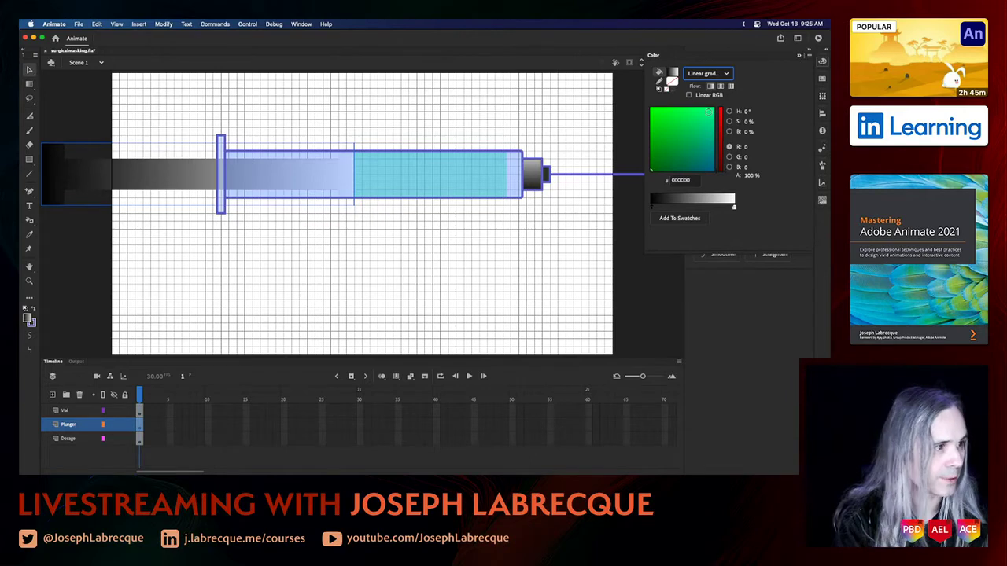
- Recolour the white stop of the plunger's gradient to bright blue 2E94FF
{"action": "left_click", "coordinate": [733, 208]}
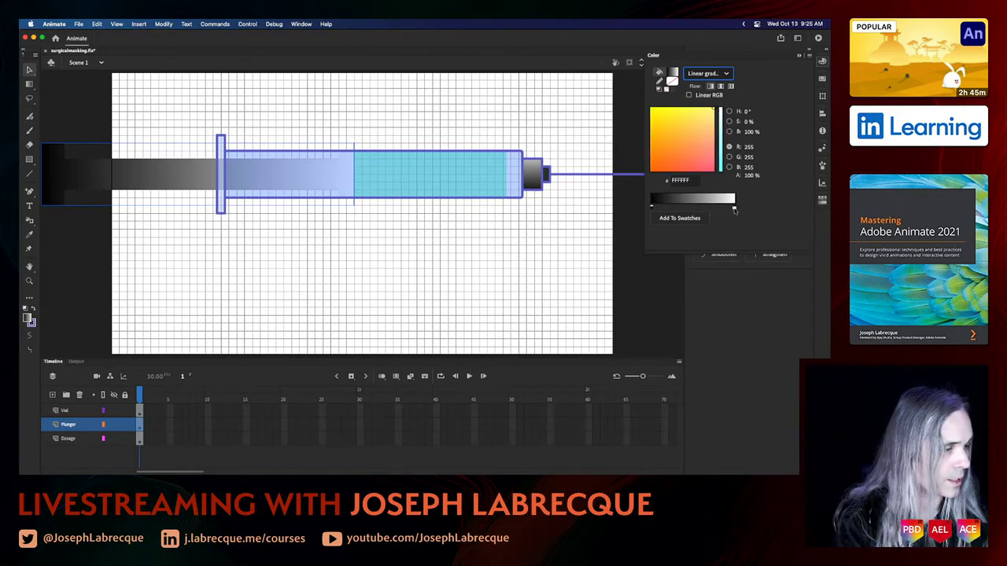
{"action": "left_click", "coordinate": [728, 121]}
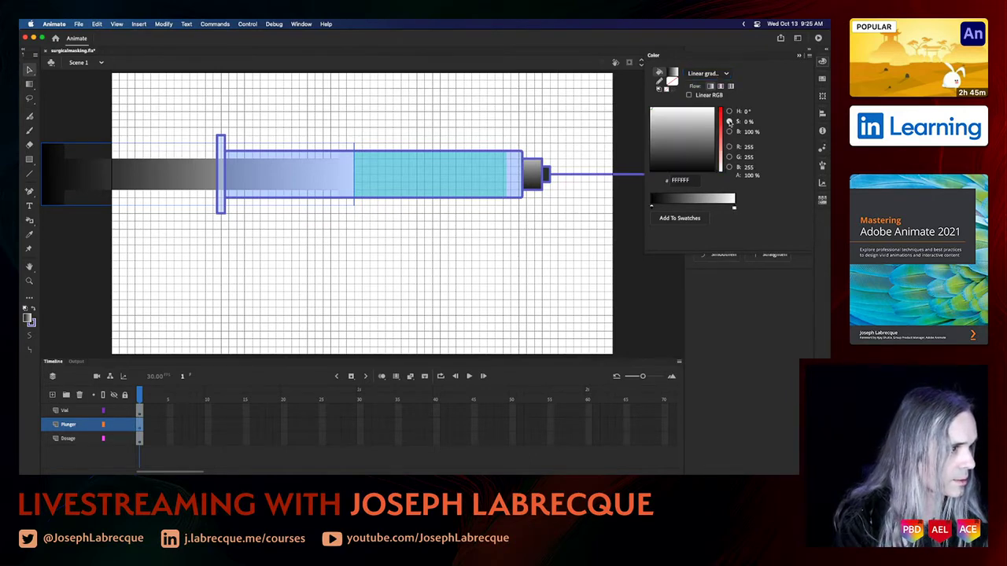
{"action": "left_click", "coordinate": [729, 132]}
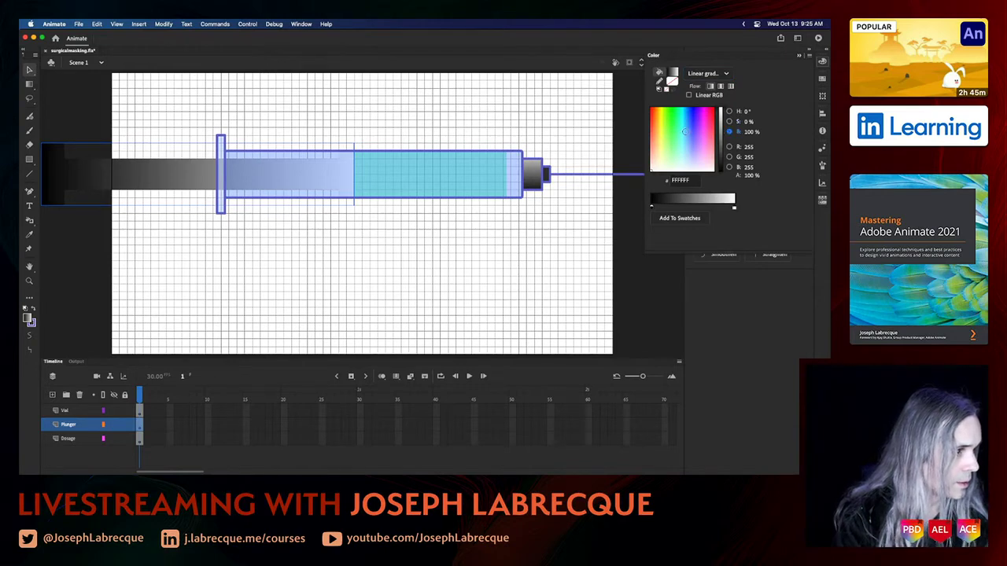
{"action": "left_click_drag", "start_coordinate": [688, 130], "coordinate": [686, 119]}
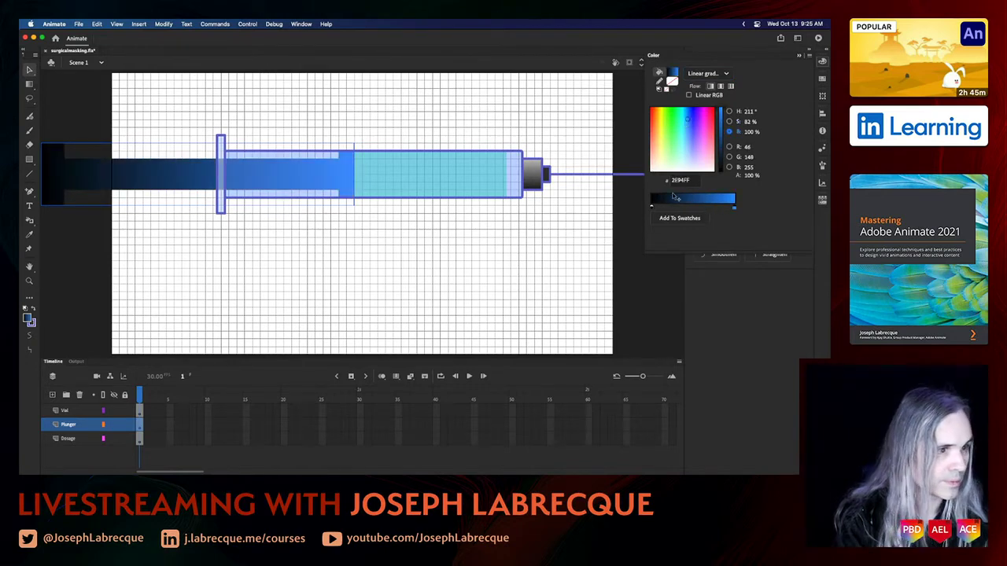
- Recolour the black stop of the plunger's gradient to dark blue 2D4D82
{"action": "left_click", "coordinate": [651, 207]}
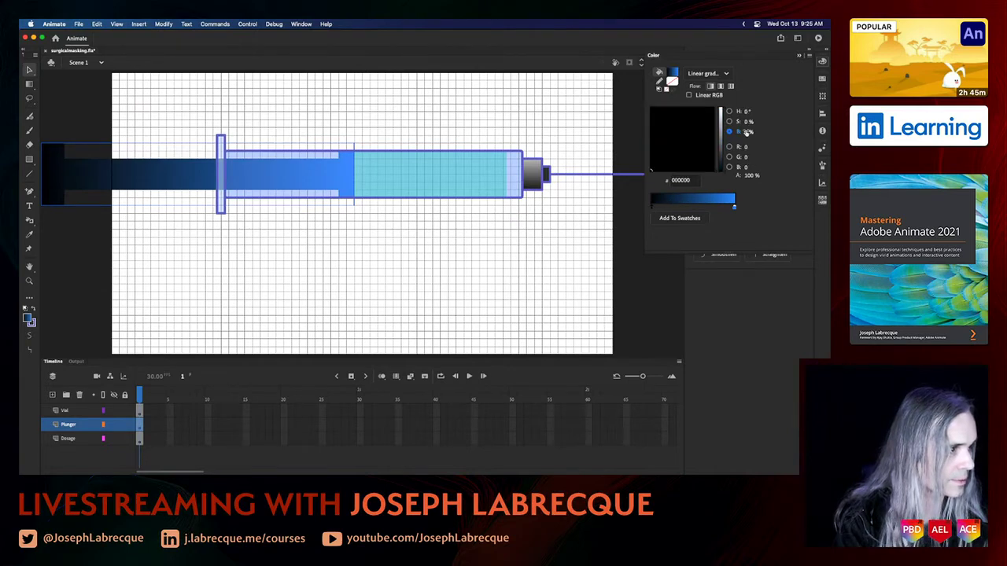
{"action": "left_click", "coordinate": [729, 122]}
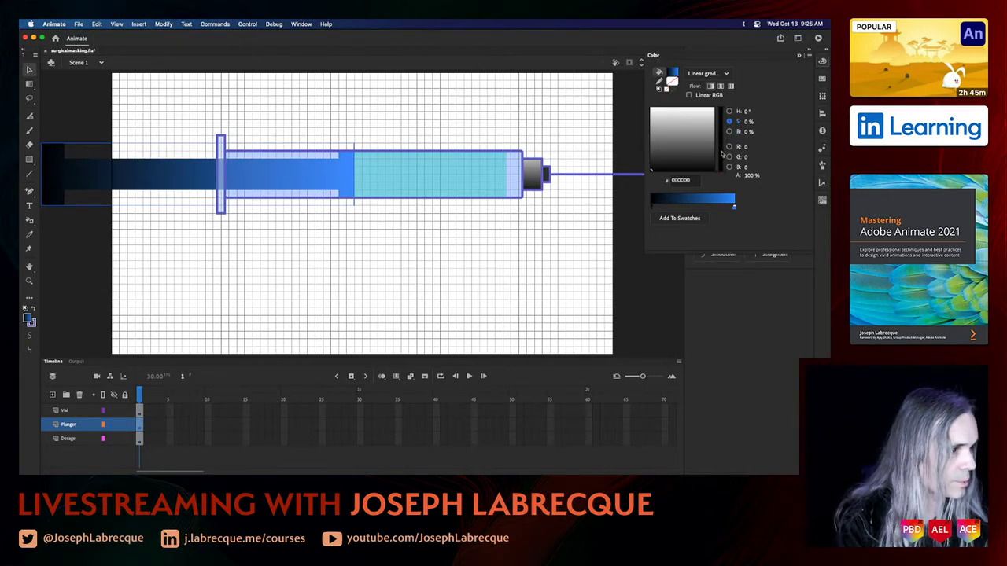
{"action": "left_click_drag", "start_coordinate": [717, 155], "coordinate": [717, 138]}
{"action": "mouse_move", "coordinate": [657, 138]}
{"action": "left_mouse_down"}
{"action": "mouse_move", "coordinate": [660, 161]}
{"action": "mouse_move", "coordinate": [690, 154]}
{"action": "mouse_move", "coordinate": [688, 130]}
{"action": "left_mouse_up"}
{"action": "left_click", "coordinate": [729, 132]}
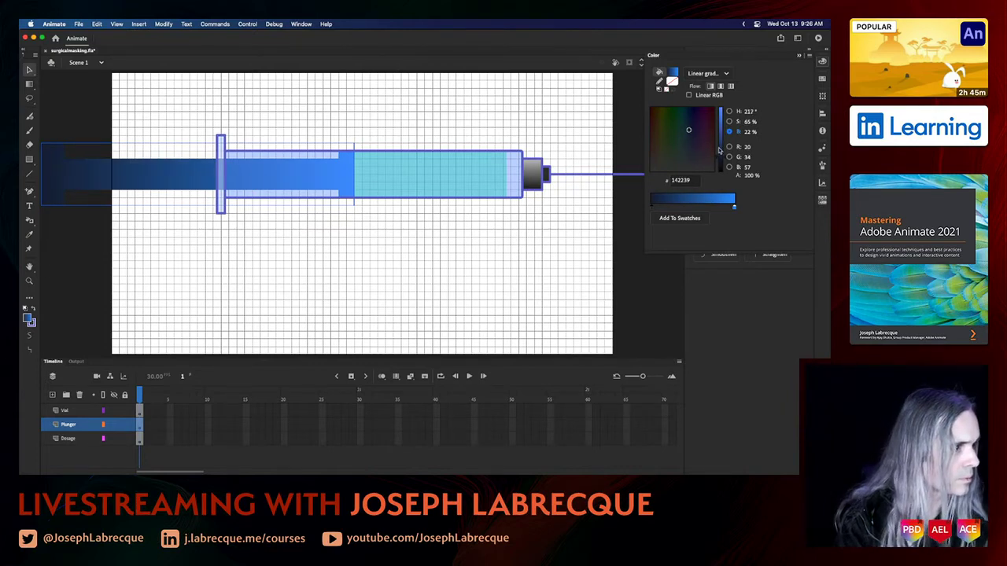
{"action": "left_click_drag", "start_coordinate": [720, 159], "coordinate": [717, 141]}
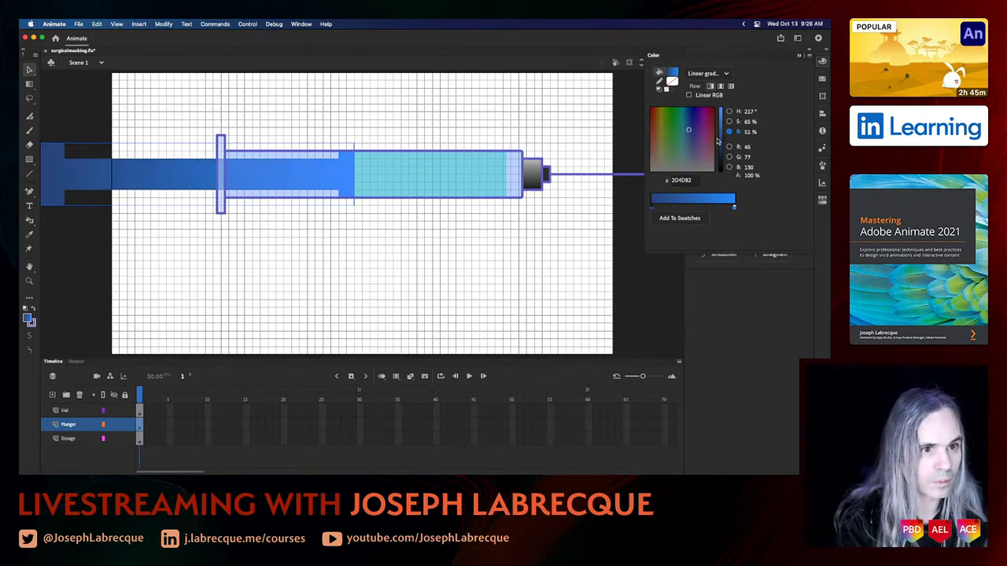
- Darken the bright blue stop of the plunger's gradient to 2884E3 and add the gradient to the swatches
{"action": "left_click", "coordinate": [735, 208]}
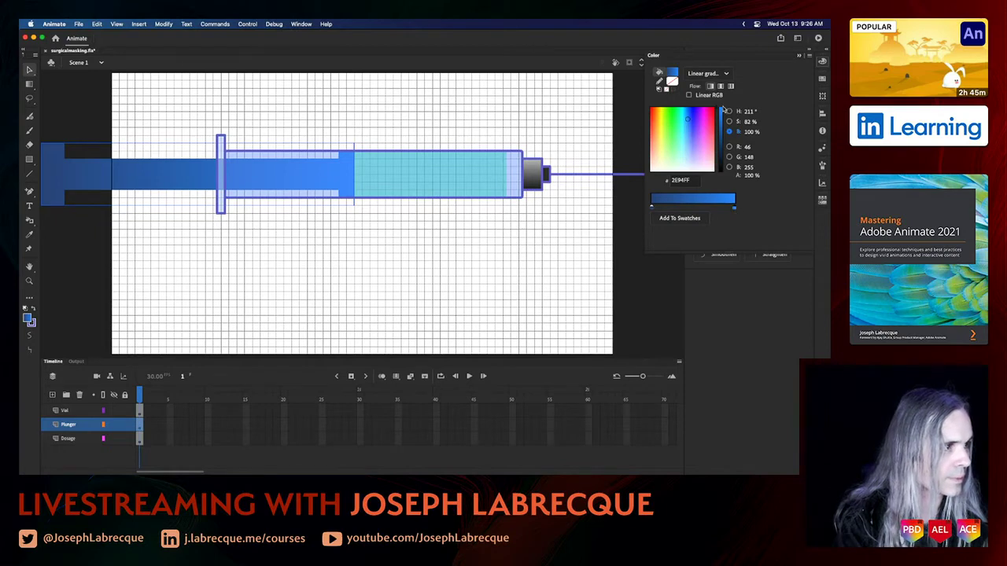
{"action": "left_click", "coordinate": [722, 111]}
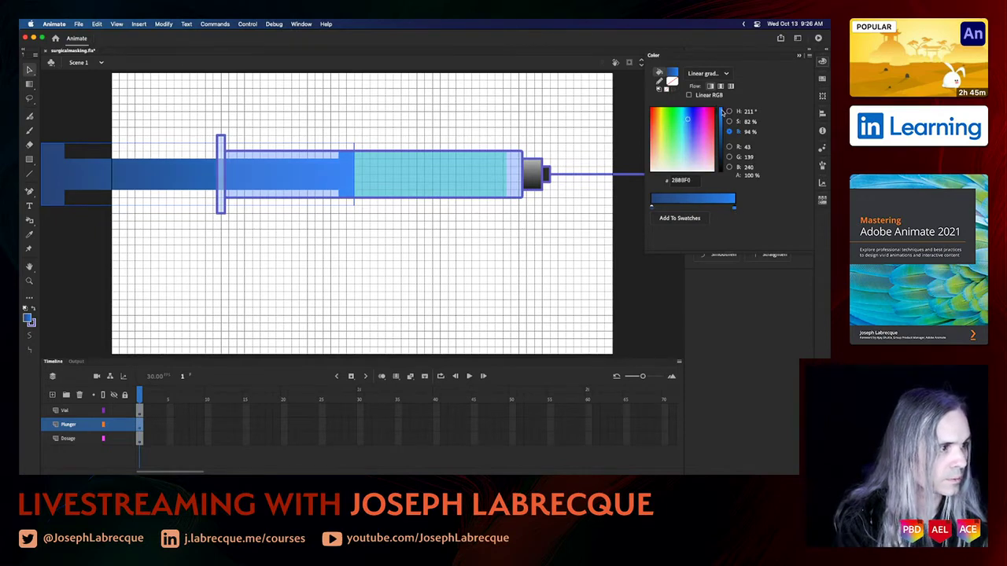
{"action": "left_click_drag", "start_coordinate": [722, 114], "coordinate": [722, 116]}
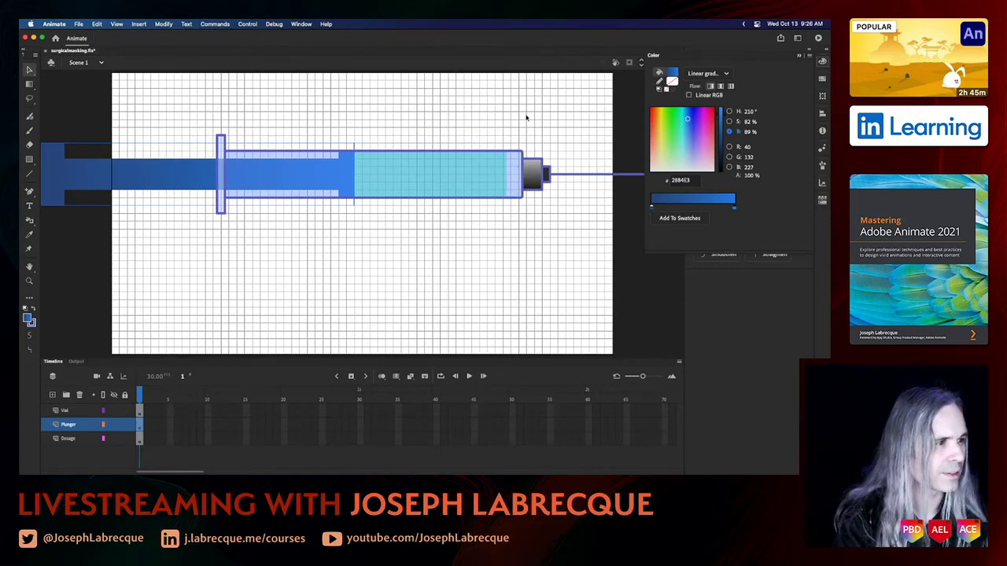
{"action": "left_click", "coordinate": [687, 221]}
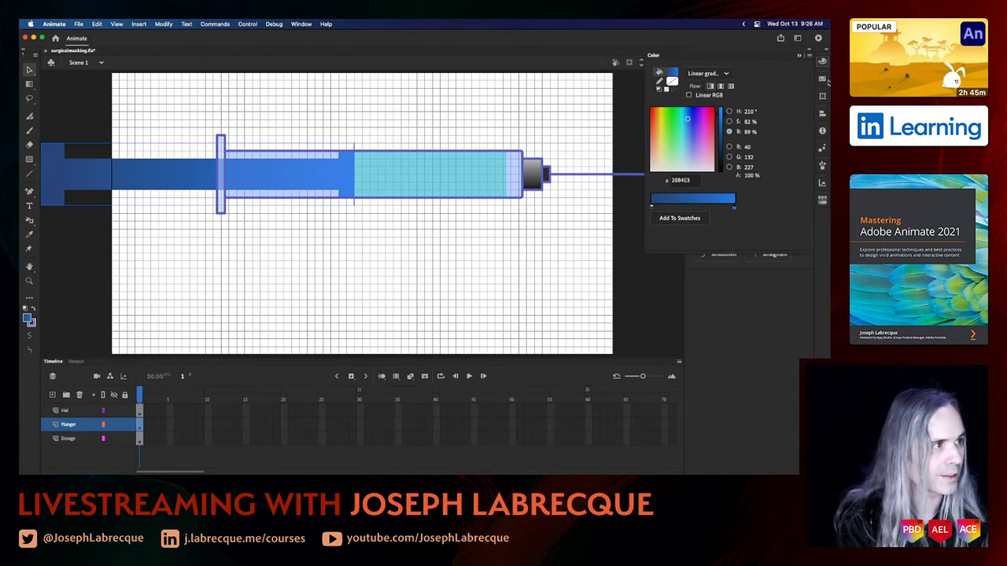
- Rotate the plunger's gradient 90 degrees so it shades vertically, and shrink it to roughly the plunger's height
{"action": "left_click", "coordinate": [822, 80]}
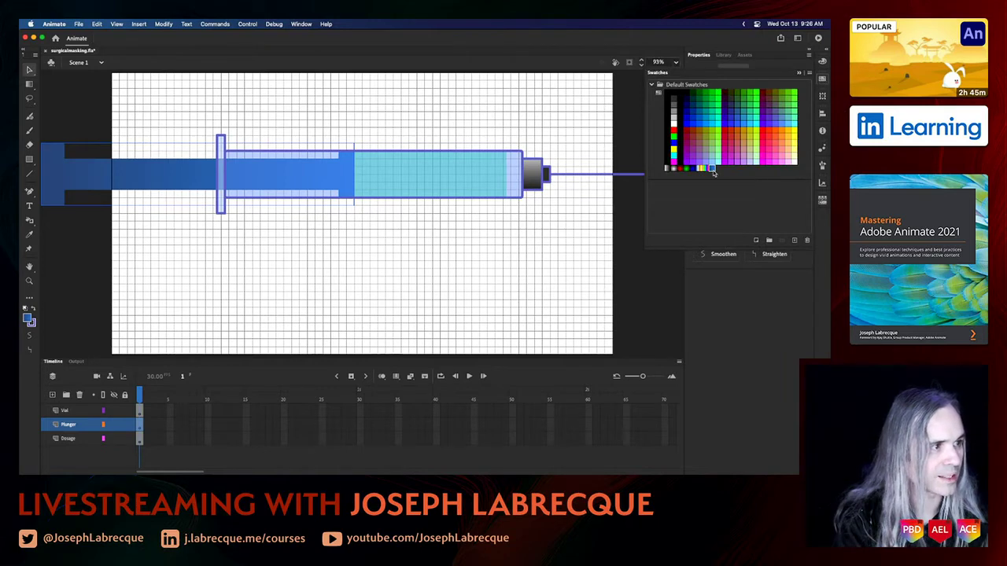
{"action": "left_click", "coordinate": [732, 331]}
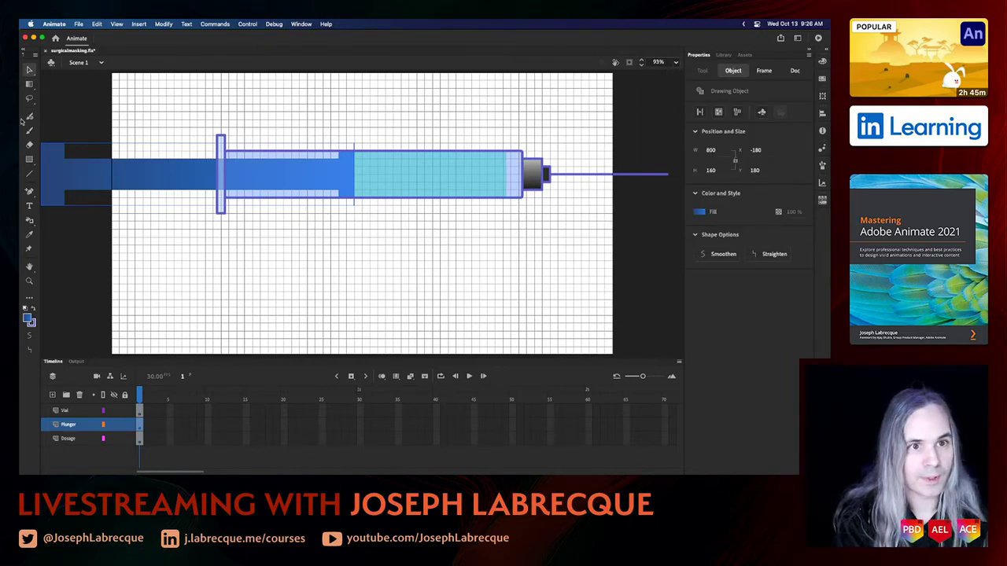
{"action": "left_click", "coordinate": [30, 83]}
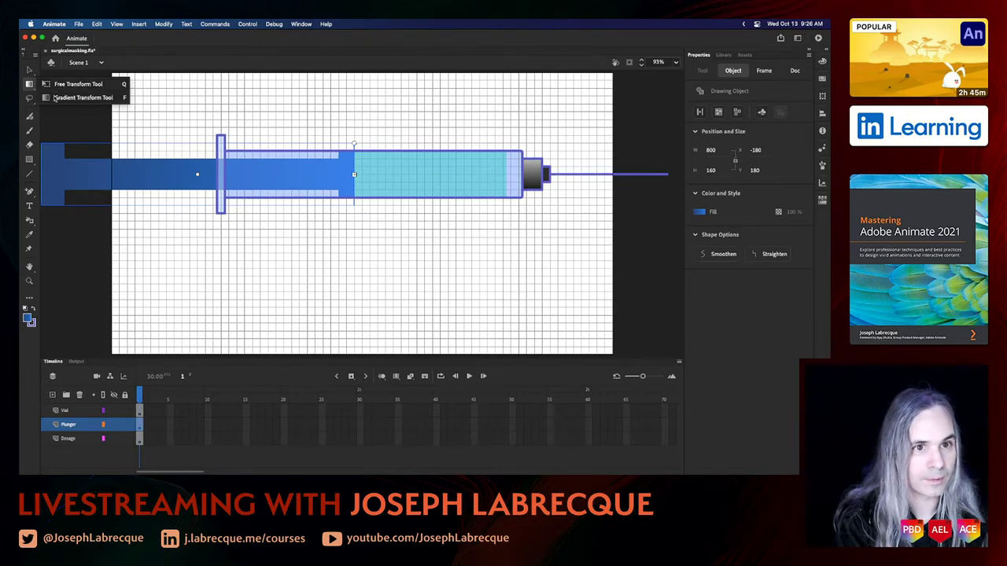
{"action": "left_click", "coordinate": [54, 98]}
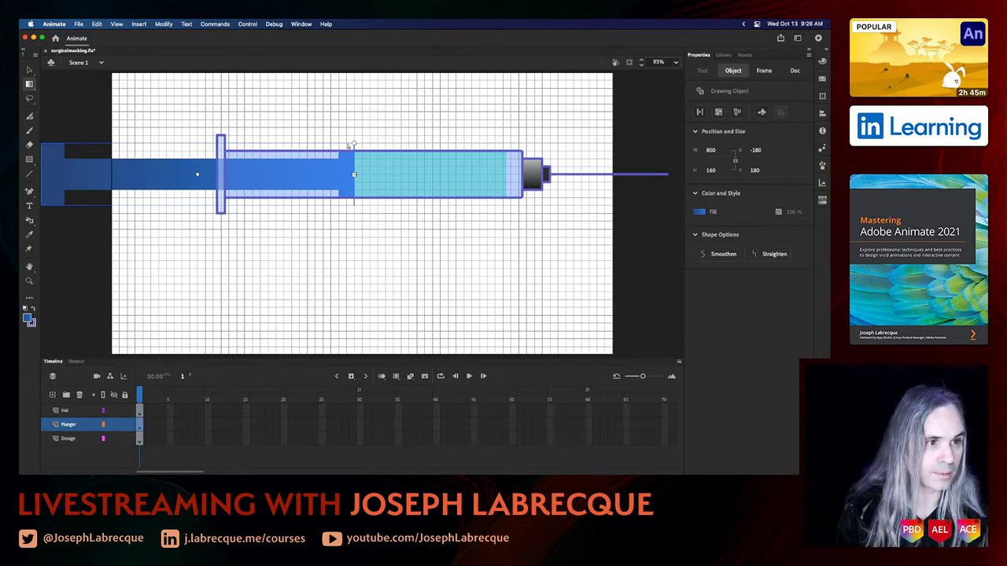
{"action": "left_click", "coordinate": [677, 62]}
{"action": "left_click", "coordinate": [691, 128]}
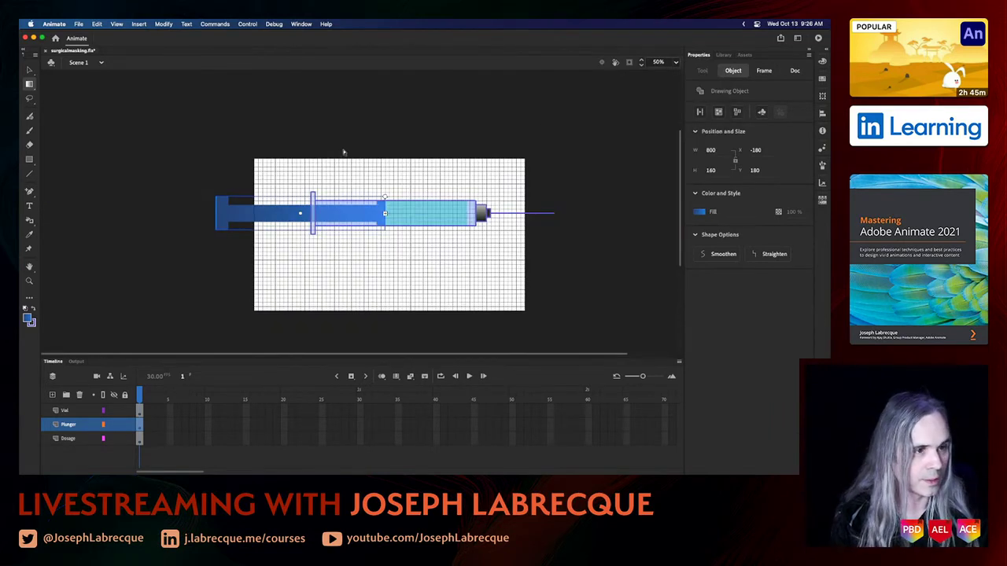
{"action": "left_click_drag", "start_coordinate": [386, 199], "coordinate": [299, 185]}
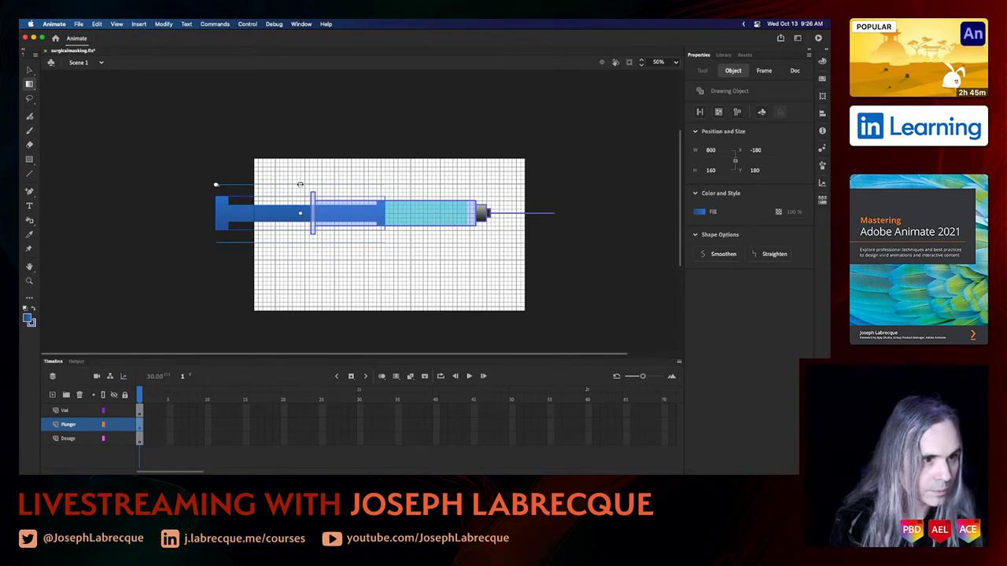
{"action": "left_click_drag", "start_coordinate": [299, 184], "coordinate": [300, 196]}
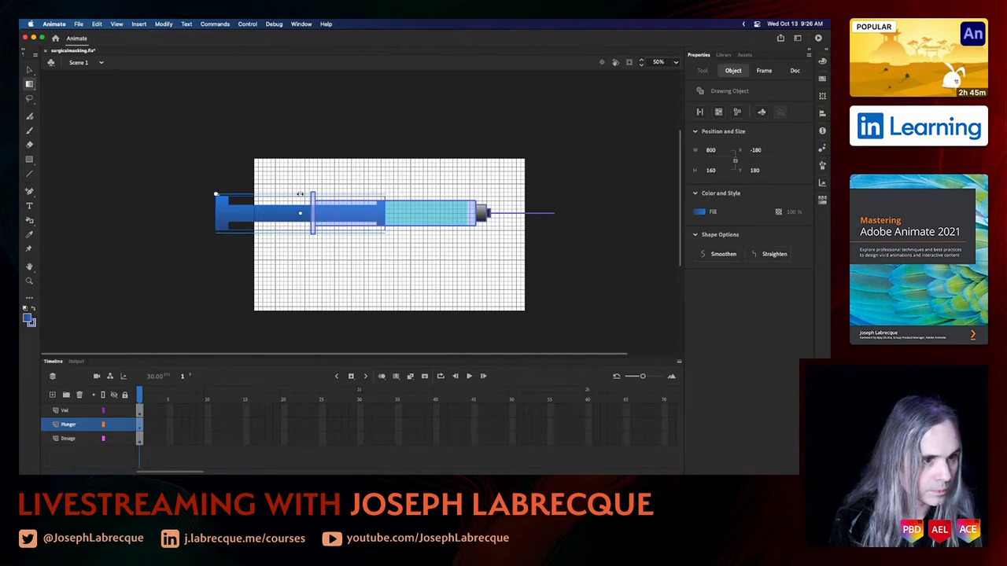
{"action": "left_click", "coordinate": [342, 271]}
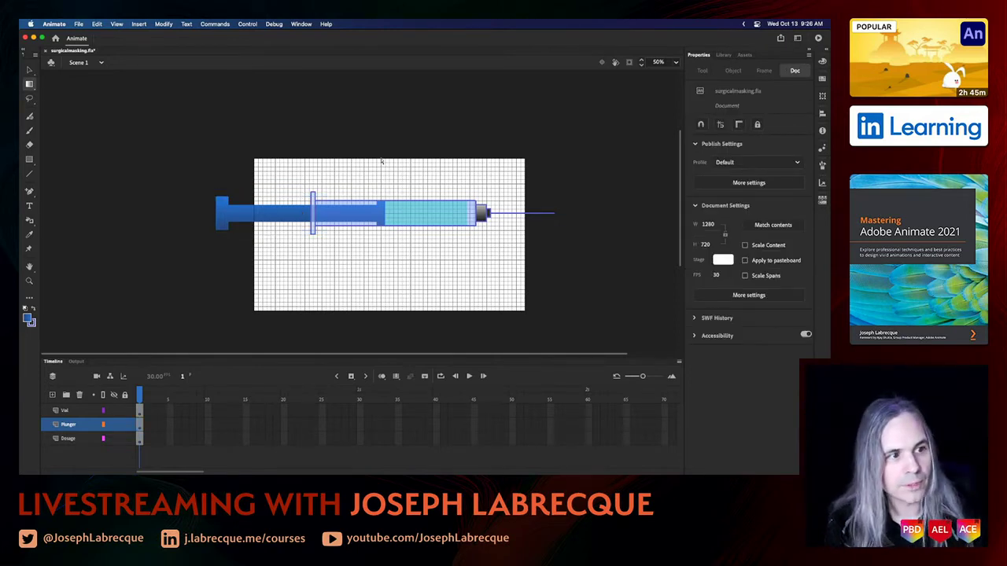
{"action": "left_click", "coordinate": [676, 64]}
{"action": "left_click", "coordinate": [685, 76]}
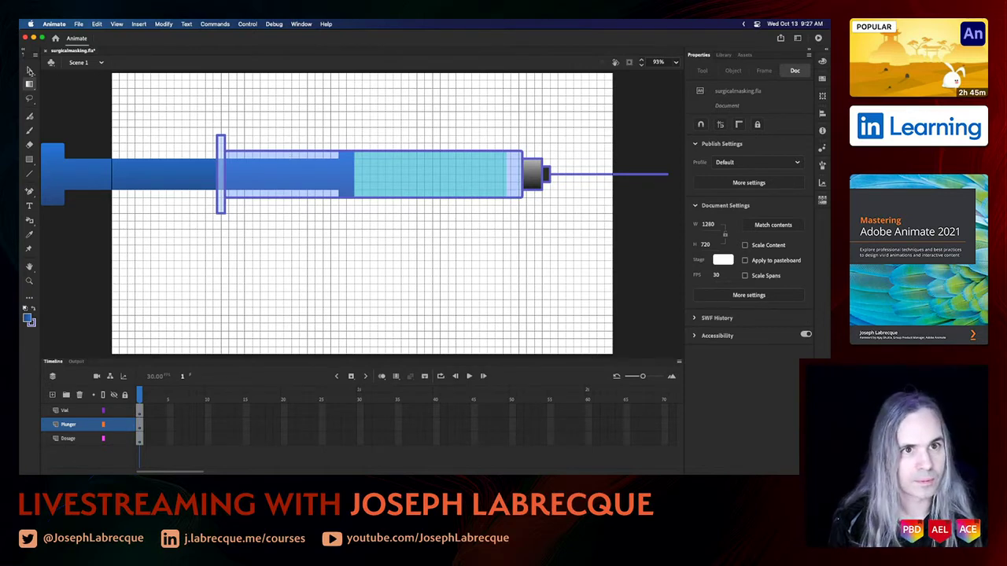
- Lock the Plunger layer and make the Vial layer active
{"action": "left_click", "coordinate": [30, 70]}
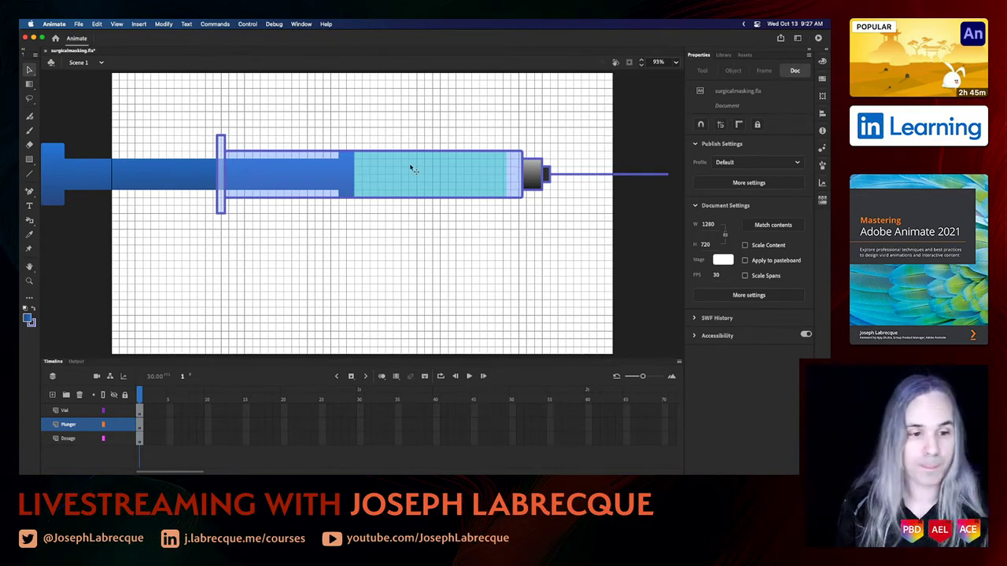
{"action": "left_click", "coordinate": [124, 424]}
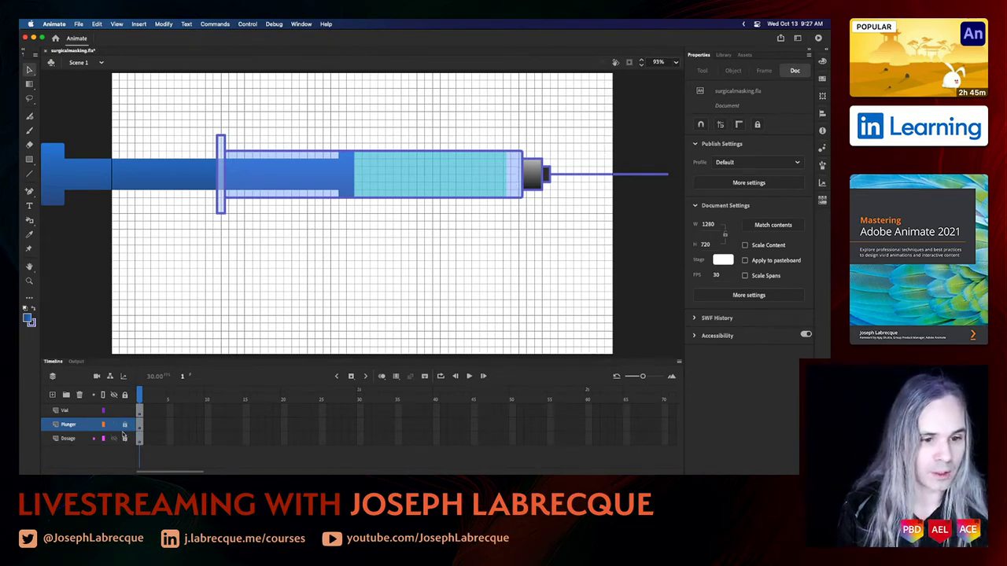
{"action": "left_click", "coordinate": [78, 411]}
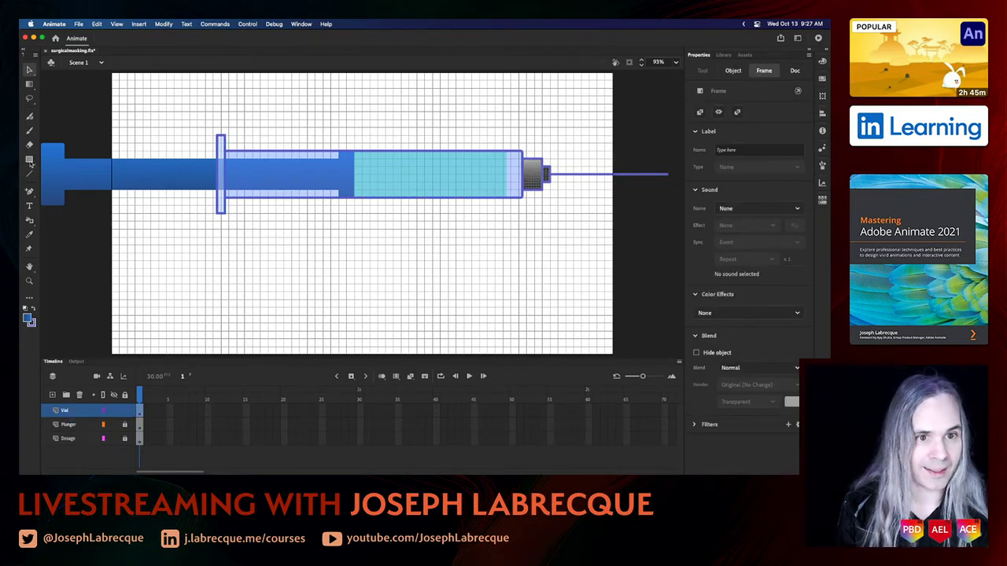
- Draw a white rectangle without stroke, about 739 by 15 px, as a drawing object along the vial's upper inside edge
{"action": "left_click_drag", "start_coordinate": [29, 163], "coordinate": [42, 159]}
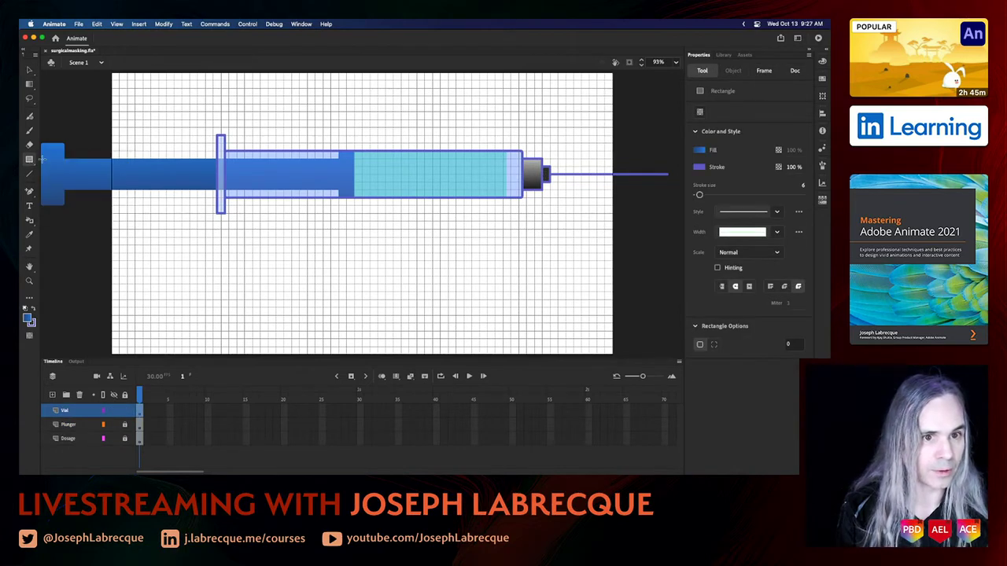
{"action": "left_click", "coordinate": [699, 167]}
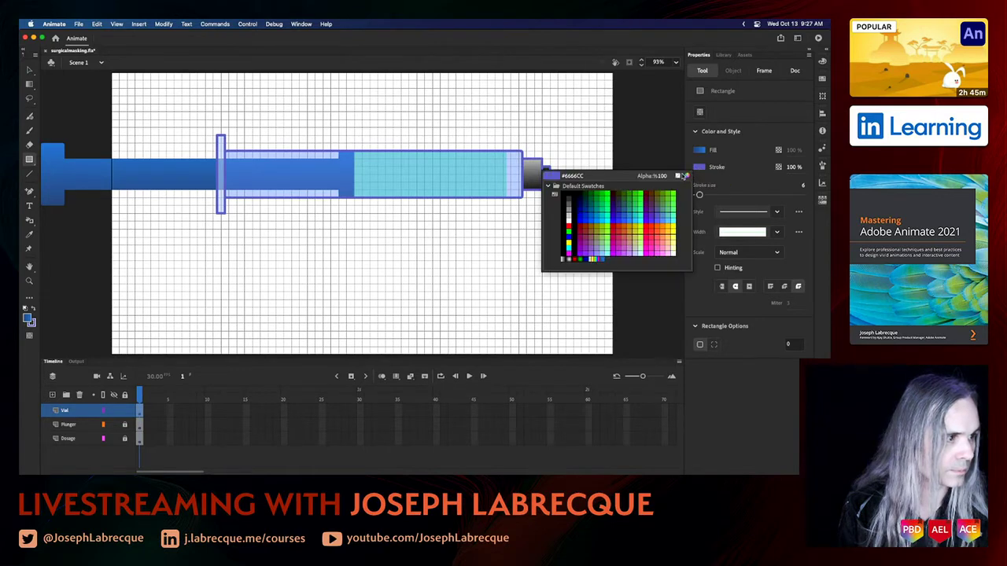
{"action": "left_click", "coordinate": [684, 175]}
{"action": "left_click", "coordinate": [701, 150]}
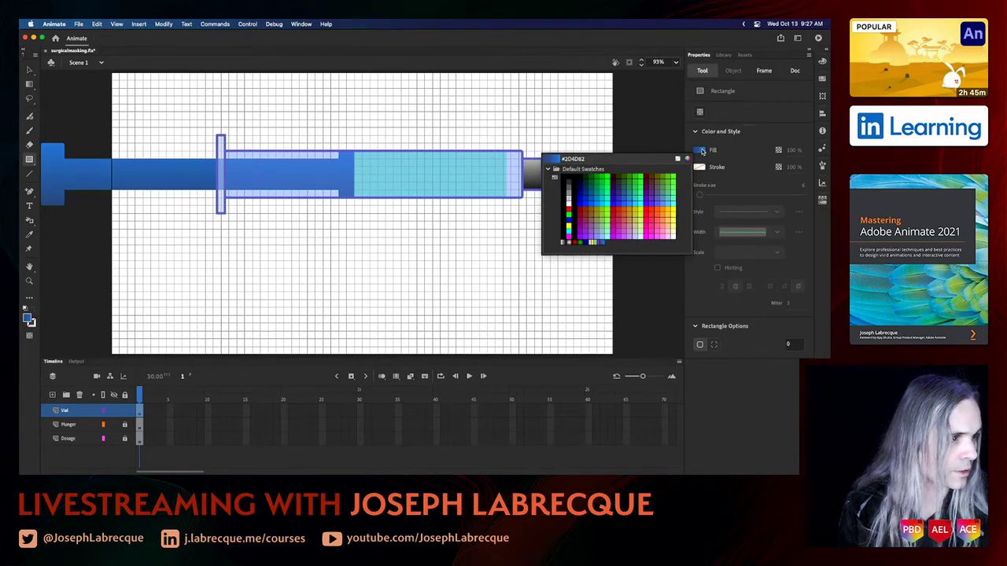
{"action": "left_click", "coordinate": [567, 203]}
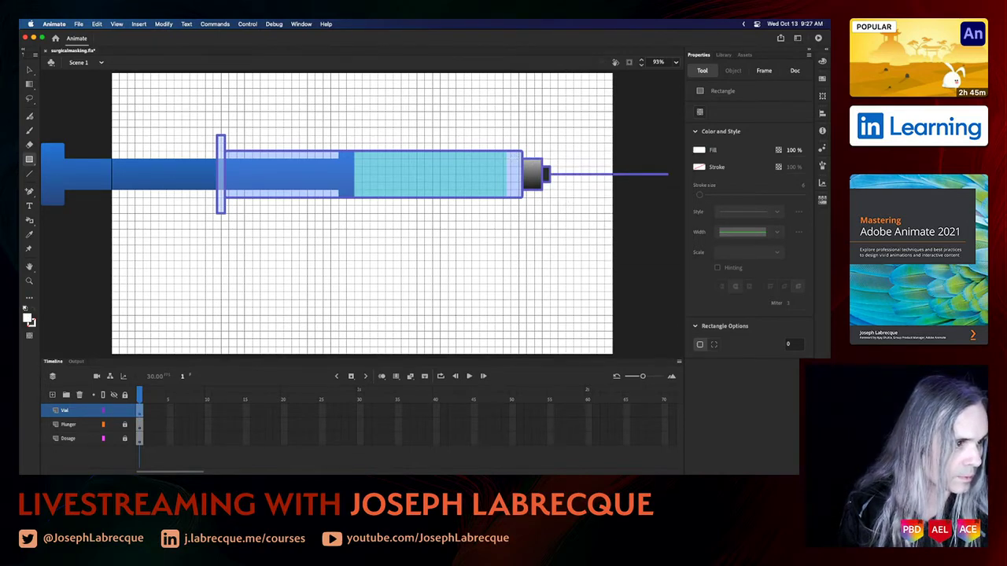
{"action": "left_click_drag", "start_coordinate": [506, 157], "coordinate": [229, 164]}
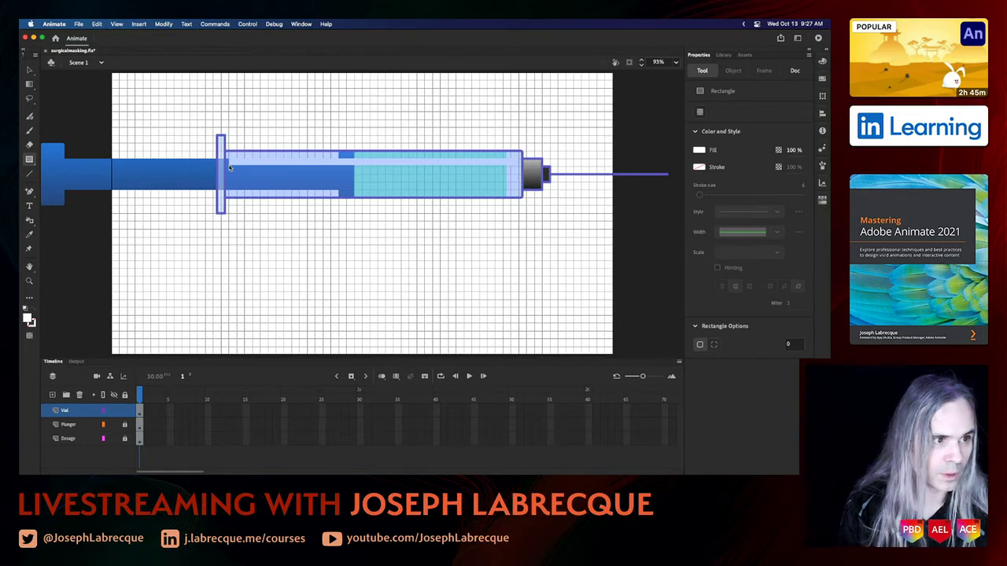
{"action": "key", "text": "super+z"}
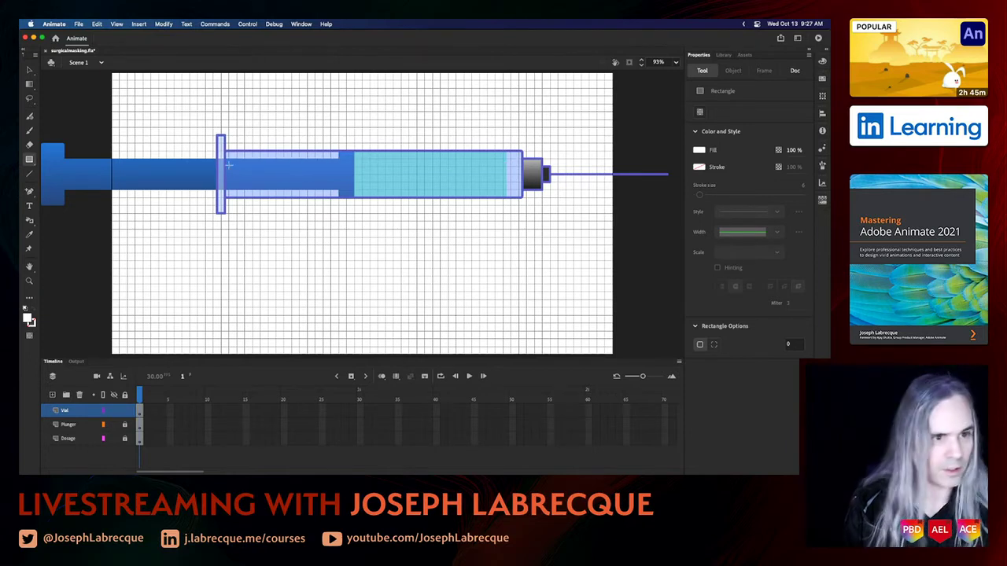
{"action": "left_click", "coordinate": [701, 113]}
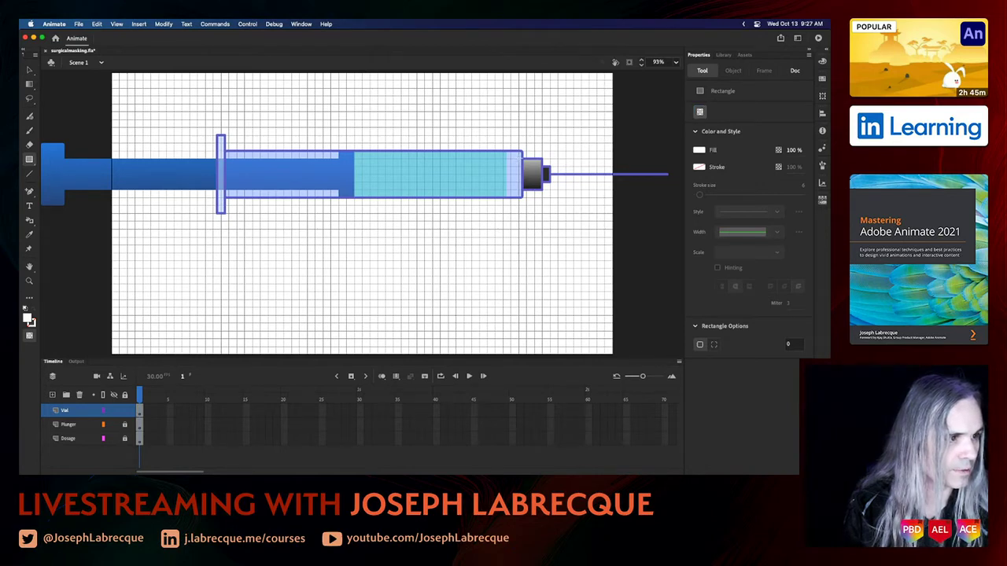
{"action": "left_click_drag", "start_coordinate": [519, 157], "coordinate": [229, 166]}
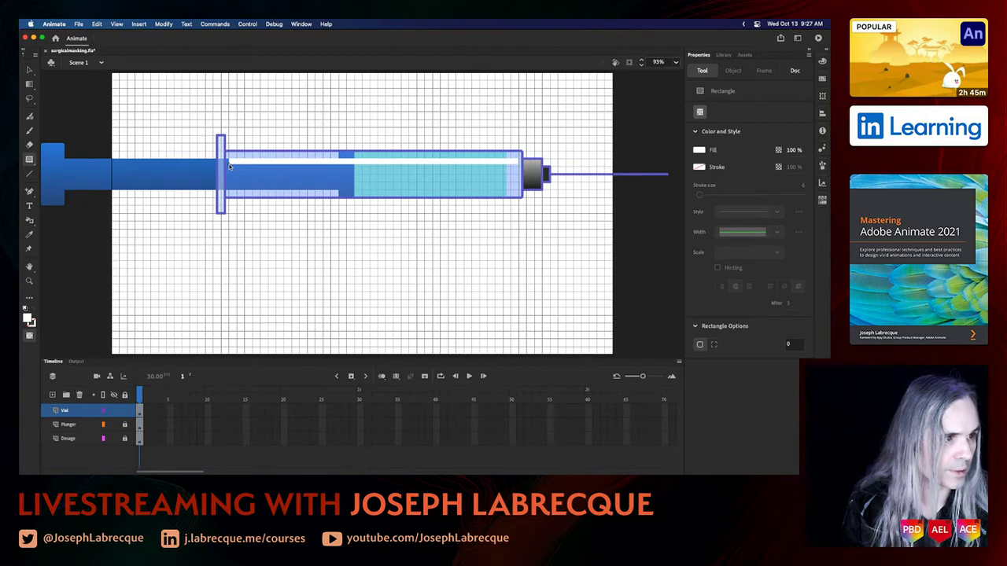
- Lower the white highlight rectangle's fill opacity to 40%
{"action": "left_click", "coordinate": [27, 71]}
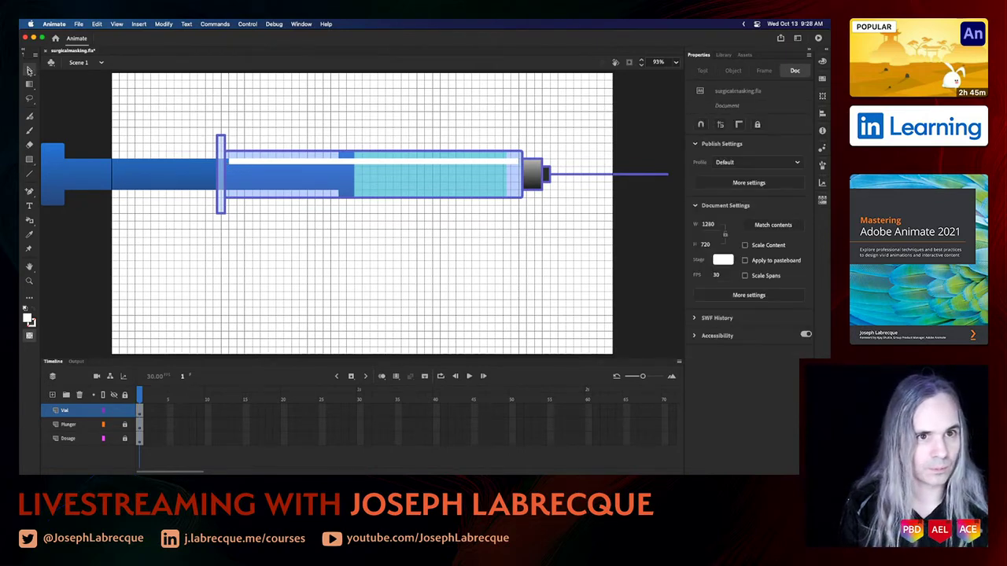
{"action": "left_click", "coordinate": [442, 166]}
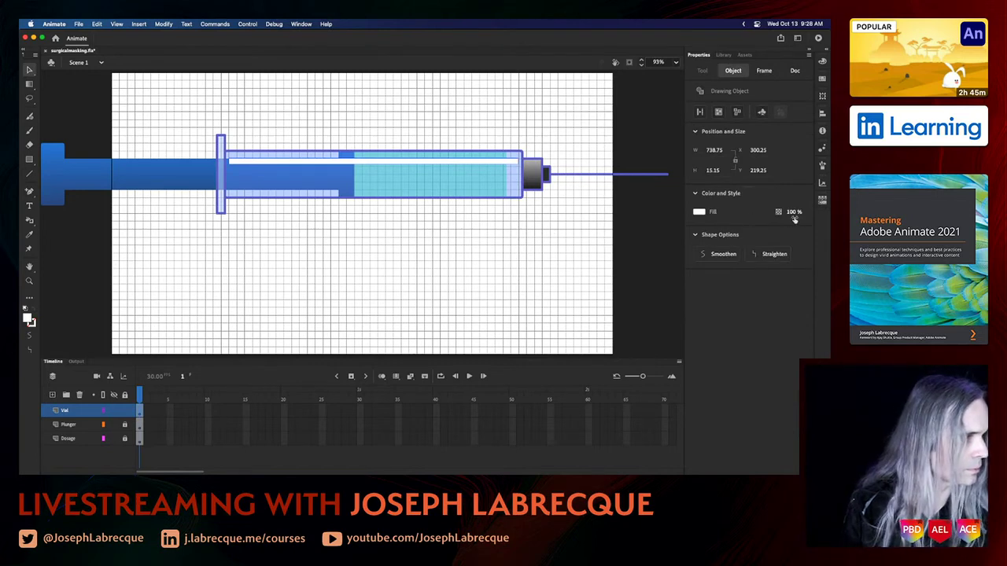
{"action": "mouse_move", "coordinate": [797, 213]}
{"action": "left_mouse_down"}
{"action": "mouse_move", "coordinate": [773, 225]}
{"action": "mouse_move", "coordinate": [796, 199]}
{"action": "mouse_move", "coordinate": [791, 215]}
{"action": "left_mouse_up"}
{"action": "left_click", "coordinate": [636, 245]}
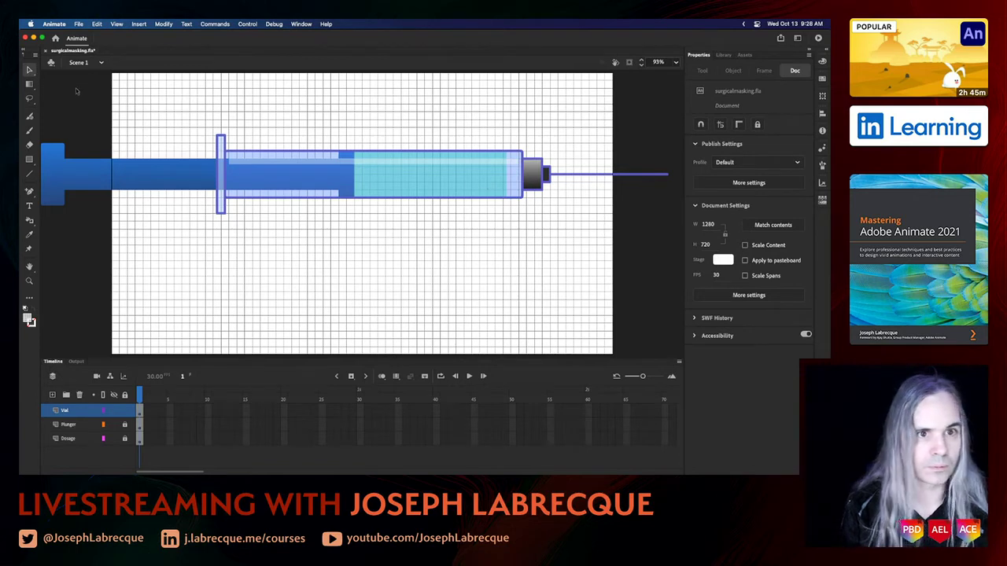
- Nudge the highlight rectangle down inside the vial to Y 223.65
{"action": "left_click", "coordinate": [419, 165]}
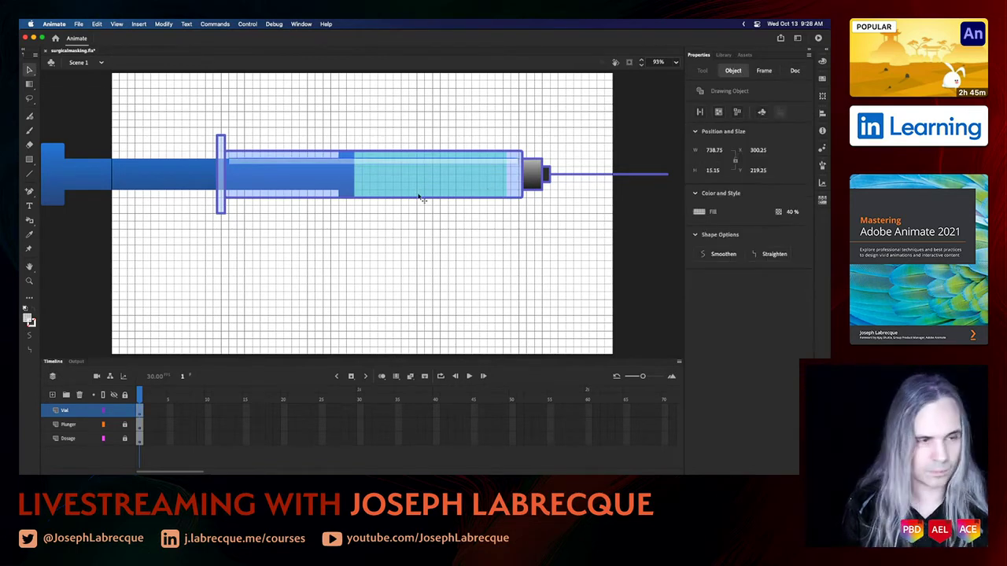
{"action": "key", "text": "Down"}
{"action": "key", "text": "Down"}
{"action": "key", "text": "Down"}
{"action": "key", "text": "Down"}
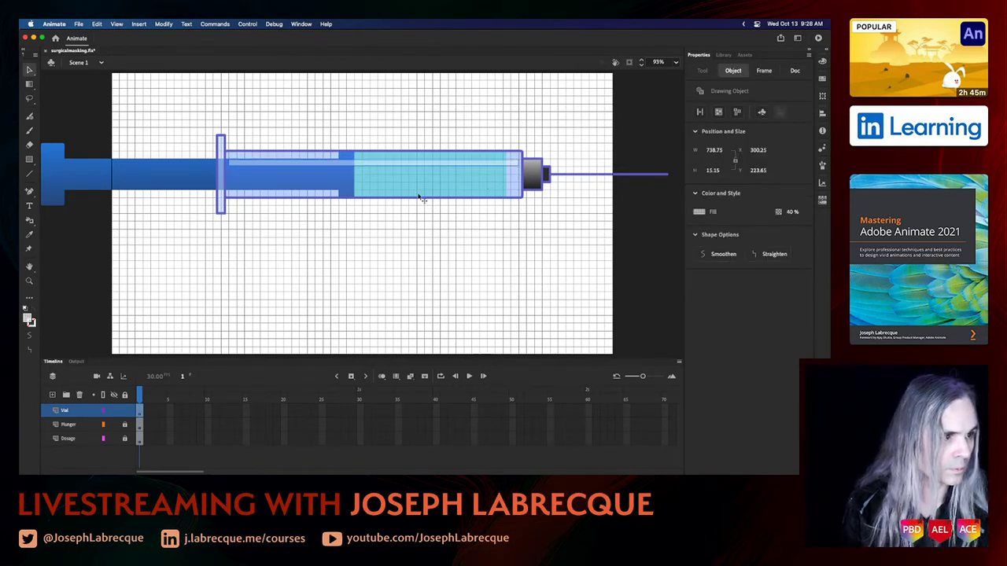
- Widen the highlight rectangle evenly about its centre with Free Transform to about 745 px, and deselect it
{"action": "left_click_drag", "start_coordinate": [29, 84], "coordinate": [45, 85]}
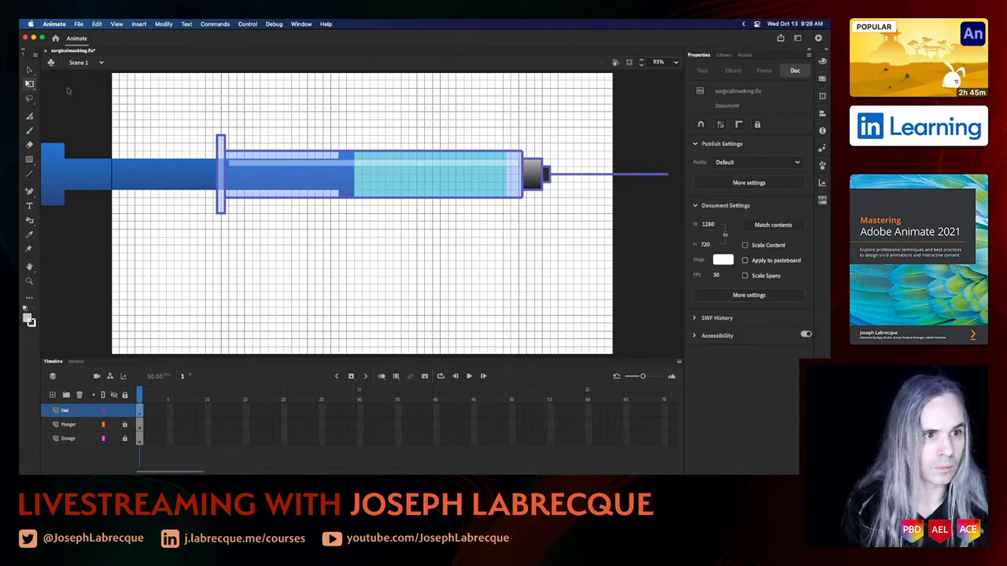
{"action": "left_click", "coordinate": [257, 165]}
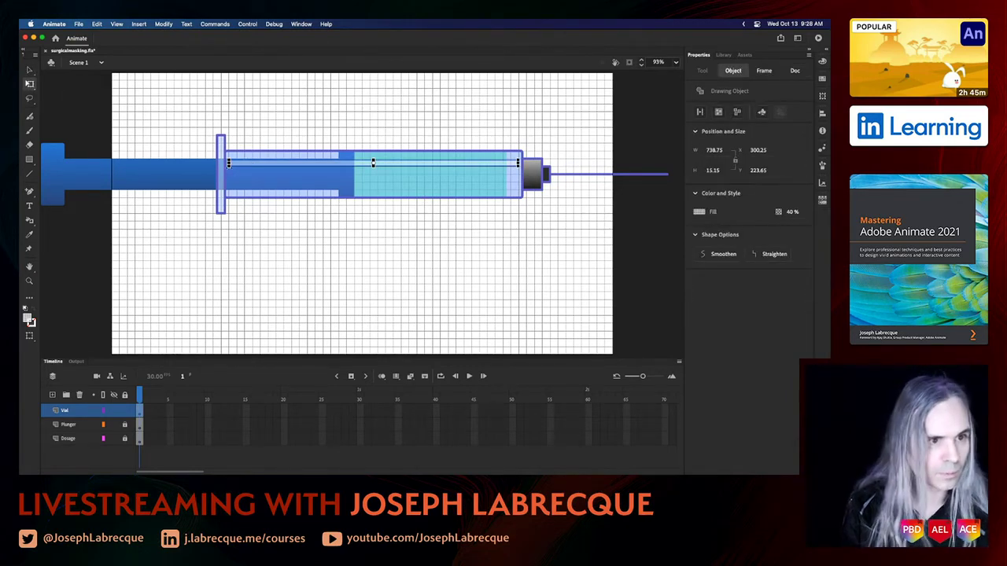
{"action": "left_click_drag", "start_coordinate": [517, 163], "coordinate": [520, 163]}
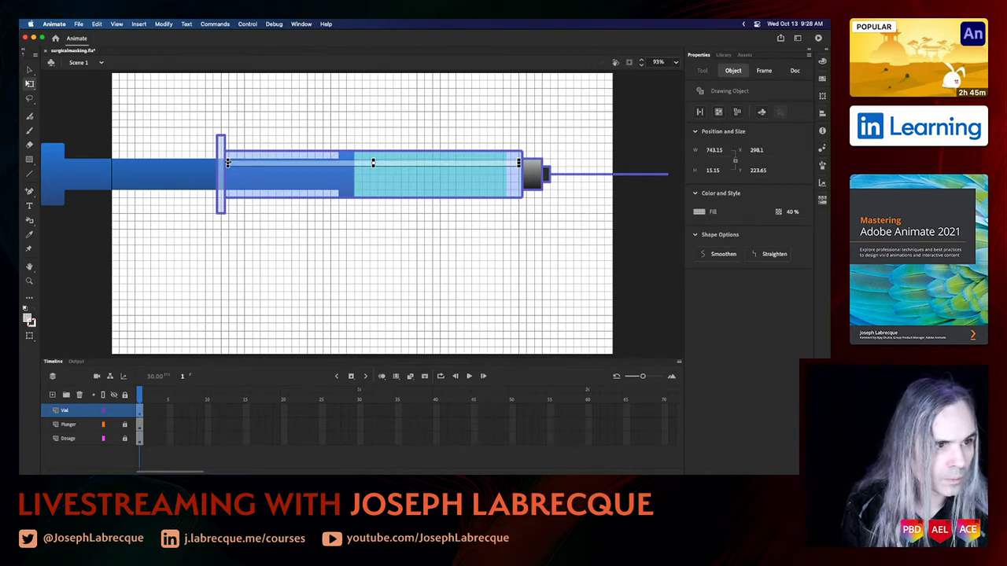
{"action": "key", "text": "Left"}
{"action": "key", "text": "Left"}
{"action": "key", "text": "Left"}
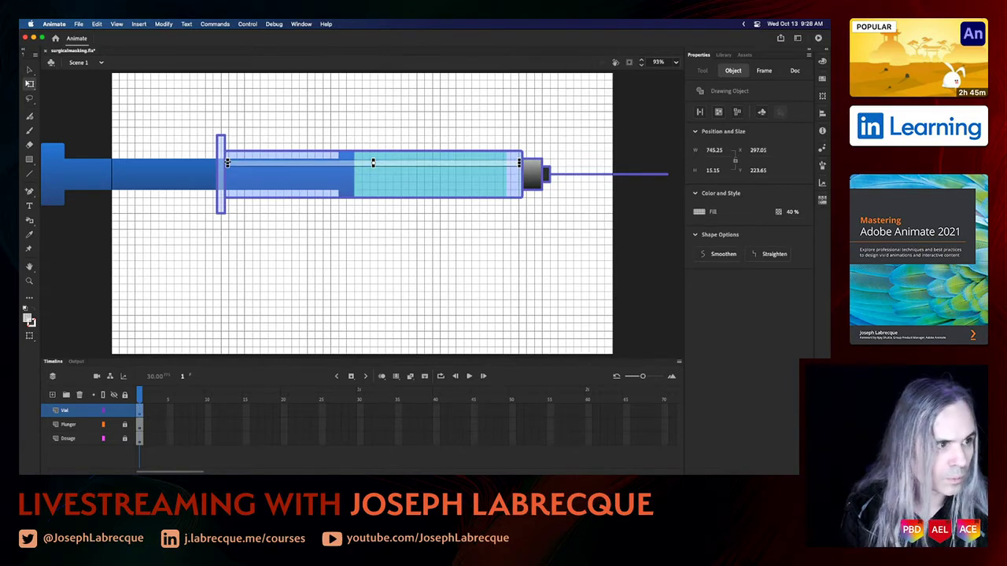
{"action": "left_click", "coordinate": [336, 273]}
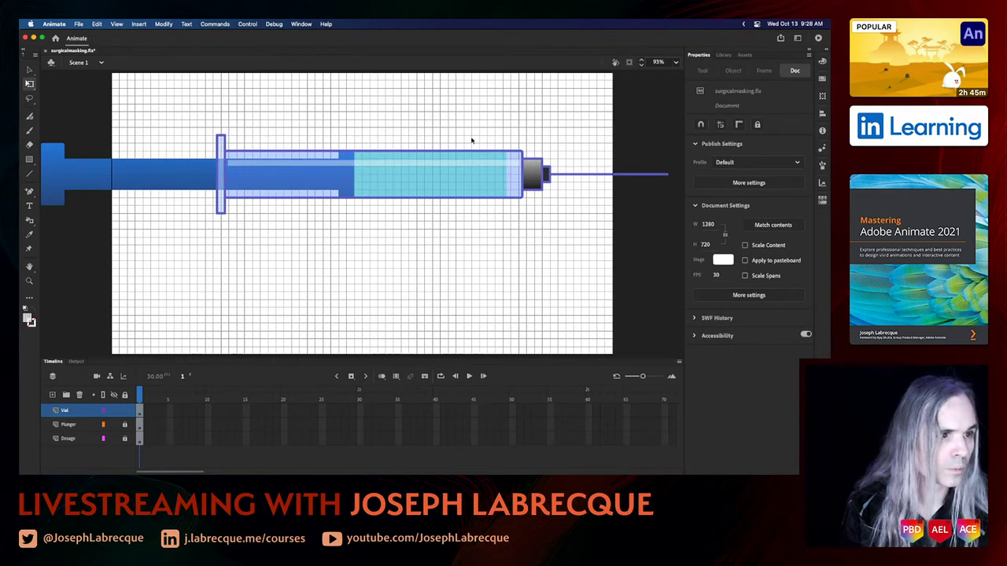
{"action": "left_click", "coordinate": [471, 172]}
{"action": "left_click", "coordinate": [462, 246]}
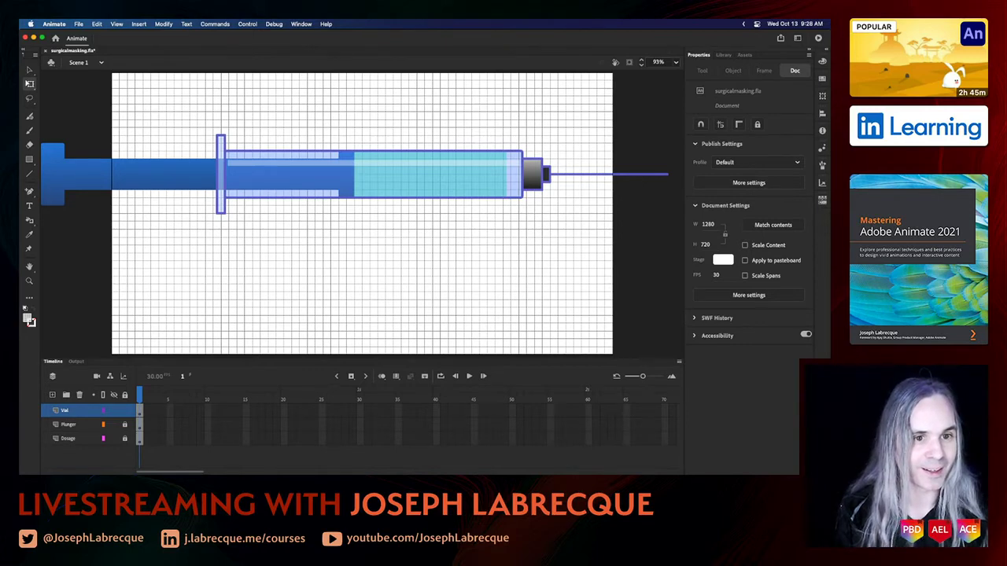
- Set up the Line tool with a black stroke of size 2 and object drawing mode off
{"action": "key", "text": "n"}
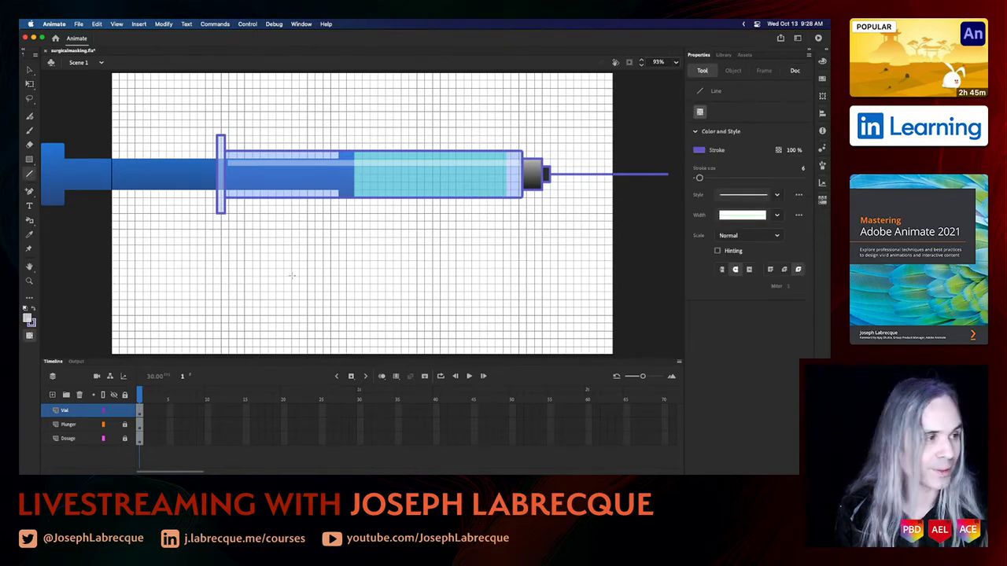
{"action": "left_click", "coordinate": [700, 150]}
{"action": "left_click", "coordinate": [699, 149]}
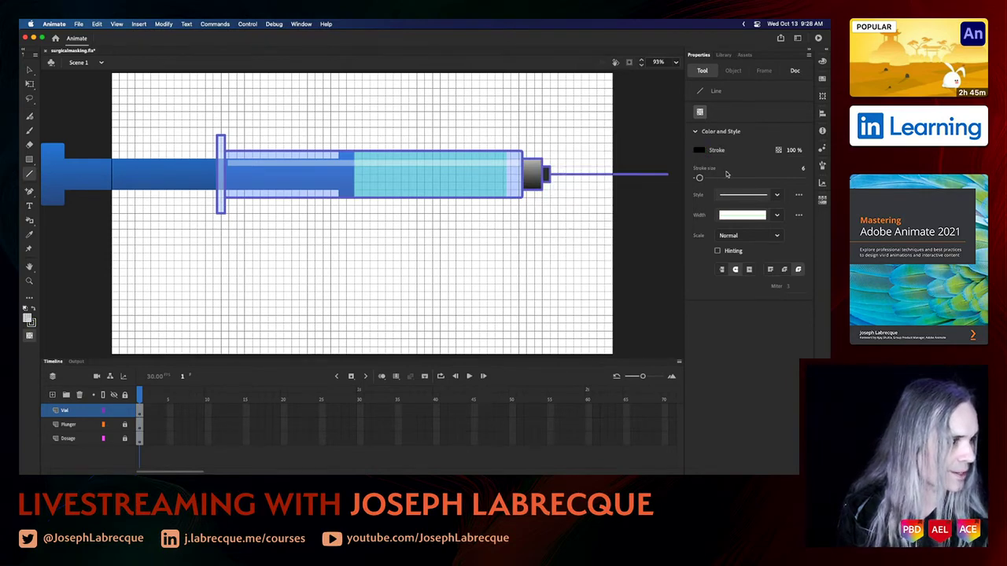
{"action": "left_click_drag", "start_coordinate": [699, 178], "coordinate": [697, 178]}
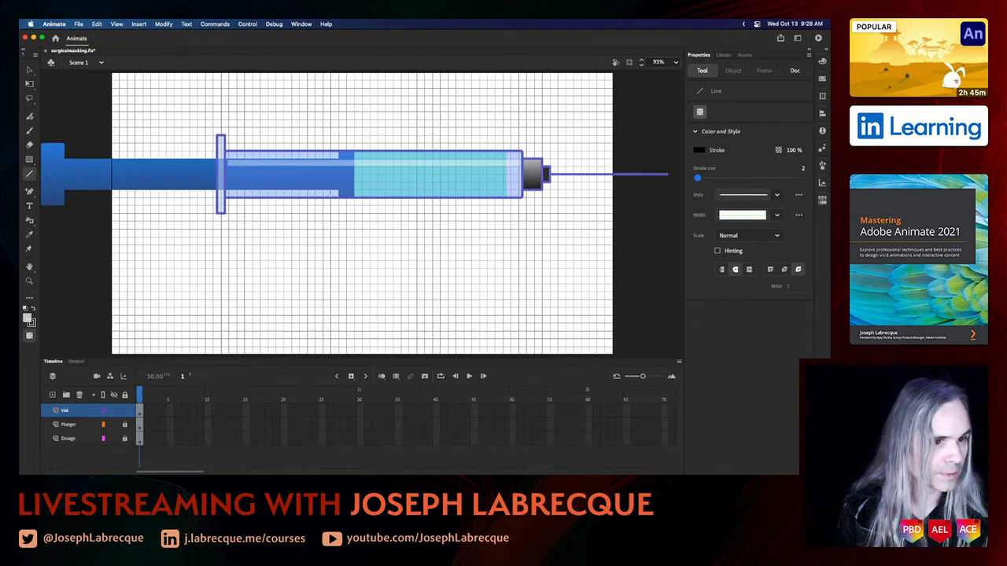
{"action": "left_click", "coordinate": [699, 112]}
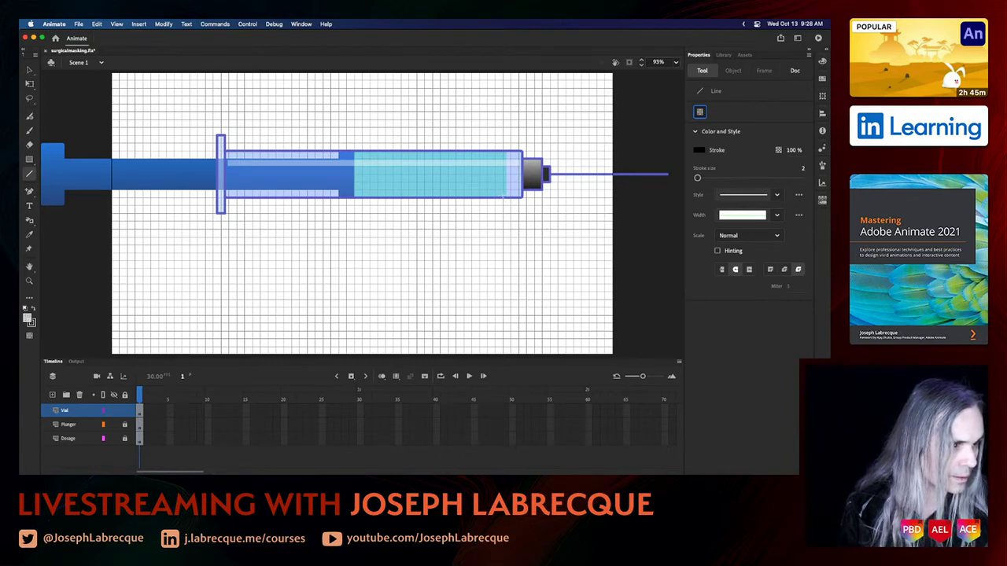
{"action": "left_click_drag", "start_coordinate": [502, 196], "coordinate": [502, 184]}
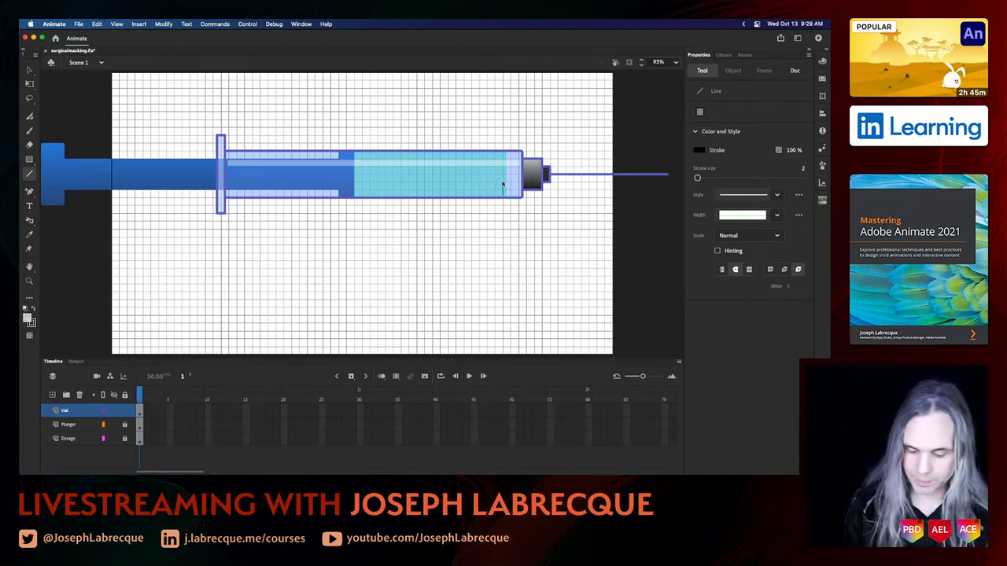
{"action": "key", "text": "super+z"}
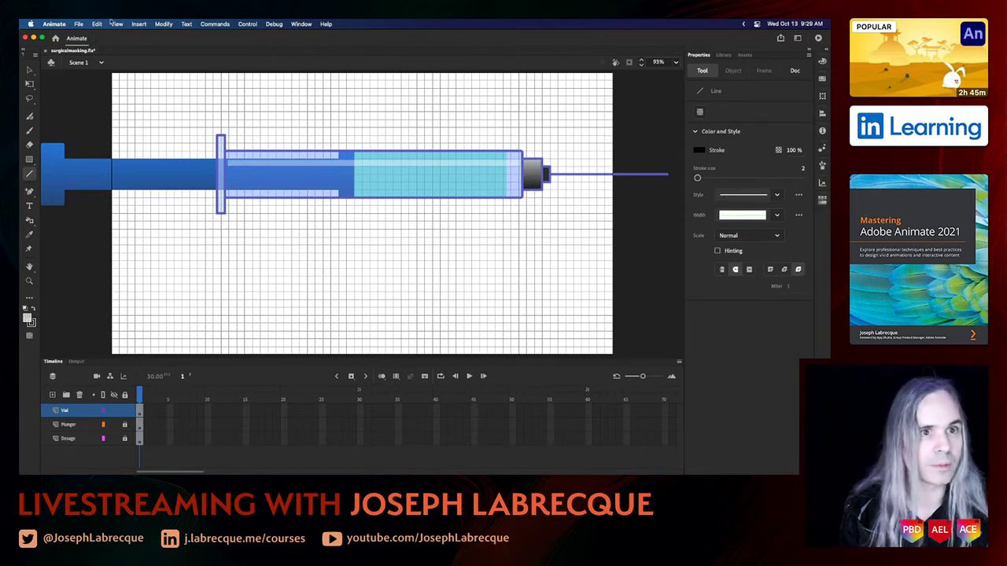
- Enable snapping to alignment, grid, guides, pixels and objects, plus bitmaps to pixels, in the snapping settings
{"action": "left_click", "coordinate": [116, 23]}
{"action": "mouse_move", "coordinate": [101, 25]}
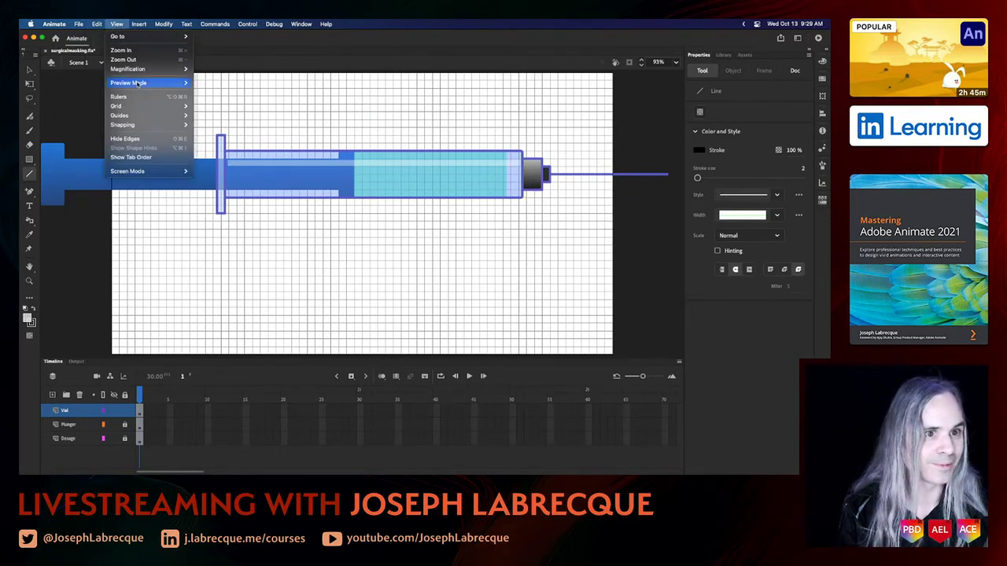
{"action": "mouse_move", "coordinate": [152, 130]}
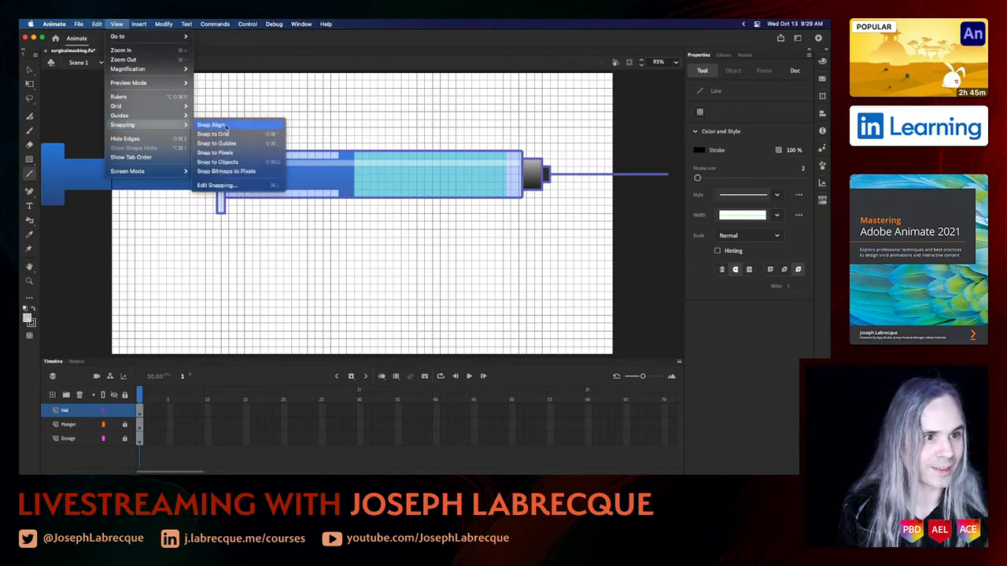
{"action": "left_click", "coordinate": [243, 184]}
{"action": "left_click", "coordinate": [351, 145]}
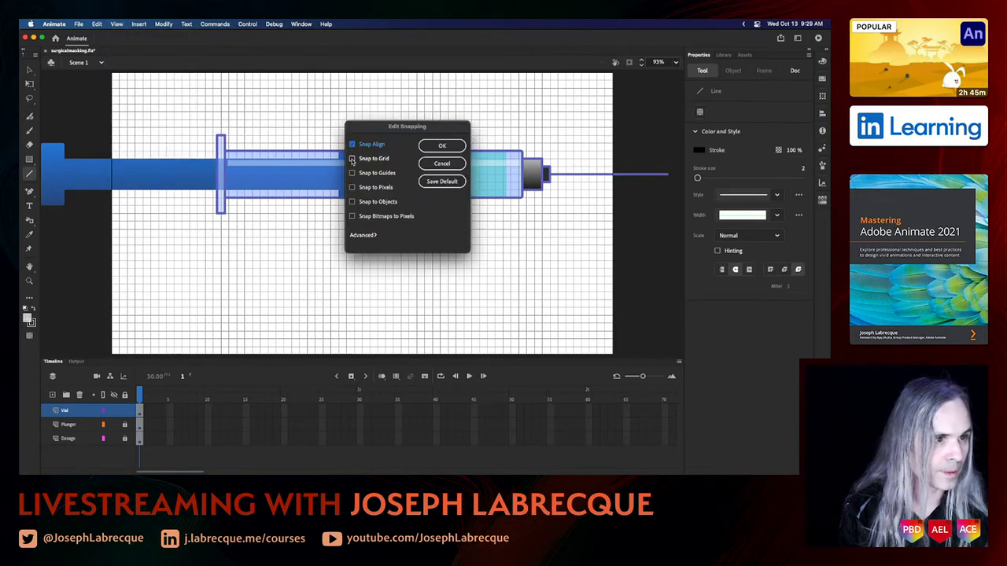
{"action": "left_click", "coordinate": [352, 158]}
{"action": "left_click", "coordinate": [352, 172]}
{"action": "left_click", "coordinate": [352, 187]}
{"action": "left_click", "coordinate": [352, 201]}
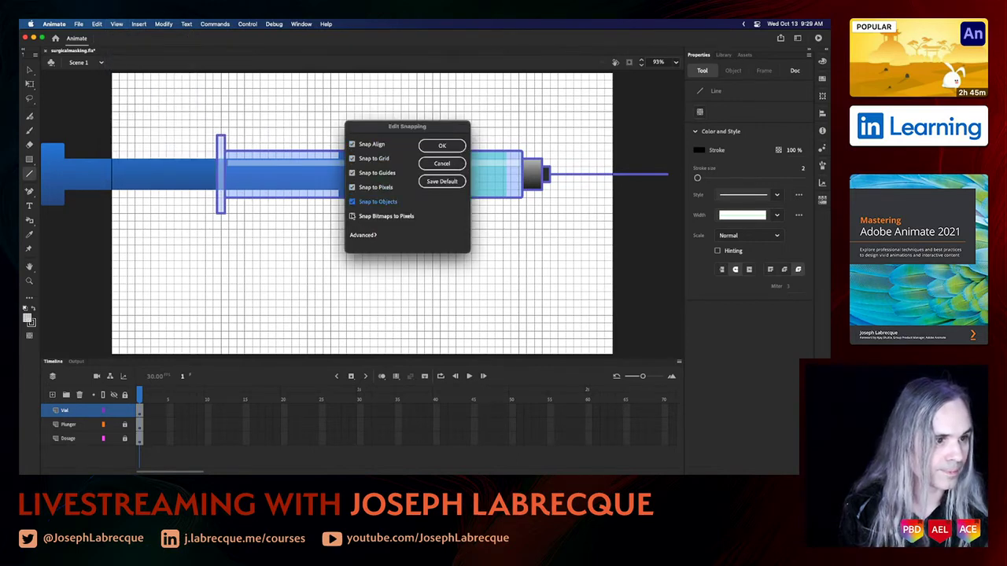
{"action": "left_click", "coordinate": [353, 215]}
{"action": "left_click", "coordinate": [441, 145]}
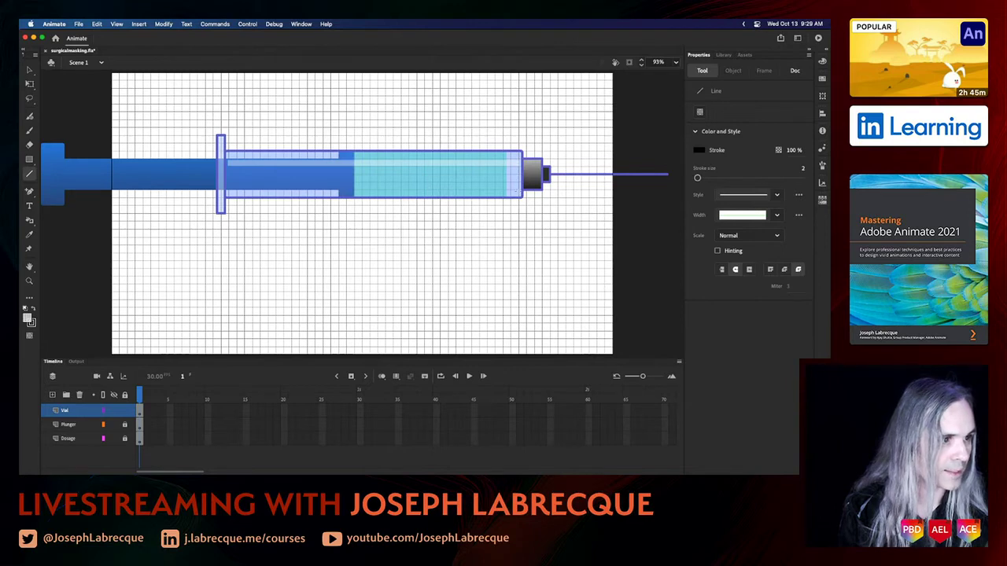
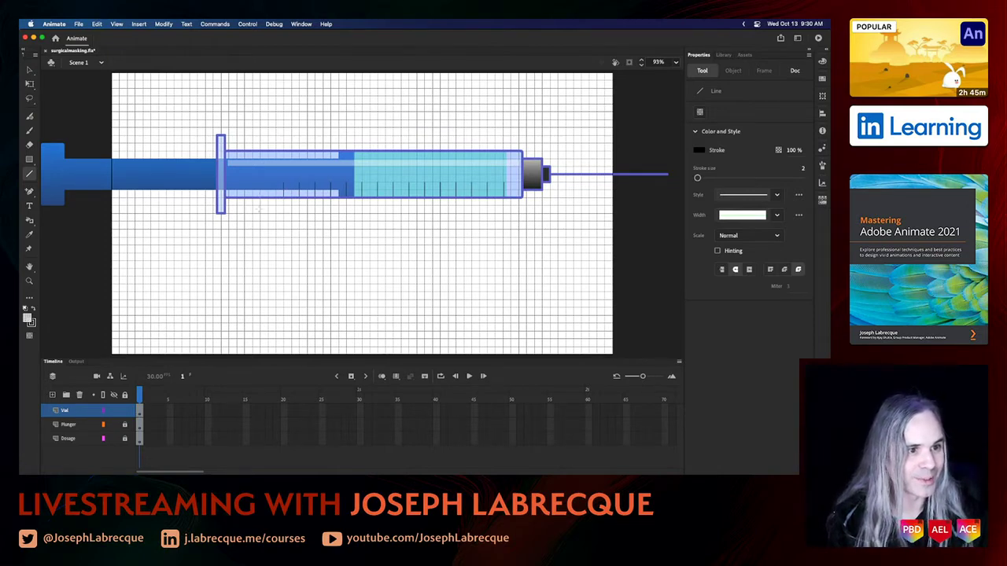
- Unlock the Plunger layer and, inside the plunger's drawing object, draw an 80 px vertical line where the thumb rest meets the rod
{"action": "left_click", "coordinate": [30, 70]}
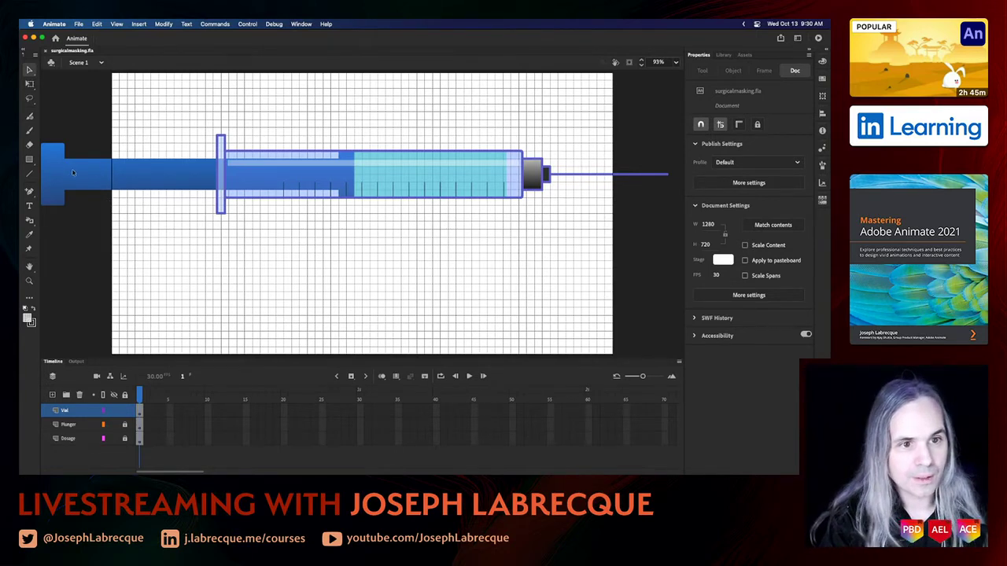
{"action": "left_click", "coordinate": [124, 425]}
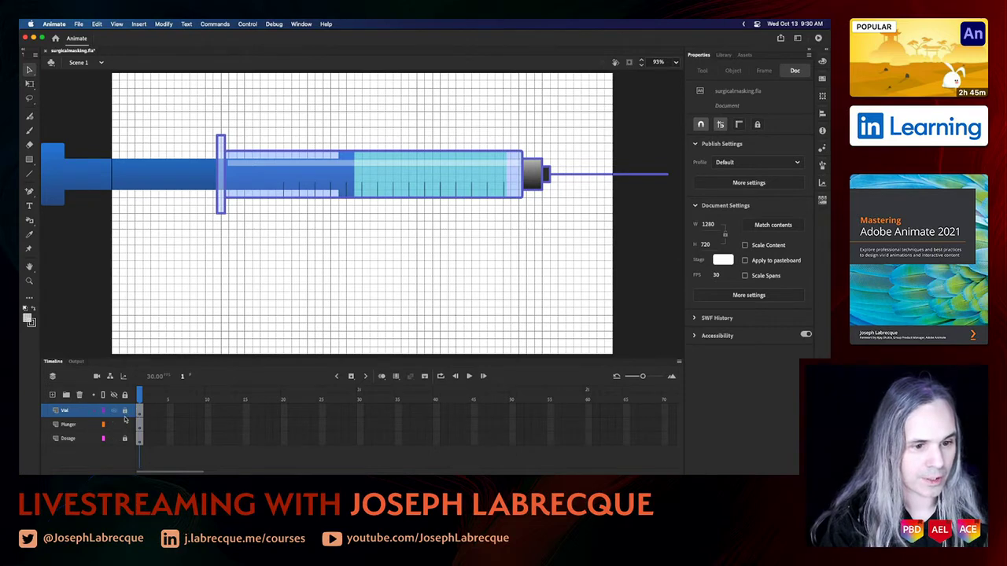
{"action": "left_click", "coordinate": [59, 196]}
{"action": "double_click", "coordinate": [68, 187]}
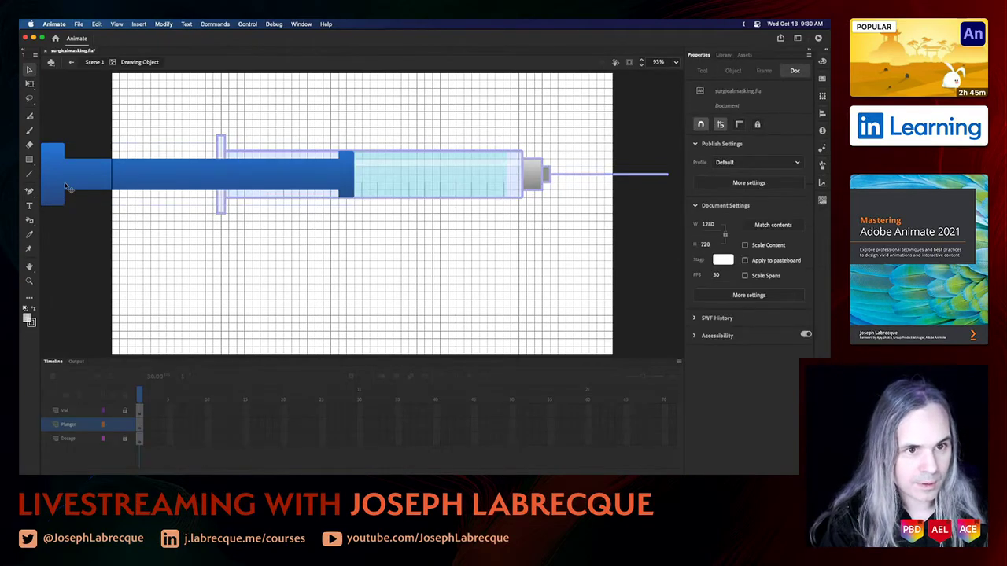
{"action": "left_click", "coordinate": [30, 174]}
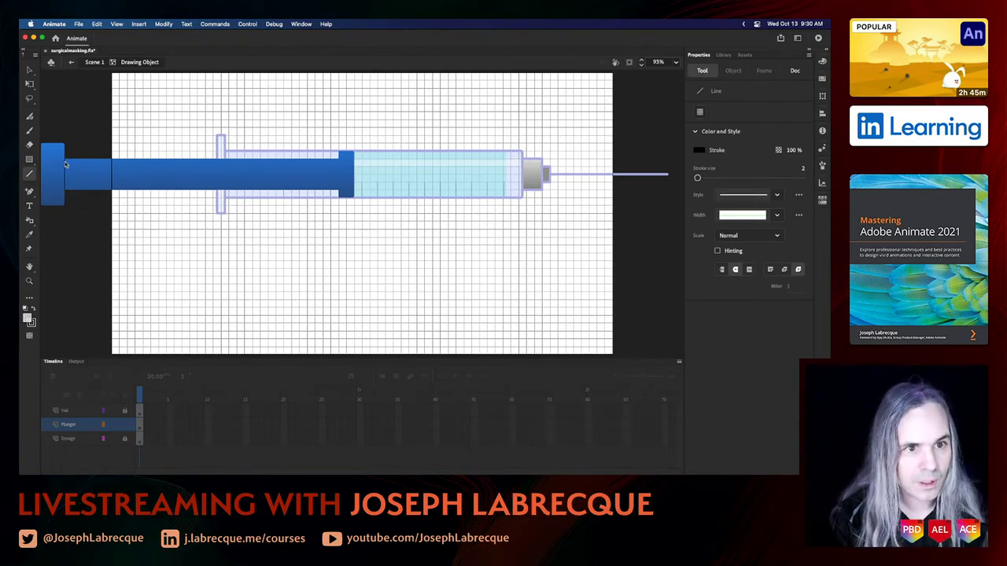
{"action": "key", "text": "v"}
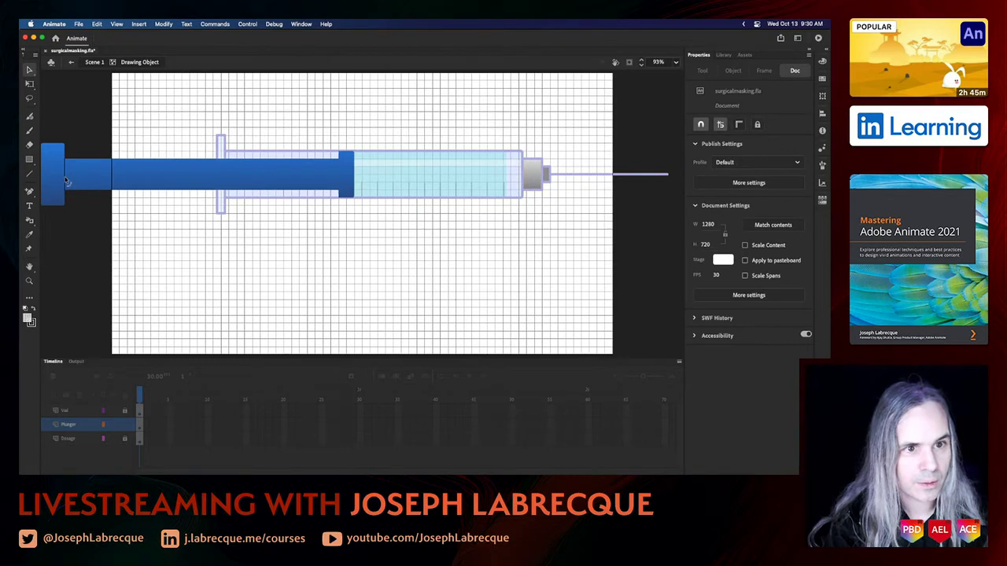
- Recolor the vertical line beside the plunger's thumb rest with the blue #2B61A5 sampled from the plunger
{"action": "left_click", "coordinate": [67, 182]}
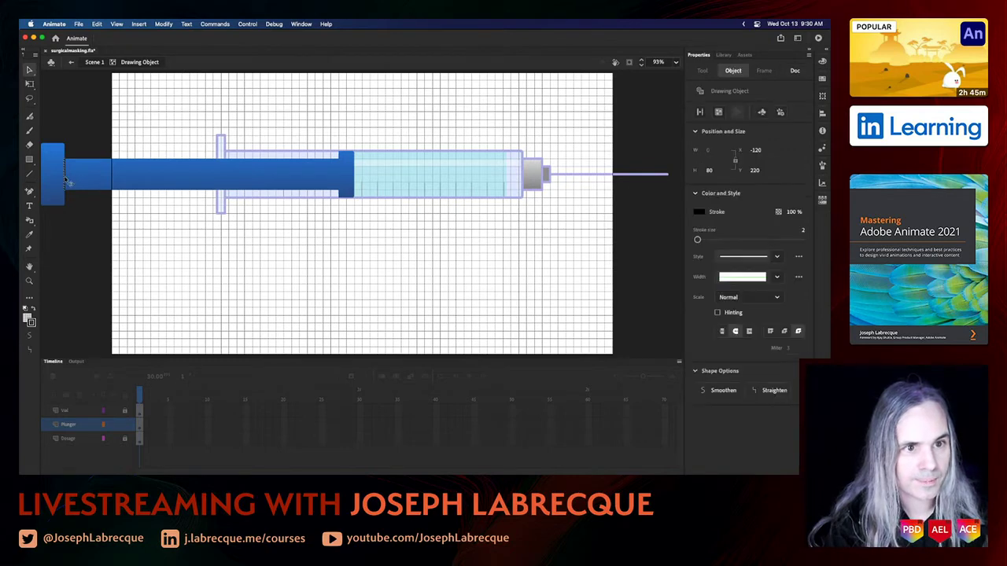
{"action": "left_click", "coordinate": [699, 212]}
{"action": "left_click", "coordinate": [334, 182]}
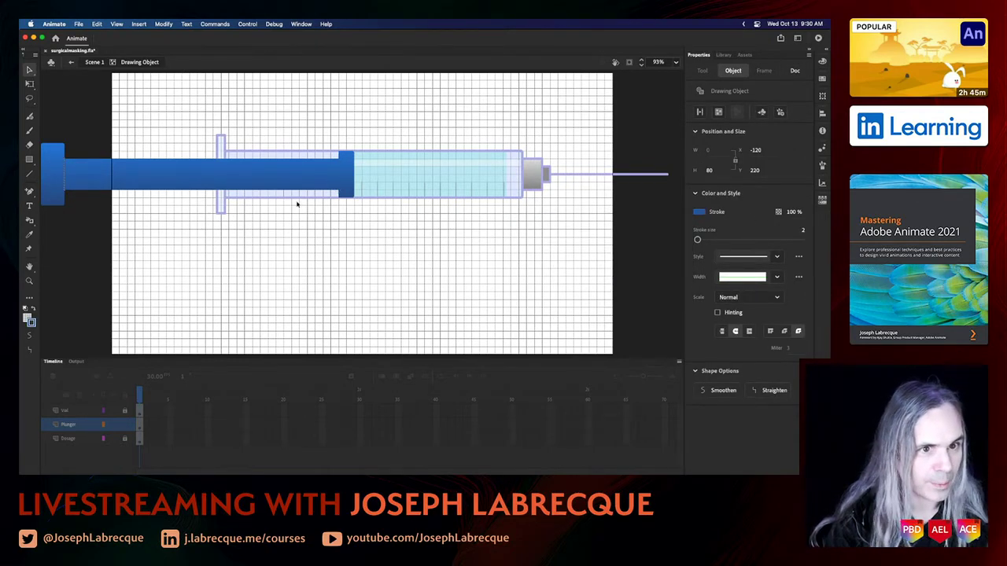
{"action": "left_click", "coordinate": [76, 261]}
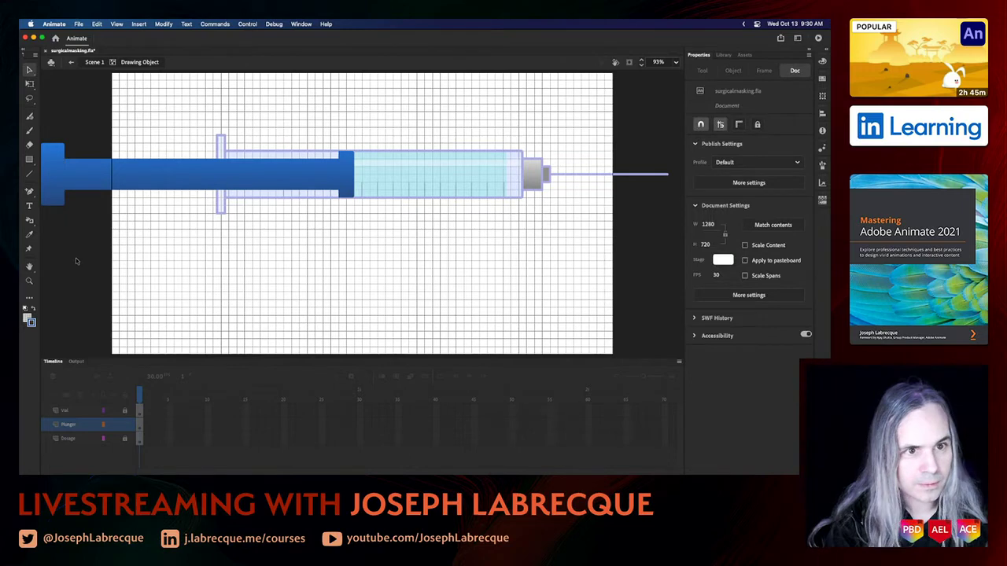
- Set the thumb rest line's stroke to the darker blue #194591, and return to Scene 1 with nothing selected
{"action": "left_click", "coordinate": [67, 173]}
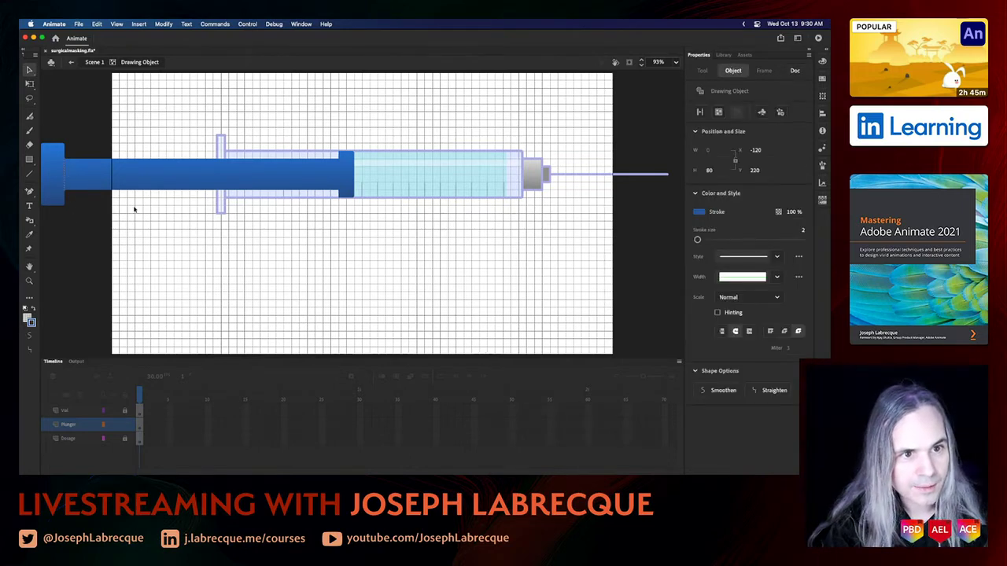
{"action": "left_click", "coordinate": [699, 213]}
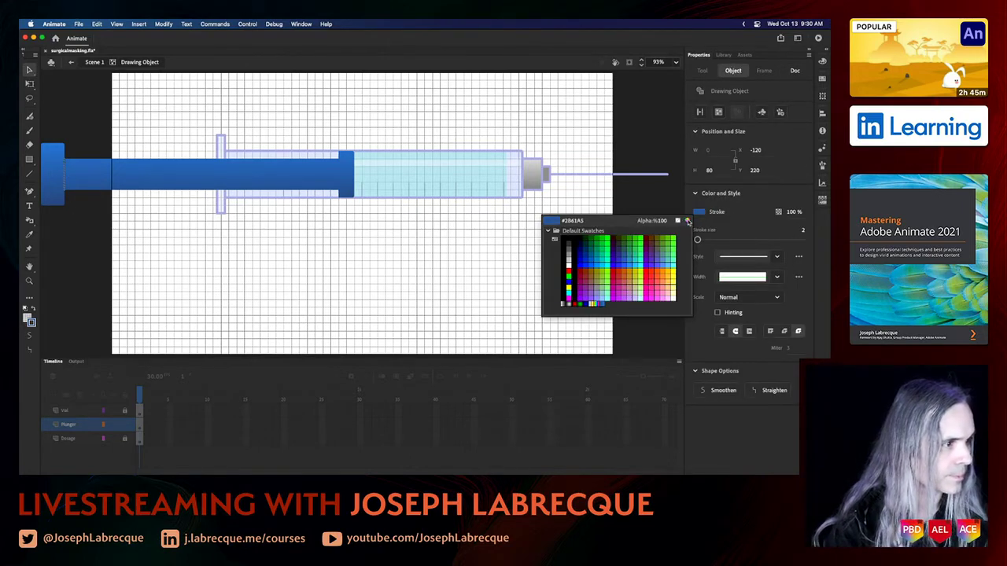
{"action": "left_click", "coordinate": [689, 222]}
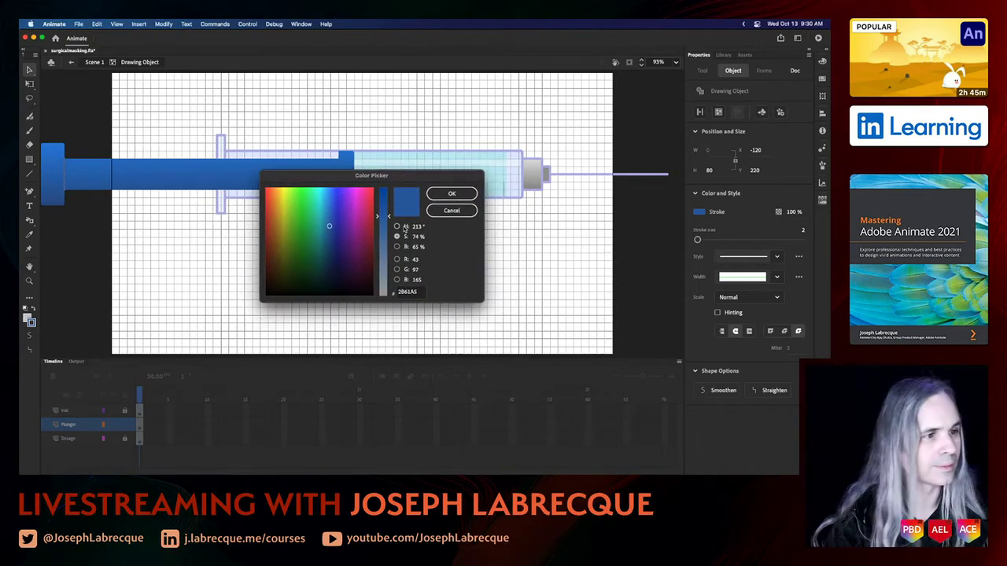
{"action": "left_click_drag", "start_coordinate": [383, 215], "coordinate": [382, 208]}
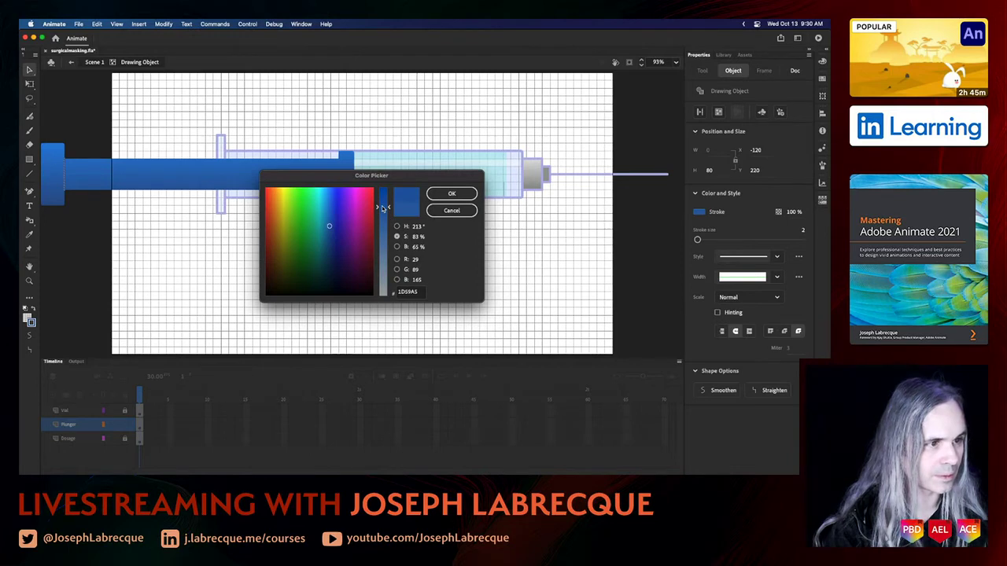
{"action": "left_click", "coordinate": [331, 238]}
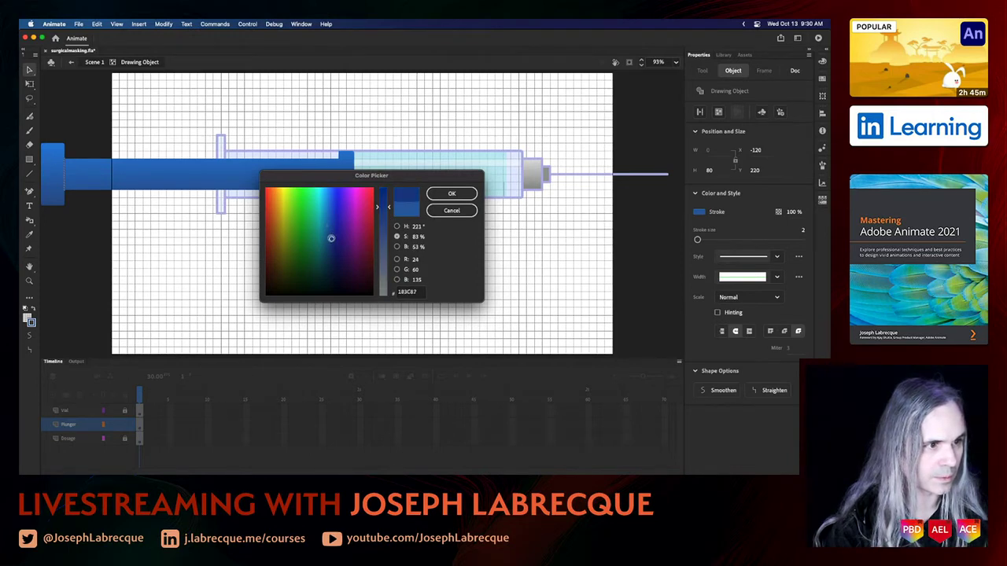
{"action": "left_click_drag", "start_coordinate": [331, 239], "coordinate": [330, 234]}
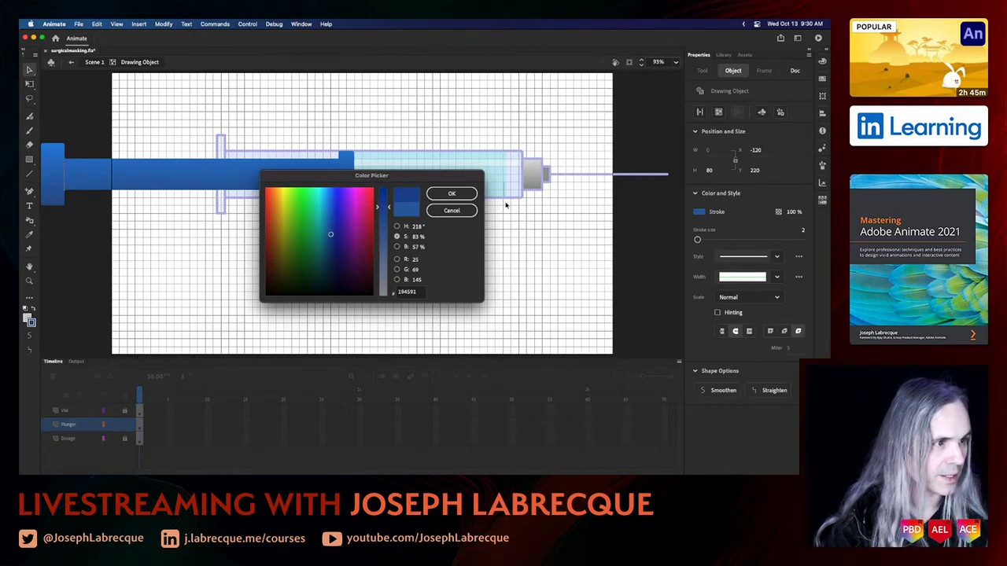
{"action": "left_click", "coordinate": [451, 193]}
{"action": "left_click", "coordinate": [461, 281]}
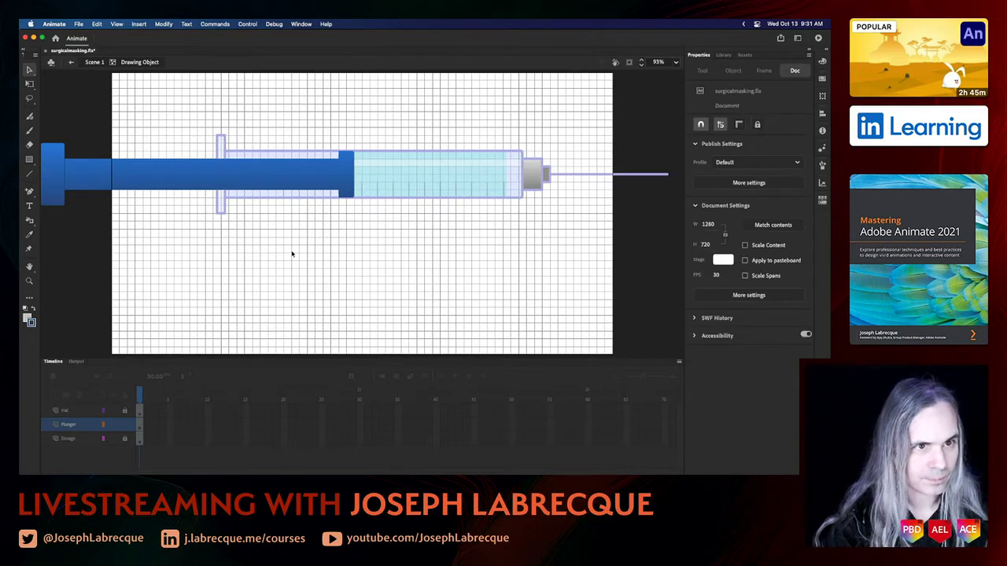
{"action": "left_click", "coordinate": [92, 62]}
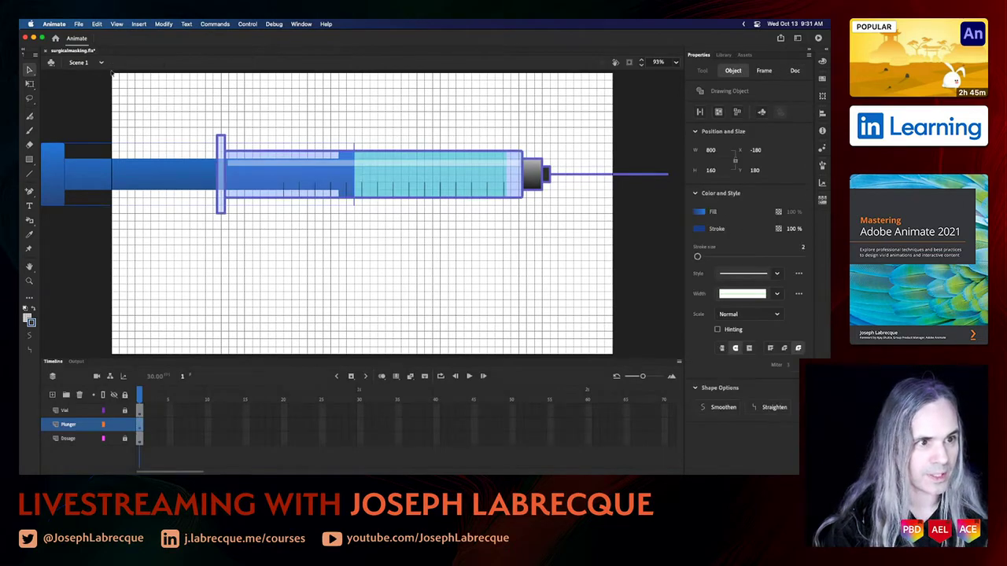
{"action": "left_click", "coordinate": [320, 294]}
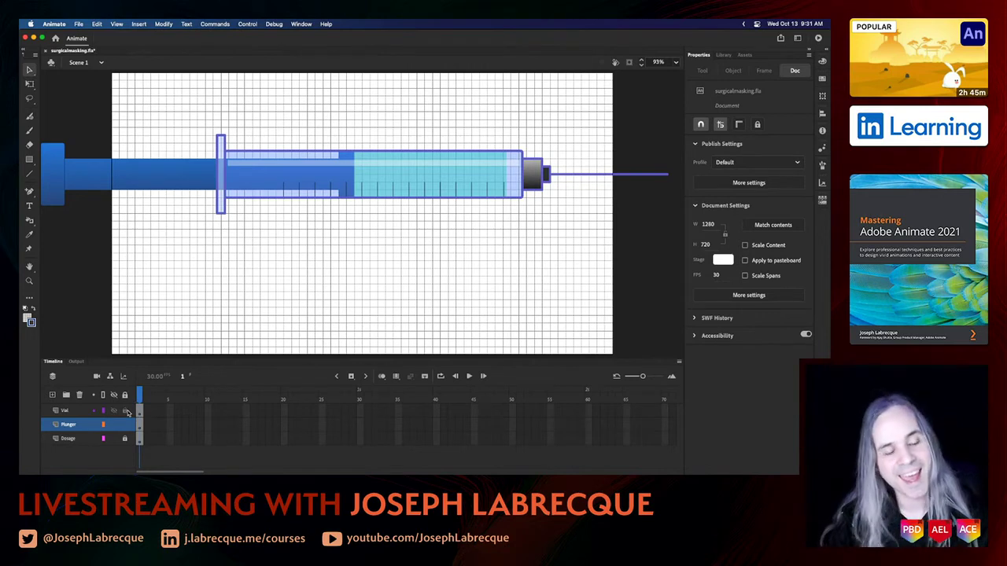
- Unlock the Vial layer and shorten the gradient on the dark 50 by 80 px needle hub with Gradient Transform
{"action": "left_click", "coordinate": [531, 176]}
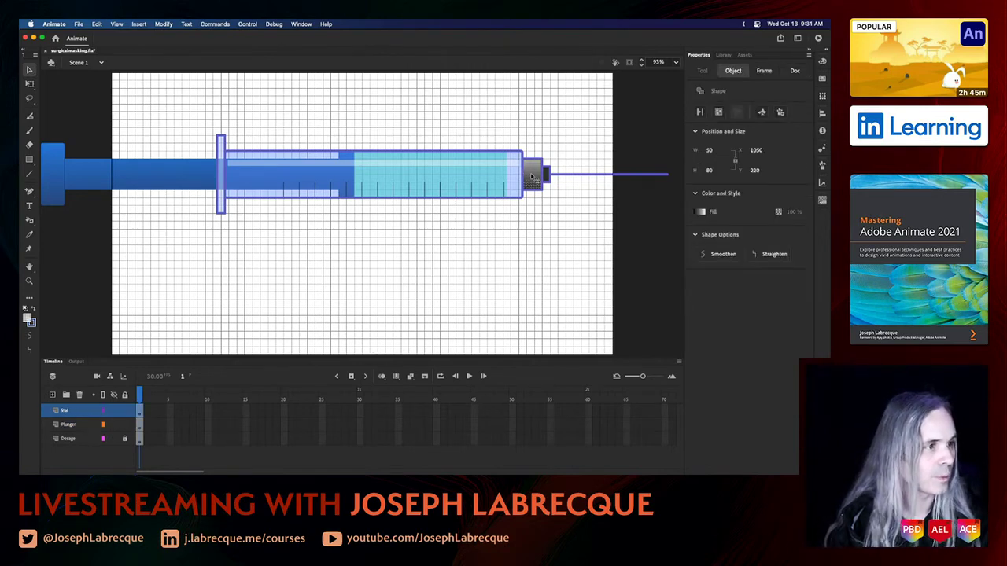
{"action": "left_click", "coordinate": [32, 86]}
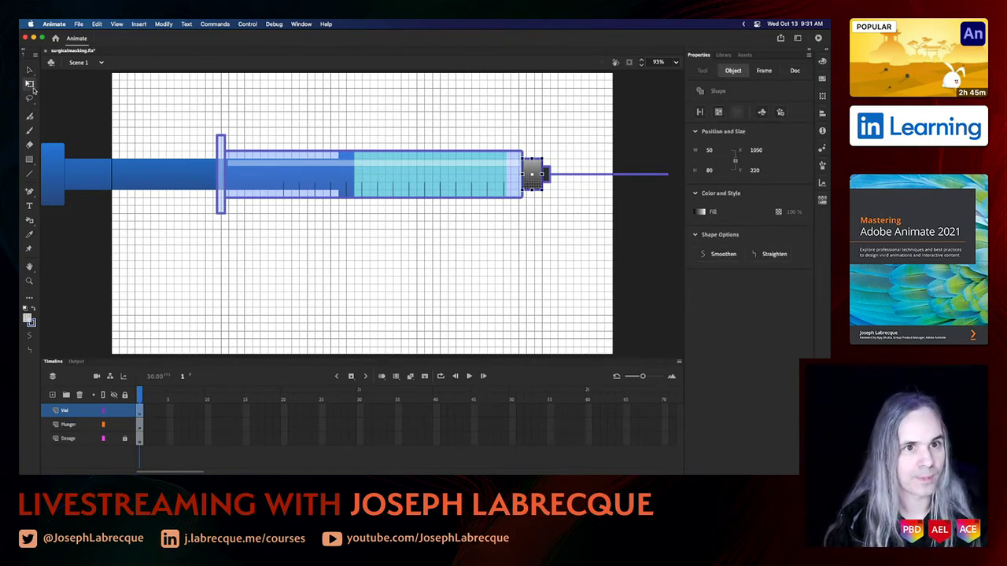
{"action": "left_click_drag", "start_coordinate": [33, 90], "coordinate": [79, 99]}
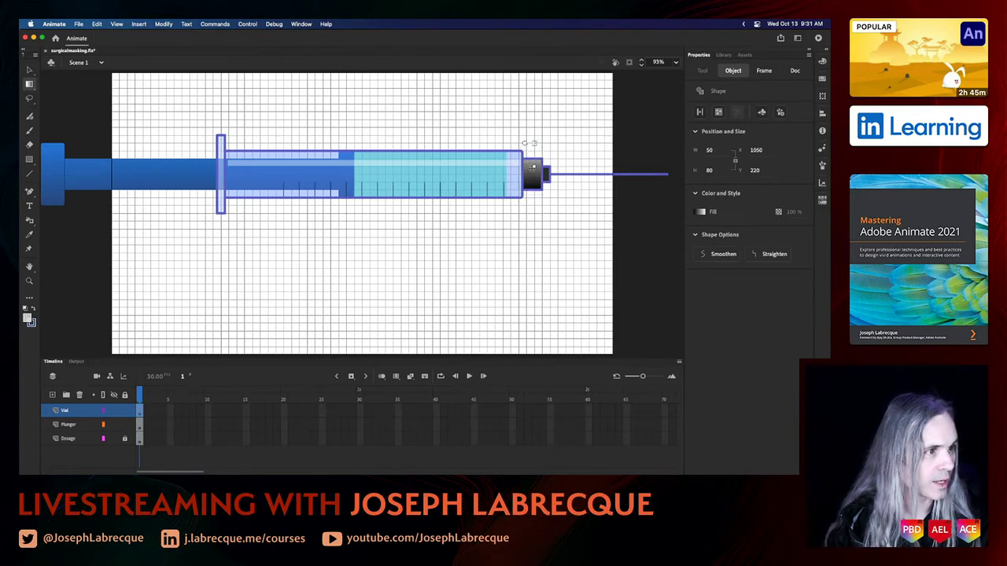
{"action": "left_click", "coordinate": [532, 171]}
{"action": "left_click_drag", "start_coordinate": [532, 143], "coordinate": [532, 158]}
{"action": "left_click", "coordinate": [543, 256]}
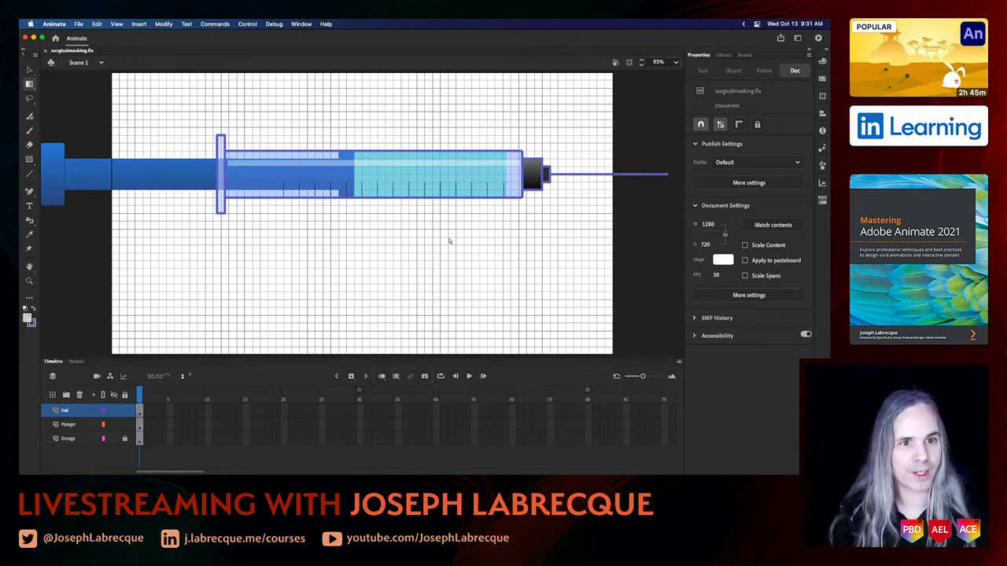
- Set the stroke color of the long needle line to the gray #666666 and deselect it
{"action": "left_click", "coordinate": [30, 71]}
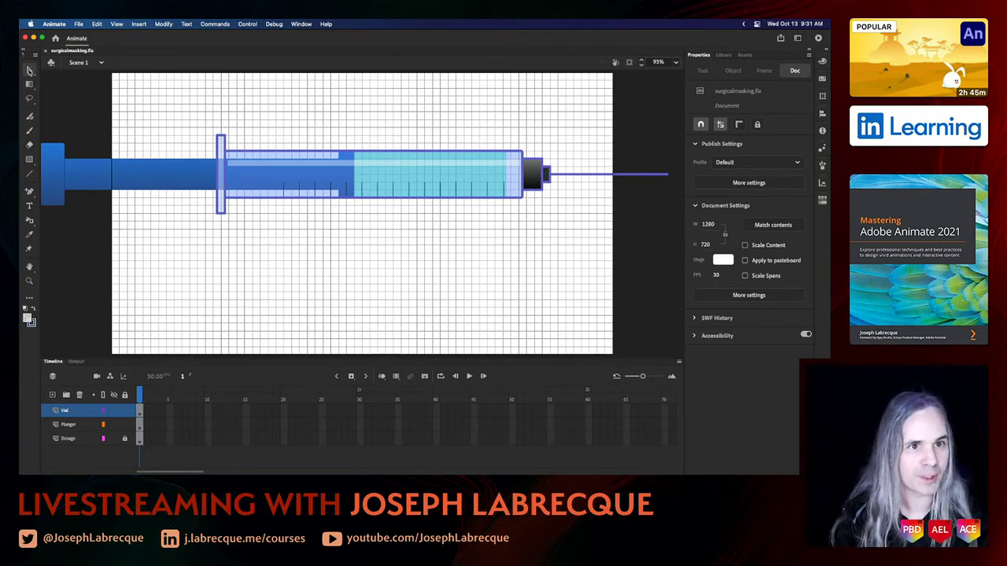
{"action": "left_click", "coordinate": [593, 176]}
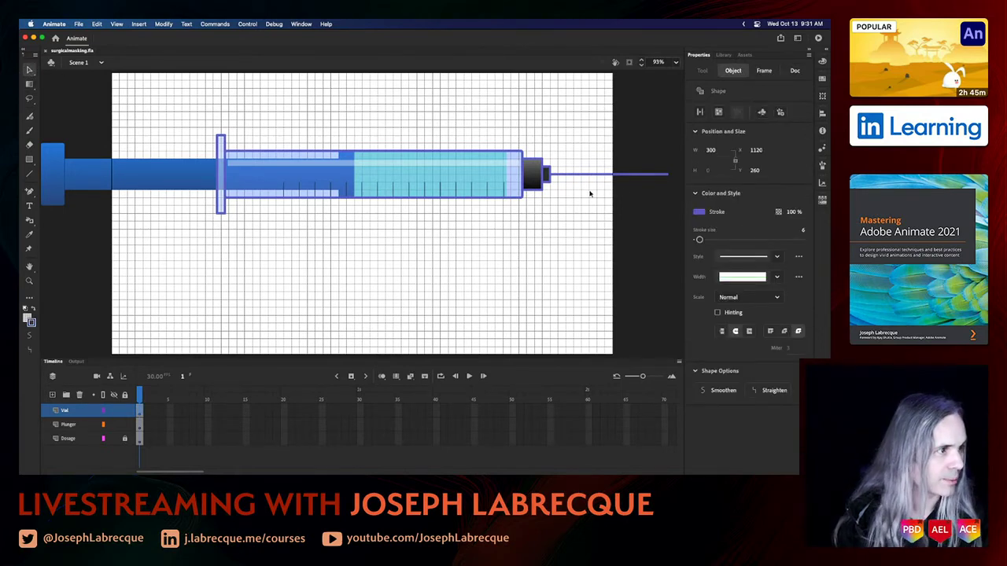
{"action": "left_click", "coordinate": [700, 212]}
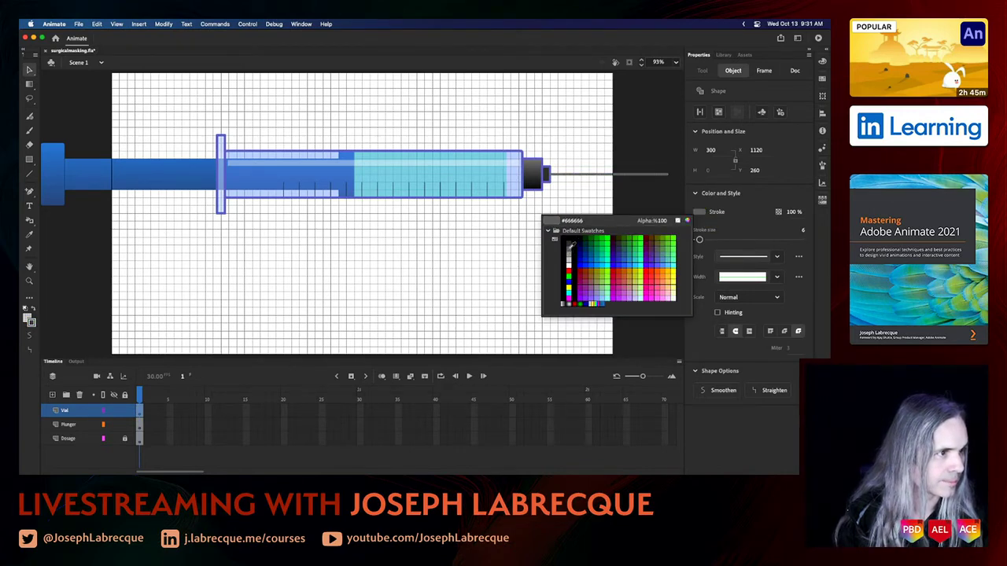
{"action": "left_click", "coordinate": [572, 247]}
{"action": "left_click", "coordinate": [548, 278]}
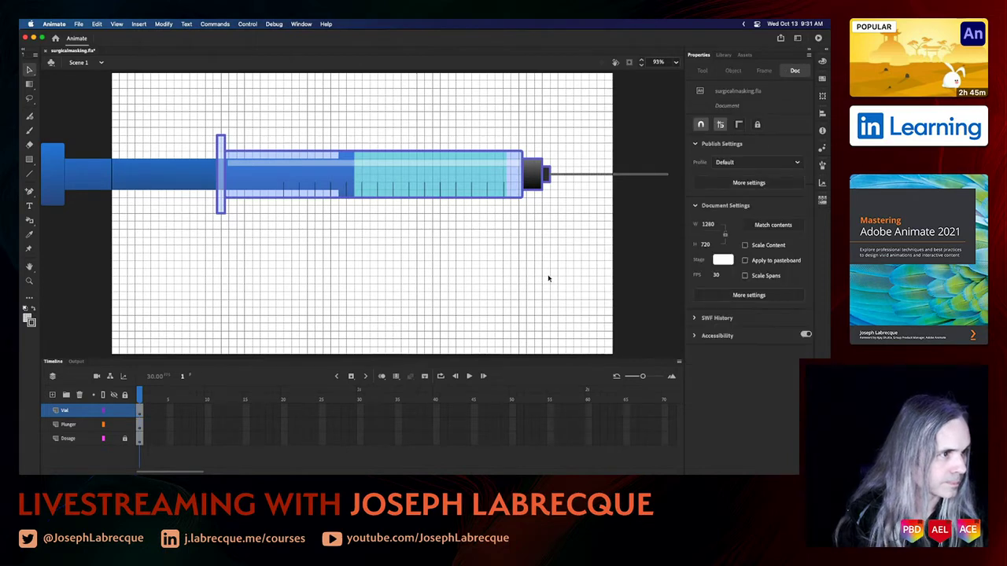
{"action": "left_click", "coordinate": [566, 174]}
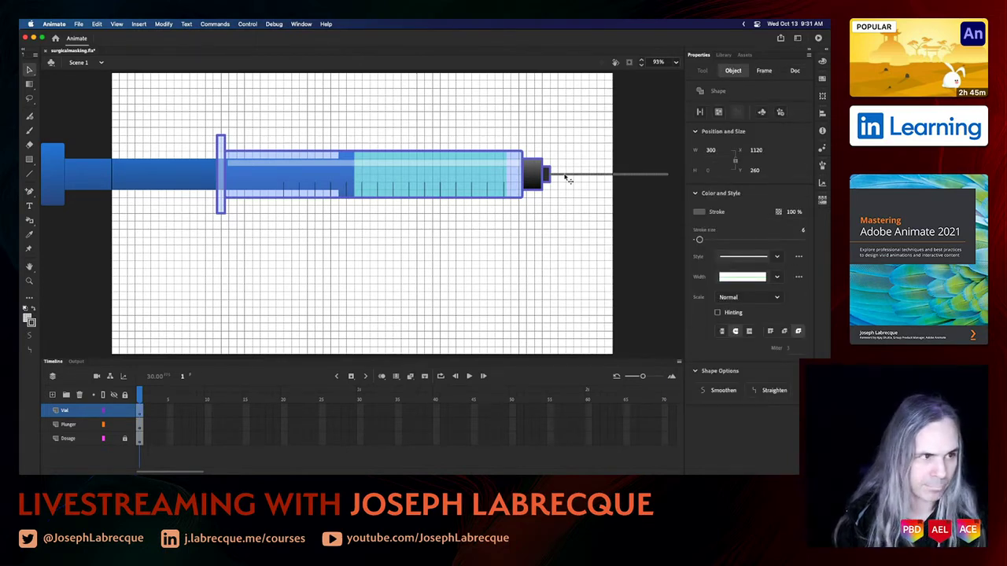
{"action": "right_click", "coordinate": [567, 180]}
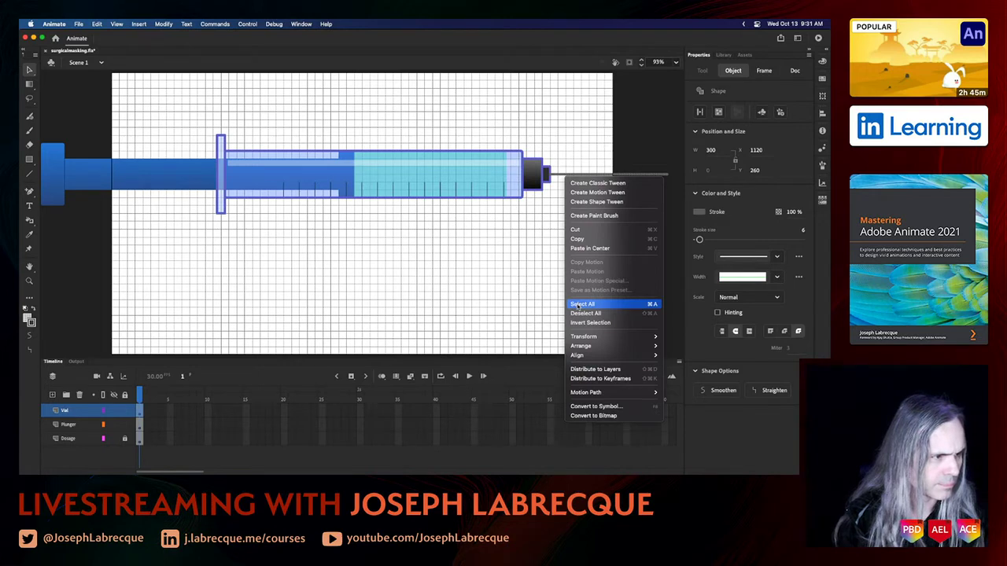
{"action": "mouse_move", "coordinate": [588, 346]}
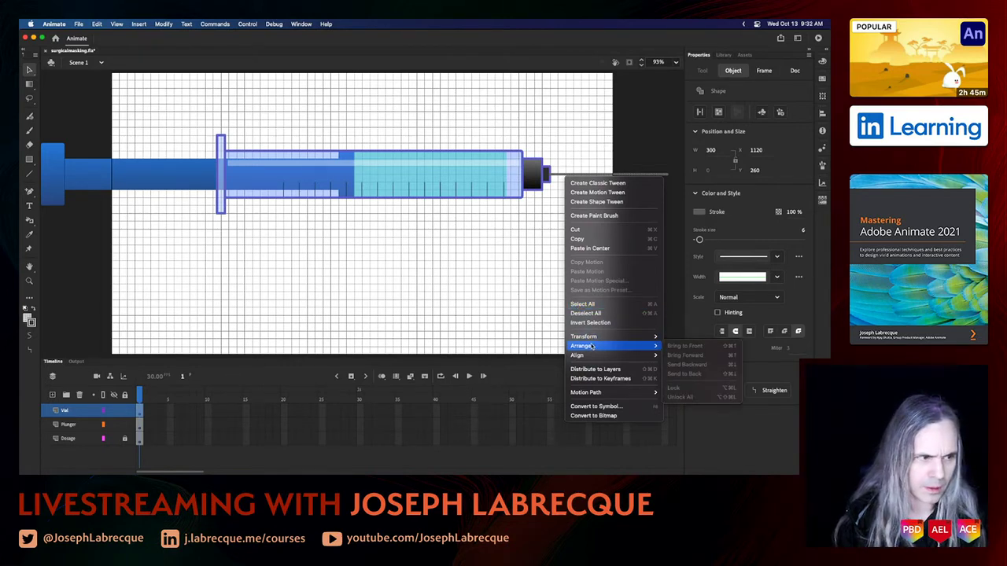
{"action": "left_click", "coordinate": [538, 262]}
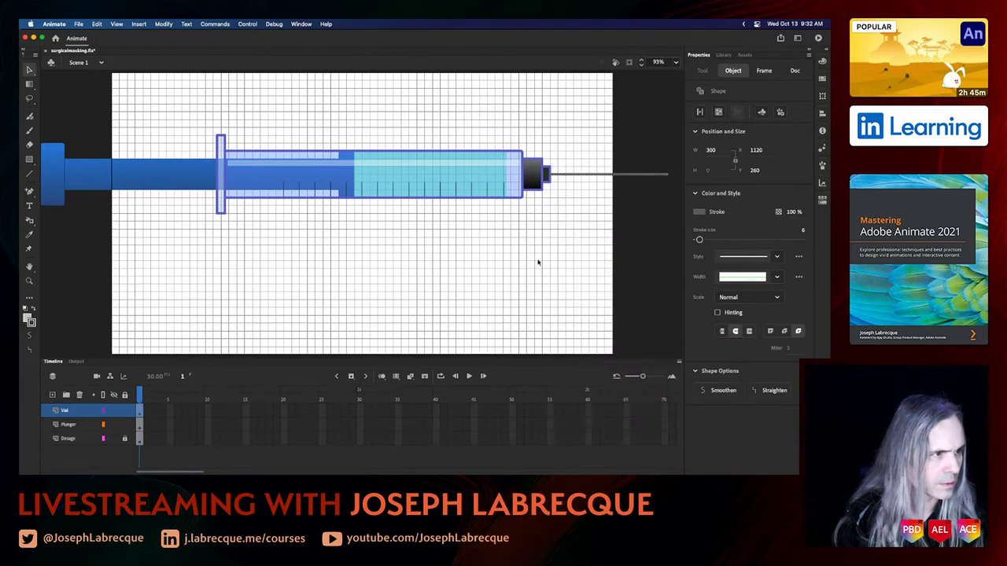
{"action": "left_click", "coordinate": [538, 262]}
- Nudge the needle line 1 px away from the hub to X 1121 and give its stroke a flat butt cap
{"action": "left_click", "coordinate": [563, 181]}
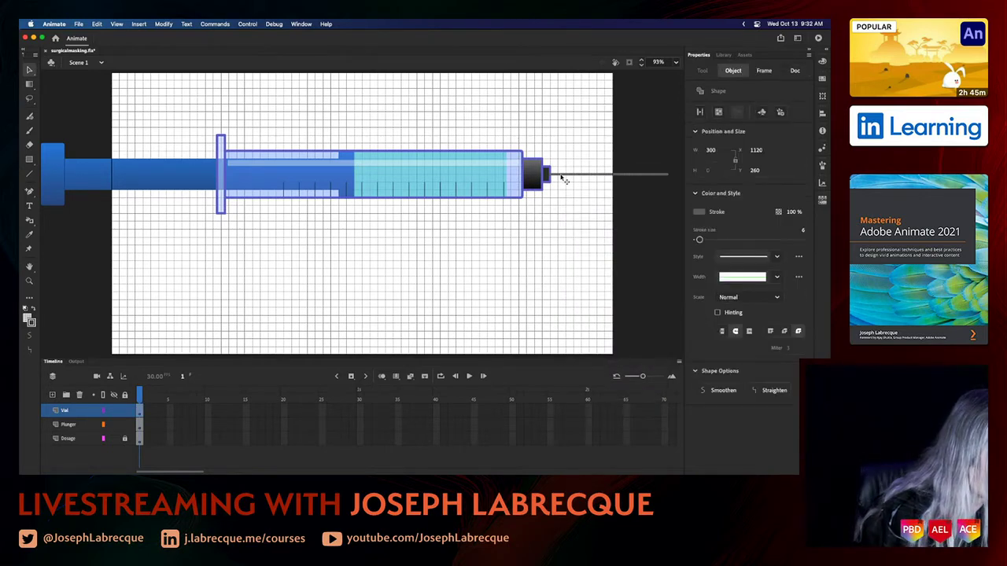
{"action": "left_click", "coordinate": [675, 61]}
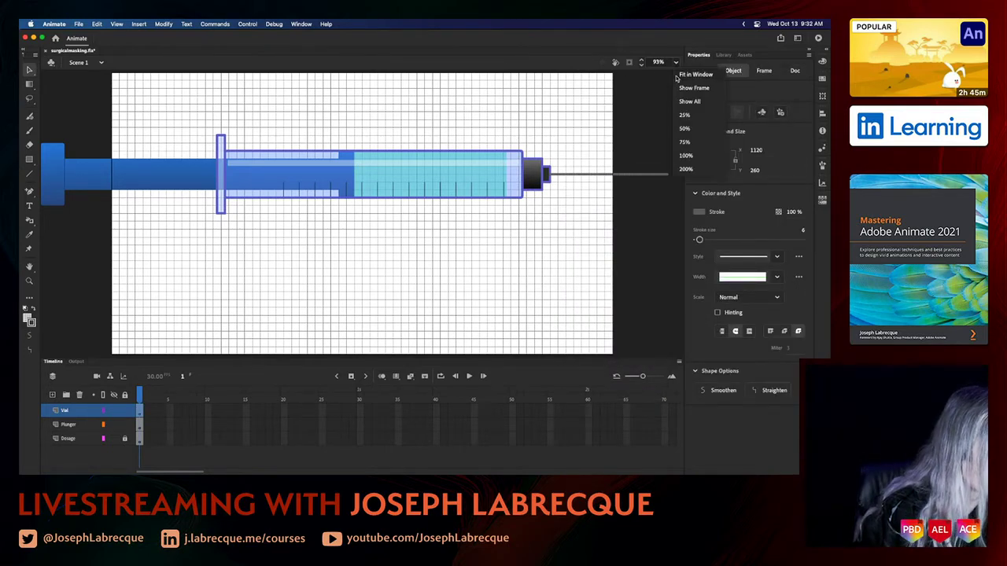
{"action": "left_click", "coordinate": [692, 169]}
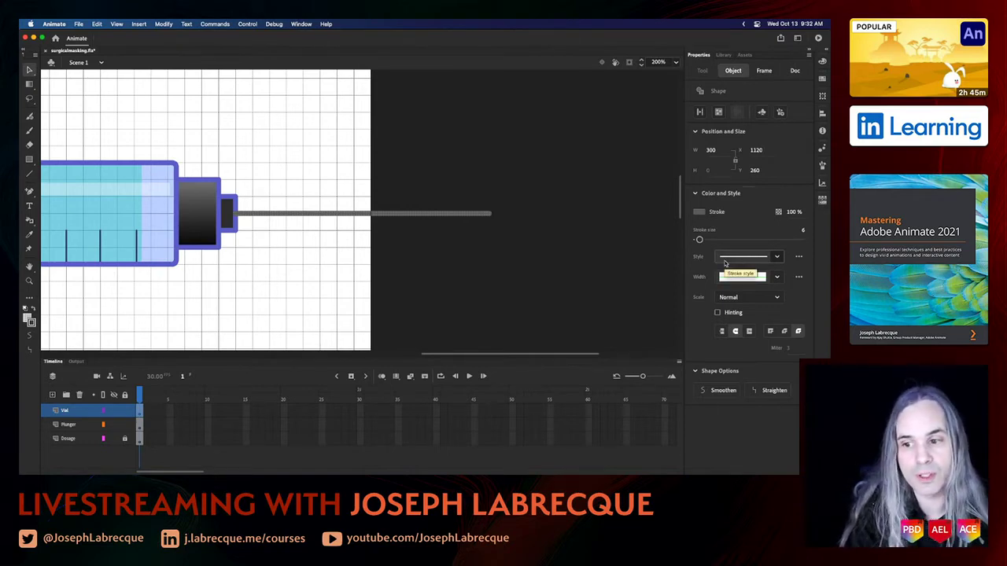
{"action": "left_click", "coordinate": [721, 331]}
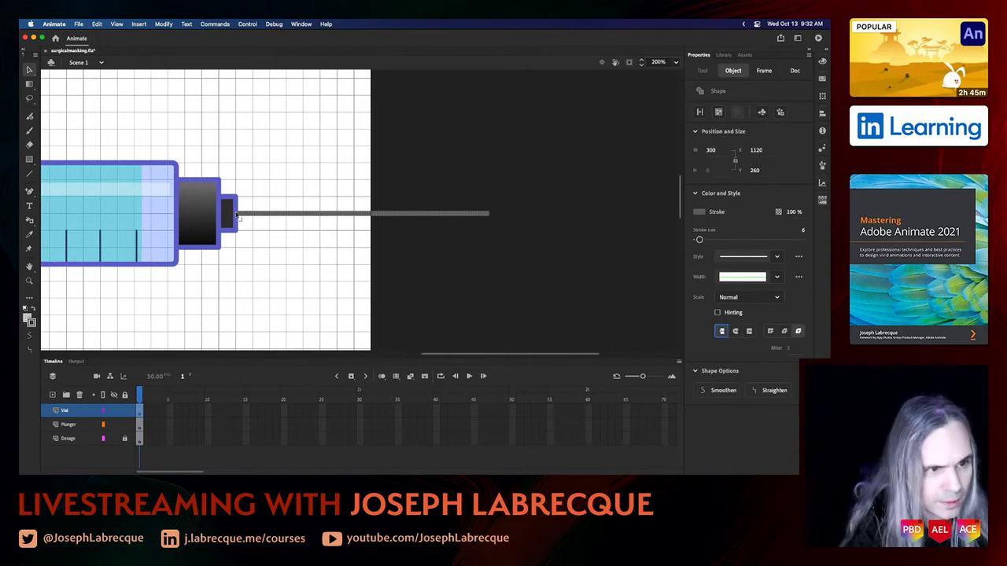
{"action": "key", "text": "super+z"}
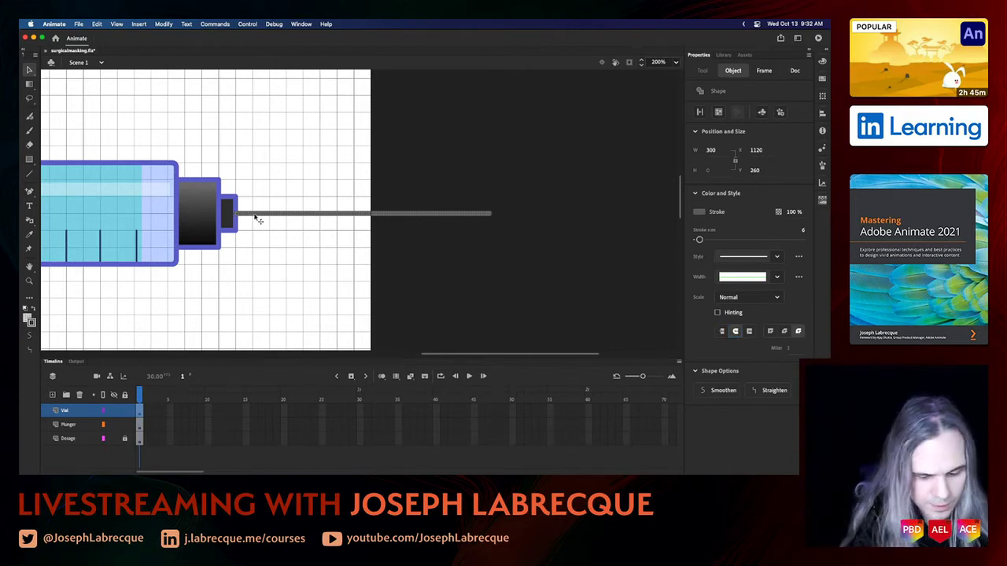
{"action": "key", "text": "Right"}
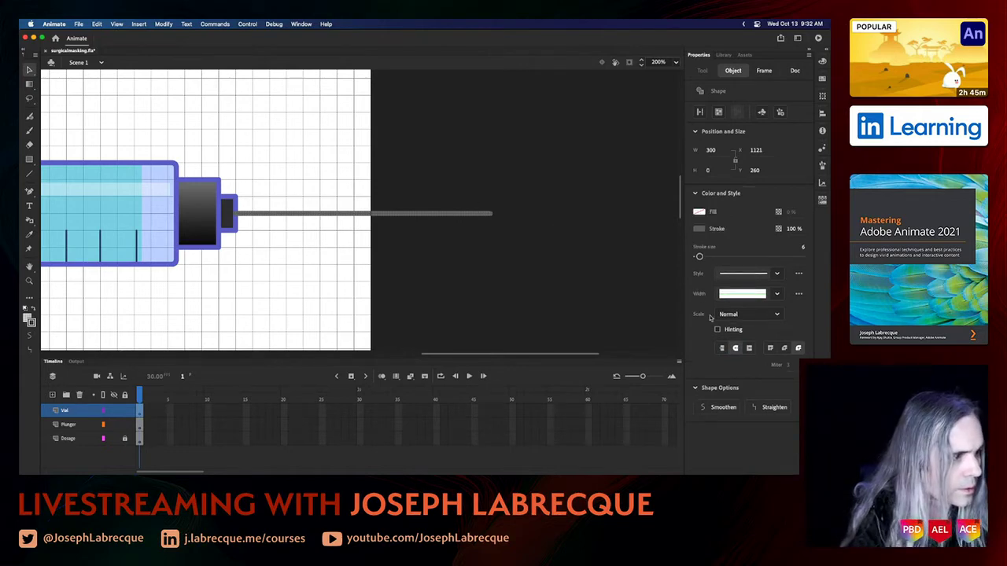
{"action": "left_click", "coordinate": [721, 347]}
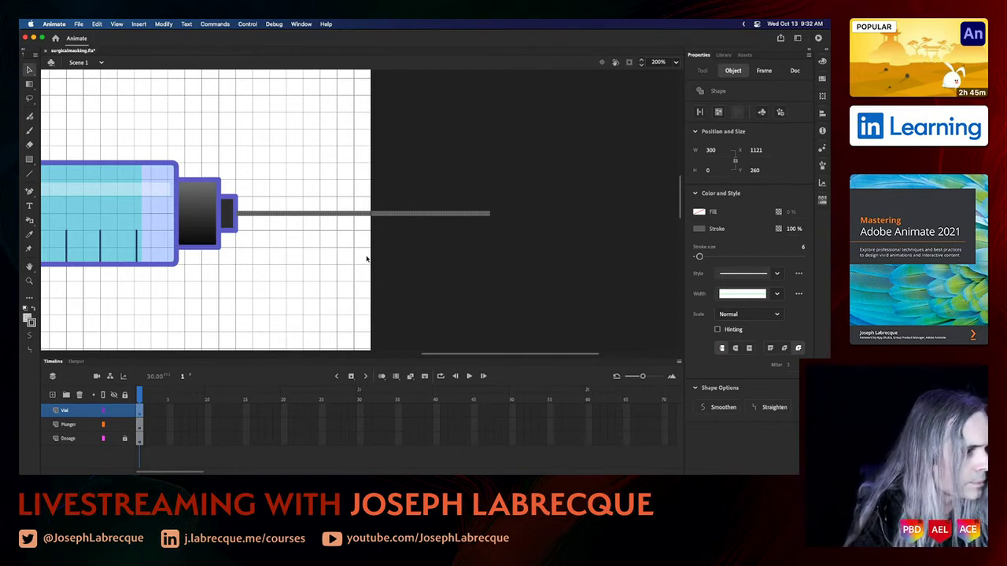
{"action": "left_click", "coordinate": [676, 62]}
{"action": "left_click", "coordinate": [681, 74]}
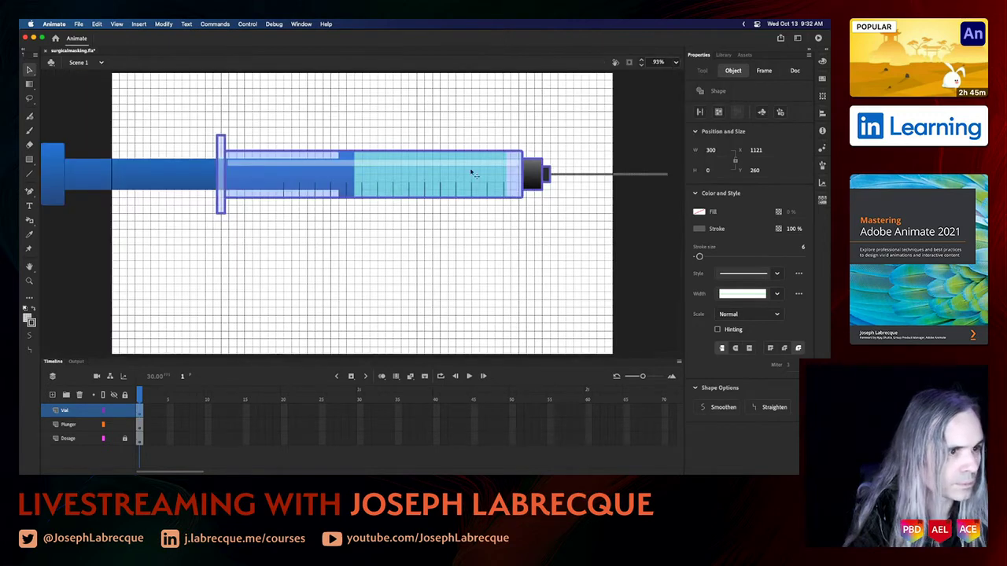
- Raise the fill opacity of the vial's tall 20 by 200 px flange to 80%
{"action": "left_click", "coordinate": [391, 232]}
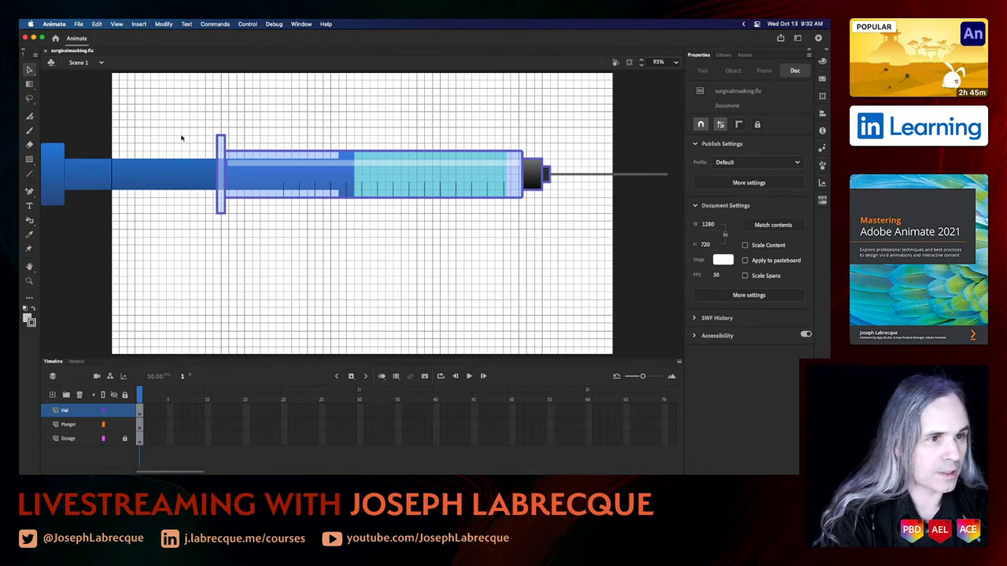
{"action": "left_click", "coordinate": [222, 146]}
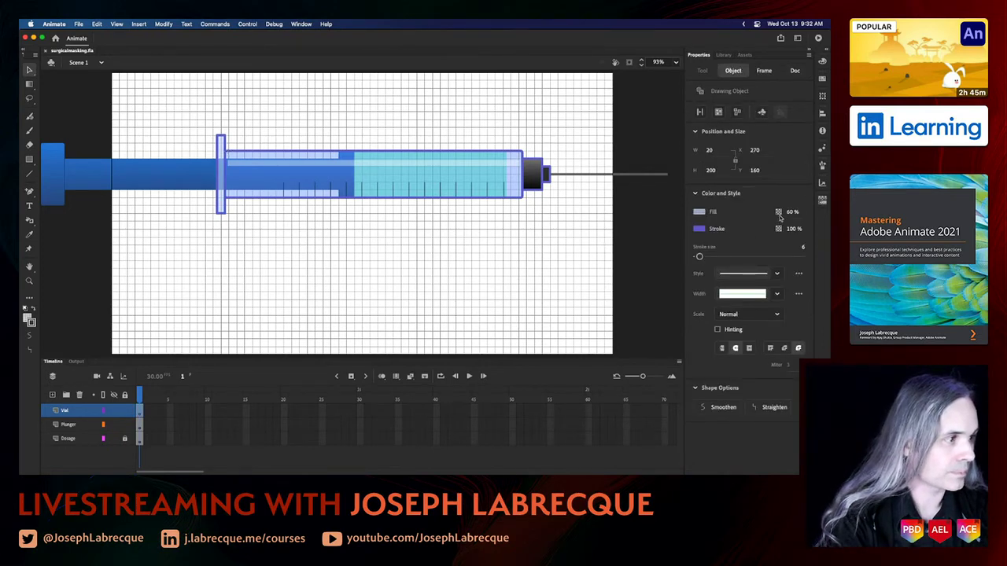
{"action": "left_click_drag", "start_coordinate": [791, 213], "coordinate": [789, 200]}
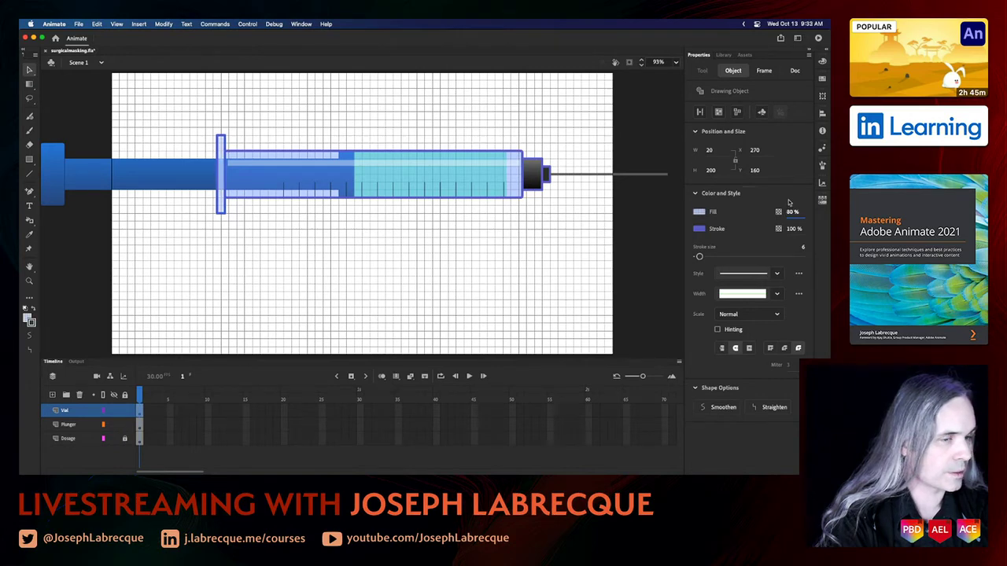
{"action": "left_click", "coordinate": [341, 283]}
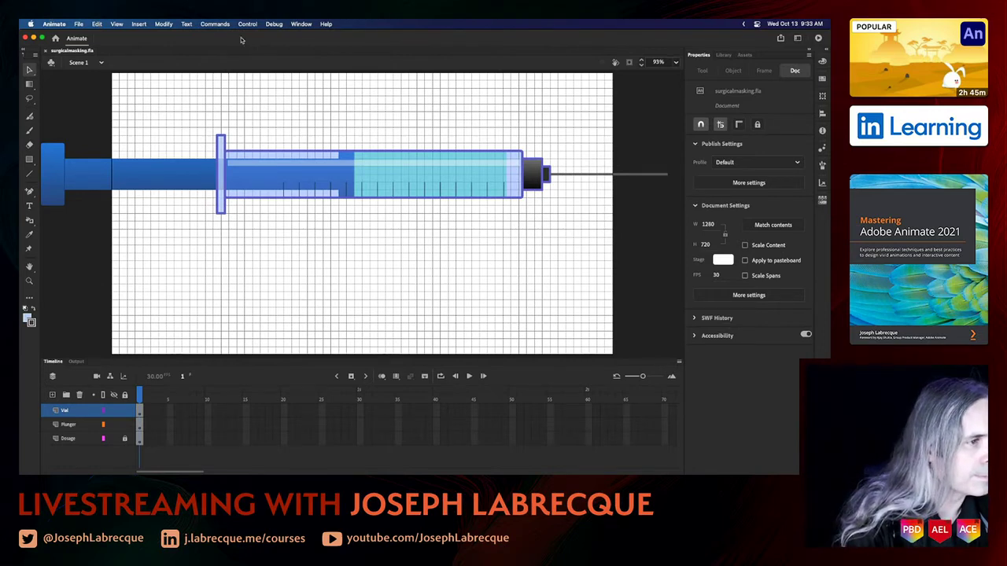
- Set the outline stroke of the dark needle hub to black #000000 and deselect it
{"action": "left_click", "coordinate": [388, 176]}
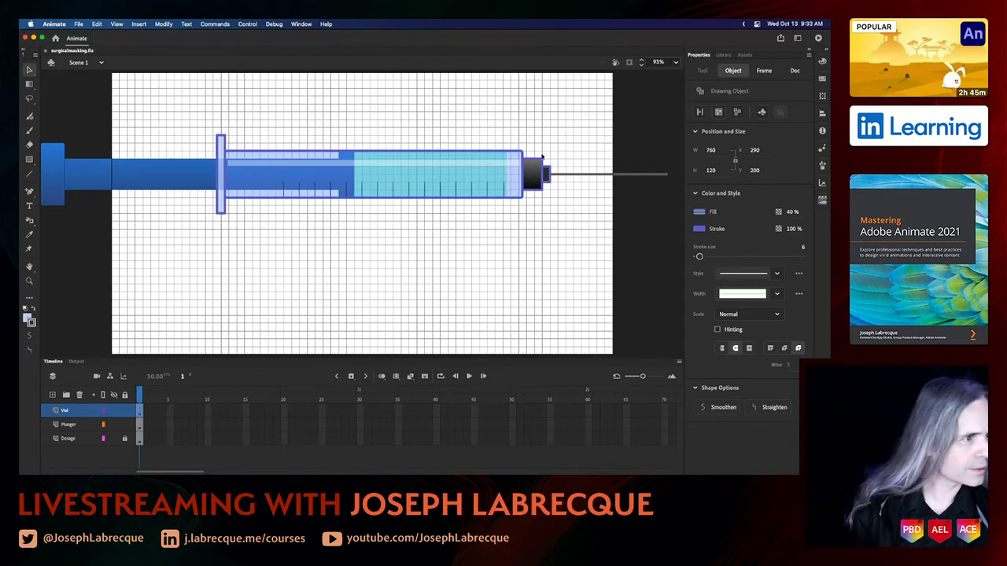
{"action": "left_click", "coordinate": [542, 163]}
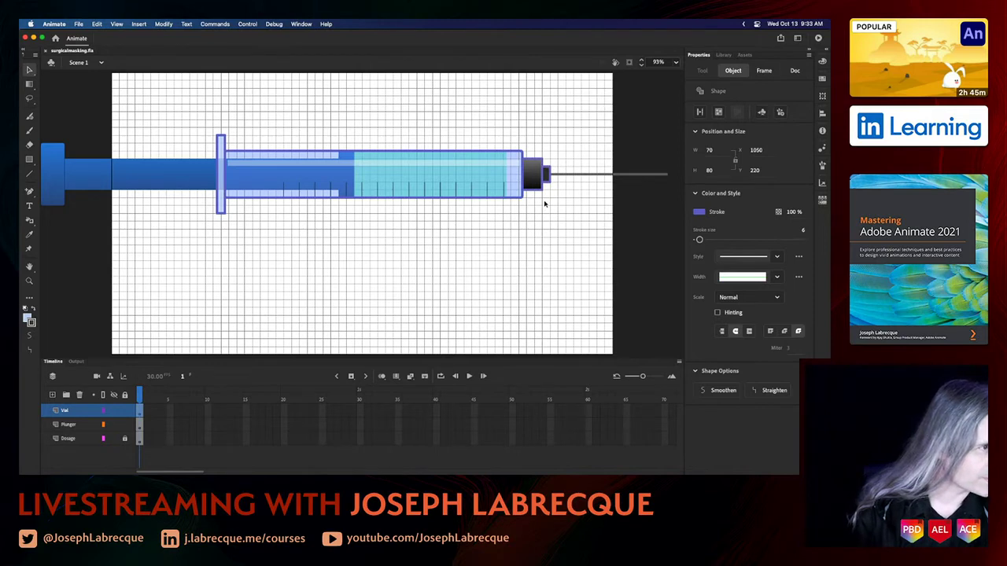
{"action": "left_click", "coordinate": [699, 212]}
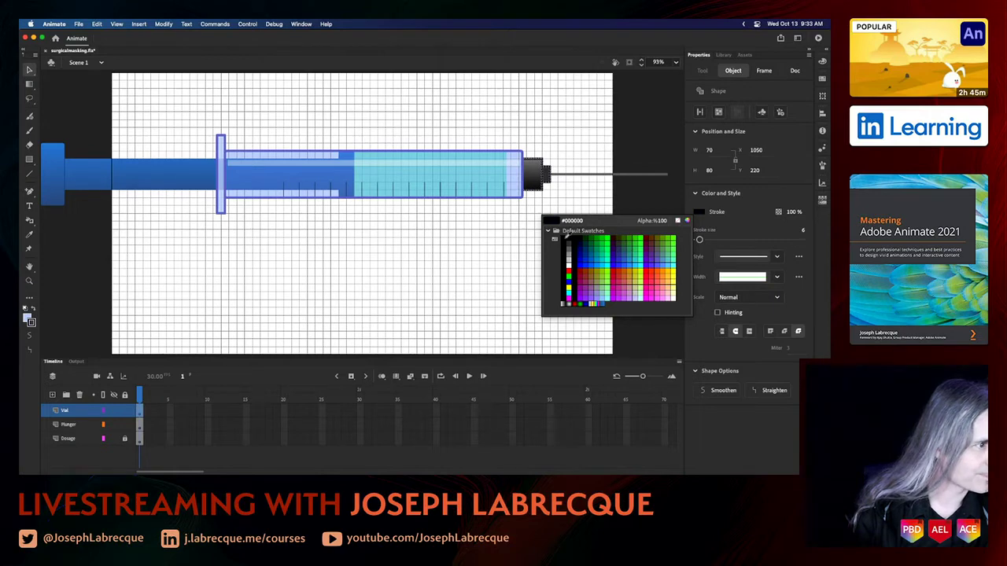
{"action": "left_click", "coordinate": [566, 233]}
{"action": "left_click", "coordinate": [566, 254]}
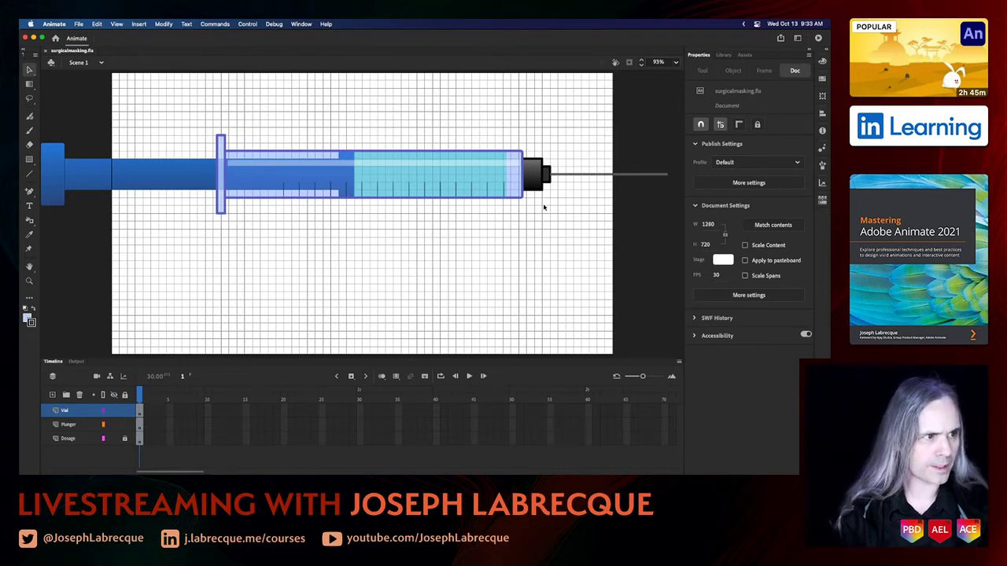
- Recolor the needle line with the dark gray #333333 sampled from the needle hub
{"action": "left_click", "coordinate": [585, 174]}
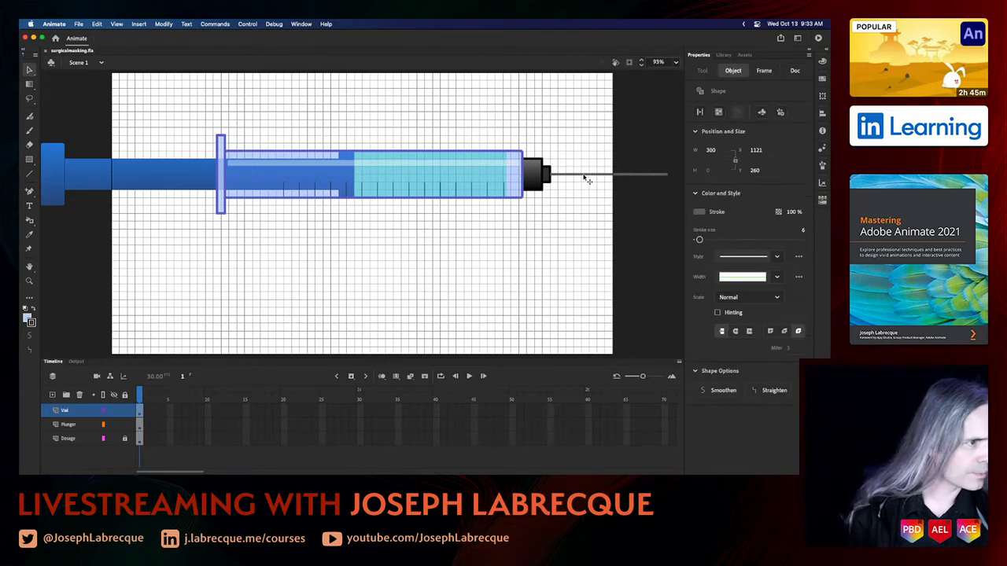
{"action": "left_click", "coordinate": [700, 213]}
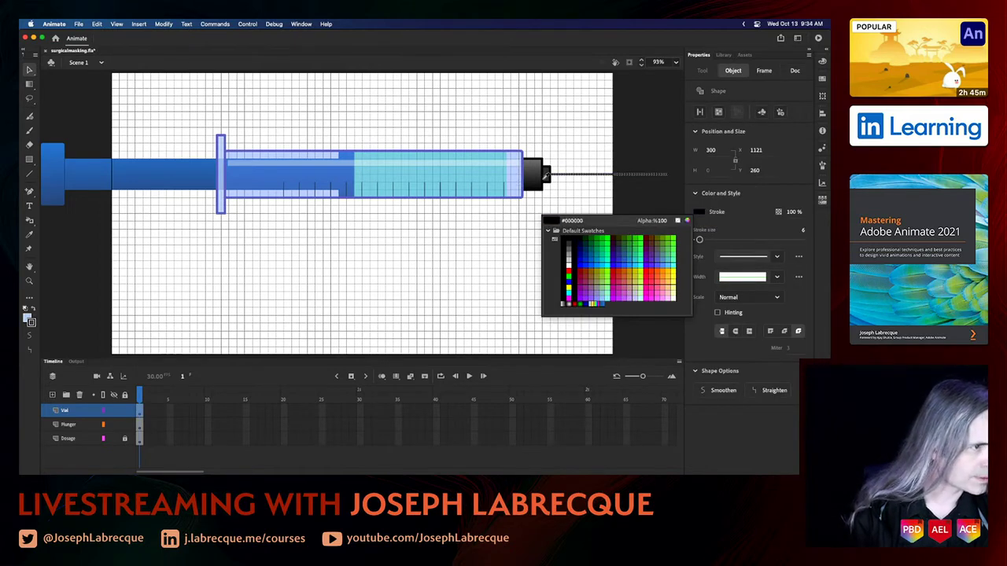
{"action": "left_click", "coordinate": [549, 176]}
{"action": "left_click", "coordinate": [577, 217]}
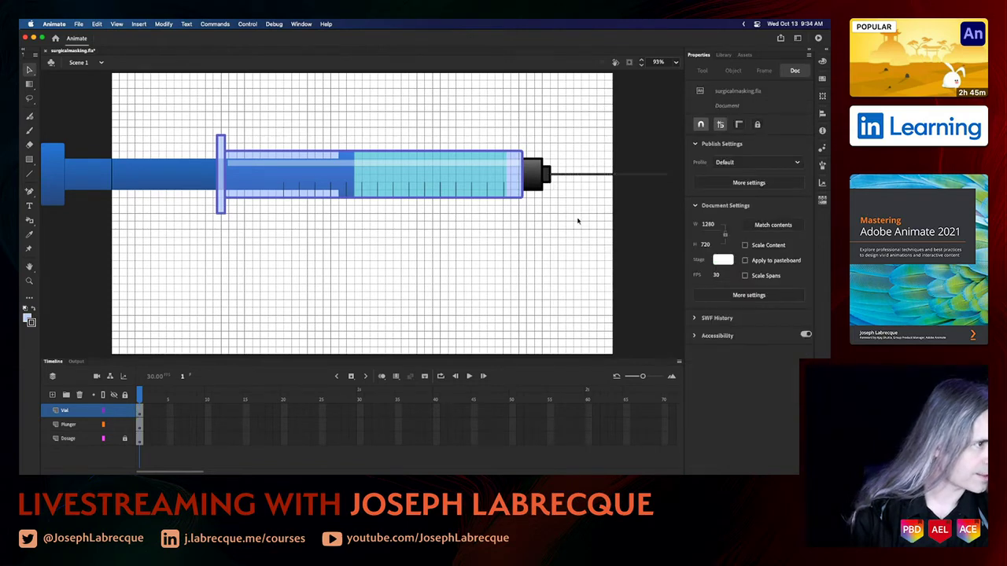
- Set the needle line's stroke to the custom gray #4F4F4F and leave nothing selected
{"action": "left_click", "coordinate": [573, 175]}
{"action": "left_click", "coordinate": [700, 212]}
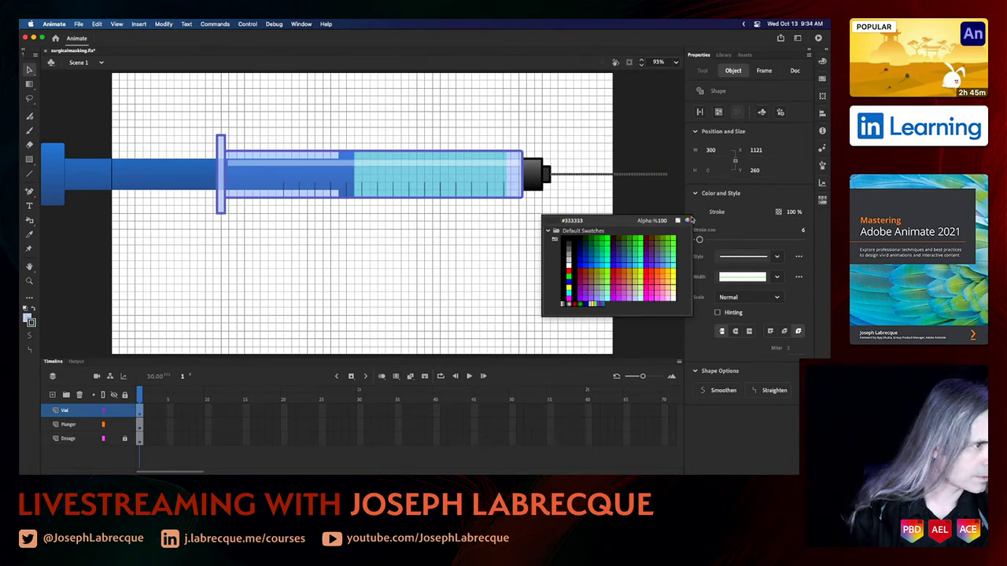
{"action": "left_click", "coordinate": [686, 221]}
{"action": "left_click", "coordinate": [266, 262]}
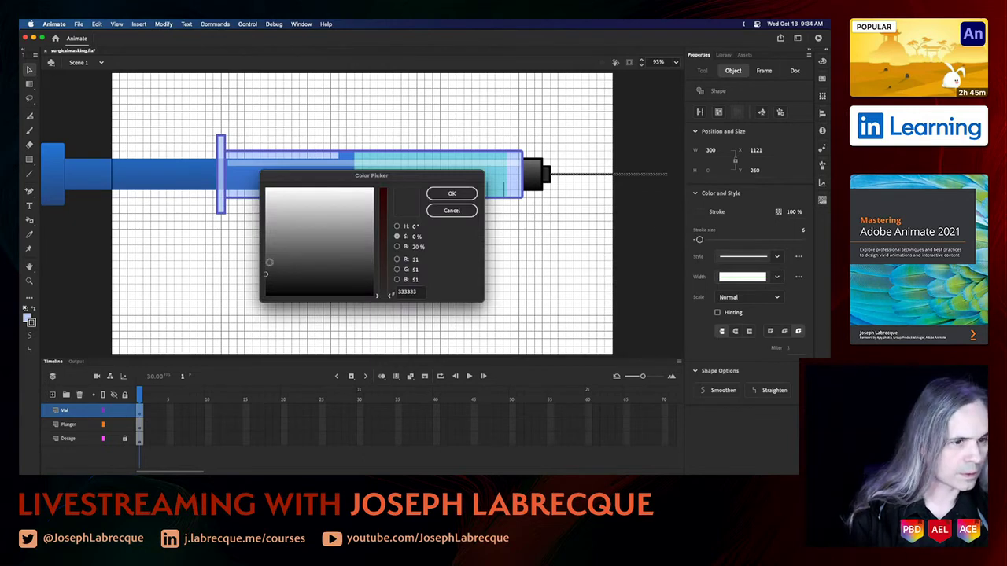
{"action": "left_click", "coordinate": [445, 193]}
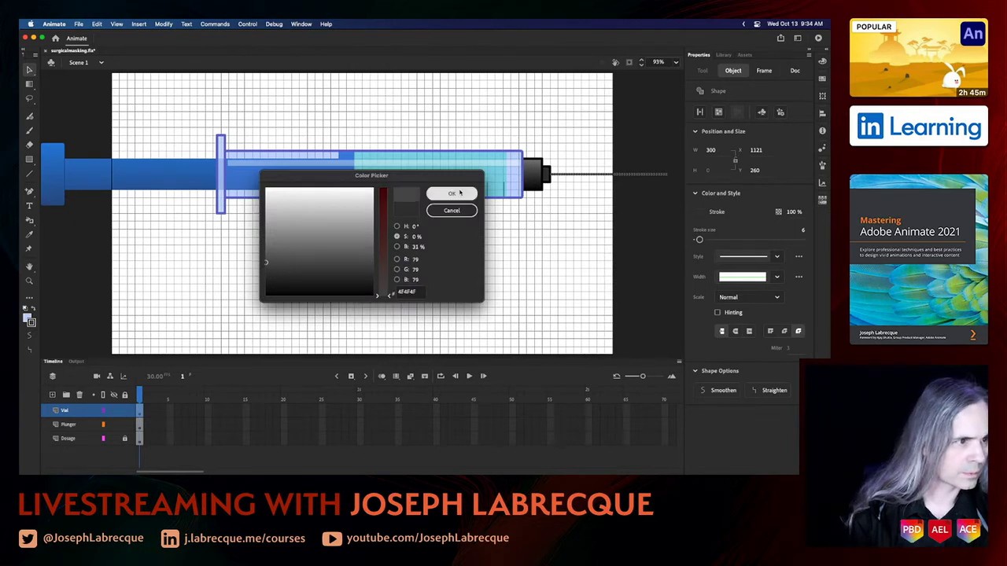
{"action": "left_click", "coordinate": [527, 251]}
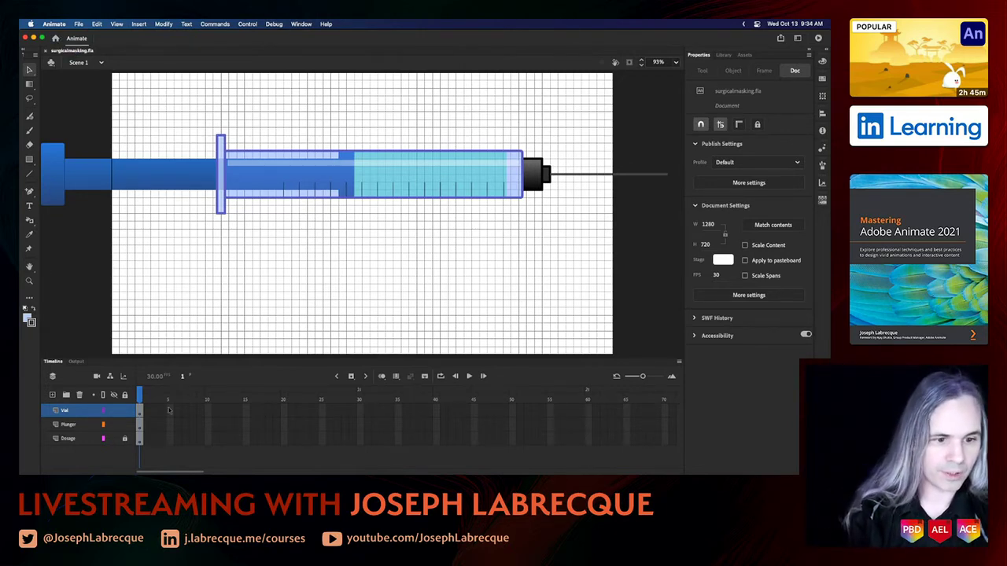
- Unlock the Dosage layer and lock the Vial and Plunger layers
{"action": "left_click", "coordinate": [124, 439]}
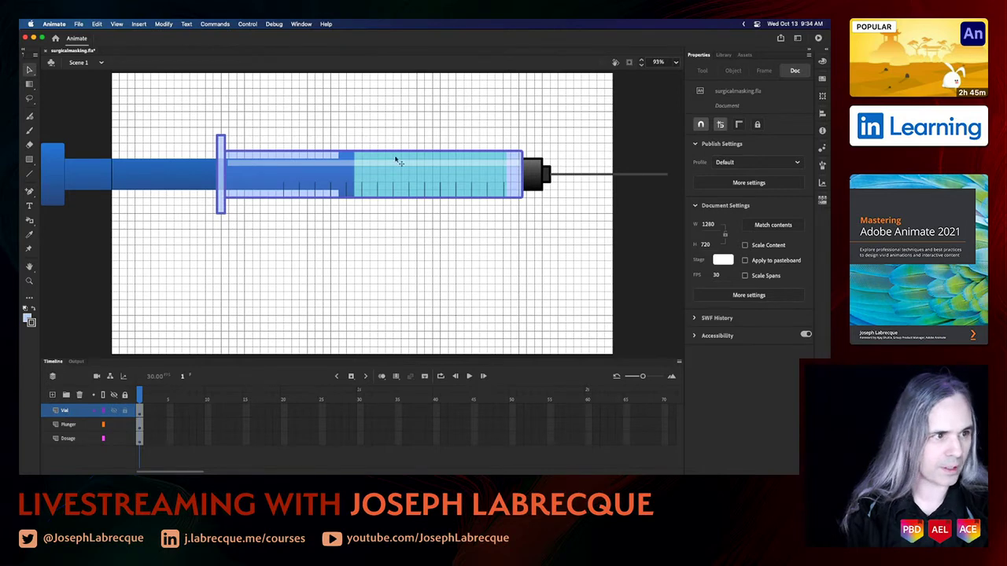
{"action": "left_click", "coordinate": [69, 439]}
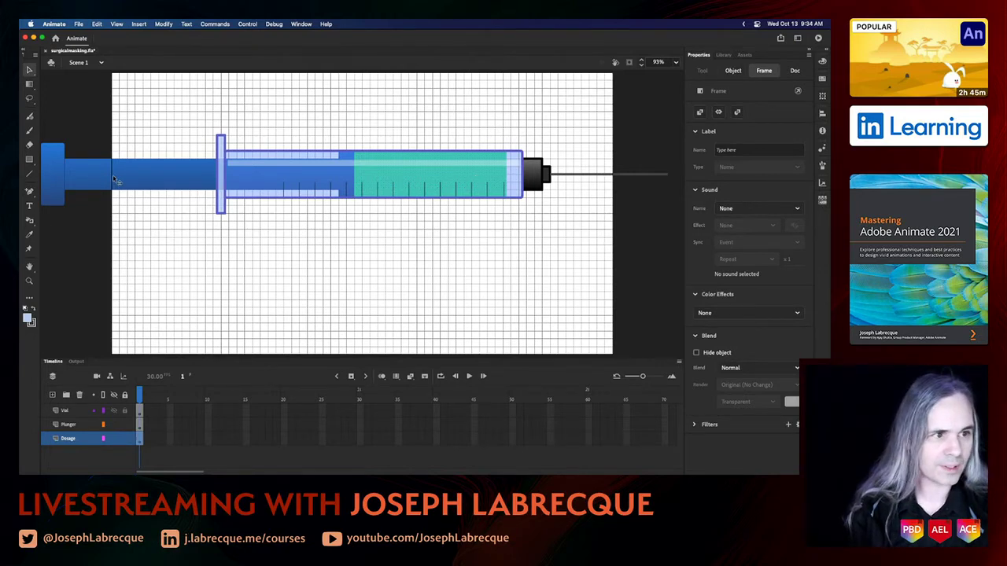
{"action": "left_click", "coordinate": [456, 178]}
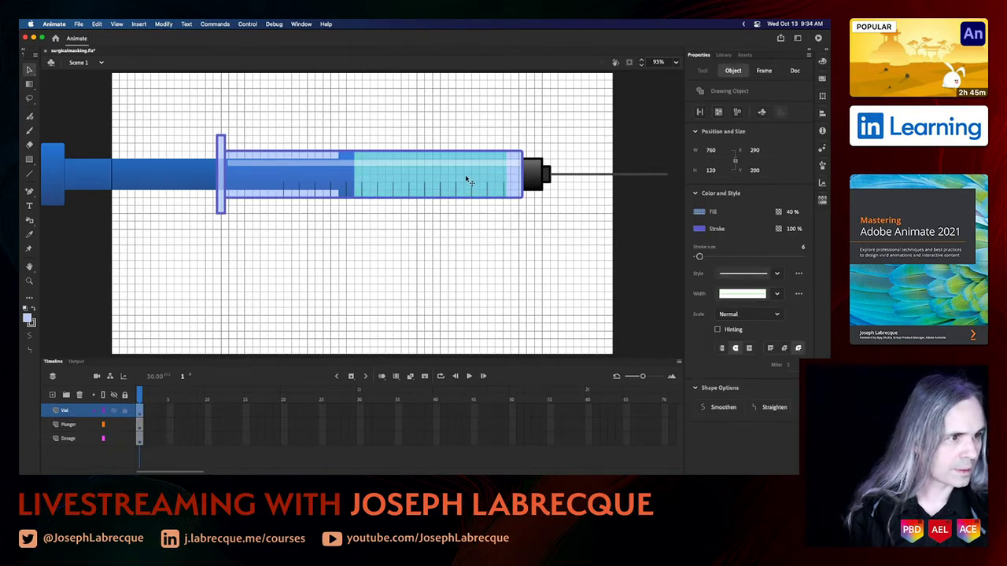
{"action": "left_click", "coordinate": [137, 409]}
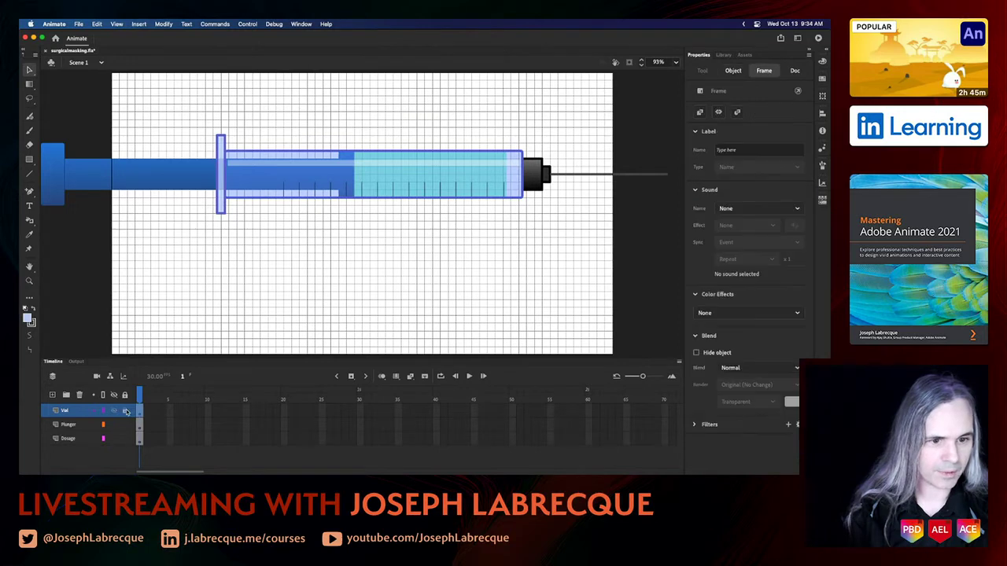
- Shift the green liquid shape 40 px toward the needle to X 620 and leave it deselected
{"action": "left_click", "coordinate": [442, 181]}
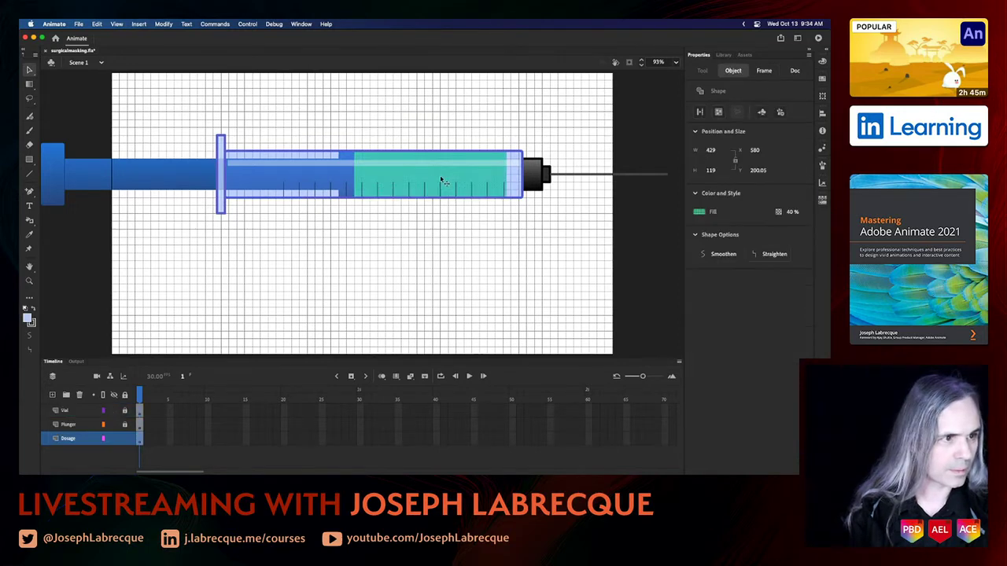
{"action": "left_click", "coordinate": [29, 84]}
{"action": "left_click", "coordinate": [29, 84]}
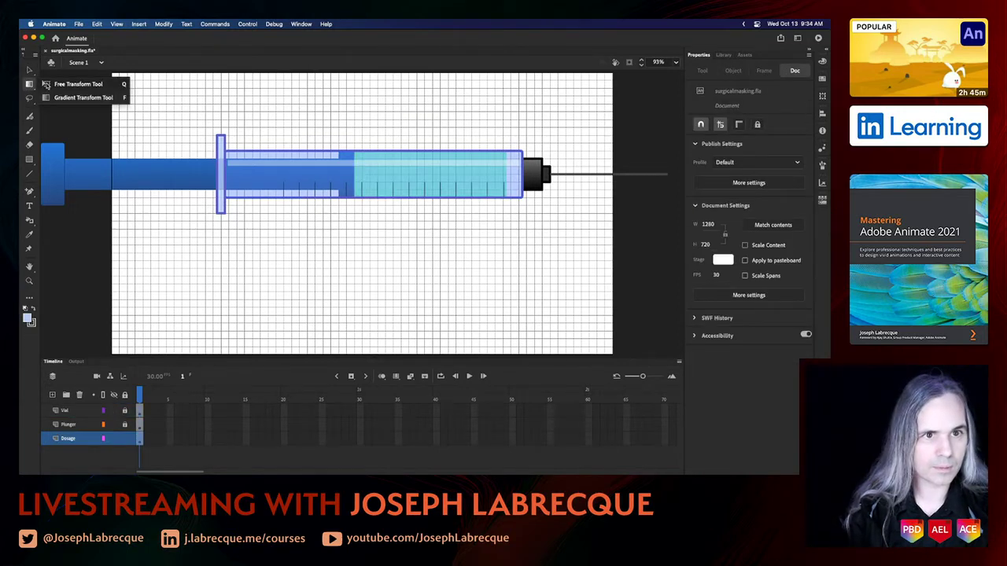
{"action": "left_click", "coordinate": [50, 84]}
{"action": "left_click", "coordinate": [481, 177]}
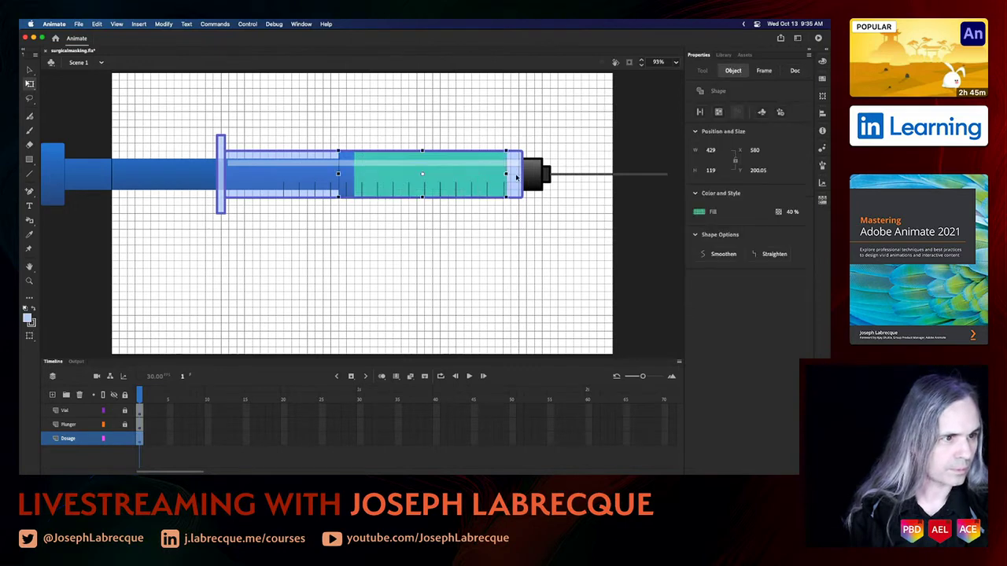
{"action": "key", "text": "shift+Right"}
{"action": "key", "text": "shift+Right"}
{"action": "key", "text": "shift+Right"}
{"action": "key", "text": "shift+Right"}
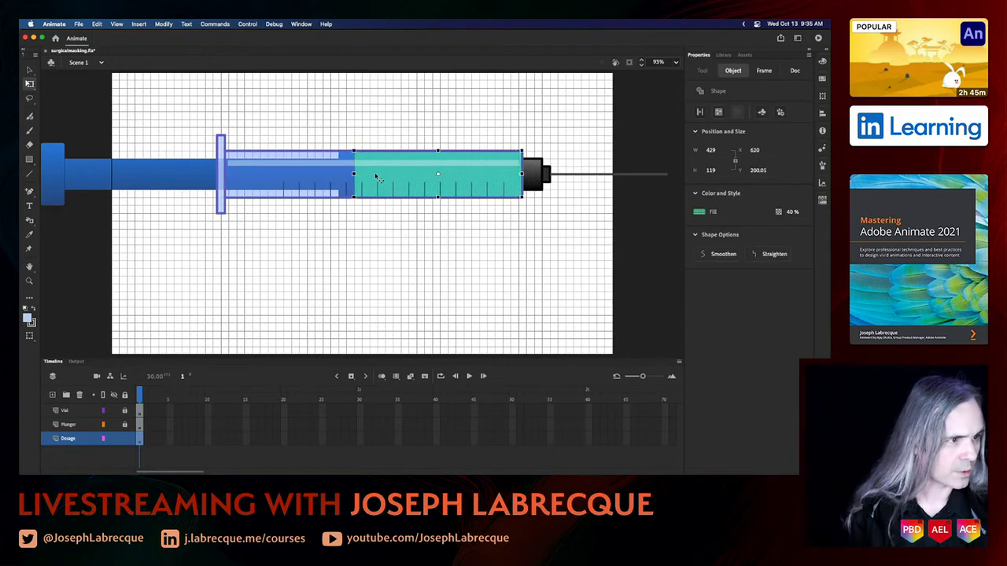
{"action": "left_click", "coordinate": [362, 261]}
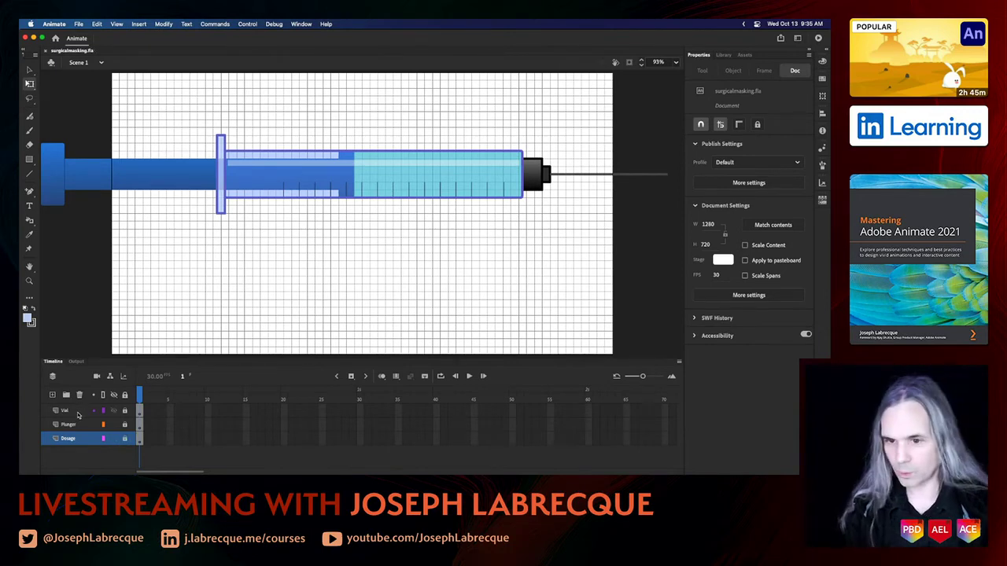
- Convert the Vial, Plunger and Dosage layers together into a Graphic symbol named Syringe
{"action": "left_click", "coordinate": [76, 412], "text": "shift"}
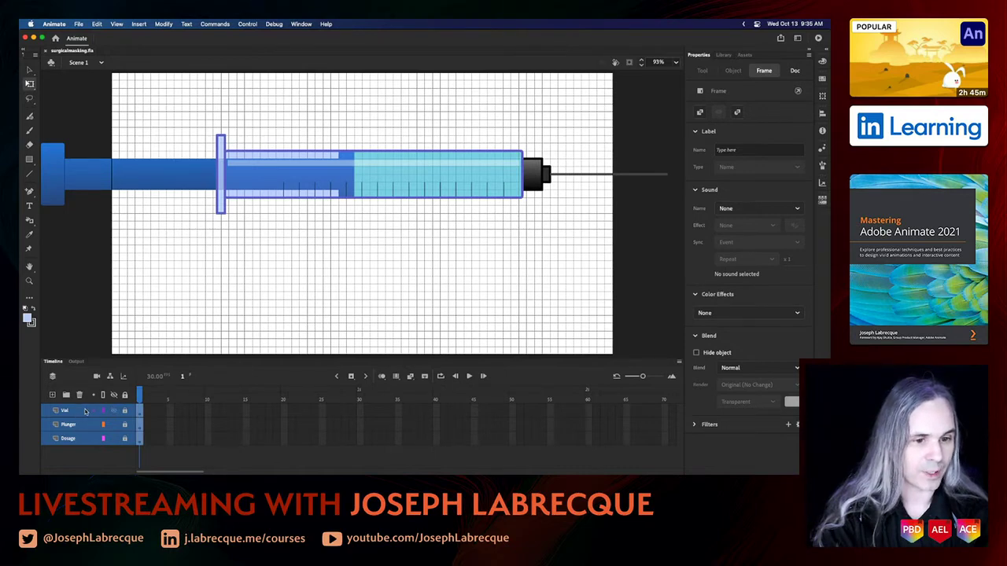
{"action": "right_click", "coordinate": [83, 411]}
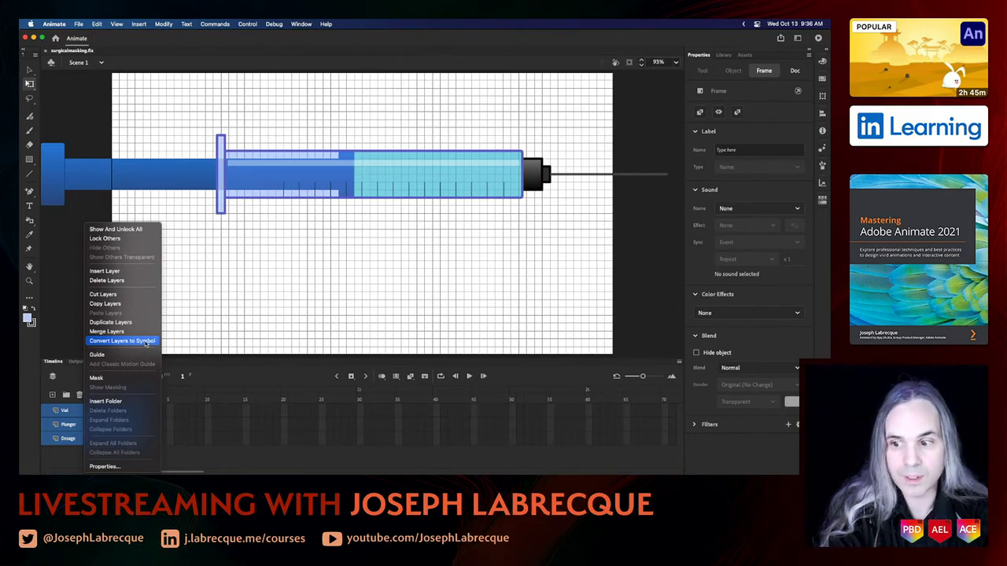
{"action": "left_click", "coordinate": [143, 341]}
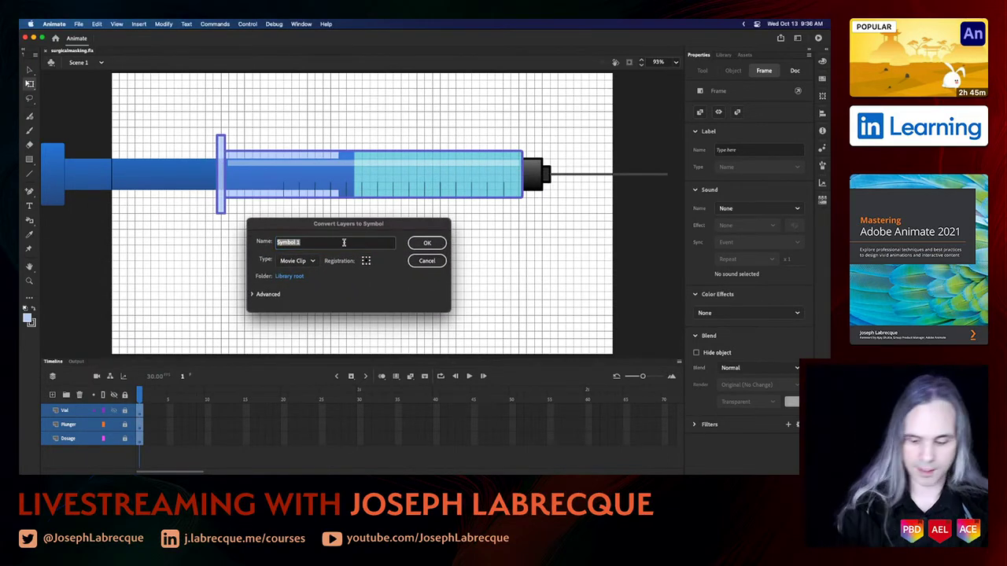
{"action": "type", "text": "S"}
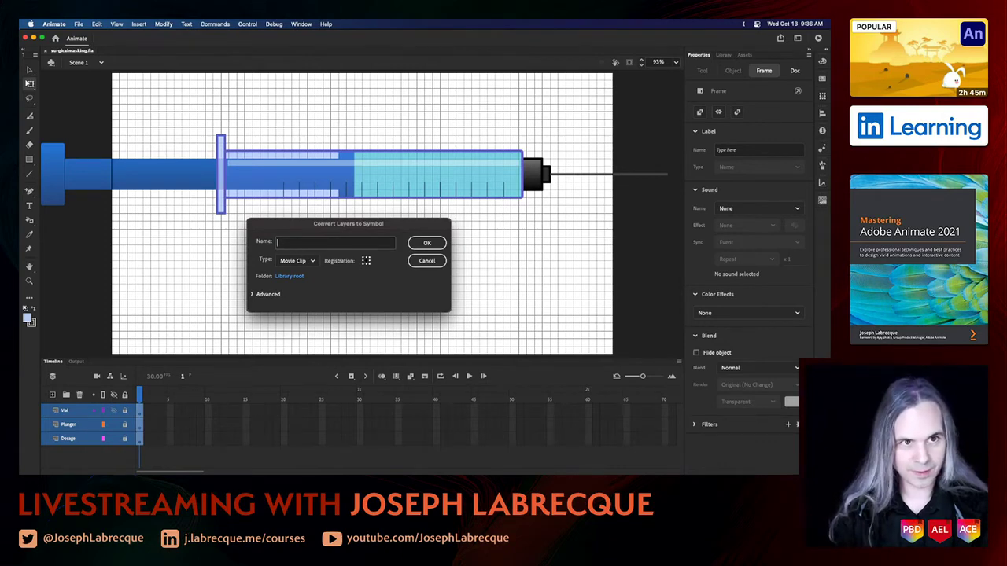
{"action": "type", "text": "Syring"}
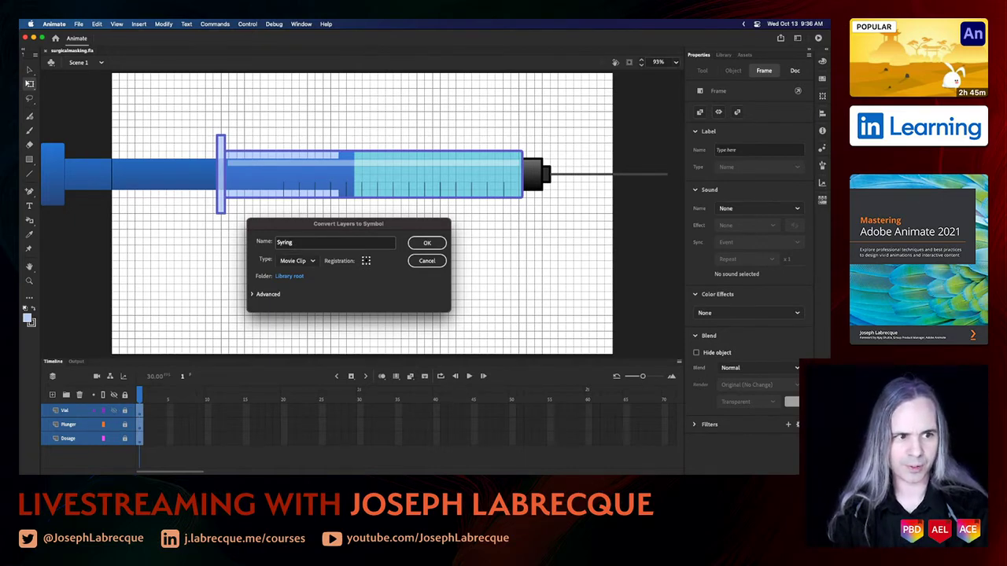
{"action": "type", "text": "e"}
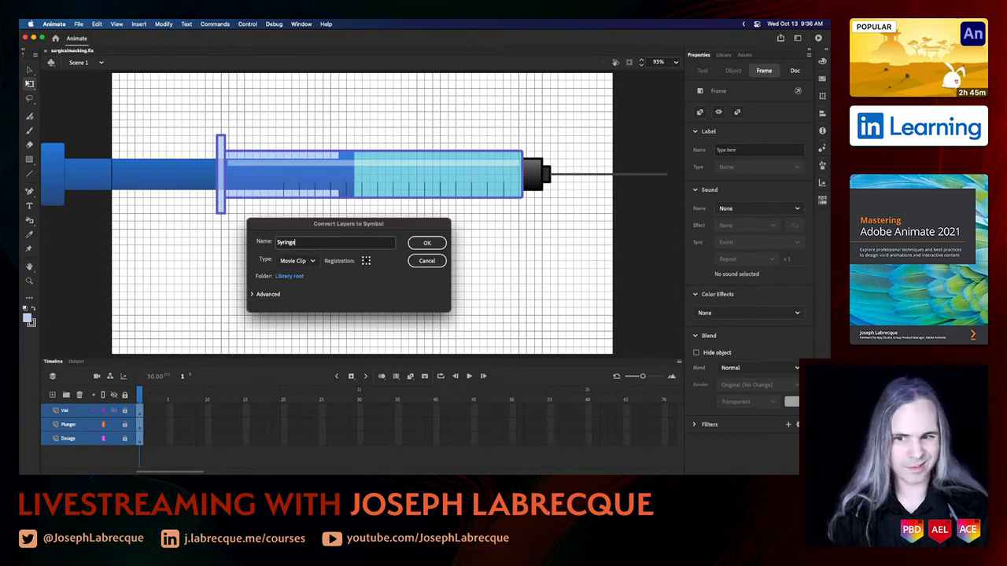
{"action": "key", "text": "super+a"}
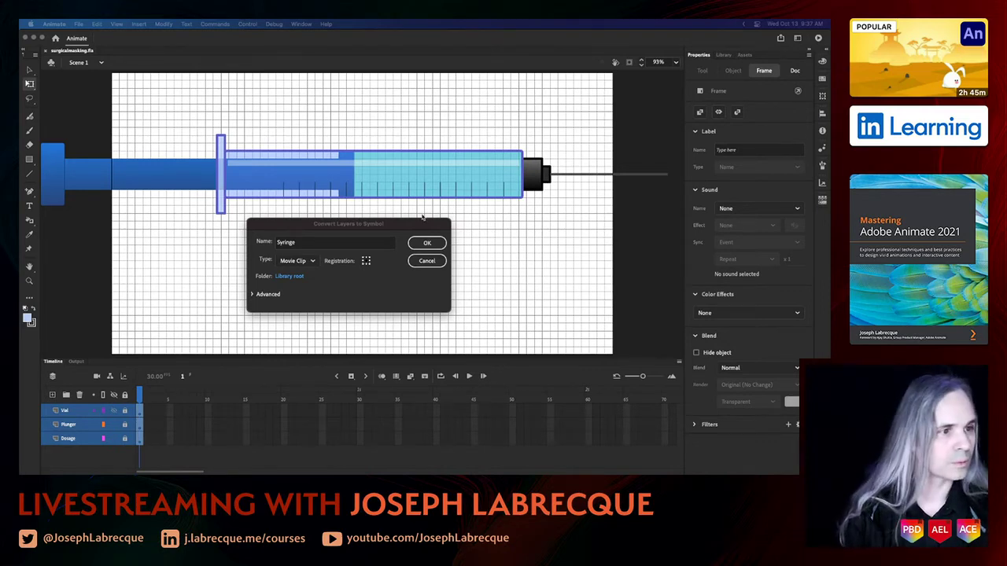
{"action": "left_click", "coordinate": [428, 243]}
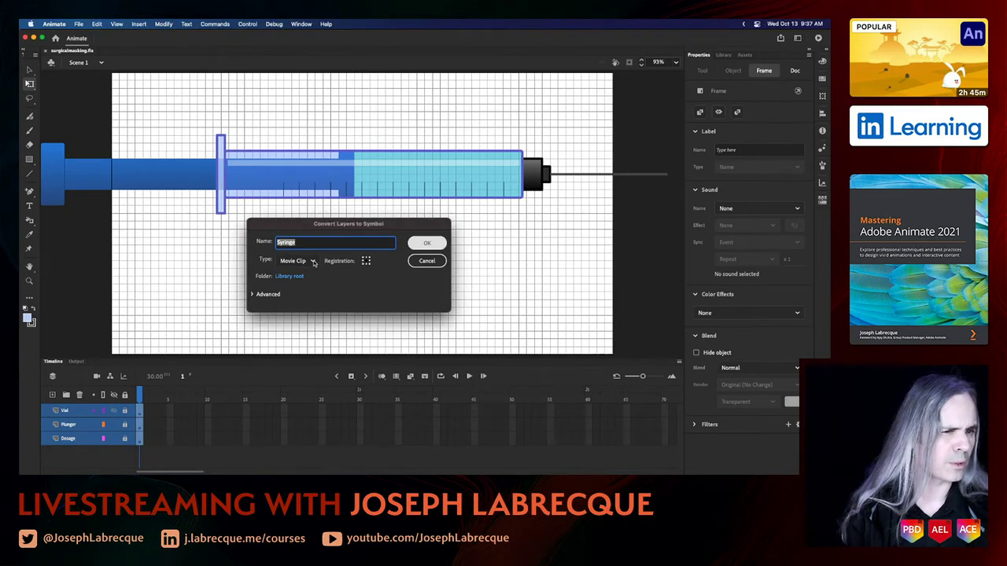
{"action": "left_click", "coordinate": [313, 263]}
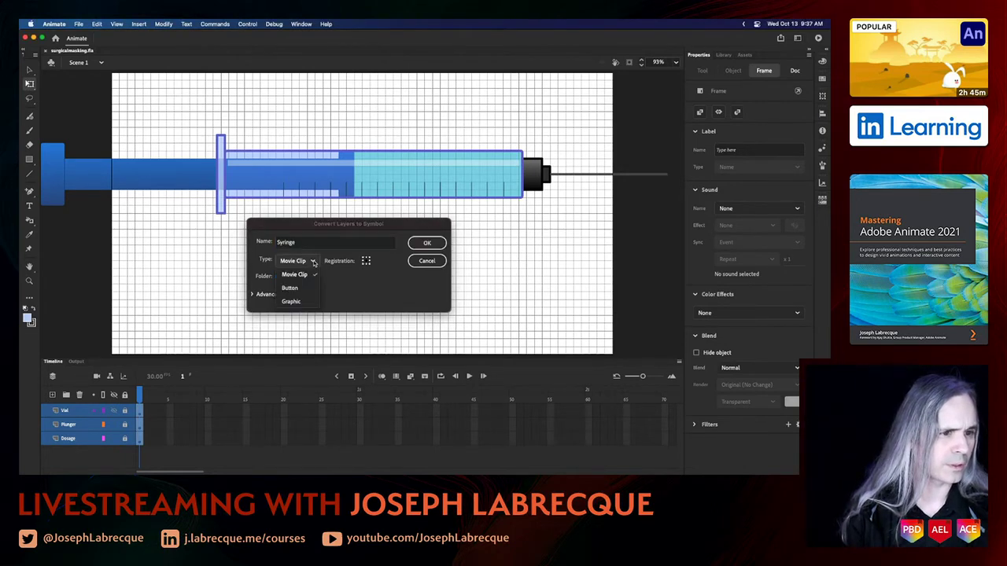
{"action": "left_click", "coordinate": [302, 301]}
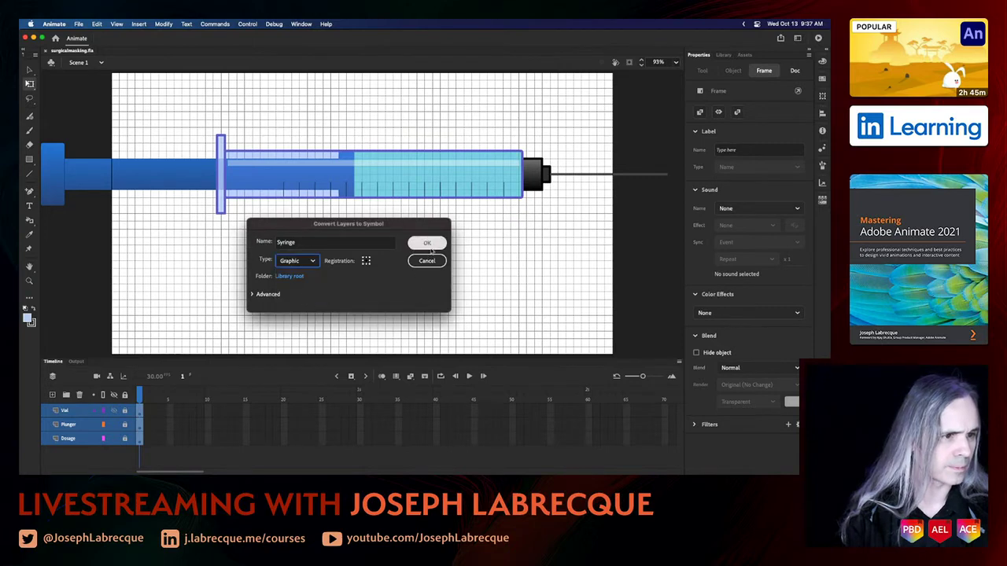
{"action": "left_click", "coordinate": [427, 242]}
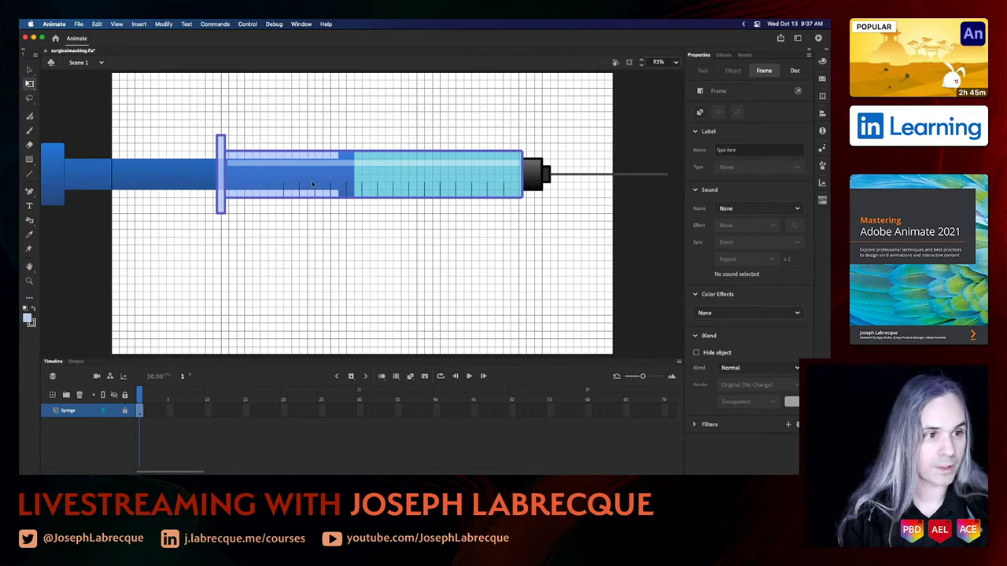
- Unlock the Syringe layer and scale the syringe instance down proportionally about its center to about 961 by 120 px
{"action": "left_click", "coordinate": [29, 69]}
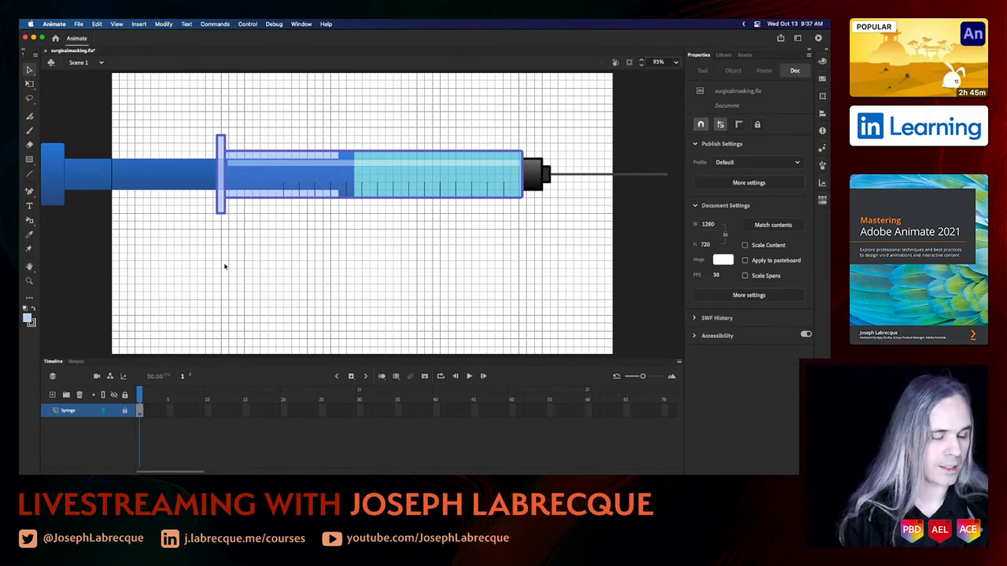
{"action": "left_click", "coordinate": [125, 412]}
{"action": "left_click", "coordinate": [419, 163]}
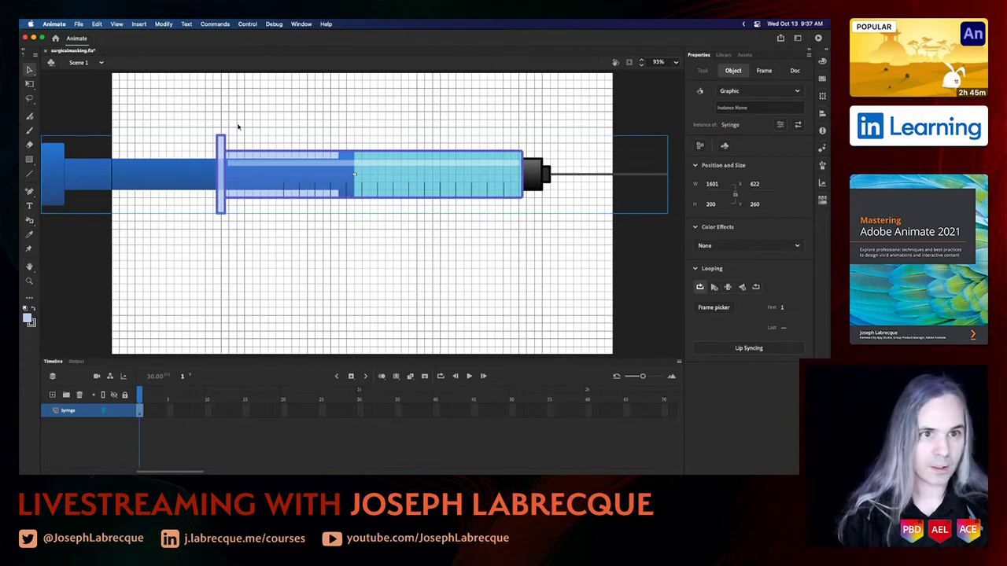
{"action": "left_click", "coordinate": [31, 83]}
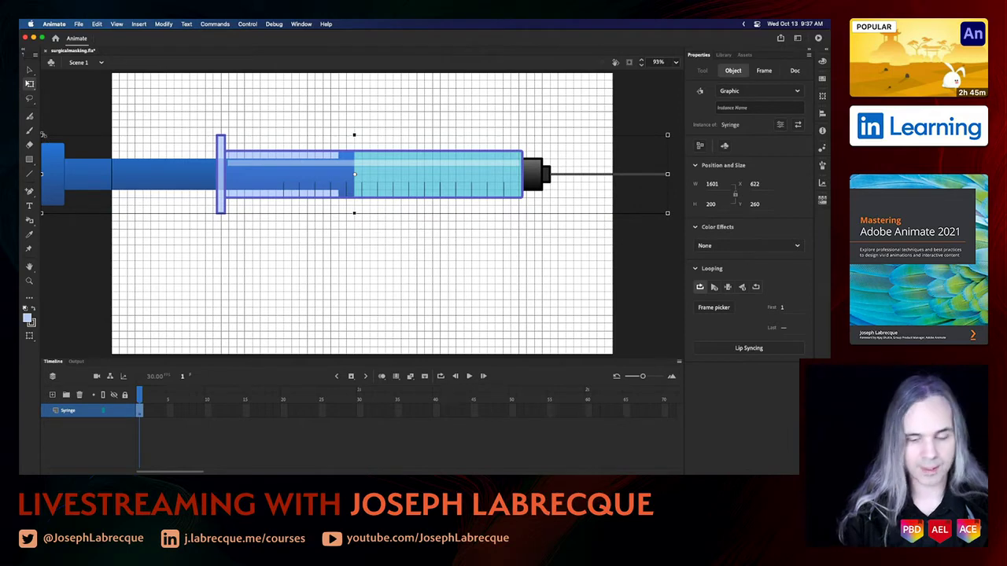
{"action": "left_click_drag", "start_coordinate": [42, 134], "coordinate": [96, 149]}
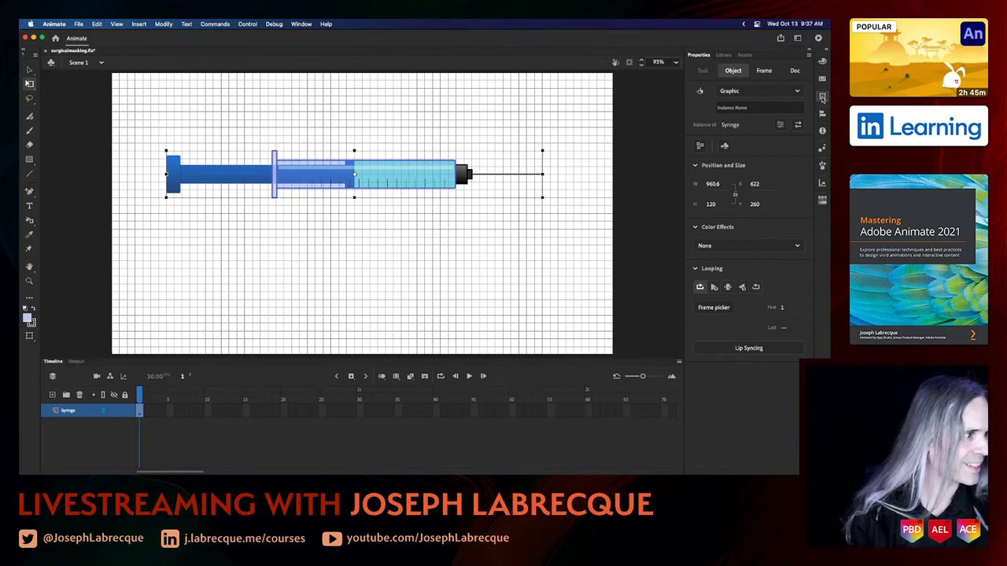
- Center the syringe instance horizontally and vertically on the stage and deselect it
{"action": "left_click", "coordinate": [822, 114]}
{"action": "left_click", "coordinate": [748, 129]}
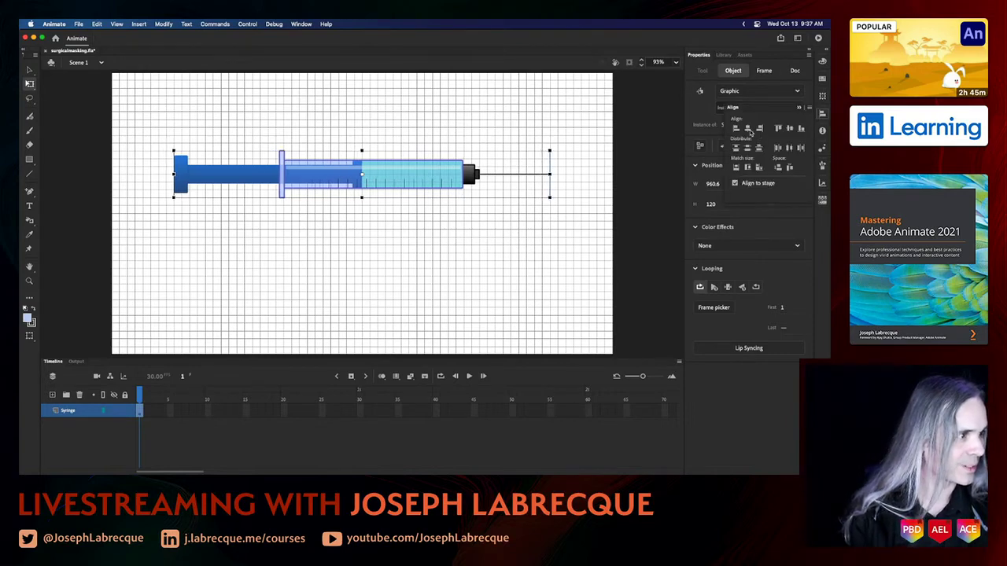
{"action": "left_click", "coordinate": [789, 129]}
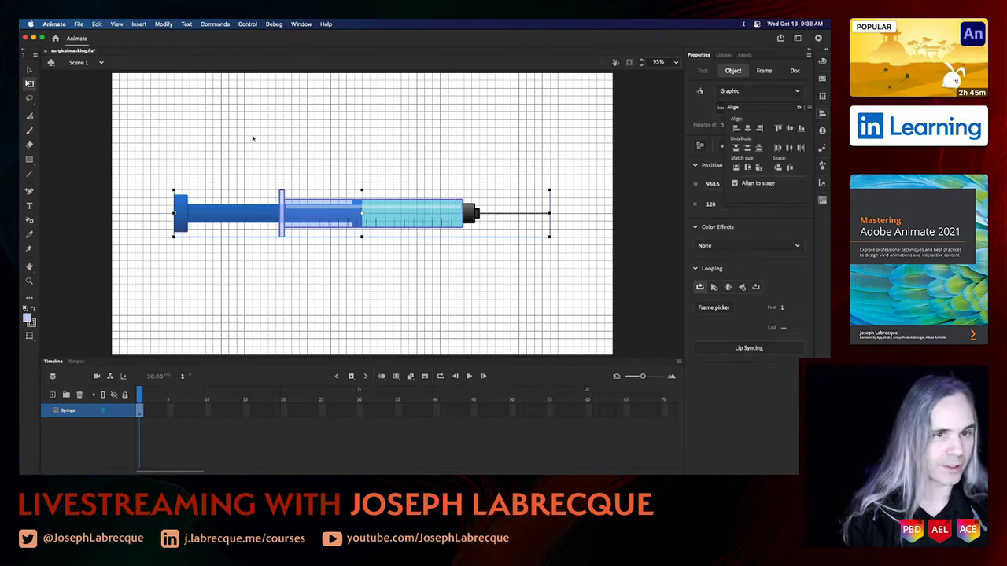
{"action": "left_click", "coordinate": [30, 70]}
{"action": "left_click", "coordinate": [80, 109]}
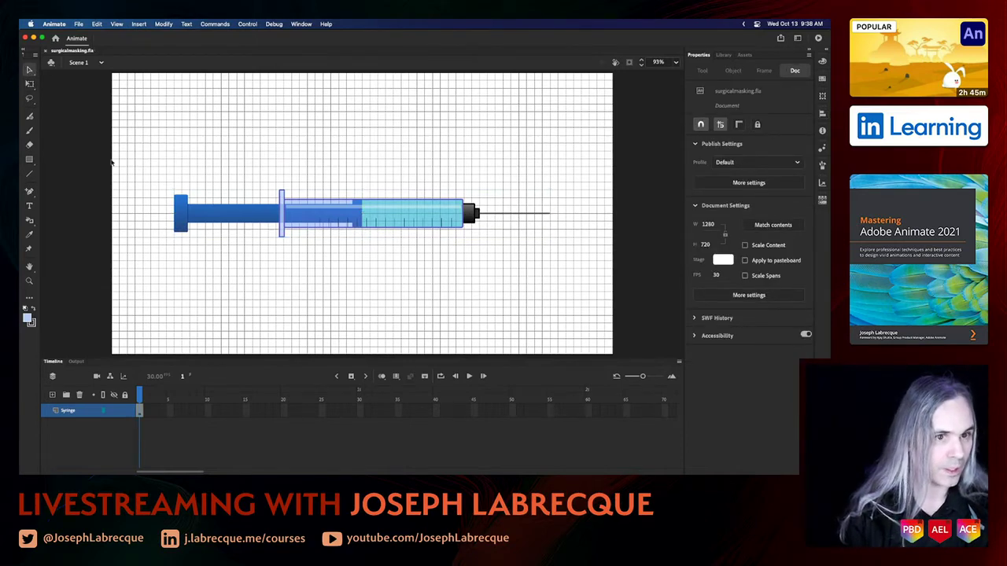
- Hide the stage grid and change the stage background color to a light peach-orange swatch
{"action": "left_click", "coordinate": [114, 24]}
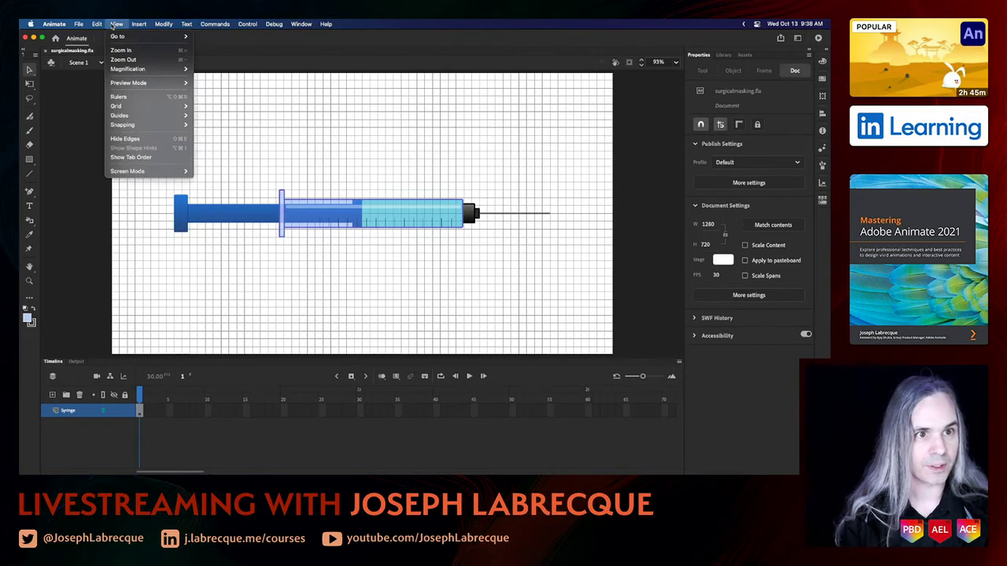
{"action": "mouse_move", "coordinate": [126, 107]}
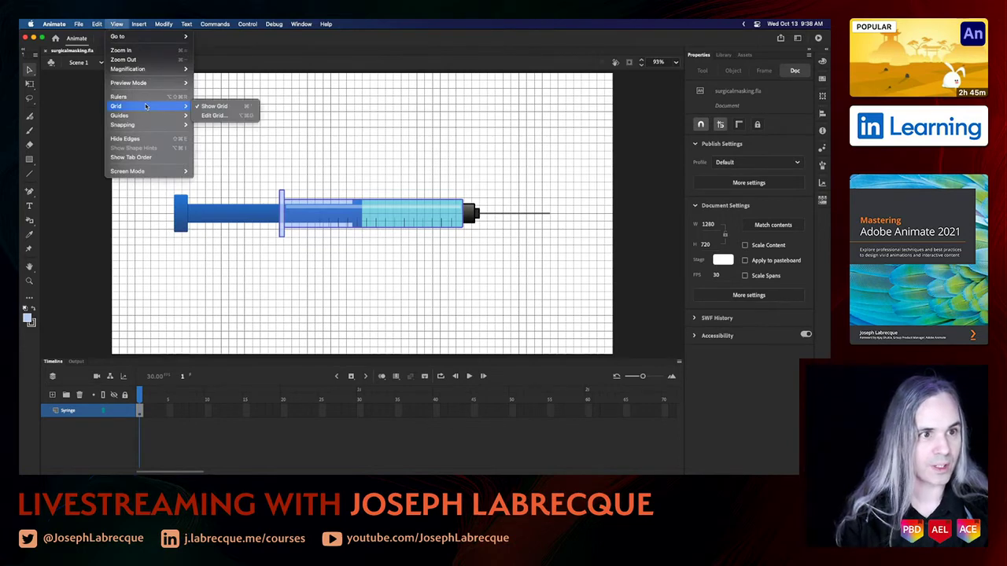
{"action": "left_click", "coordinate": [214, 107]}
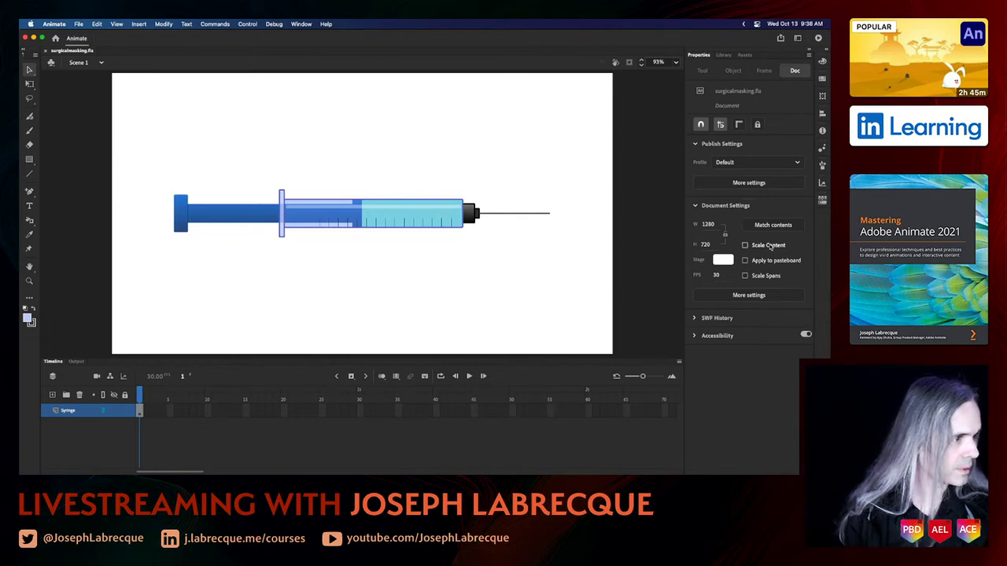
{"action": "left_click", "coordinate": [723, 259]}
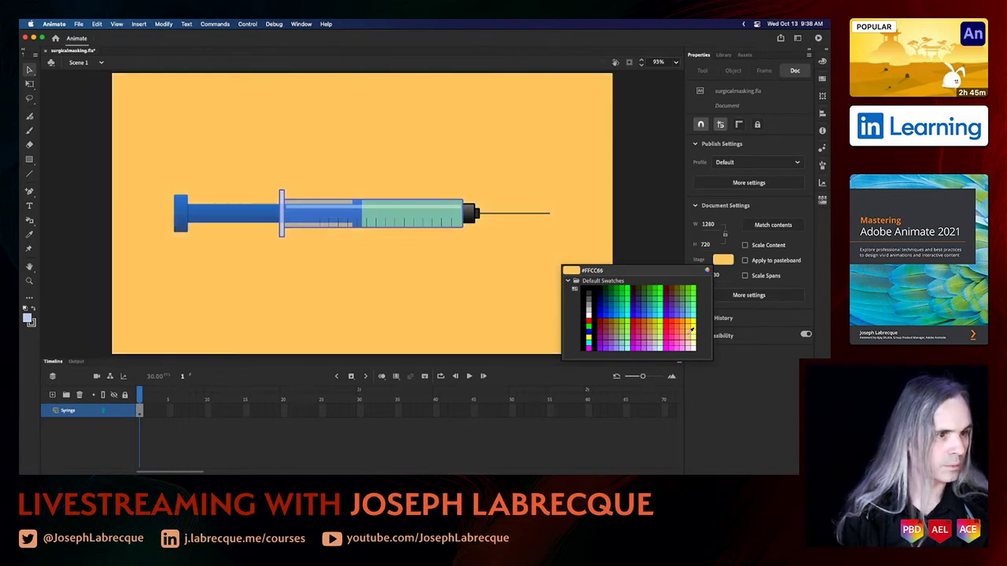
{"action": "left_click", "coordinate": [688, 338]}
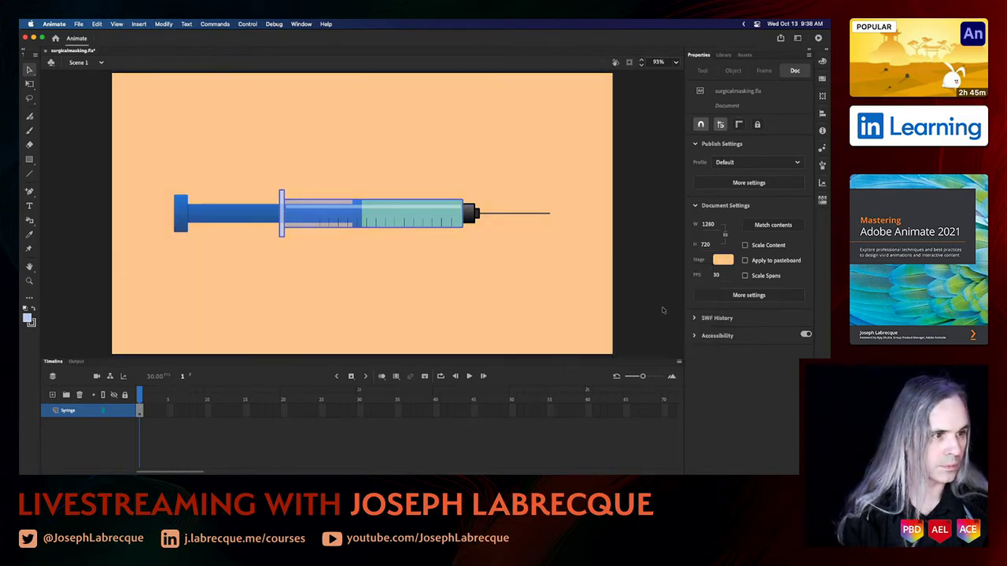